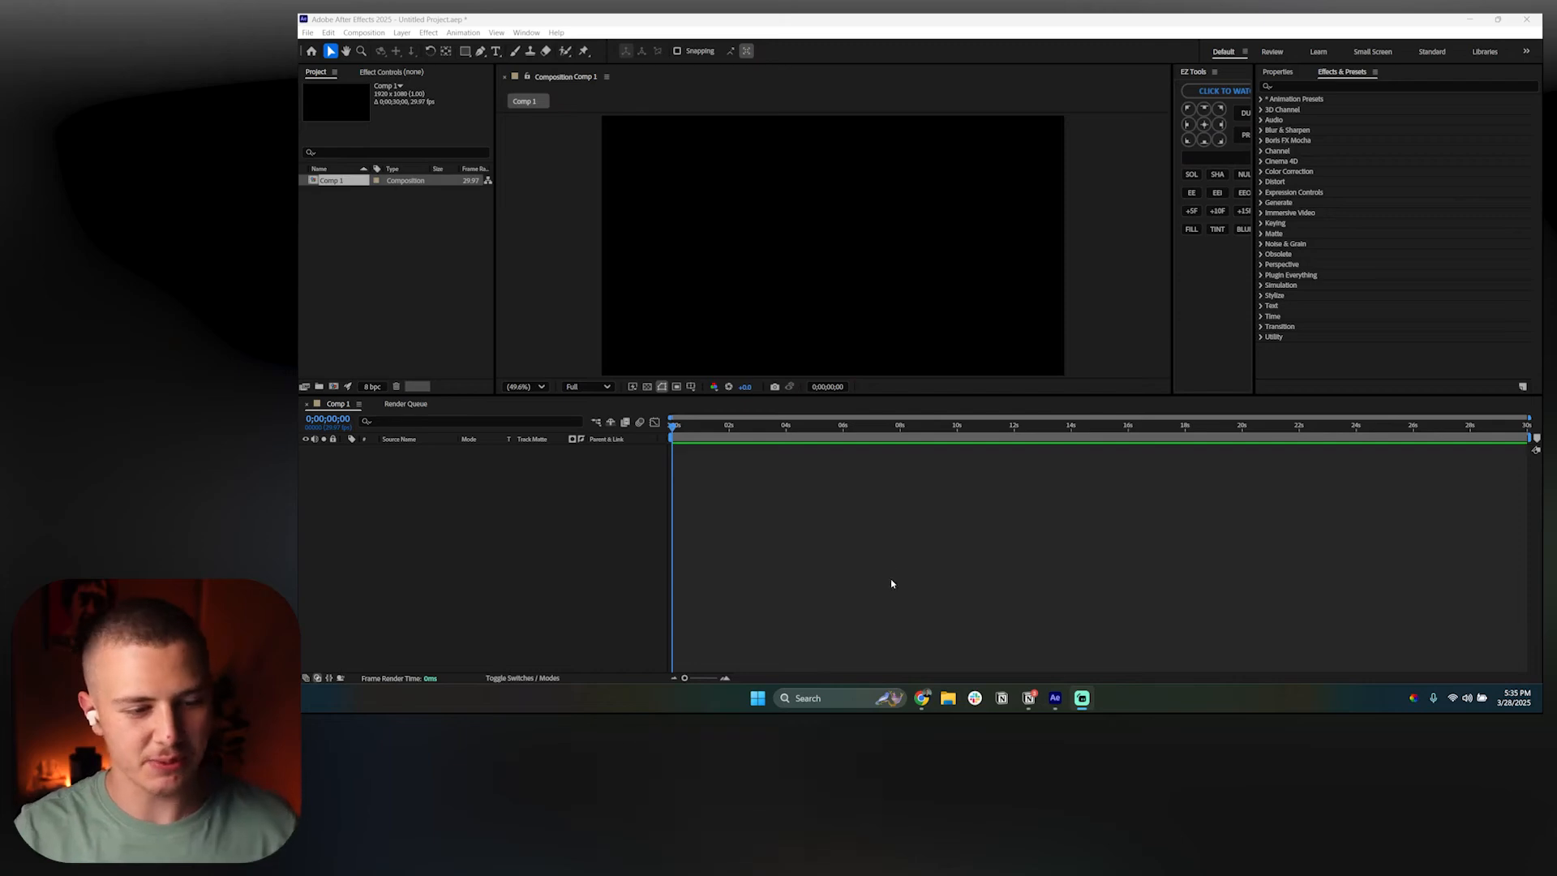
Step: Create a new shape layer and draw a rectangle about 492 × 256 px in the middle of the composition
{"action": "right_click", "coordinate": [492, 508]}
{"action": "mouse_move", "coordinate": [519, 514]}
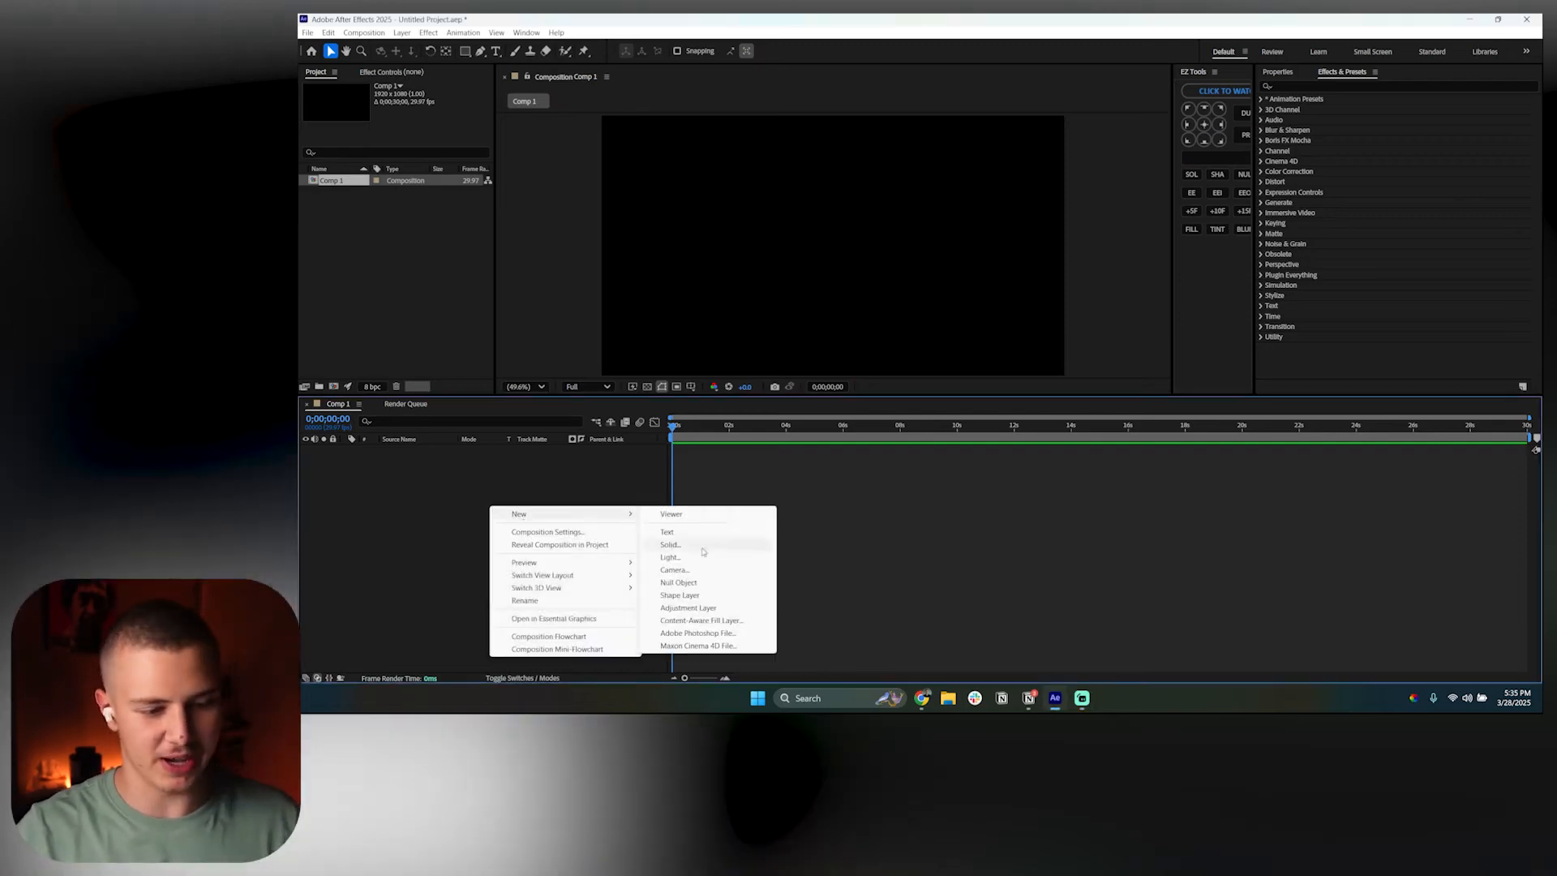
{"action": "left_click", "coordinate": [689, 596]}
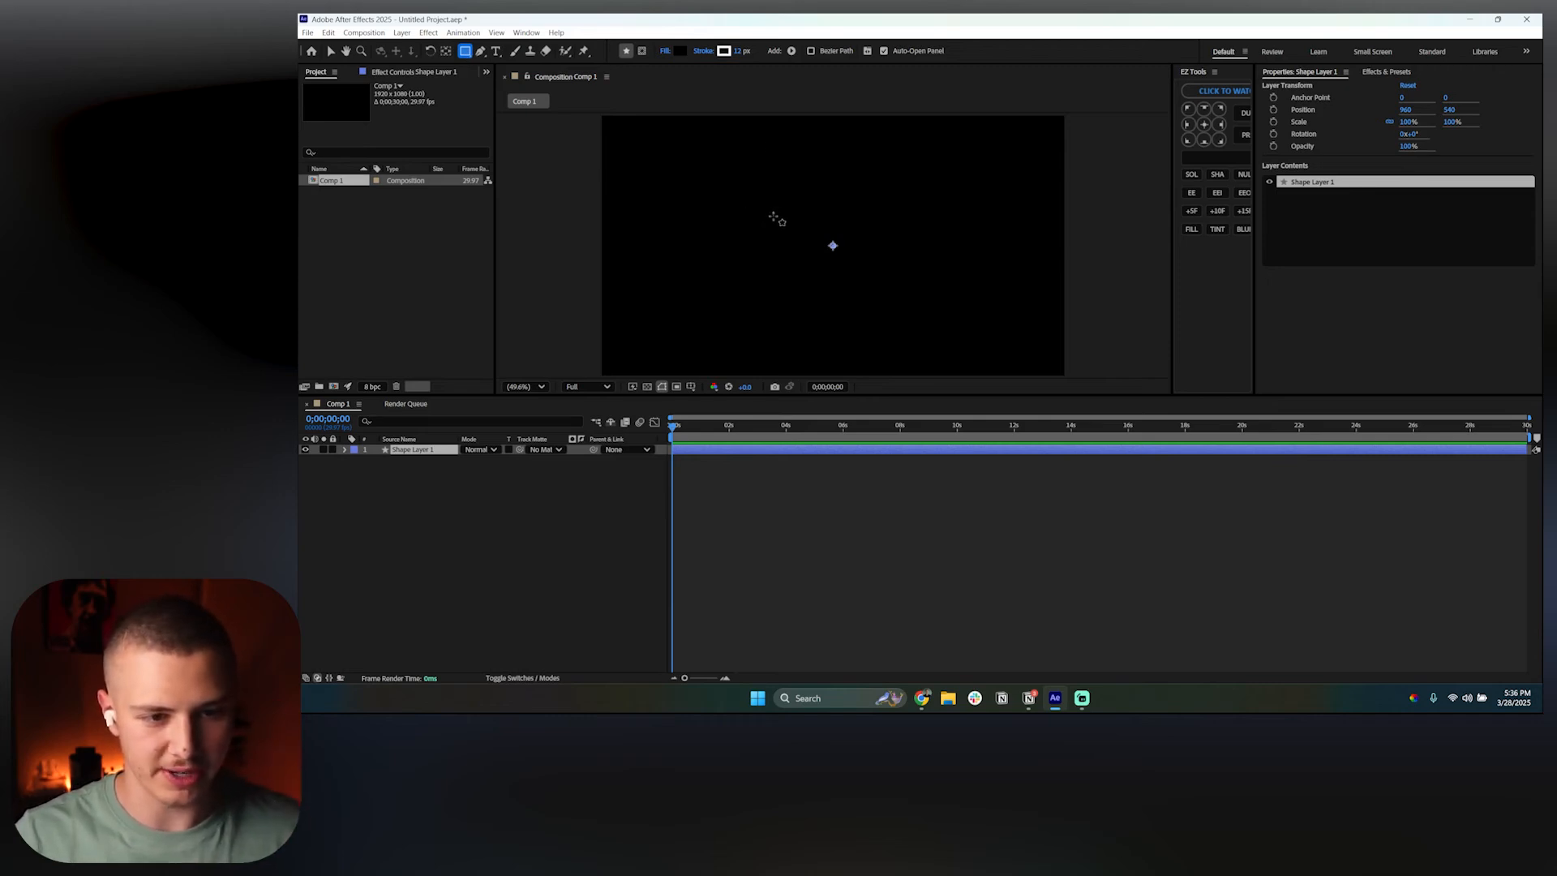
{"action": "left_click_drag", "start_coordinate": [771, 216], "coordinate": [893, 278]}
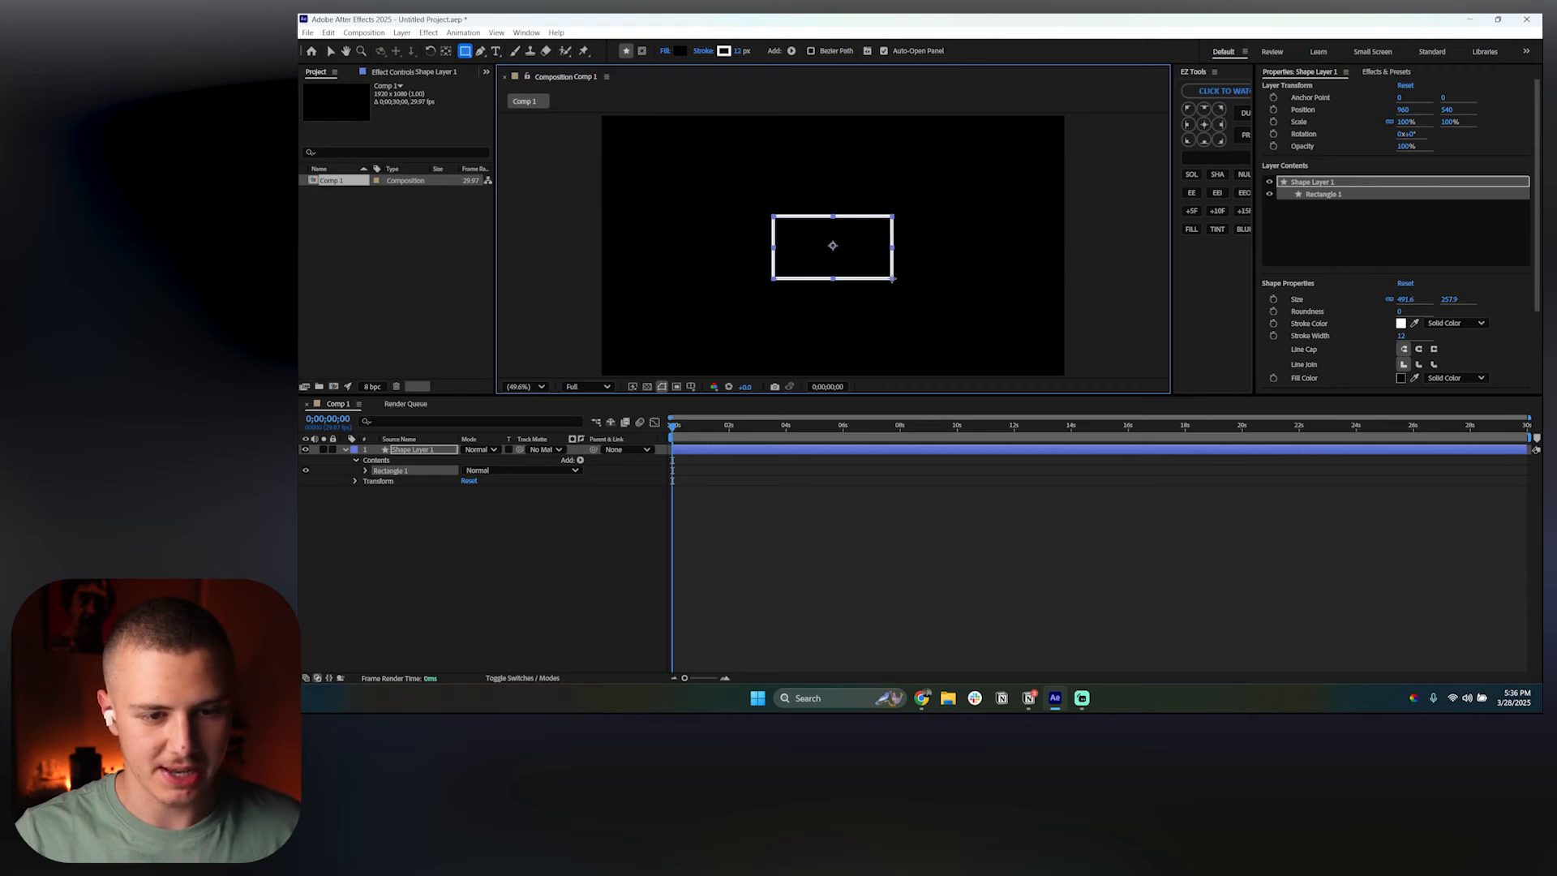
{"action": "left_click", "coordinate": [782, 484]}
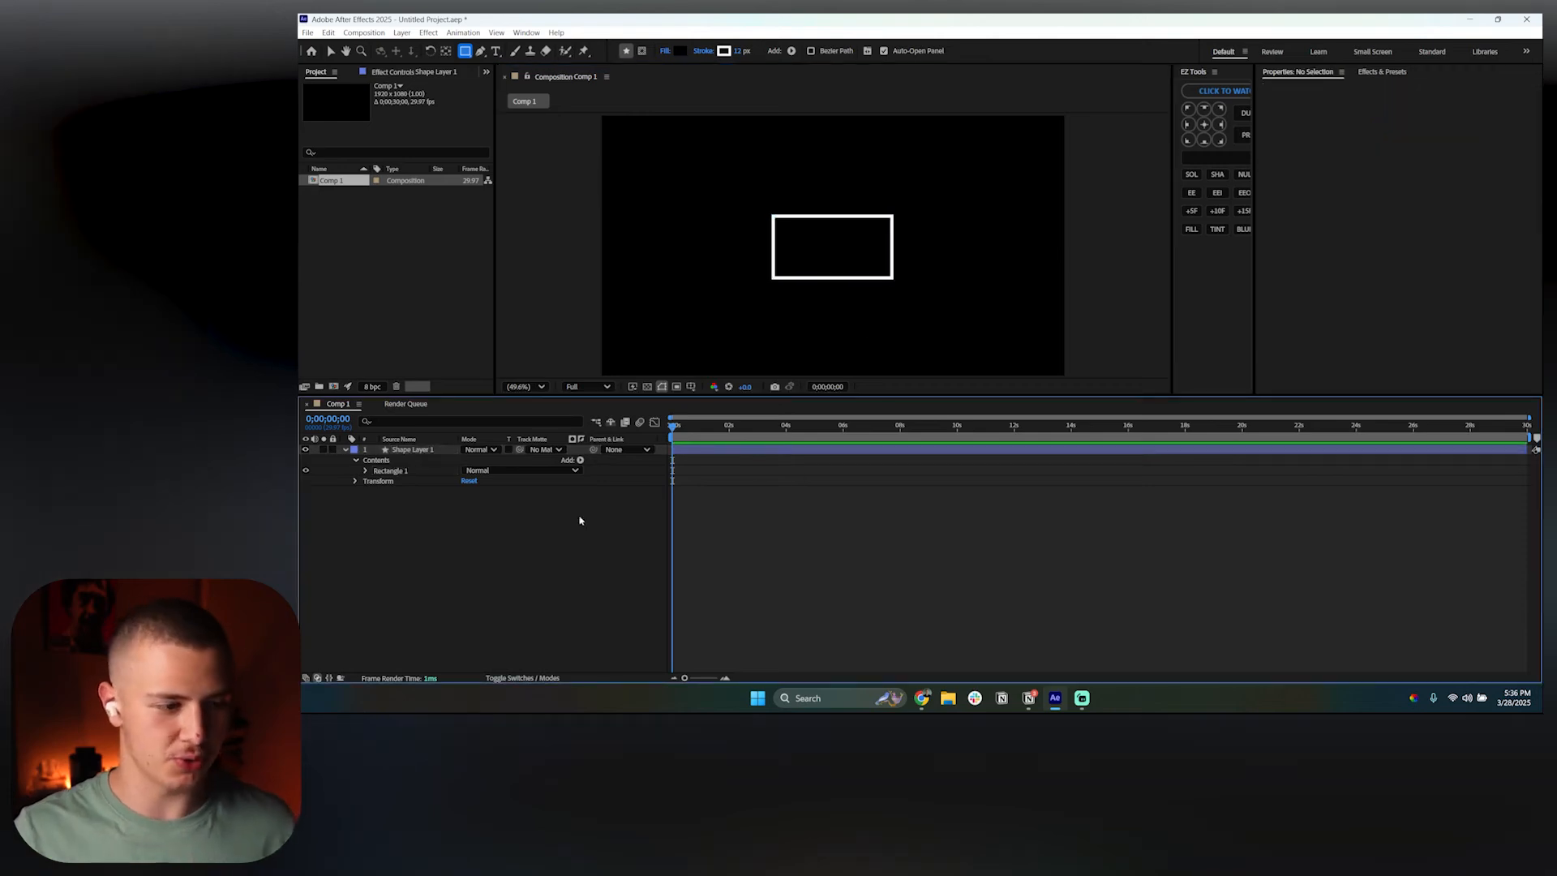
Step: Delete the stroke from Rectangle 1 in Shape Layer 1
{"action": "left_click", "coordinate": [366, 470]}
{"action": "left_click", "coordinate": [388, 472]}
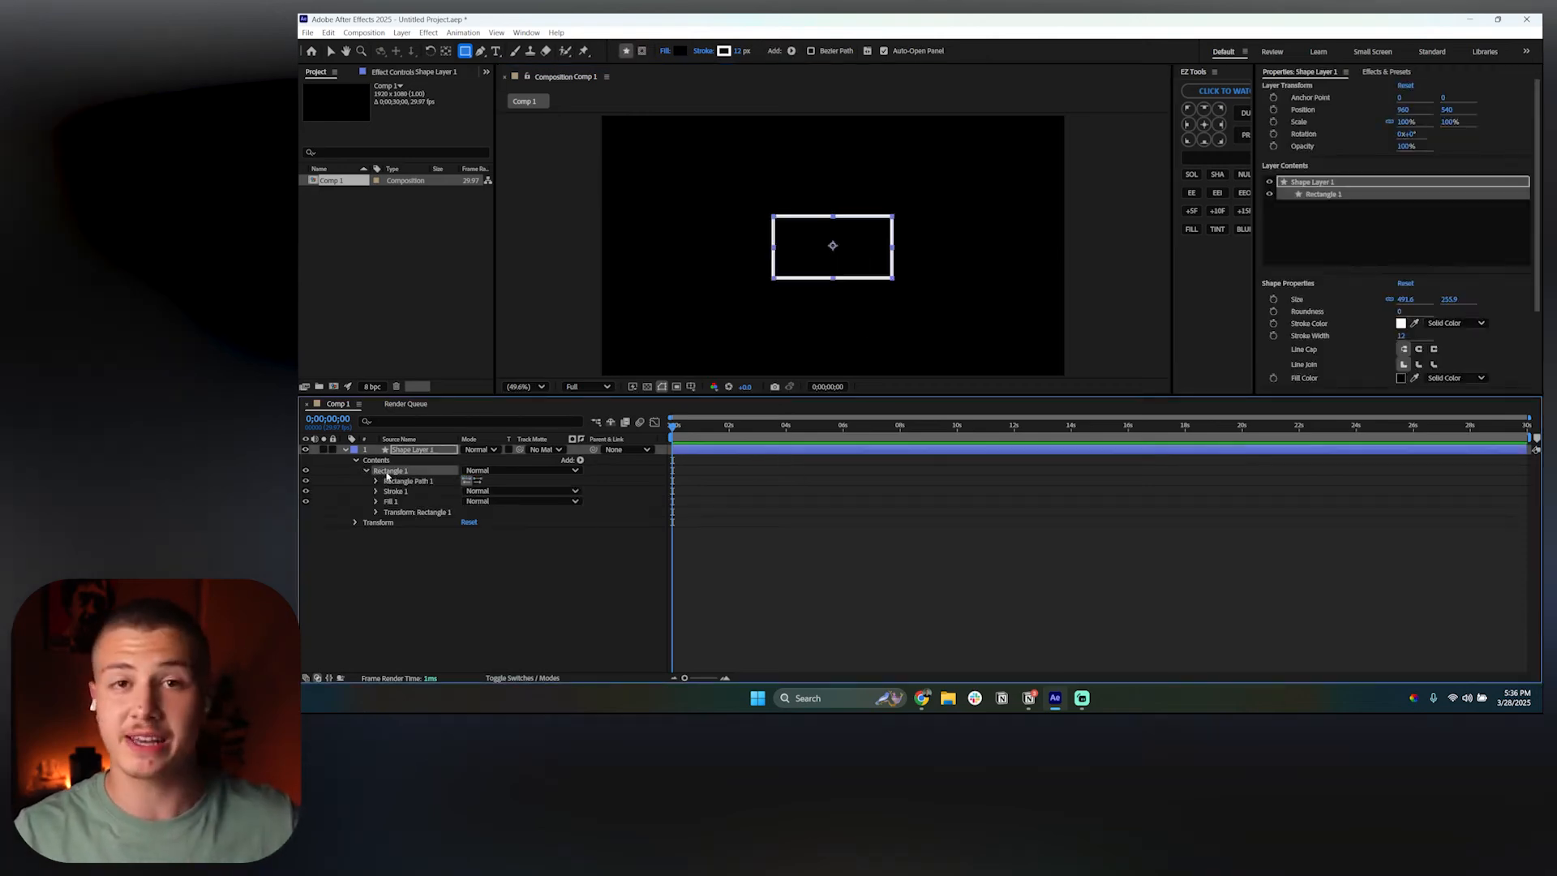
{"action": "left_click", "coordinate": [394, 495]}
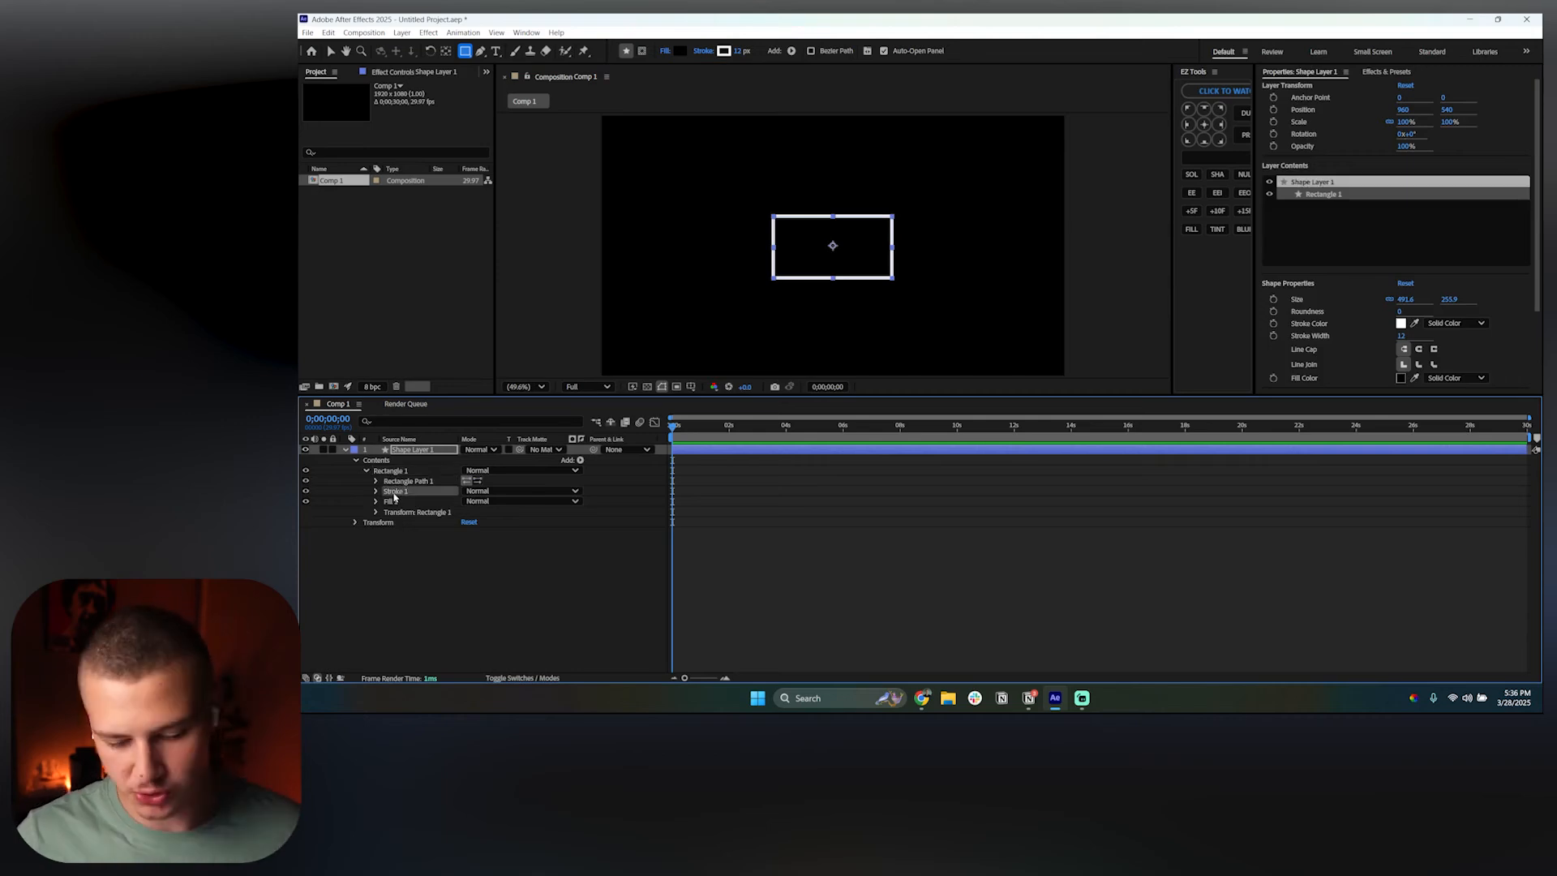
{"action": "key", "text": "Delete"}
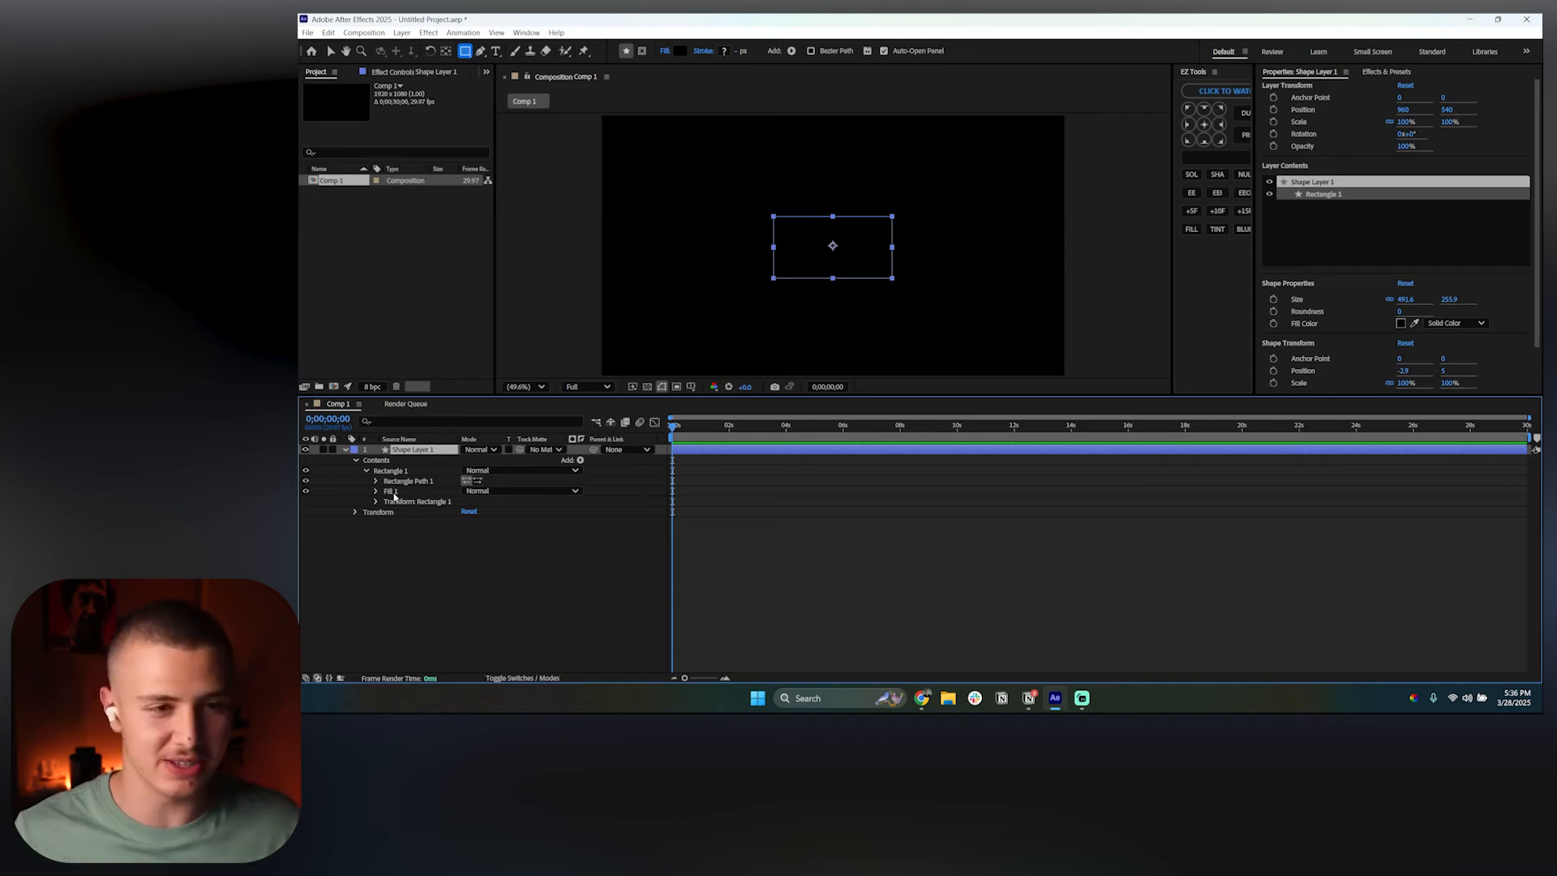
Step: Change the fill color of Rectangle 1 to a medium grey
{"action": "left_click", "coordinate": [394, 495]}
{"action": "left_click", "coordinate": [376, 492]}
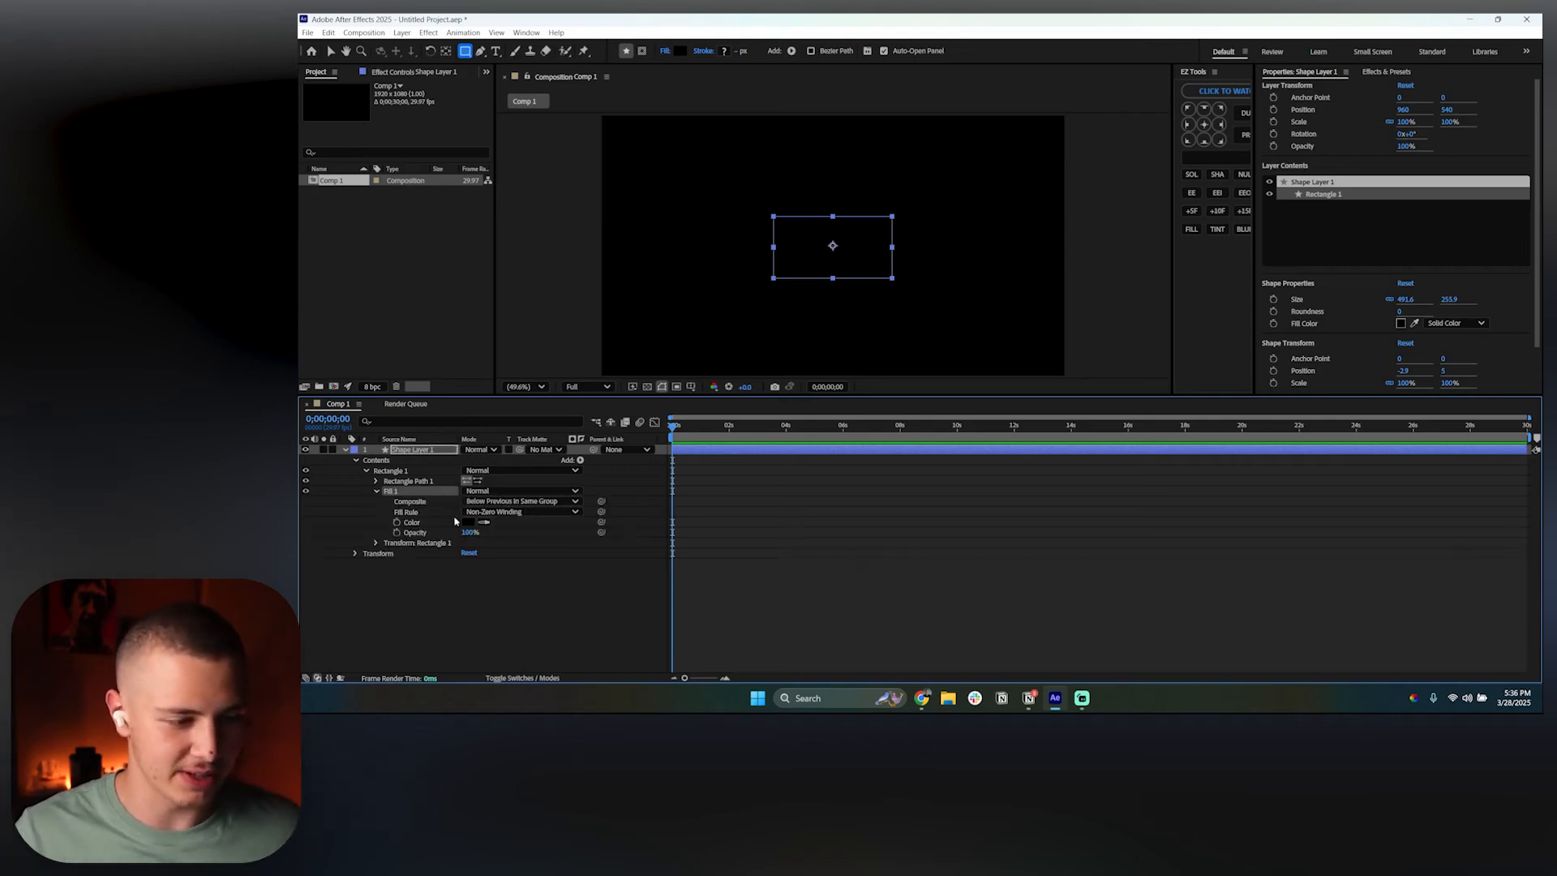
{"action": "left_click", "coordinate": [468, 522]}
{"action": "left_click_drag", "start_coordinate": [787, 350], "coordinate": [744, 348]}
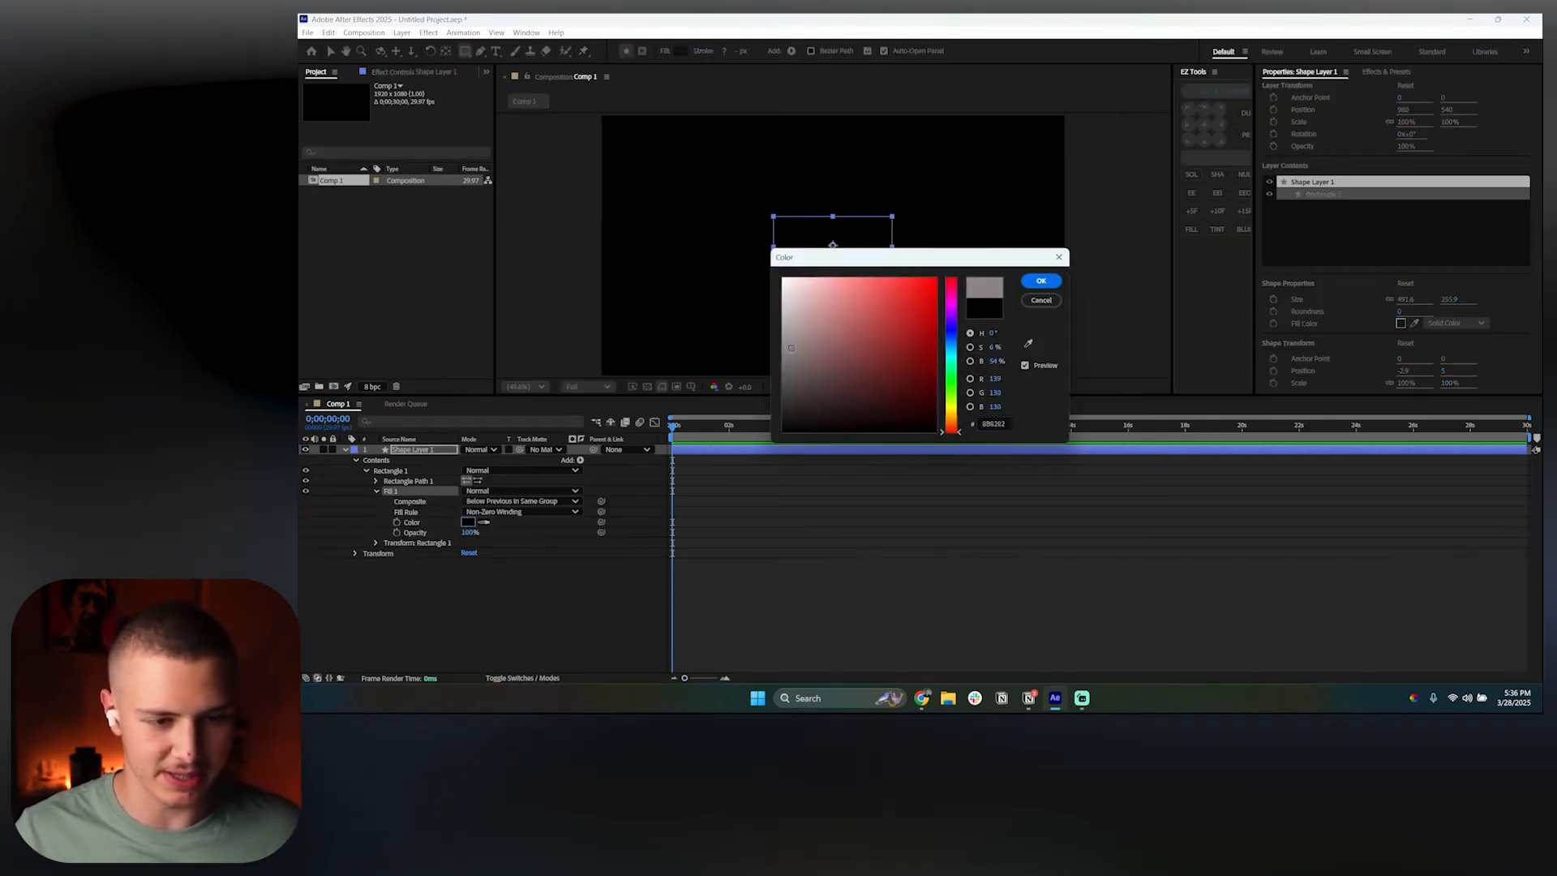
{"action": "left_click", "coordinate": [1041, 281]}
{"action": "left_click", "coordinate": [531, 596]}
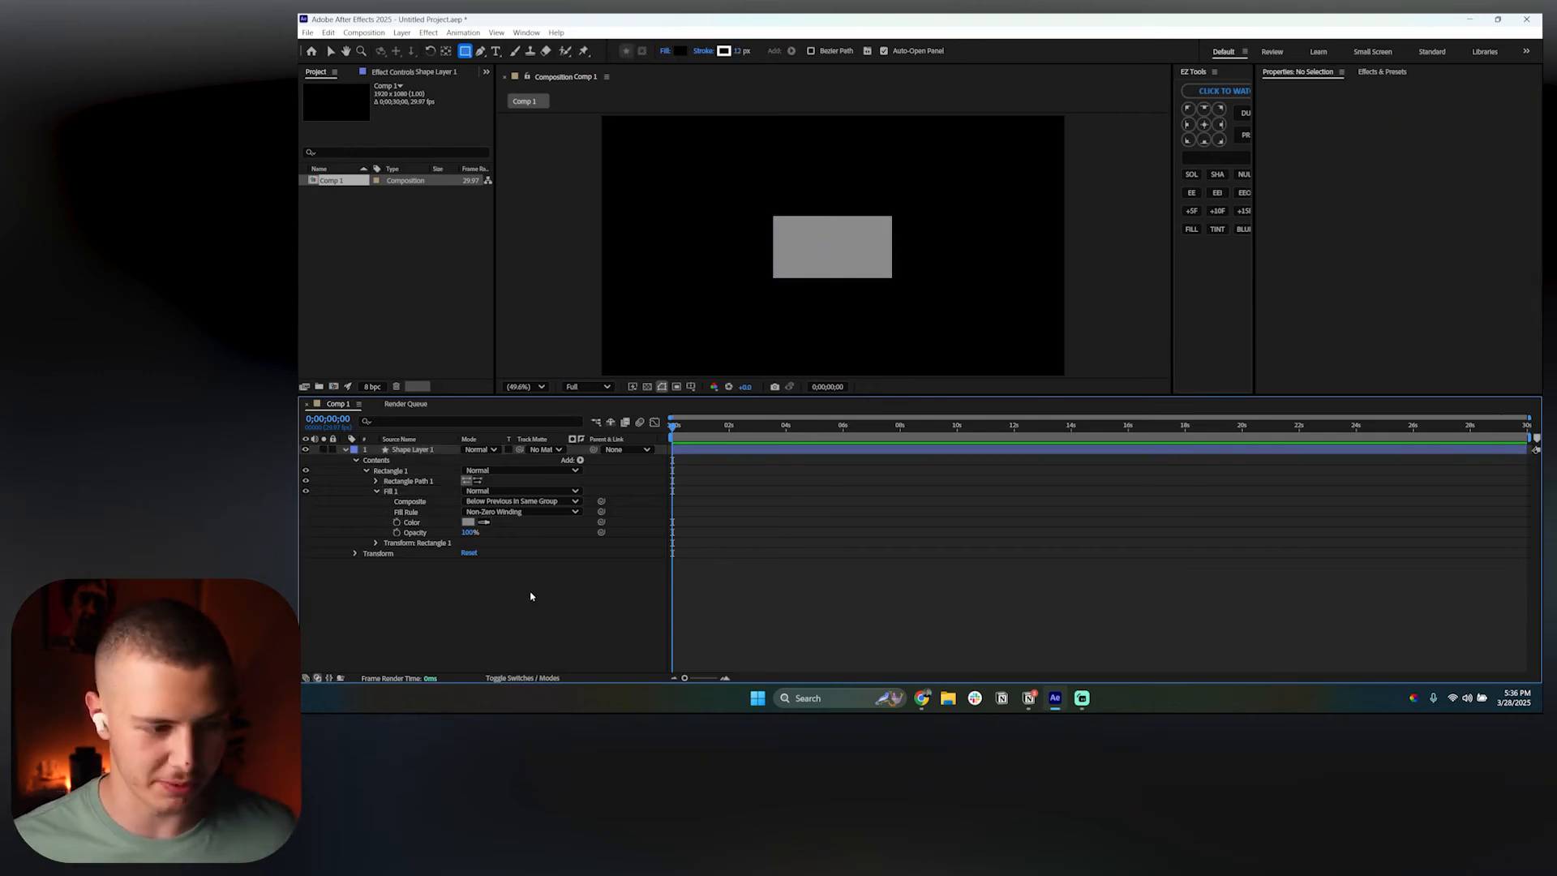
Step: Split Shape Layer 1 at 0;00;03;29 and delete the part after the split
{"action": "left_click_drag", "start_coordinate": [673, 426], "coordinate": [785, 441]}
{"action": "left_click", "coordinate": [785, 450]}
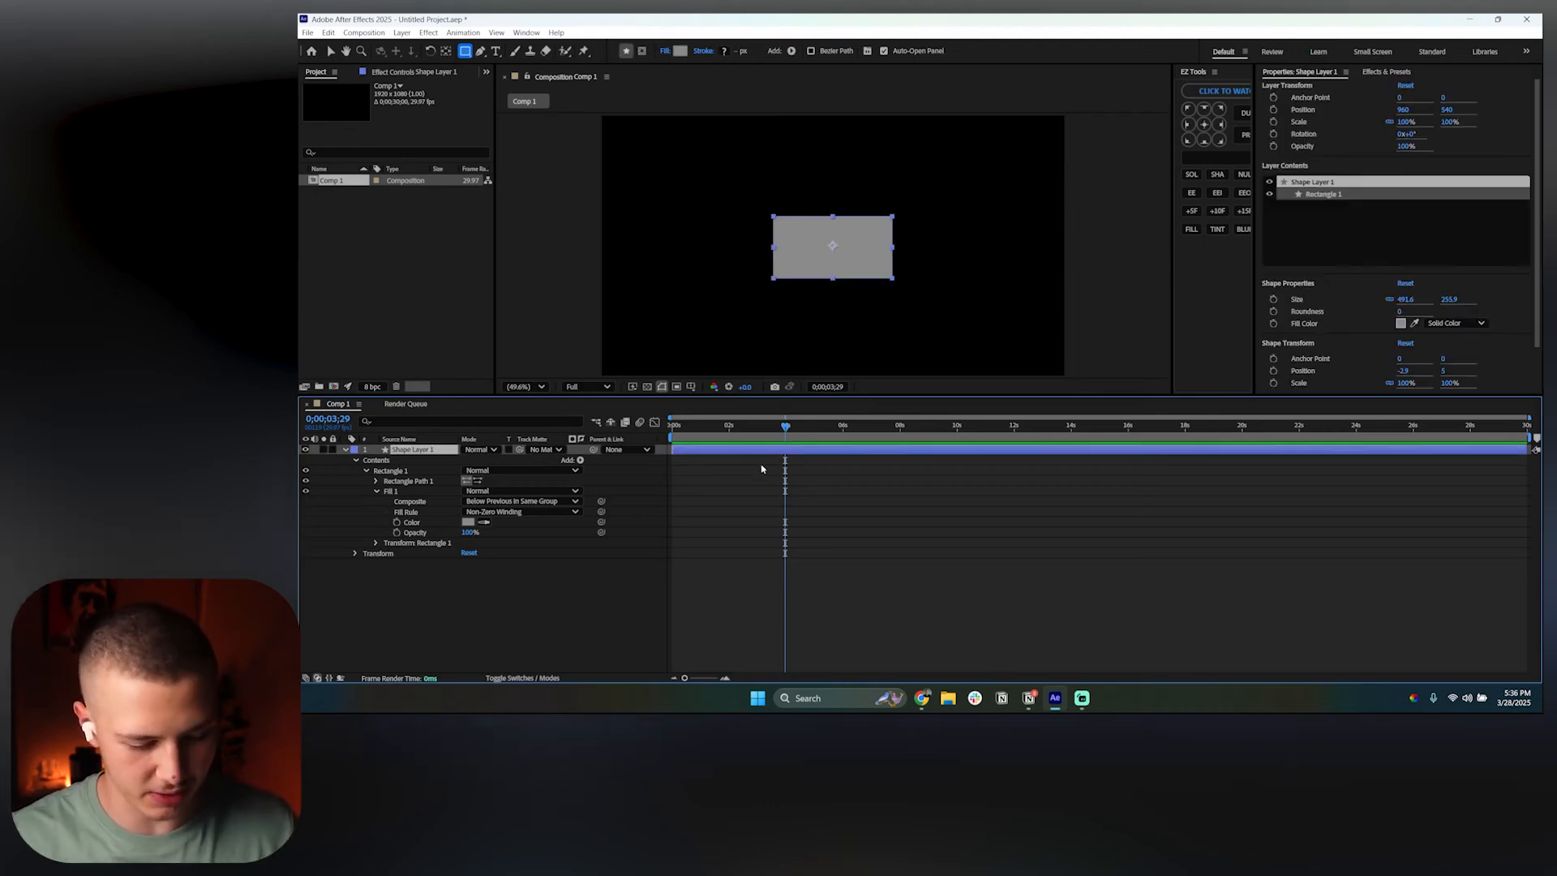
{"action": "key", "text": "ctrl+shift+d"}
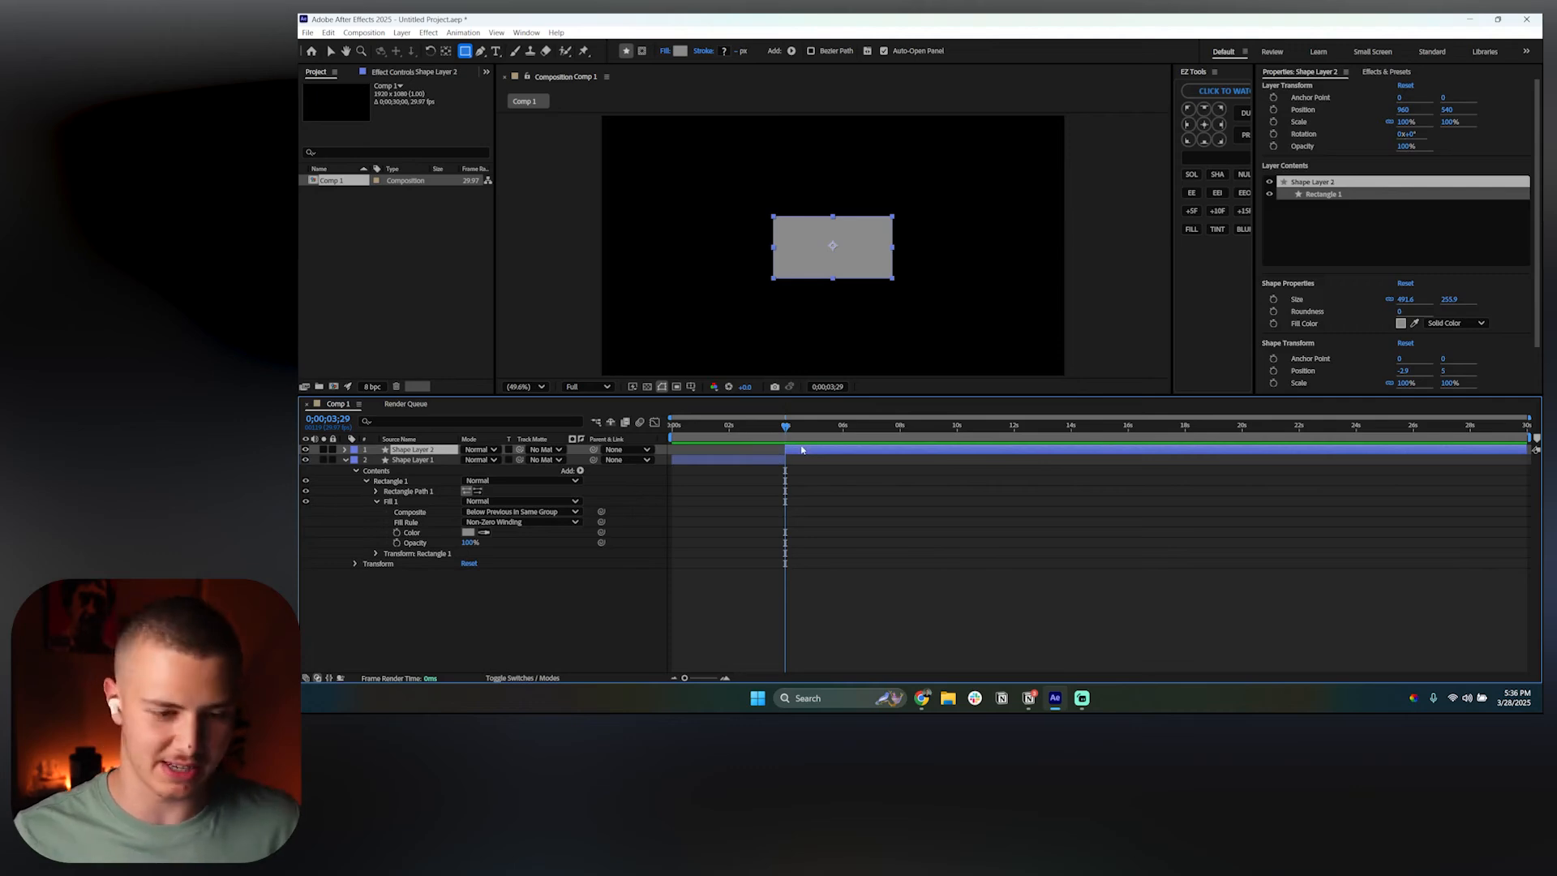
{"action": "key", "text": "Delete"}
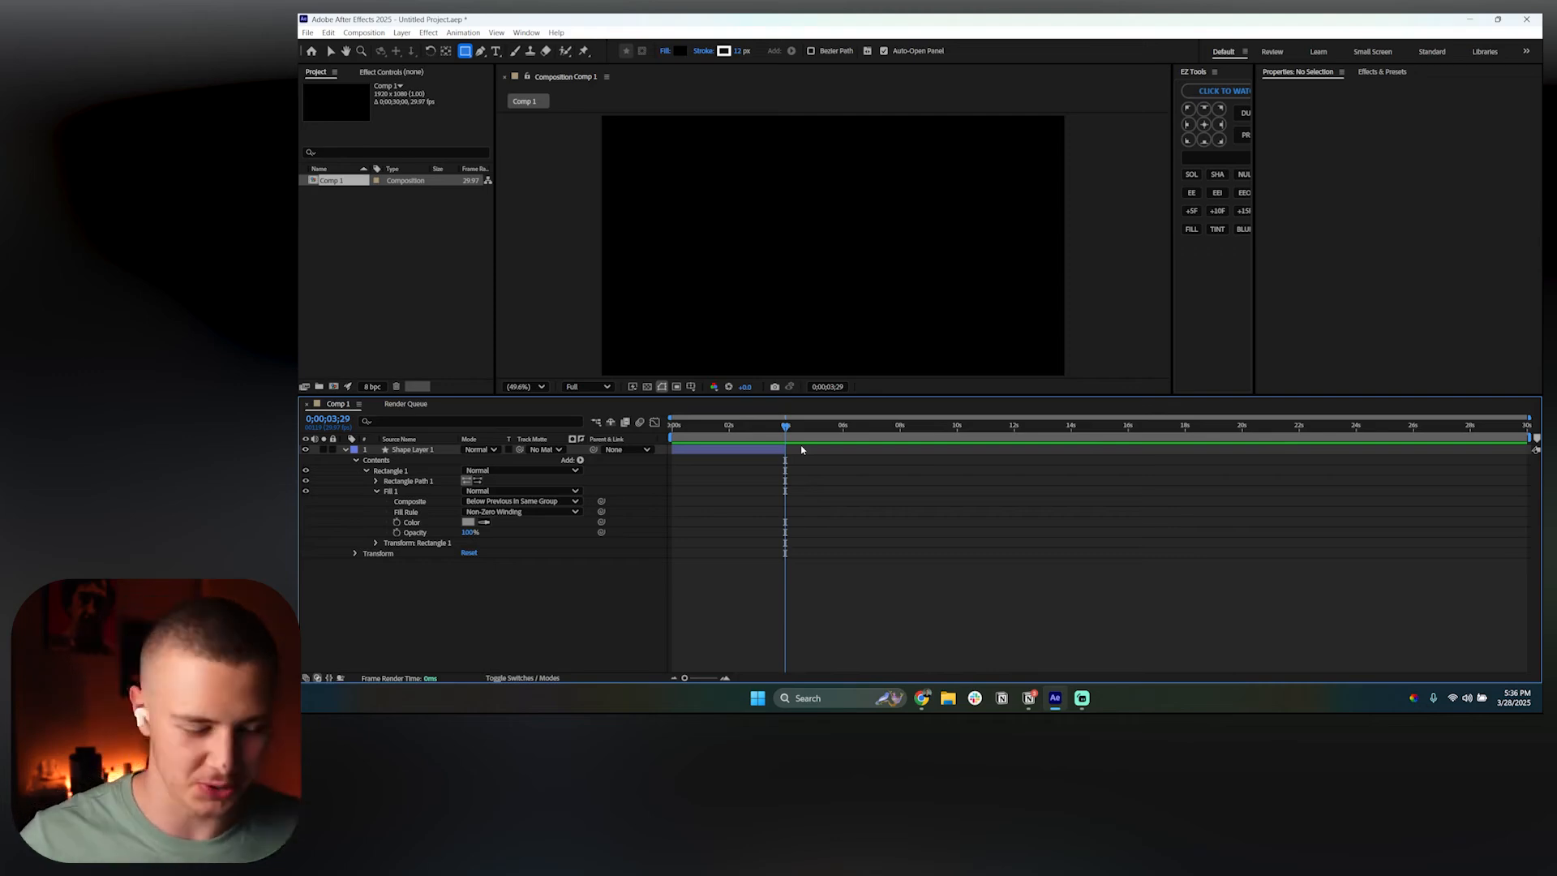
{"action": "left_click", "coordinate": [744, 450]}
{"action": "left_click", "coordinate": [345, 449]}
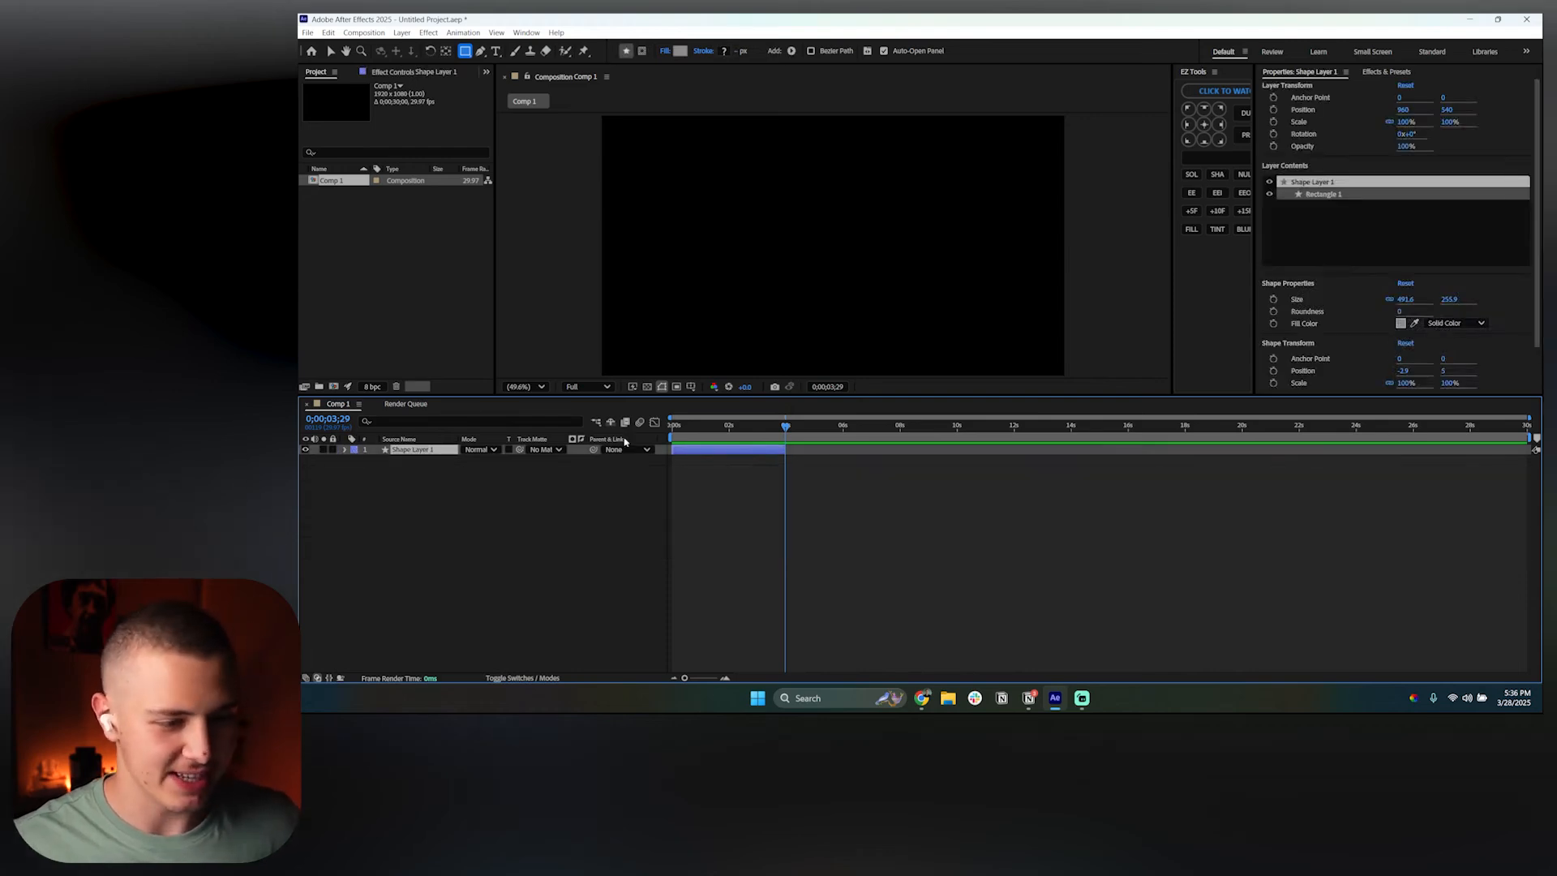
Step: Move the rectangle layer up by setting its Position to 960, 300
{"action": "left_click_drag", "start_coordinate": [701, 426], "coordinate": [727, 432]}
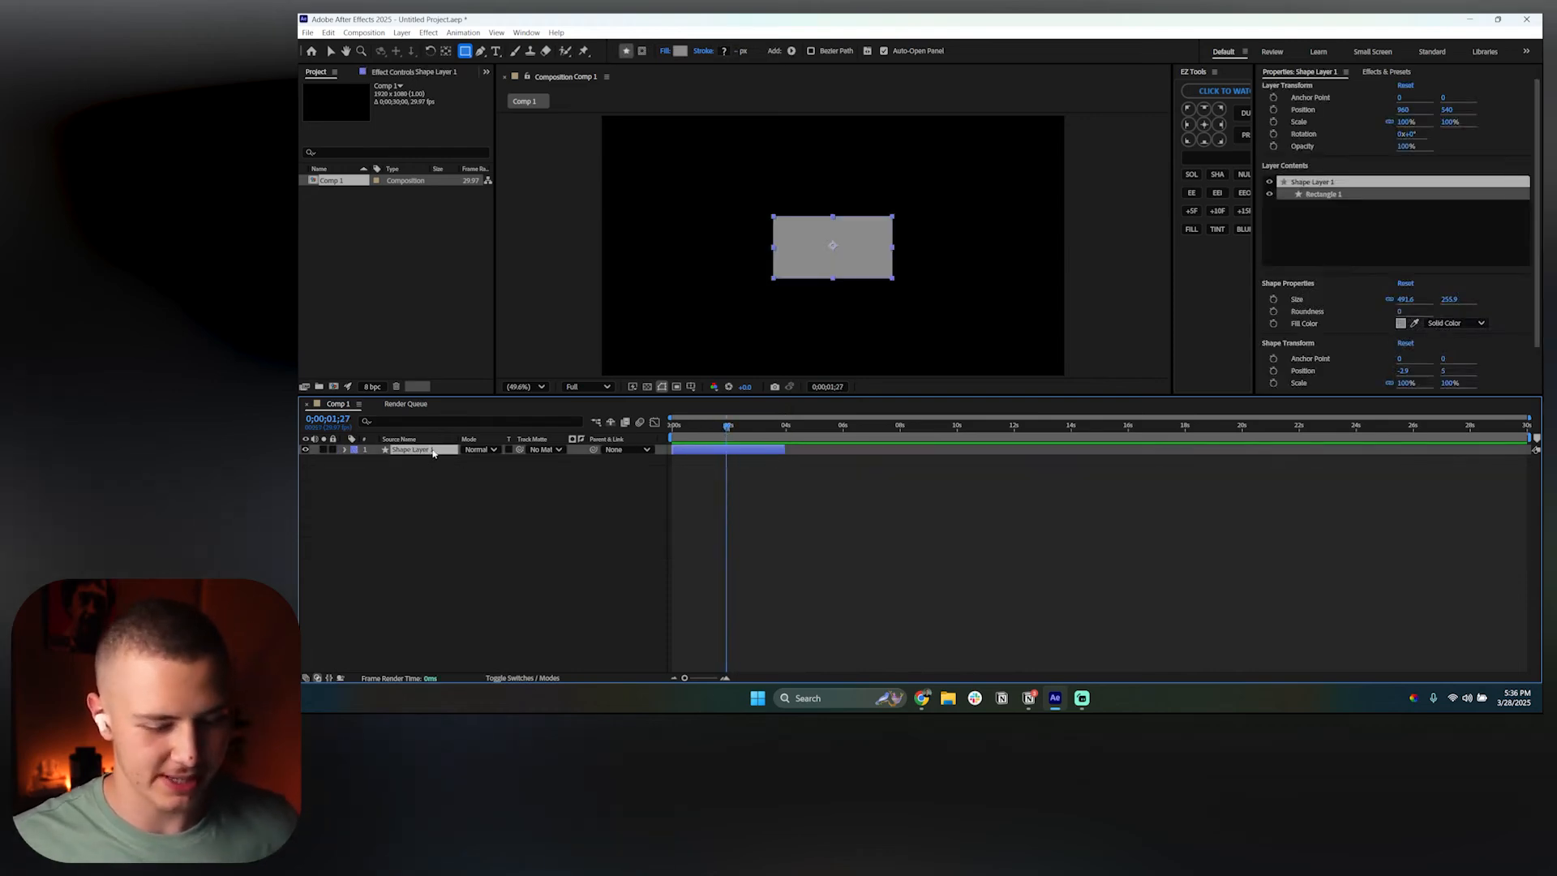
{"action": "key", "text": "p"}
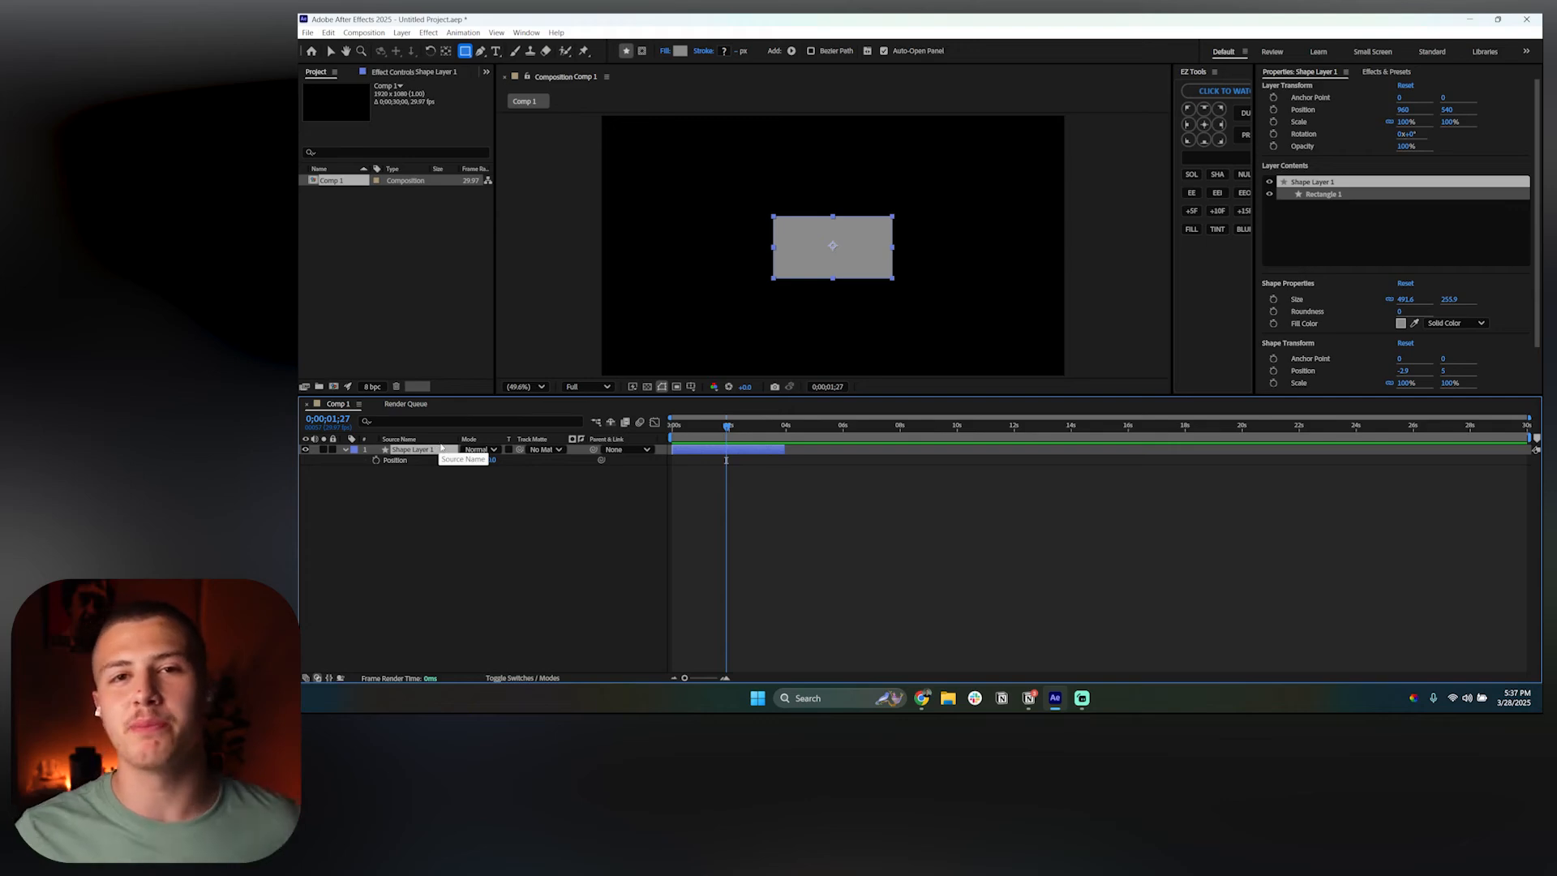
{"action": "left_click_drag", "start_coordinate": [489, 460], "coordinate": [347, 466]}
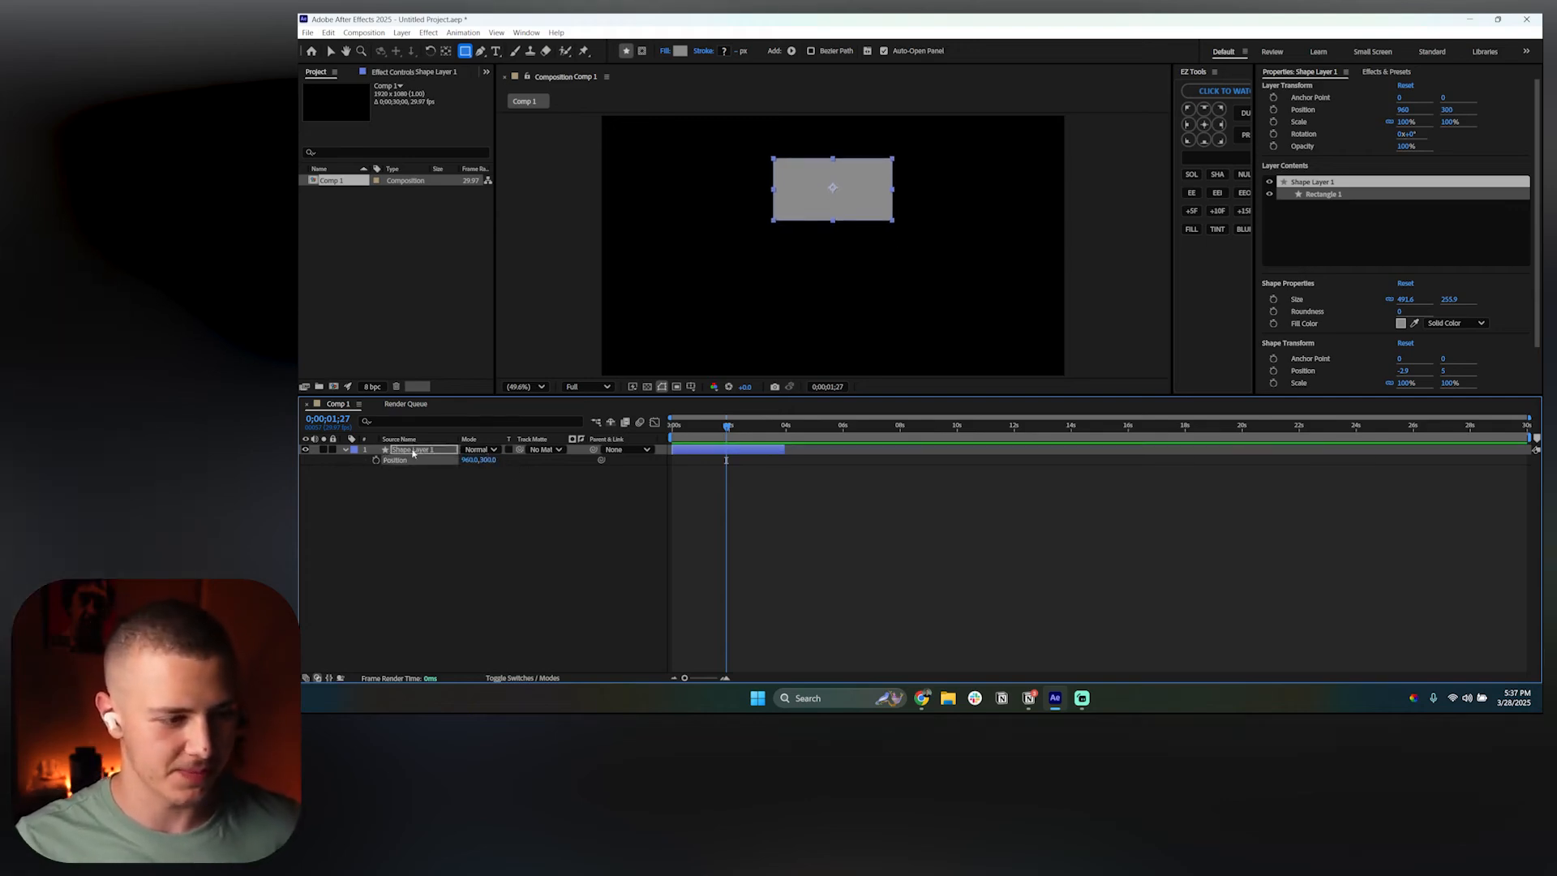
Step: Duplicate the rectangle layer and set the copy's Position to 960, 742 so it sits below the original
{"action": "left_click", "coordinate": [412, 450]}
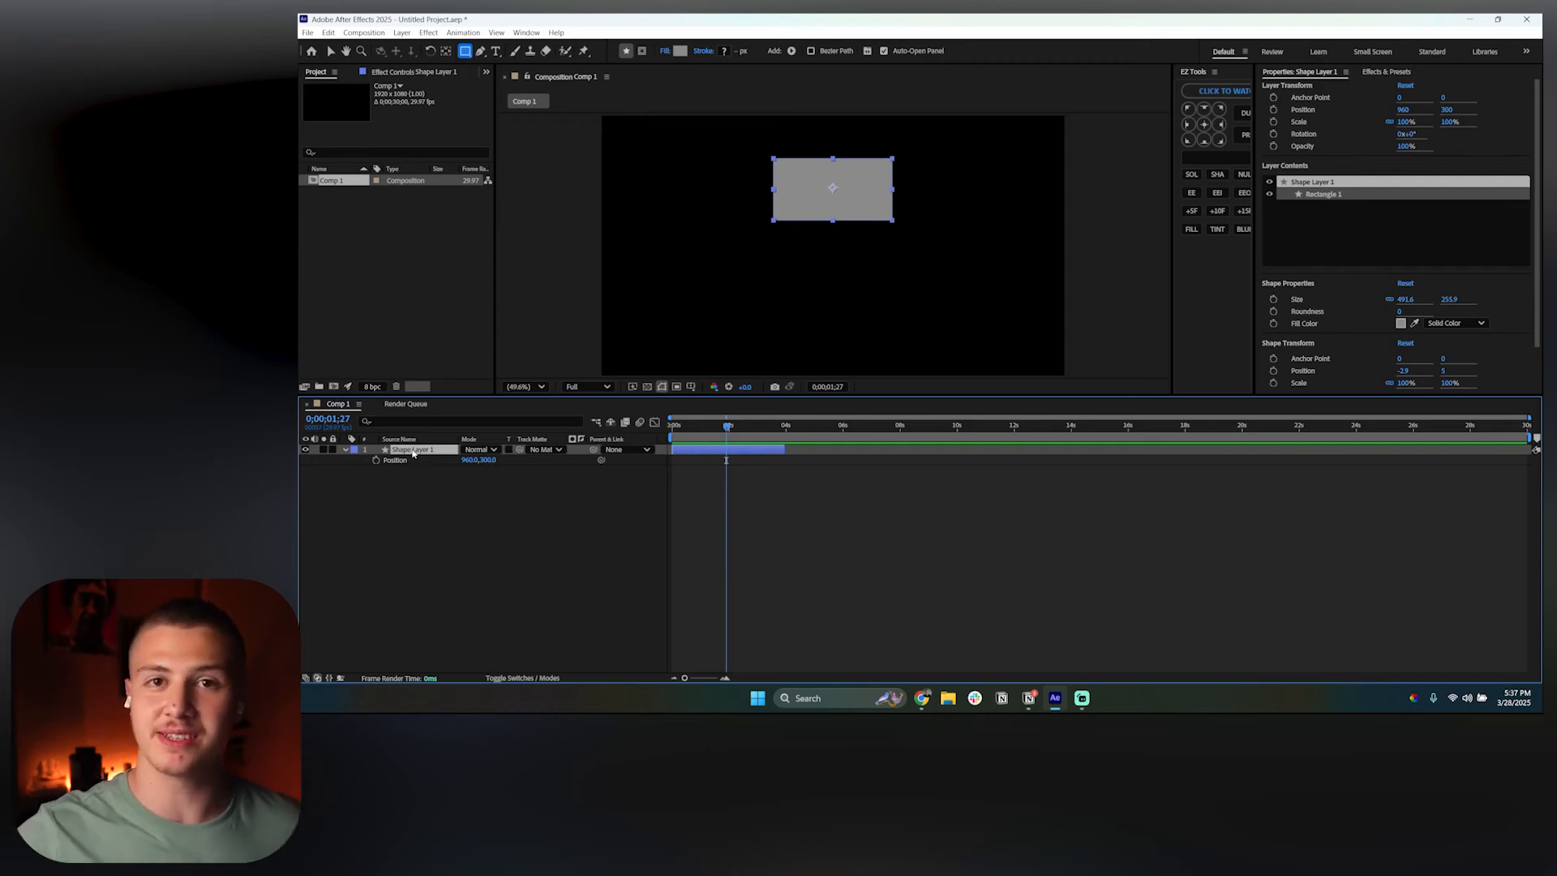
{"action": "key", "text": "ctrl+d"}
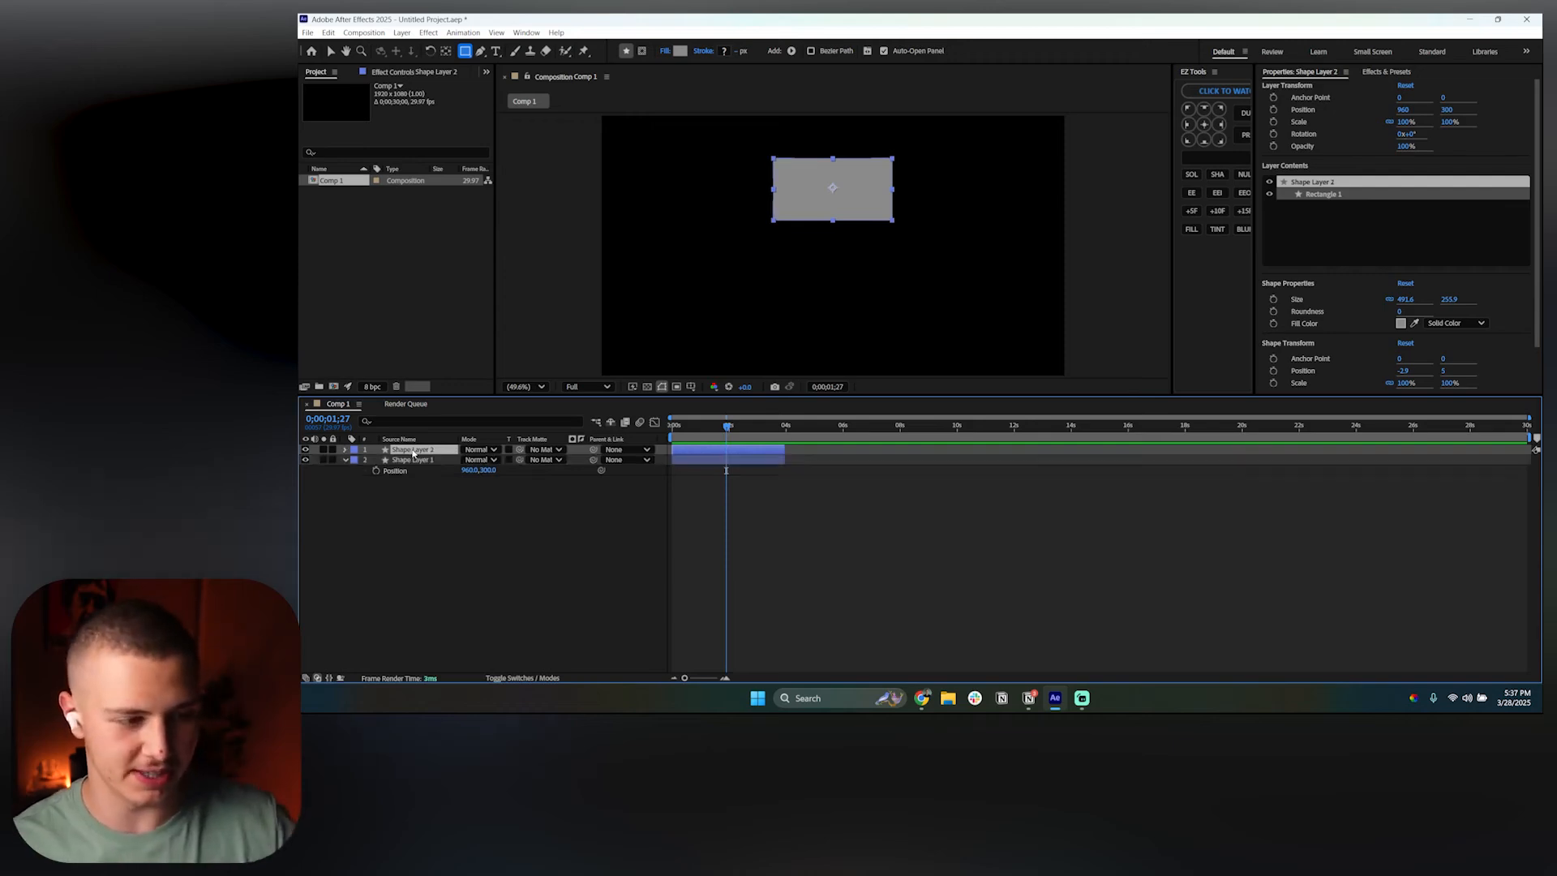
{"action": "key", "text": "p"}
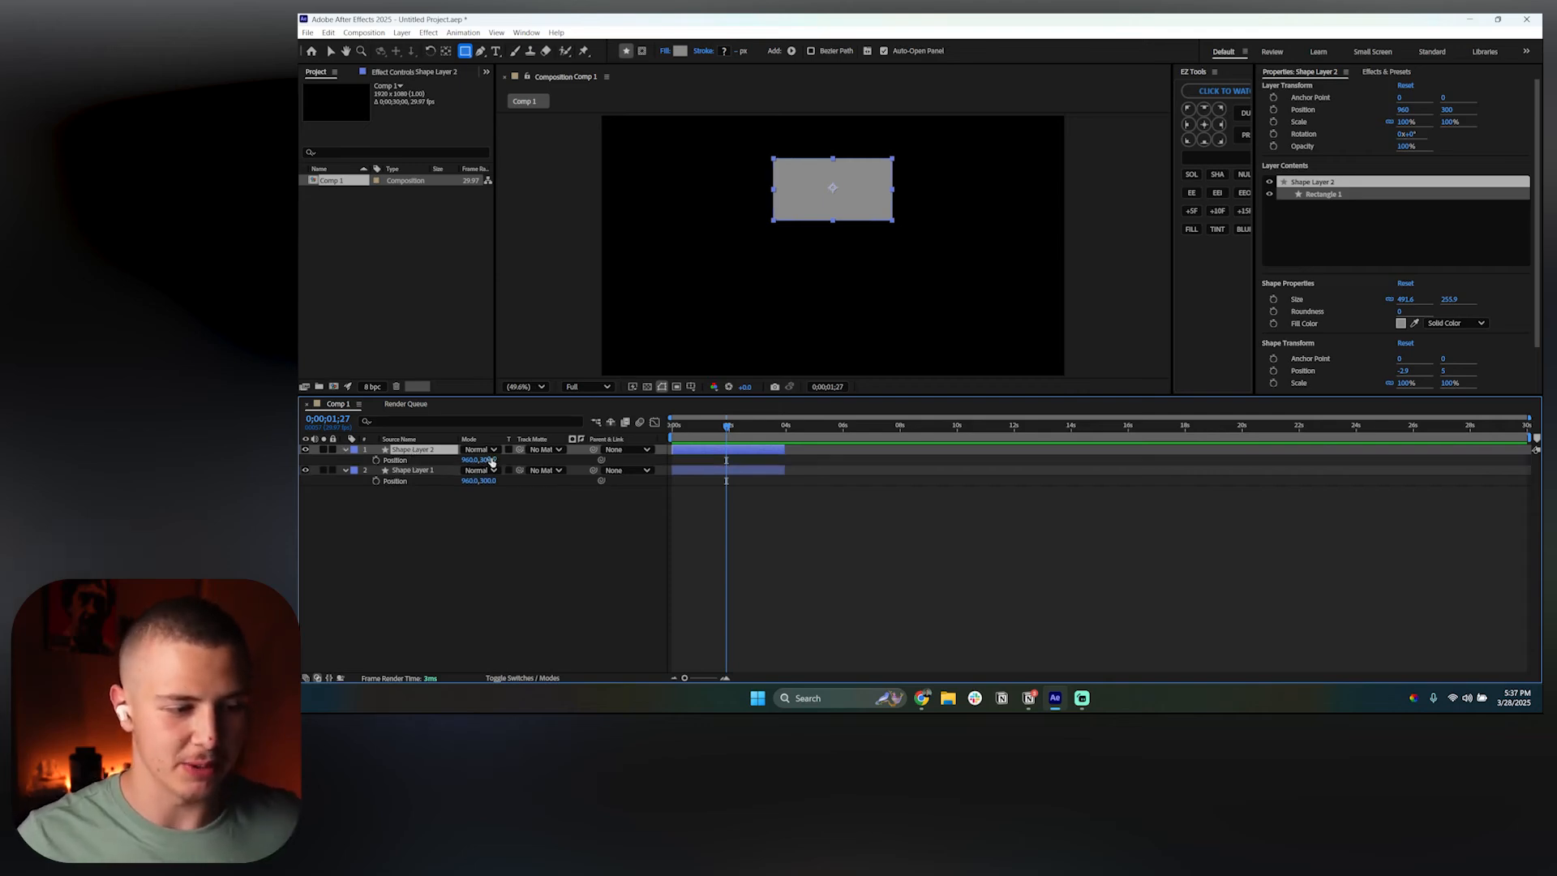
{"action": "left_click_drag", "start_coordinate": [491, 460], "coordinate": [738, 477]}
{"action": "left_click", "coordinate": [592, 551]}
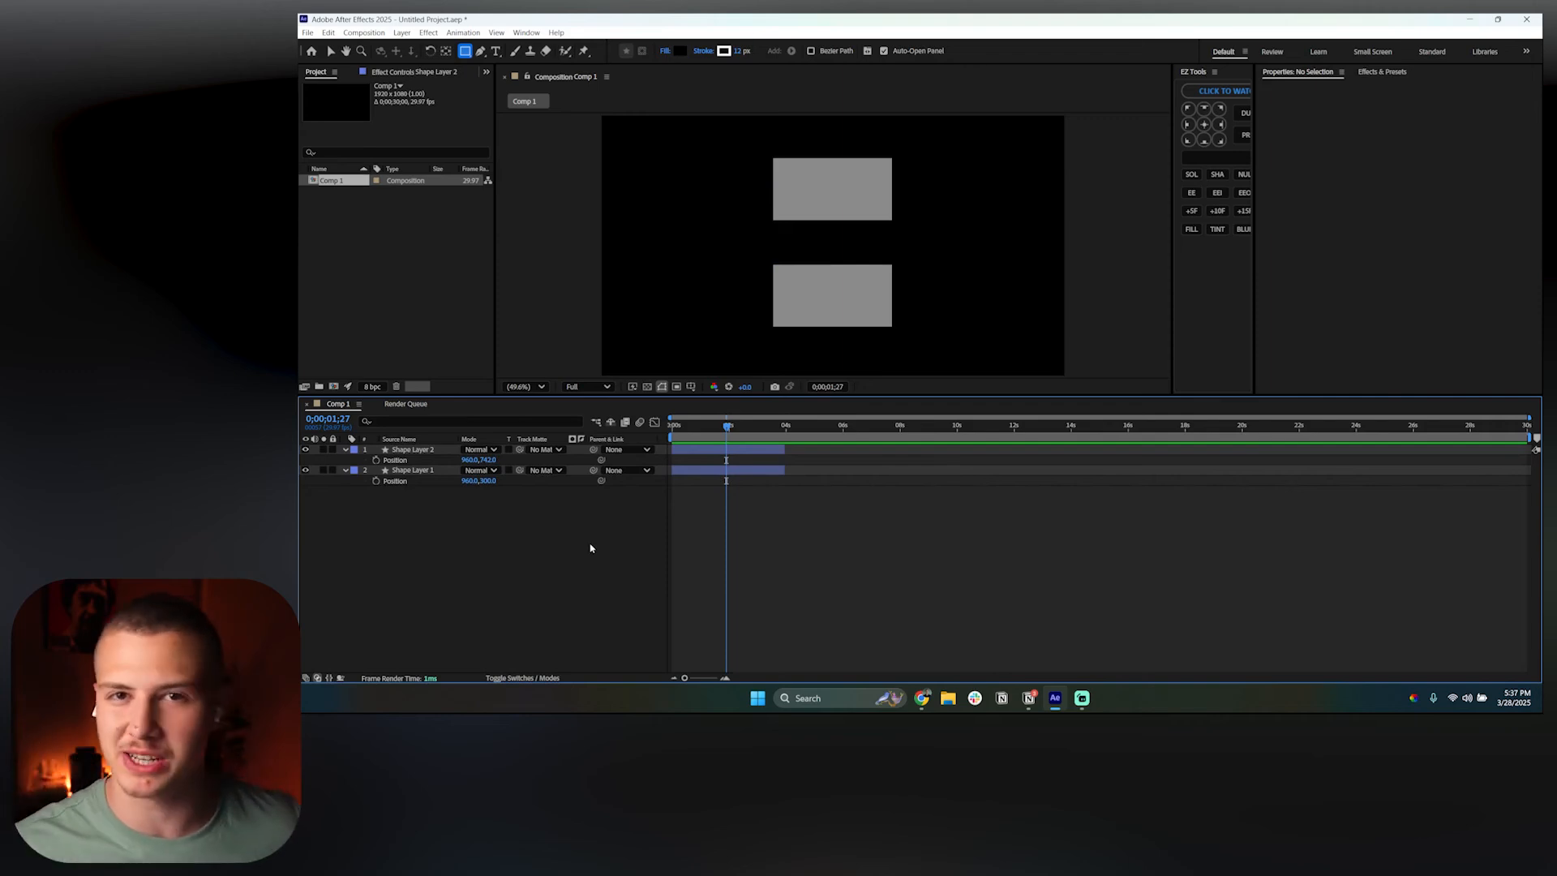
Step: Duplicate both shape layers and stack the copies above the originals, starting where the originals end at about 4 seconds
{"action": "left_click", "coordinate": [783, 427]}
{"action": "mouse_move", "coordinate": [791, 428]}
{"action": "left_mouse_down"}
{"action": "mouse_move", "coordinate": [896, 428]}
{"action": "mouse_move", "coordinate": [796, 432]}
{"action": "left_mouse_up"}
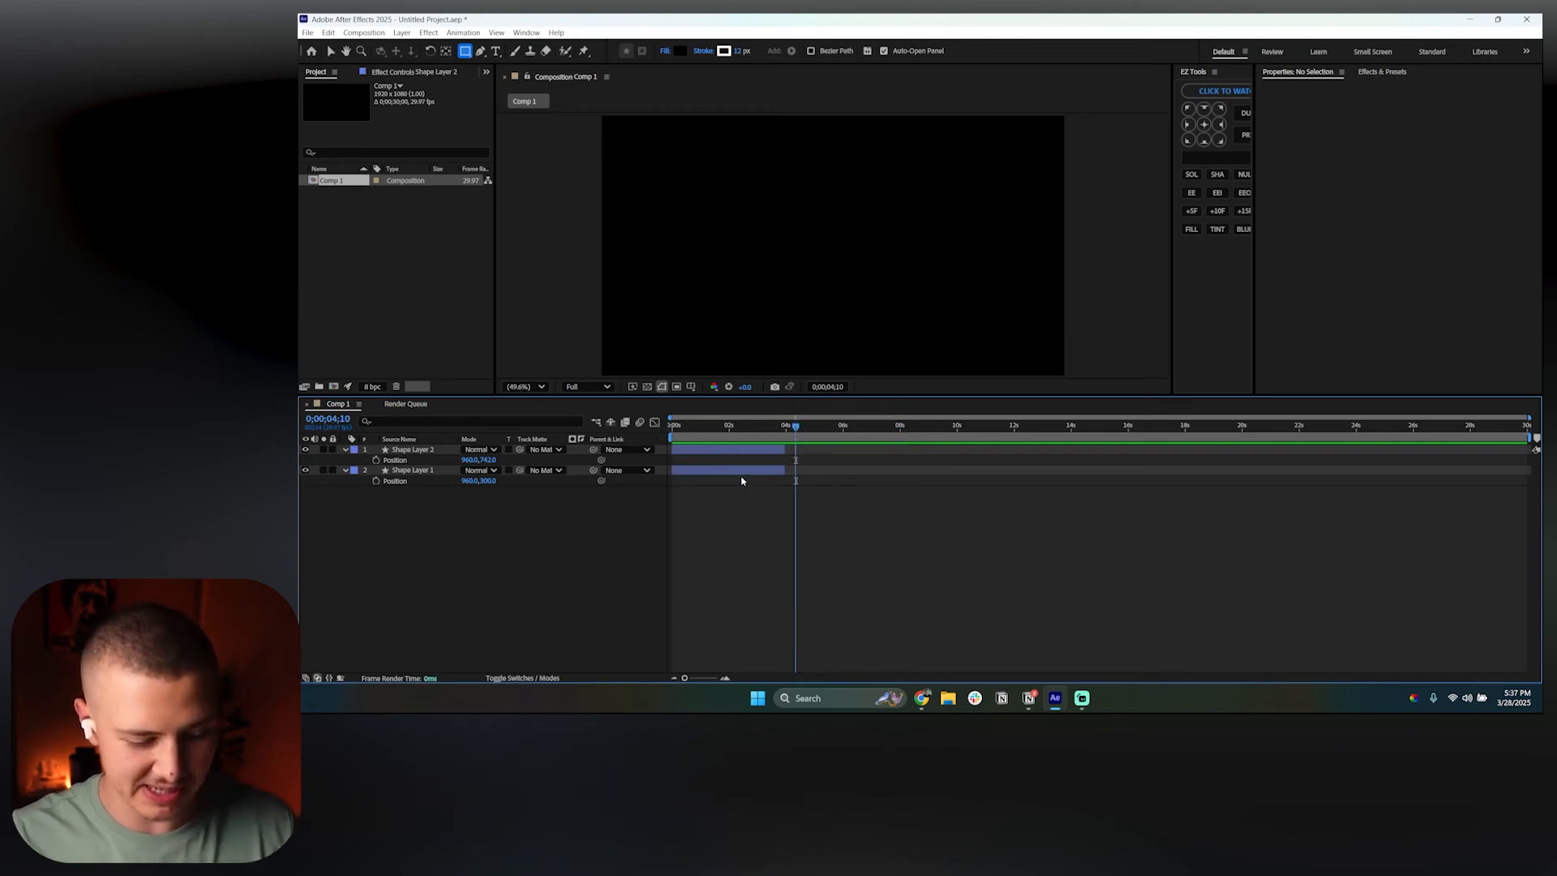
{"action": "left_click", "coordinate": [345, 449]}
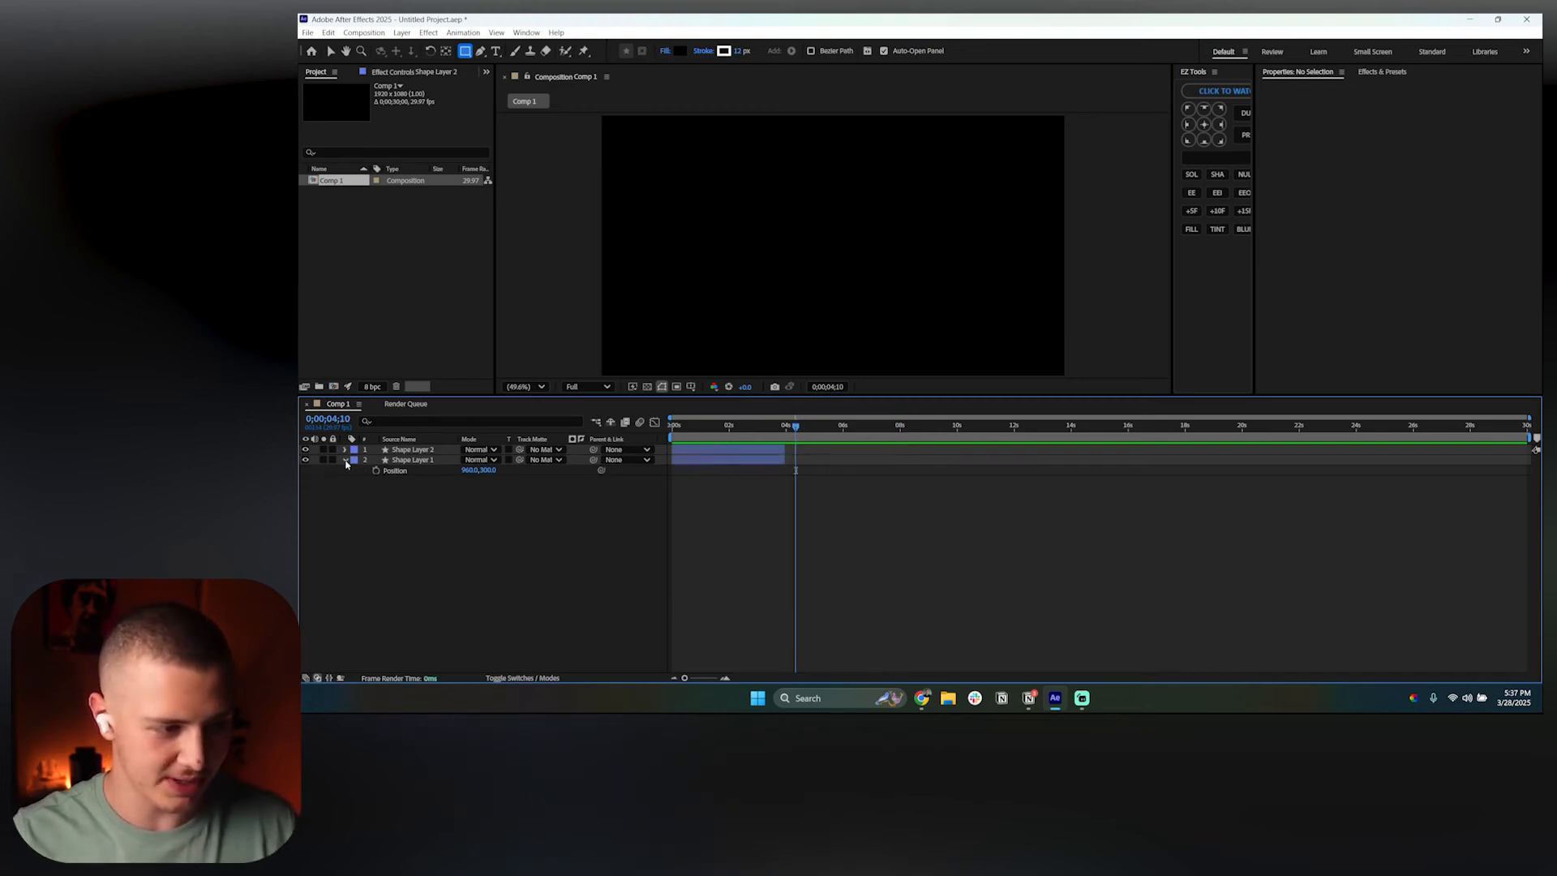
{"action": "left_click", "coordinate": [345, 460]}
{"action": "left_click_drag", "start_coordinate": [426, 491], "coordinate": [434, 451]}
{"action": "key", "text": "ctrl+d"}
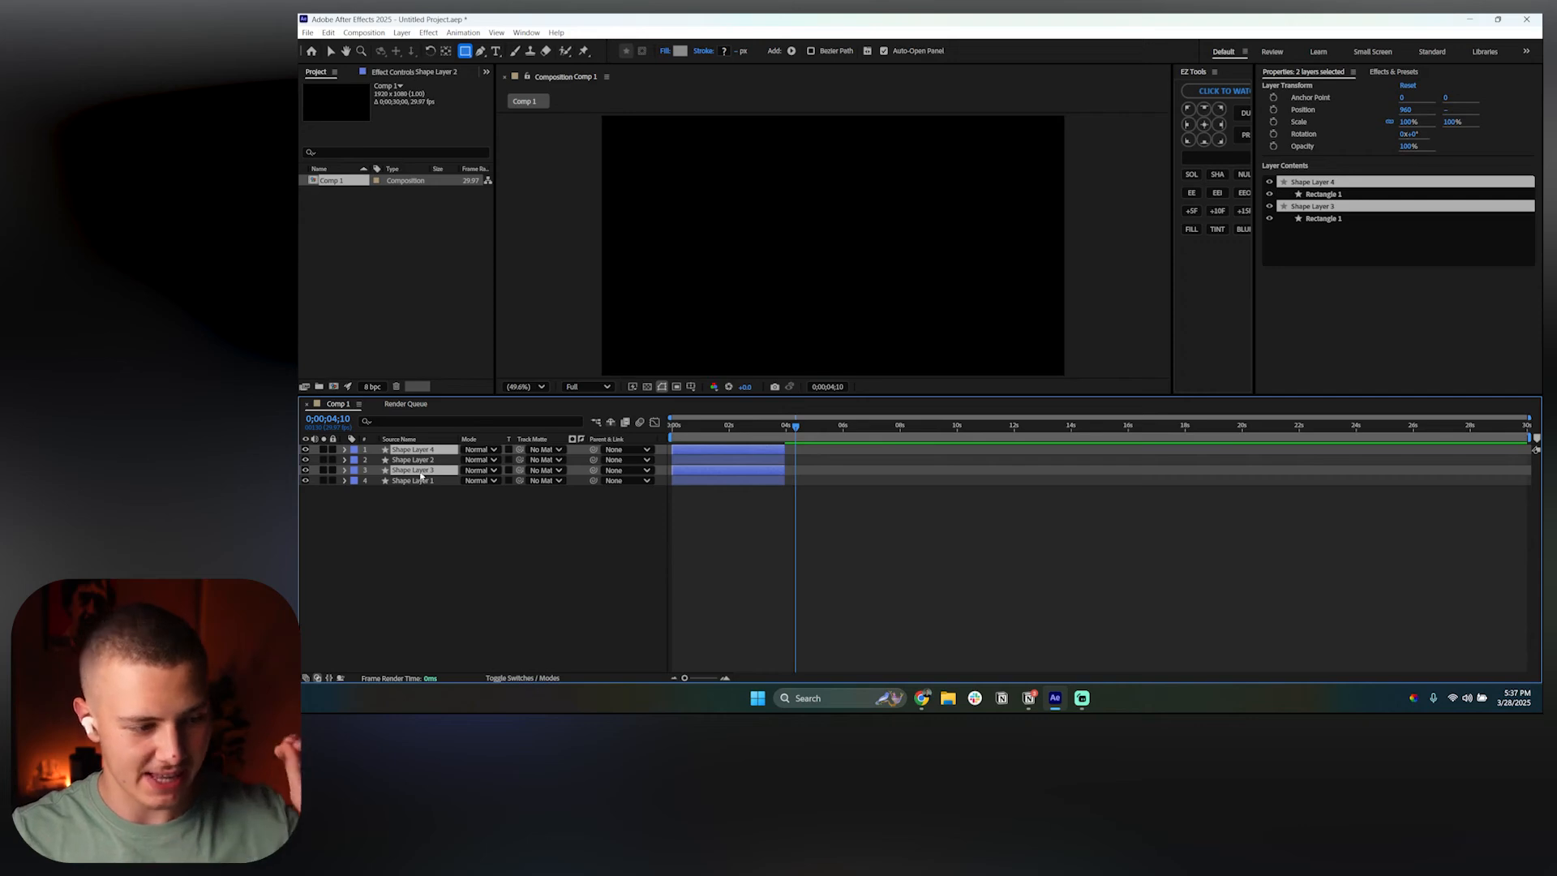
{"action": "left_click_drag", "start_coordinate": [421, 475], "coordinate": [421, 457]}
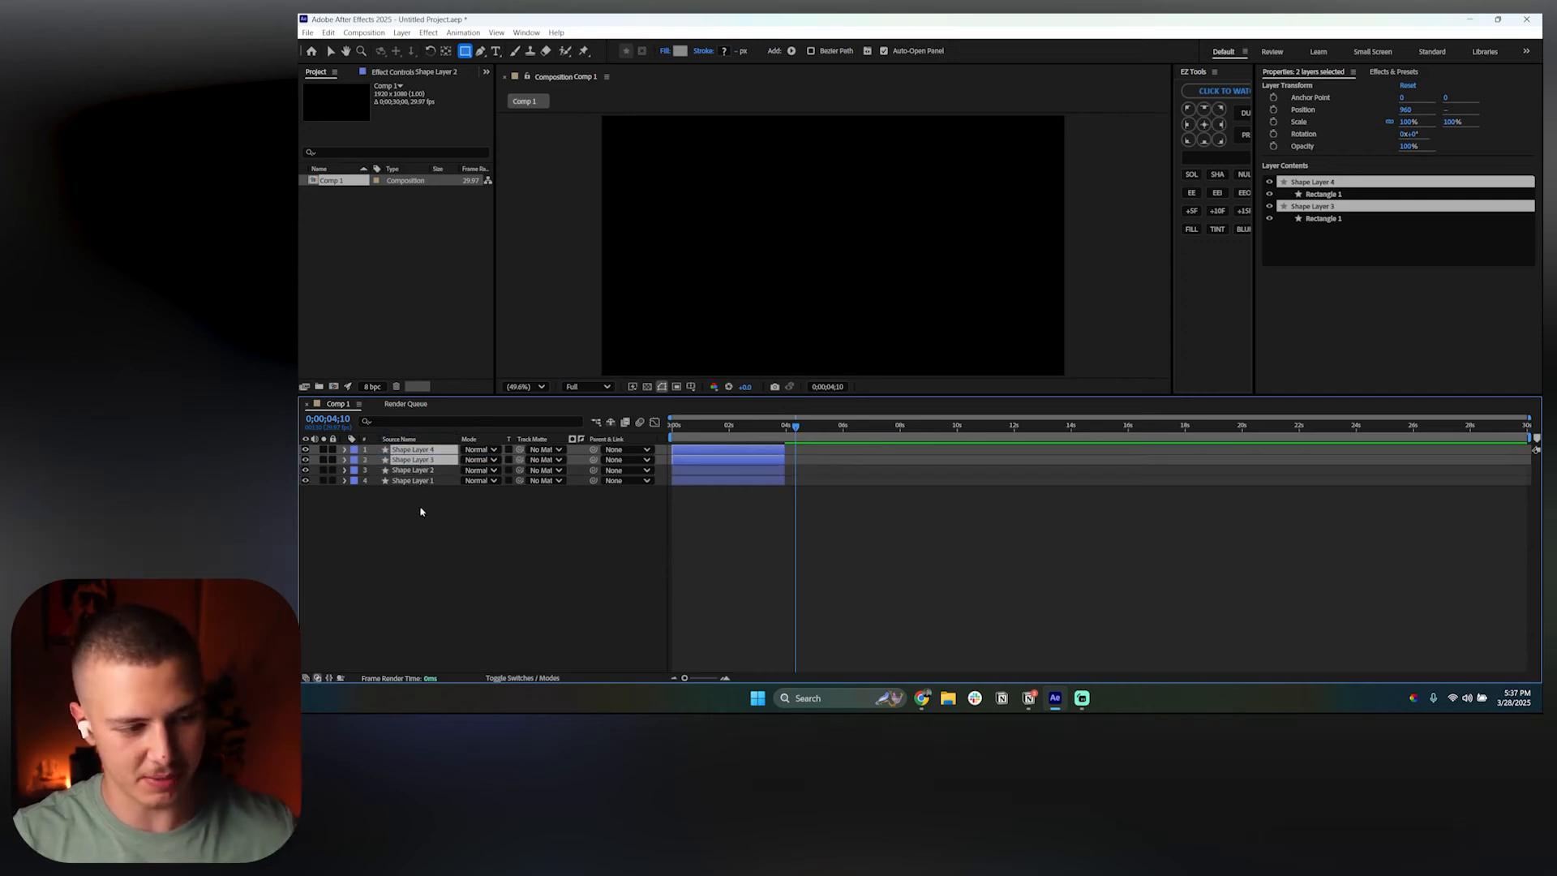
{"action": "left_click_drag", "start_coordinate": [684, 461], "coordinate": [798, 466]}
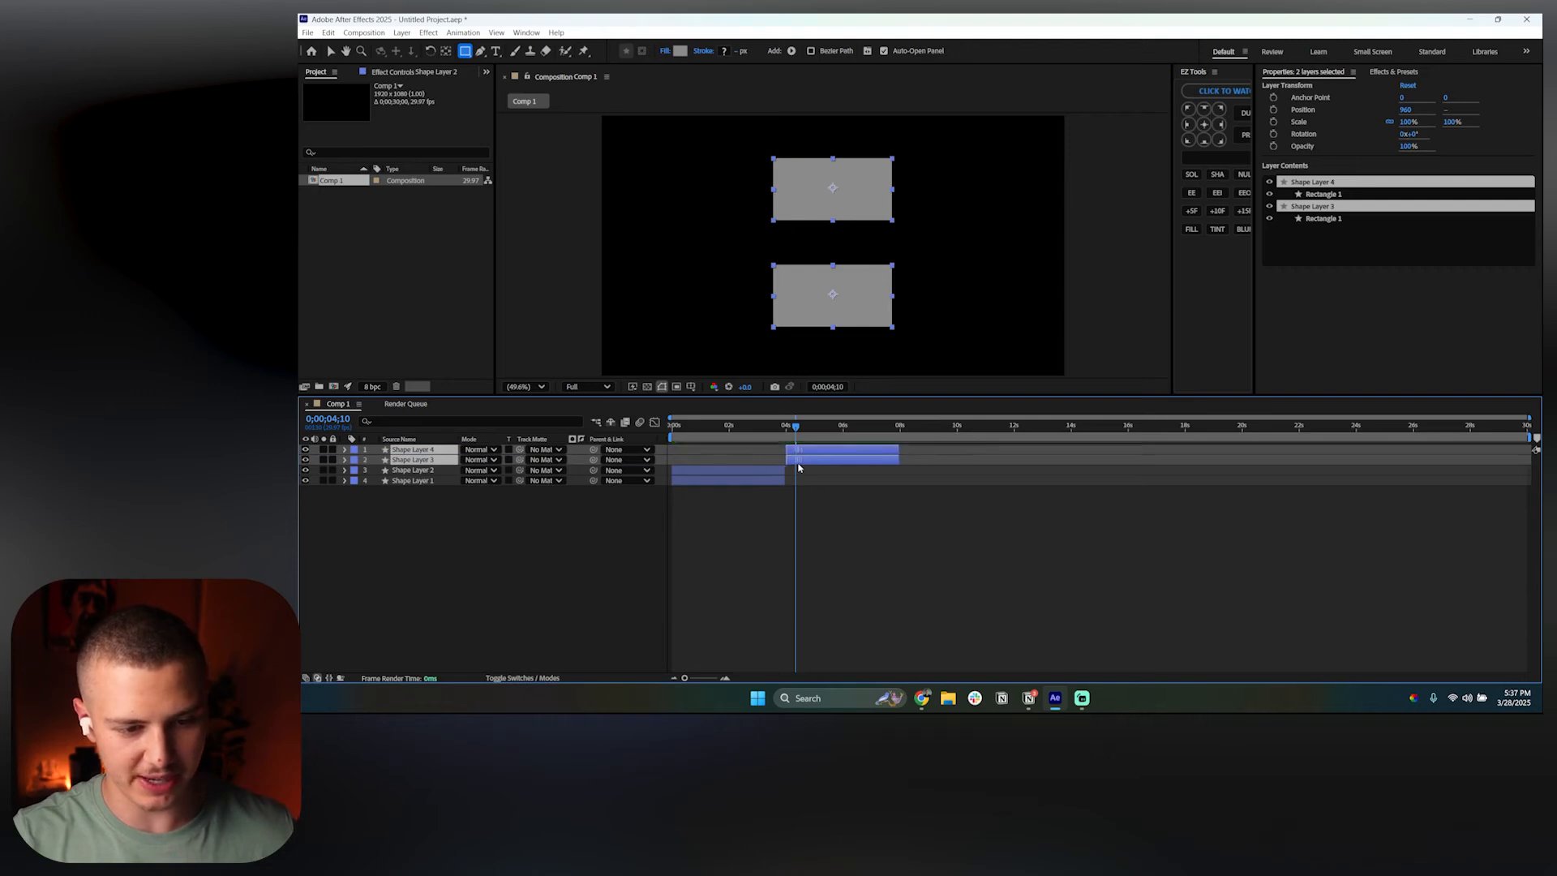
{"action": "left_click", "coordinate": [769, 544]}
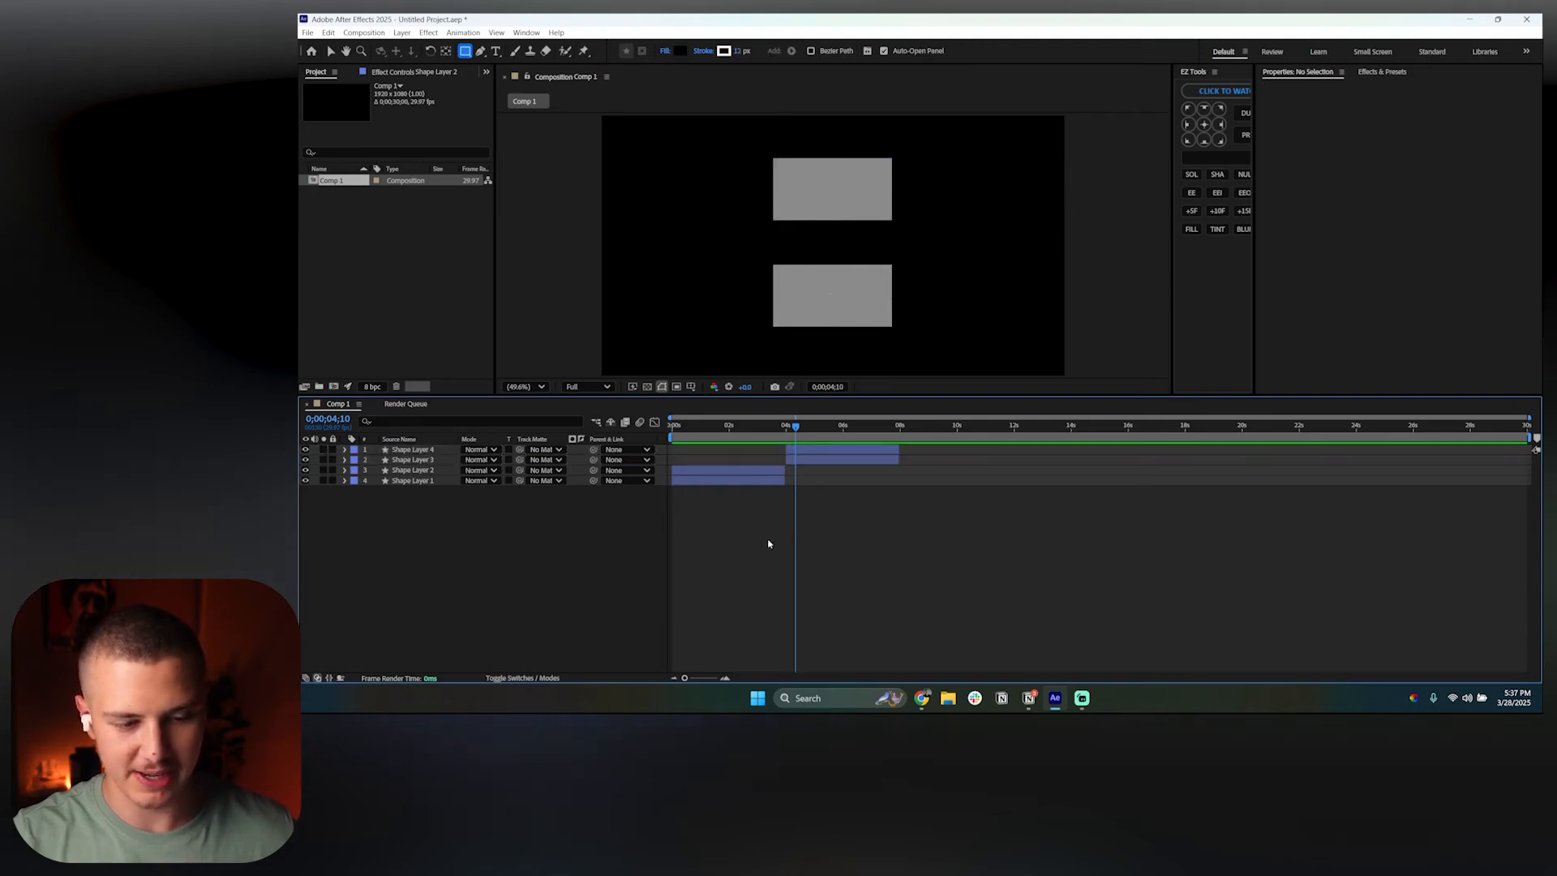
Step: Delete Rectangle 1 from the contents of both Shape Layer 4 and Shape Layer 3
{"action": "left_click", "coordinate": [413, 450]}
{"action": "left_click", "coordinate": [346, 450]}
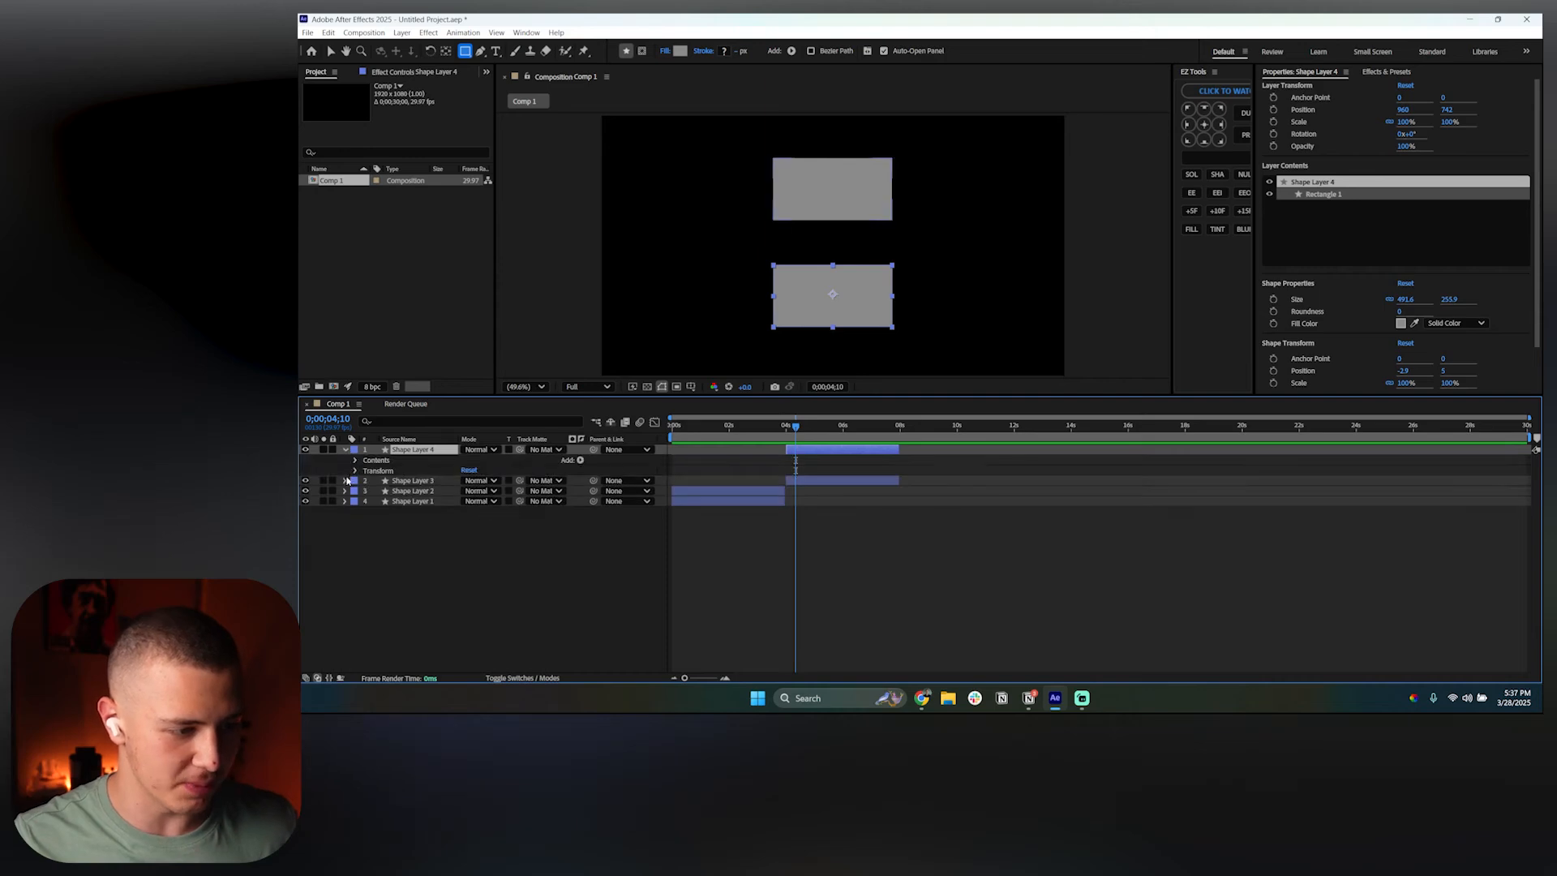
{"action": "left_click", "coordinate": [346, 481]}
{"action": "left_click", "coordinate": [355, 461]}
{"action": "left_click", "coordinate": [354, 502]}
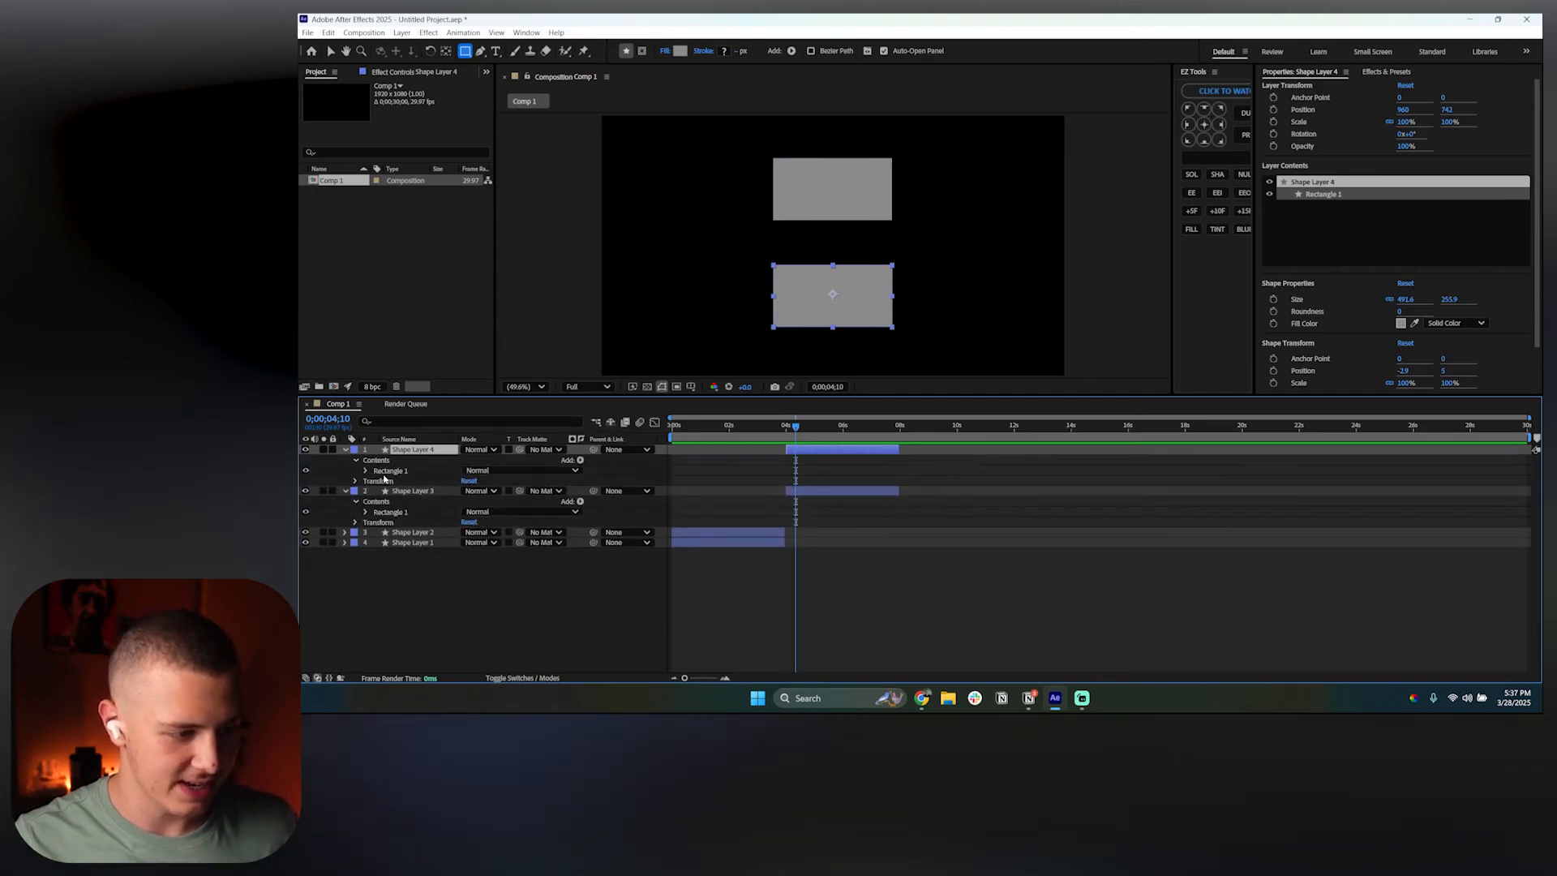
{"action": "left_click", "coordinate": [388, 471]}
{"action": "key", "text": "Delete"}
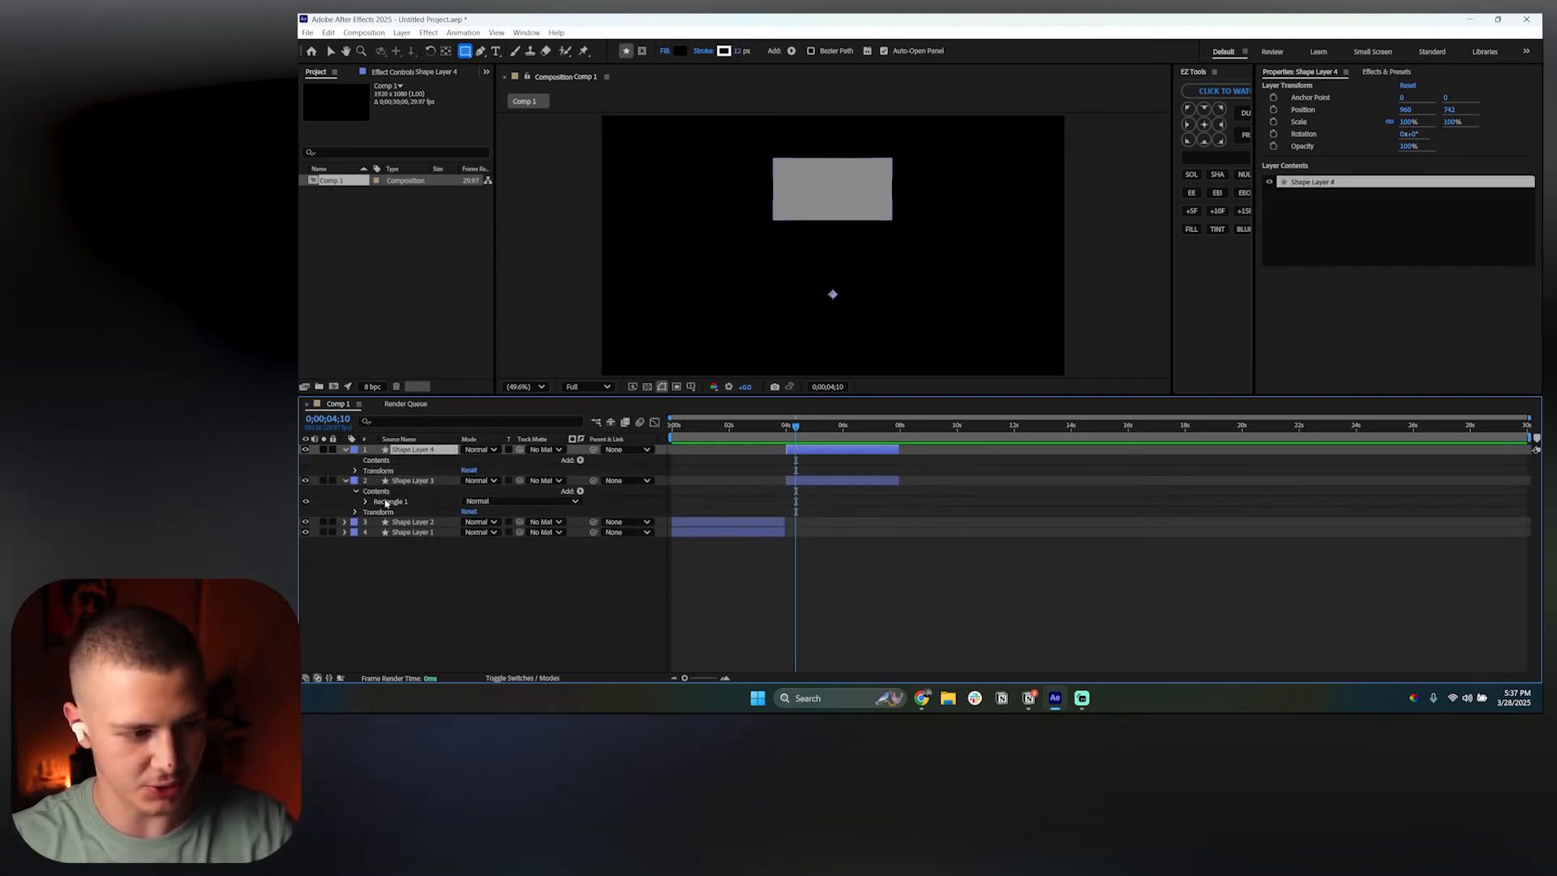
{"action": "left_click", "coordinate": [387, 502]}
{"action": "key", "text": "Delete"}
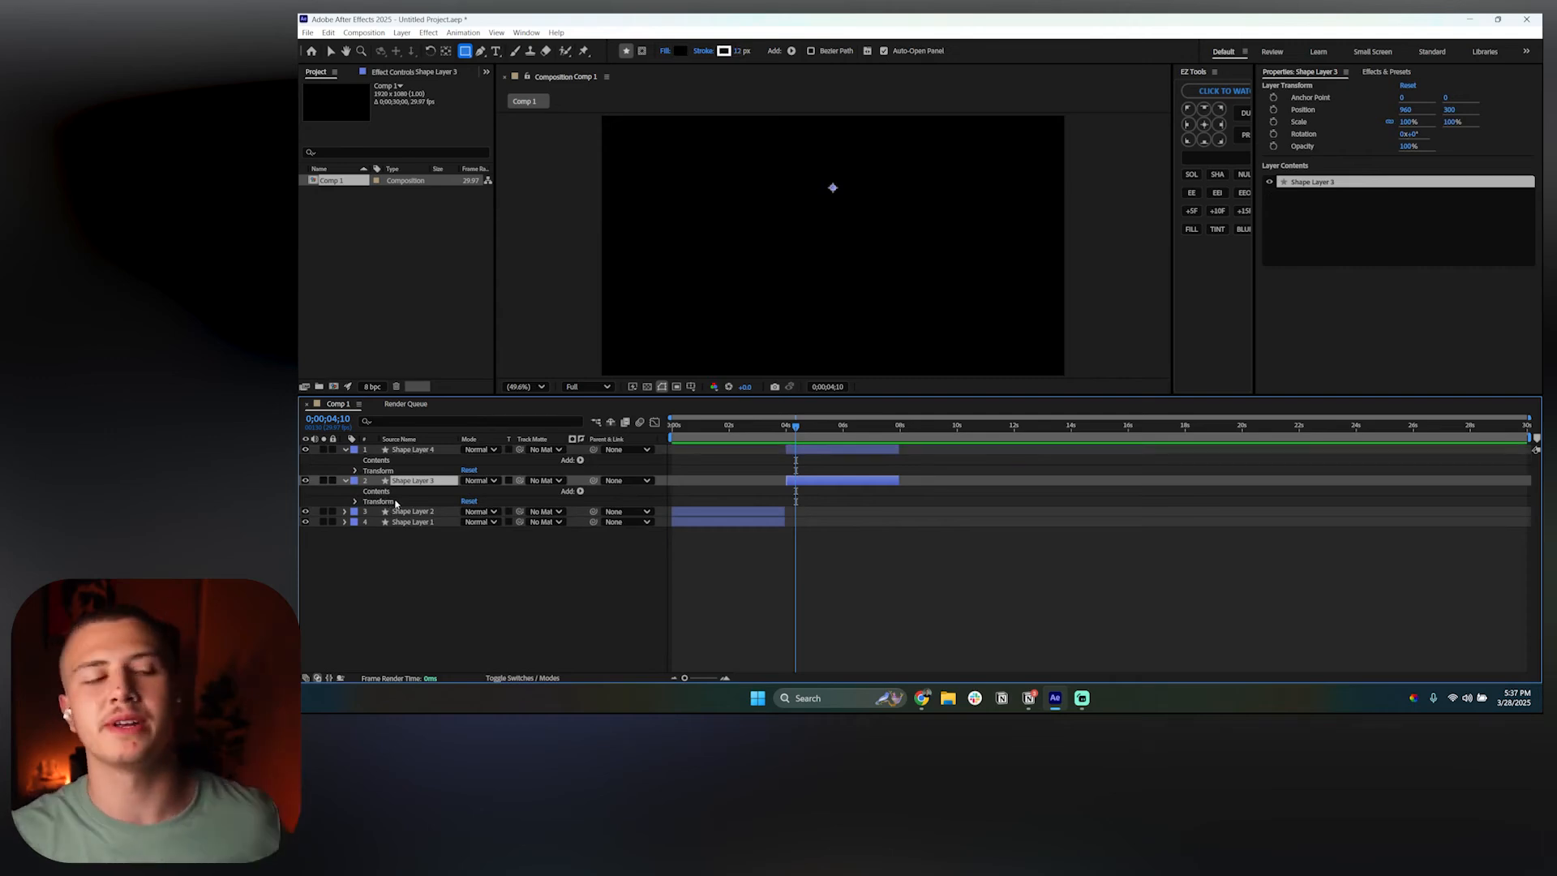
Step: Draw a white-outlined circle about 293 px wide in Shape Layer 3 with the Ellipse tool
{"action": "left_click", "coordinate": [473, 52]}
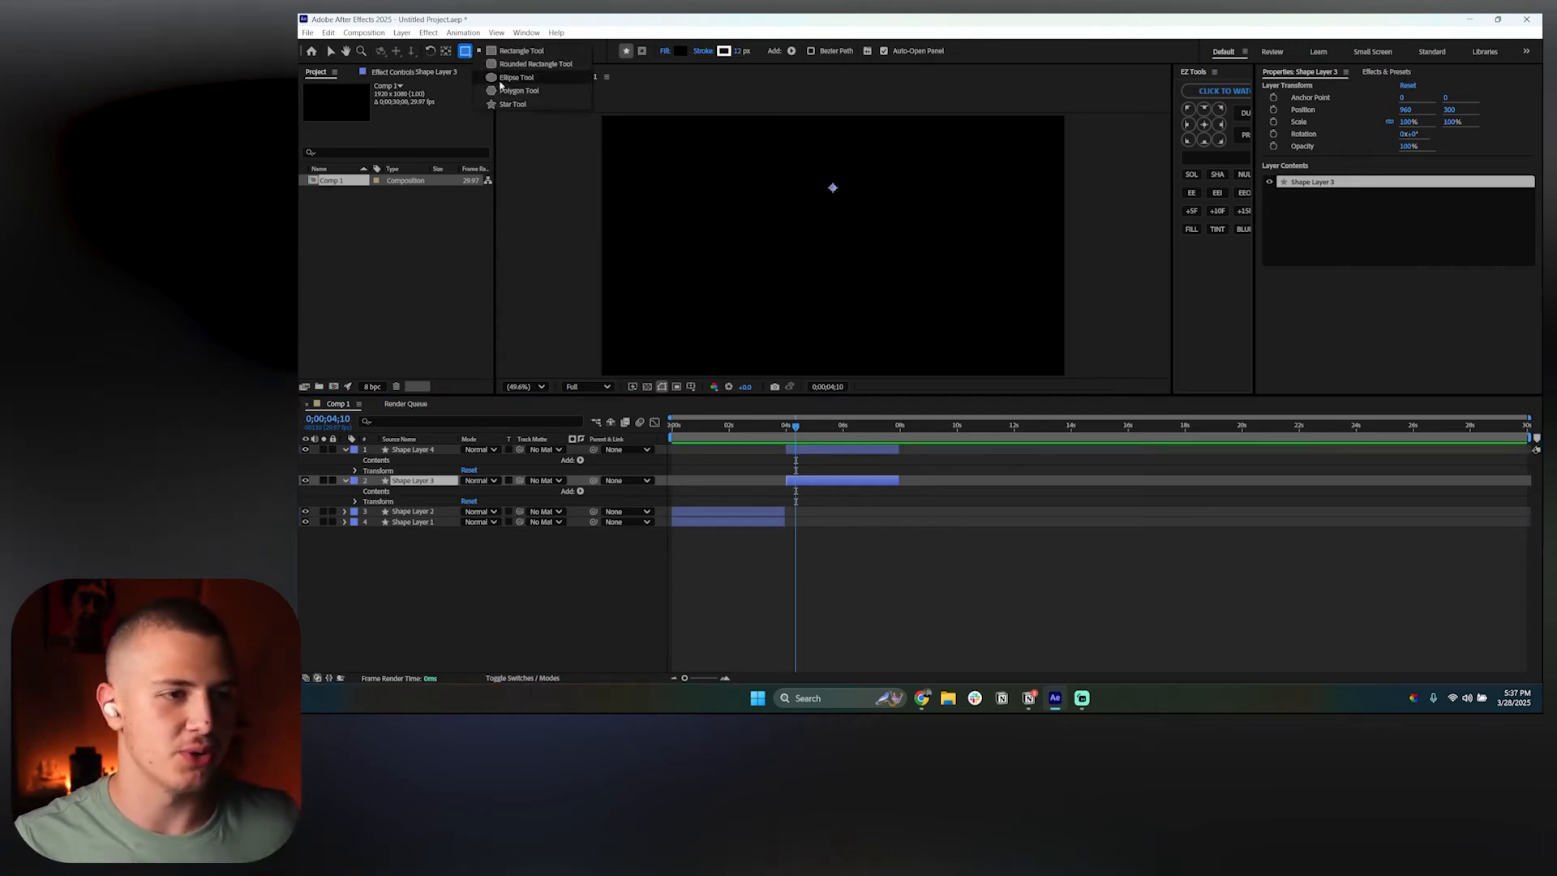
{"action": "left_click", "coordinate": [511, 78]}
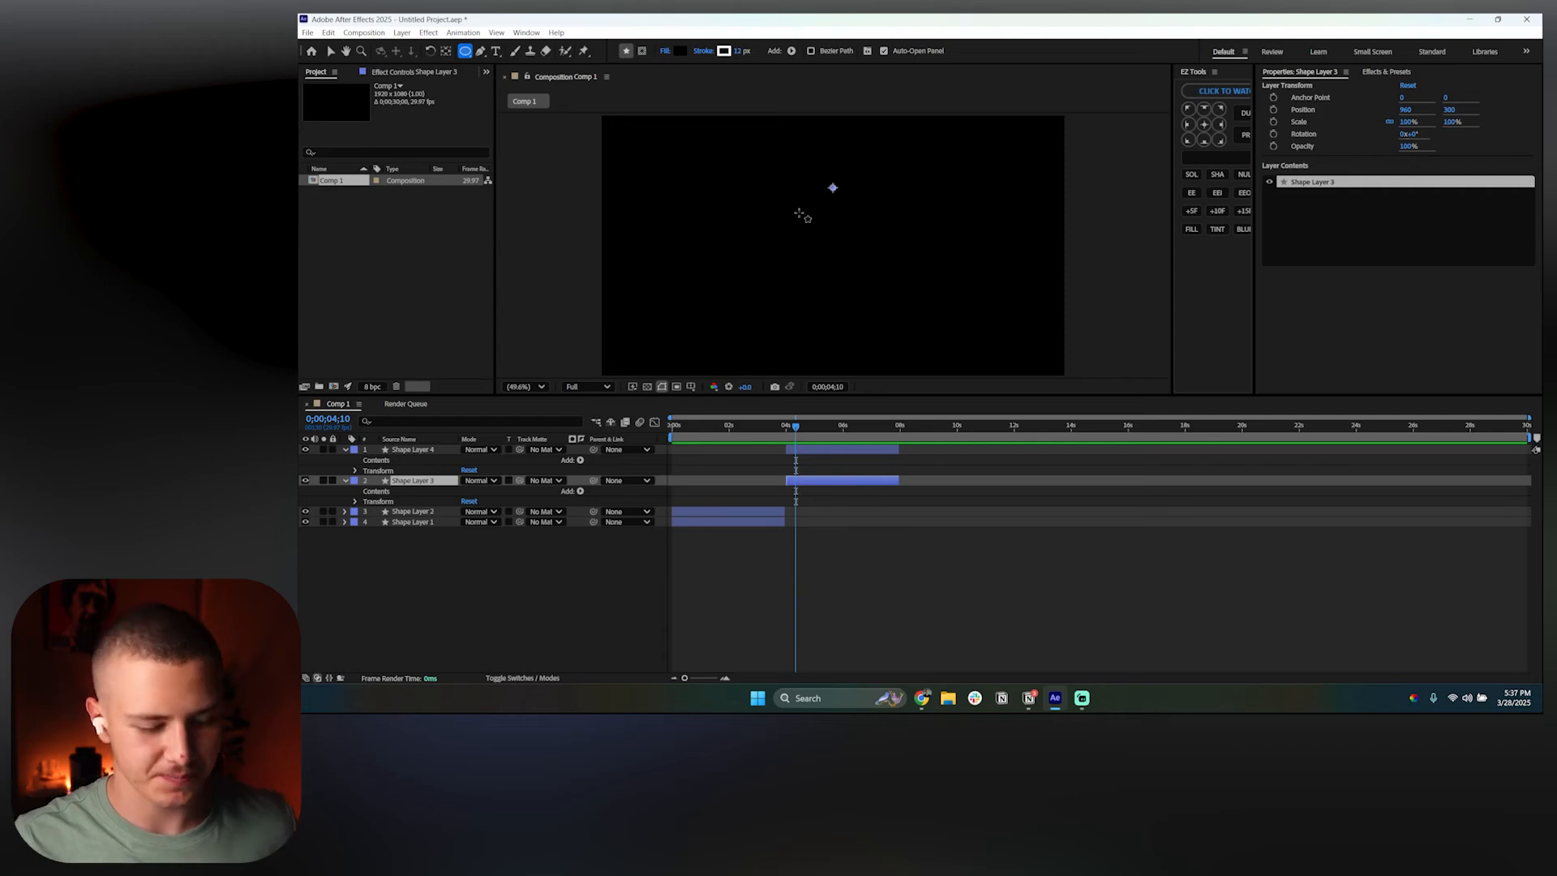
{"action": "left_click_drag", "start_coordinate": [796, 213], "coordinate": [858, 295]}
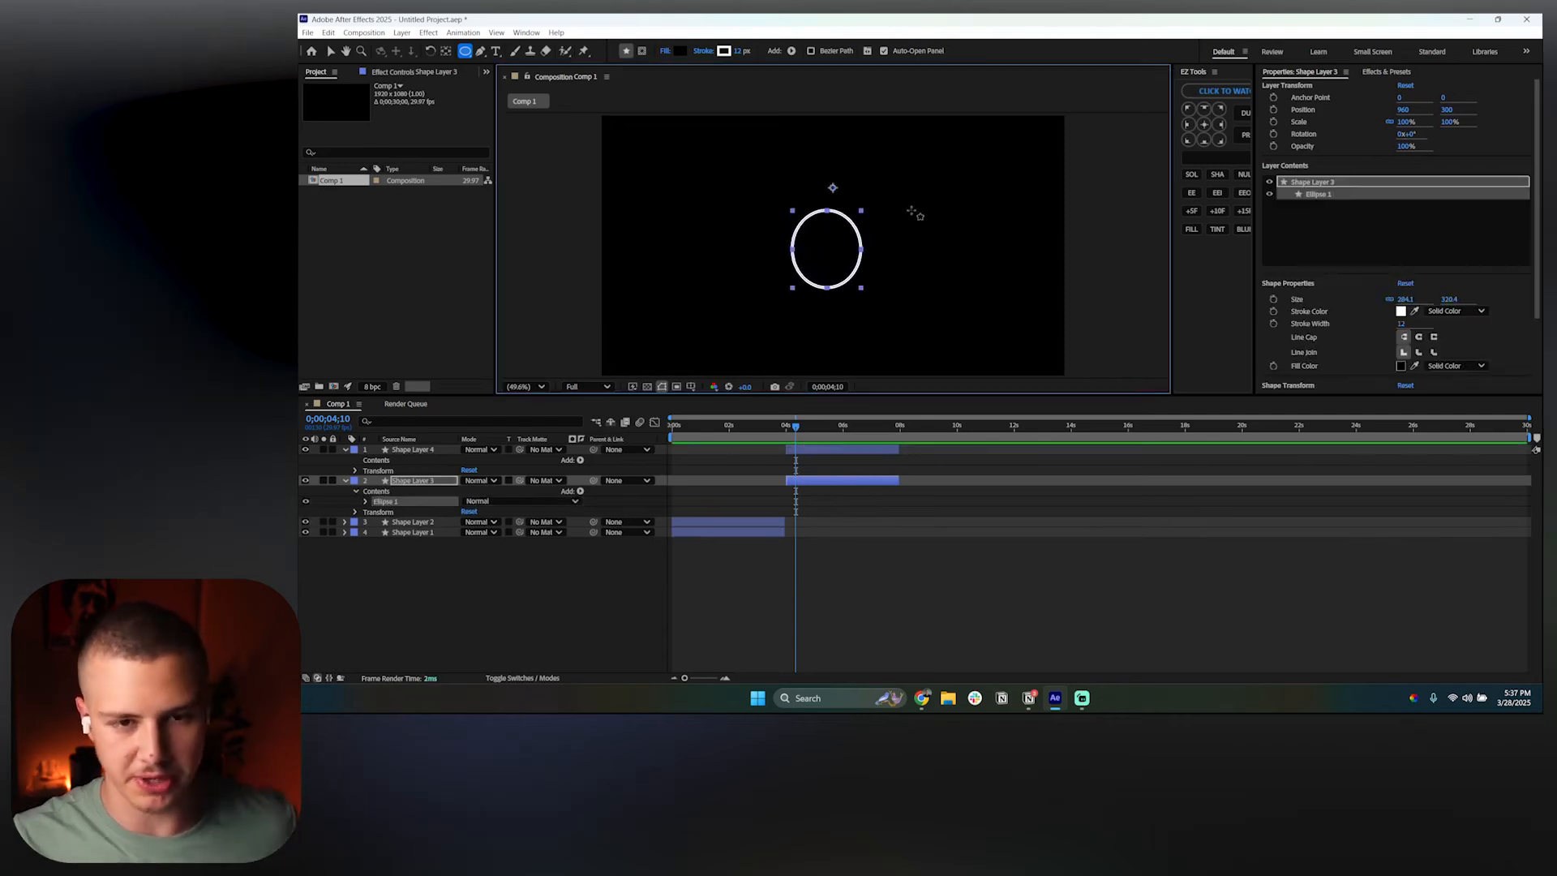
{"action": "key", "text": "ctrl+z"}
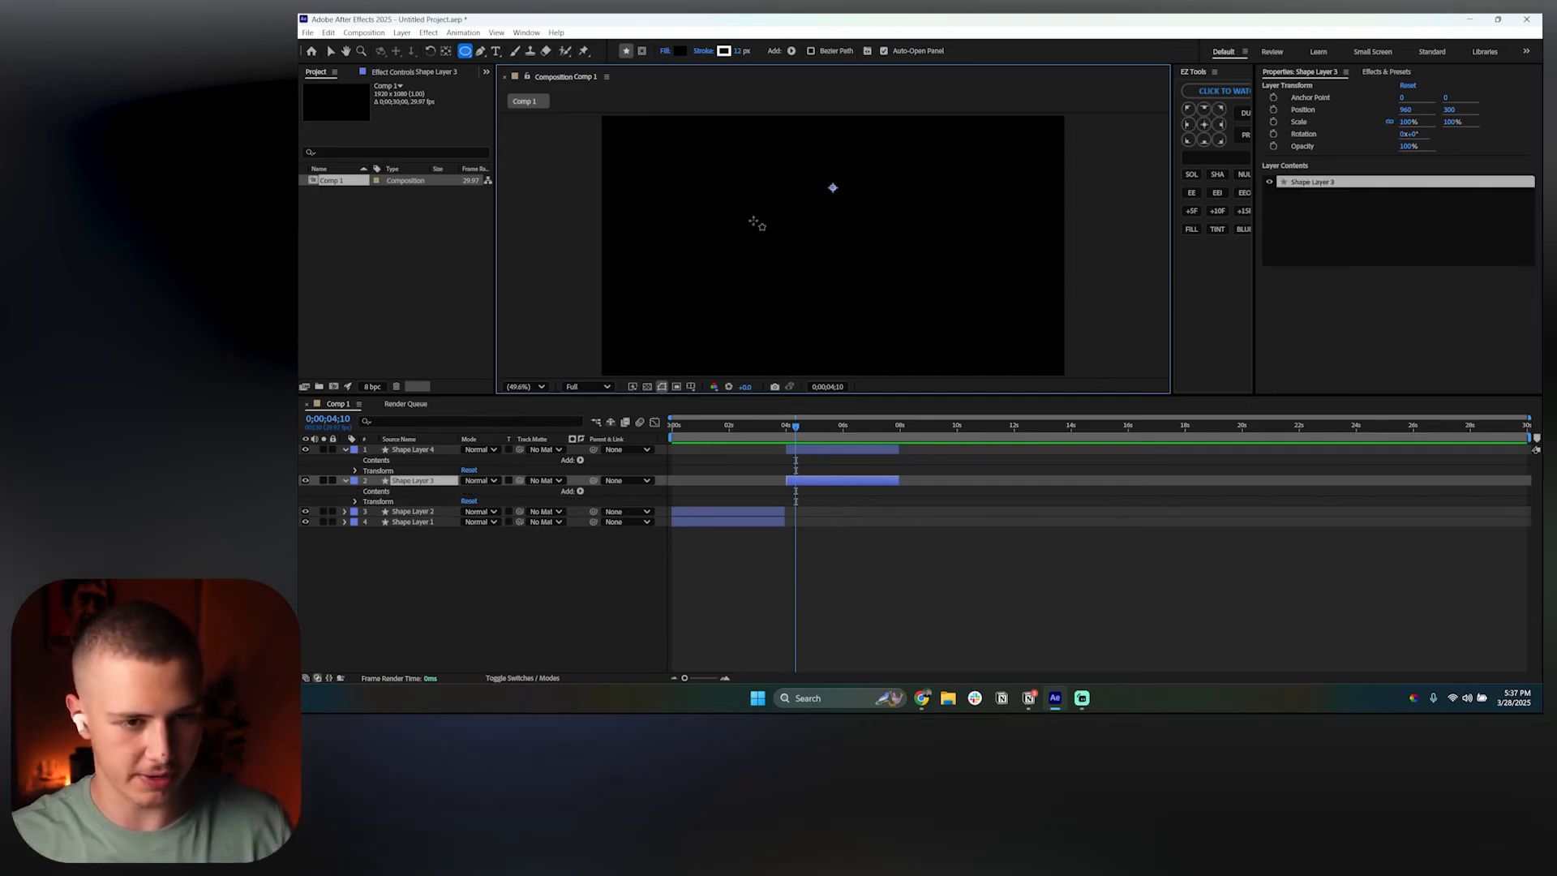
{"action": "left_click_drag", "start_coordinate": [803, 214], "coordinate": [873, 284]}
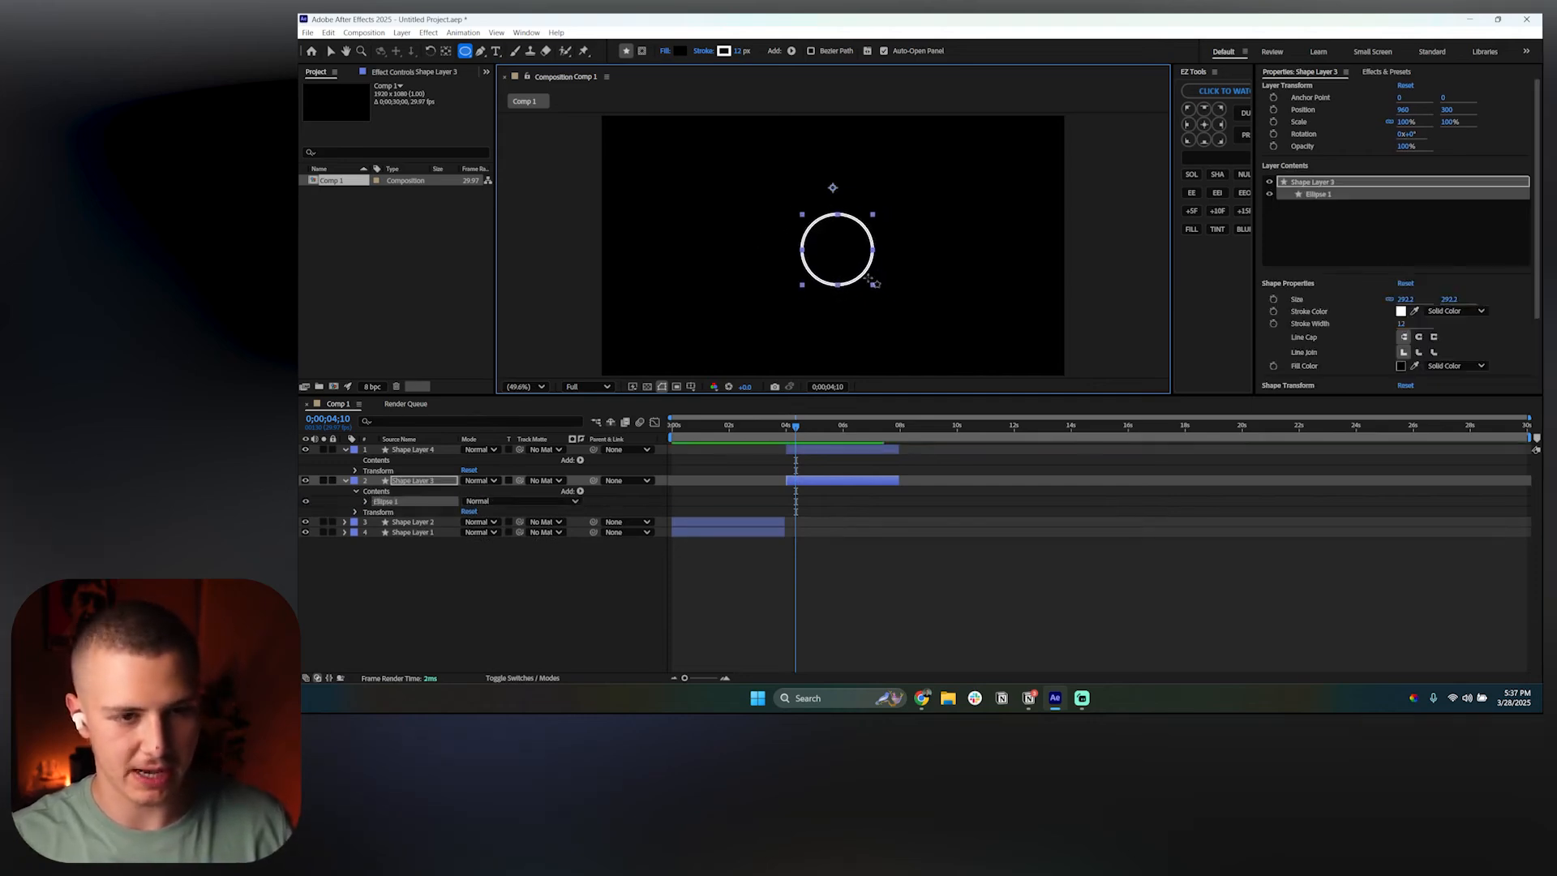
Step: Delete both Shape Layer 4 and Shape Layer 3 from the composition
{"action": "left_click", "coordinate": [439, 468]}
{"action": "left_click", "coordinate": [435, 481]}
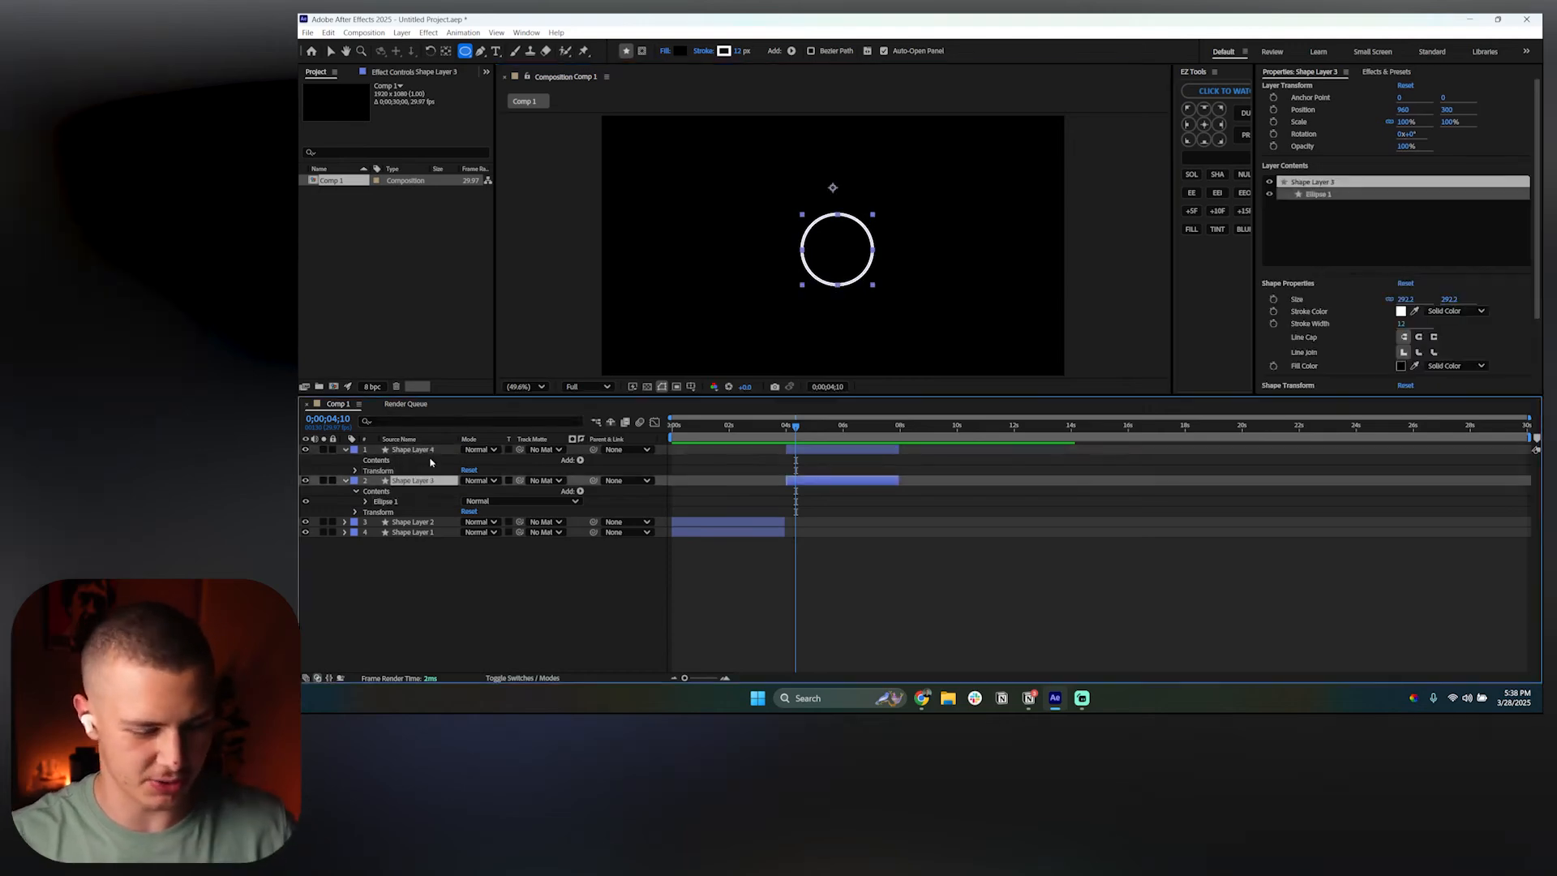
{"action": "left_click", "coordinate": [426, 451]}
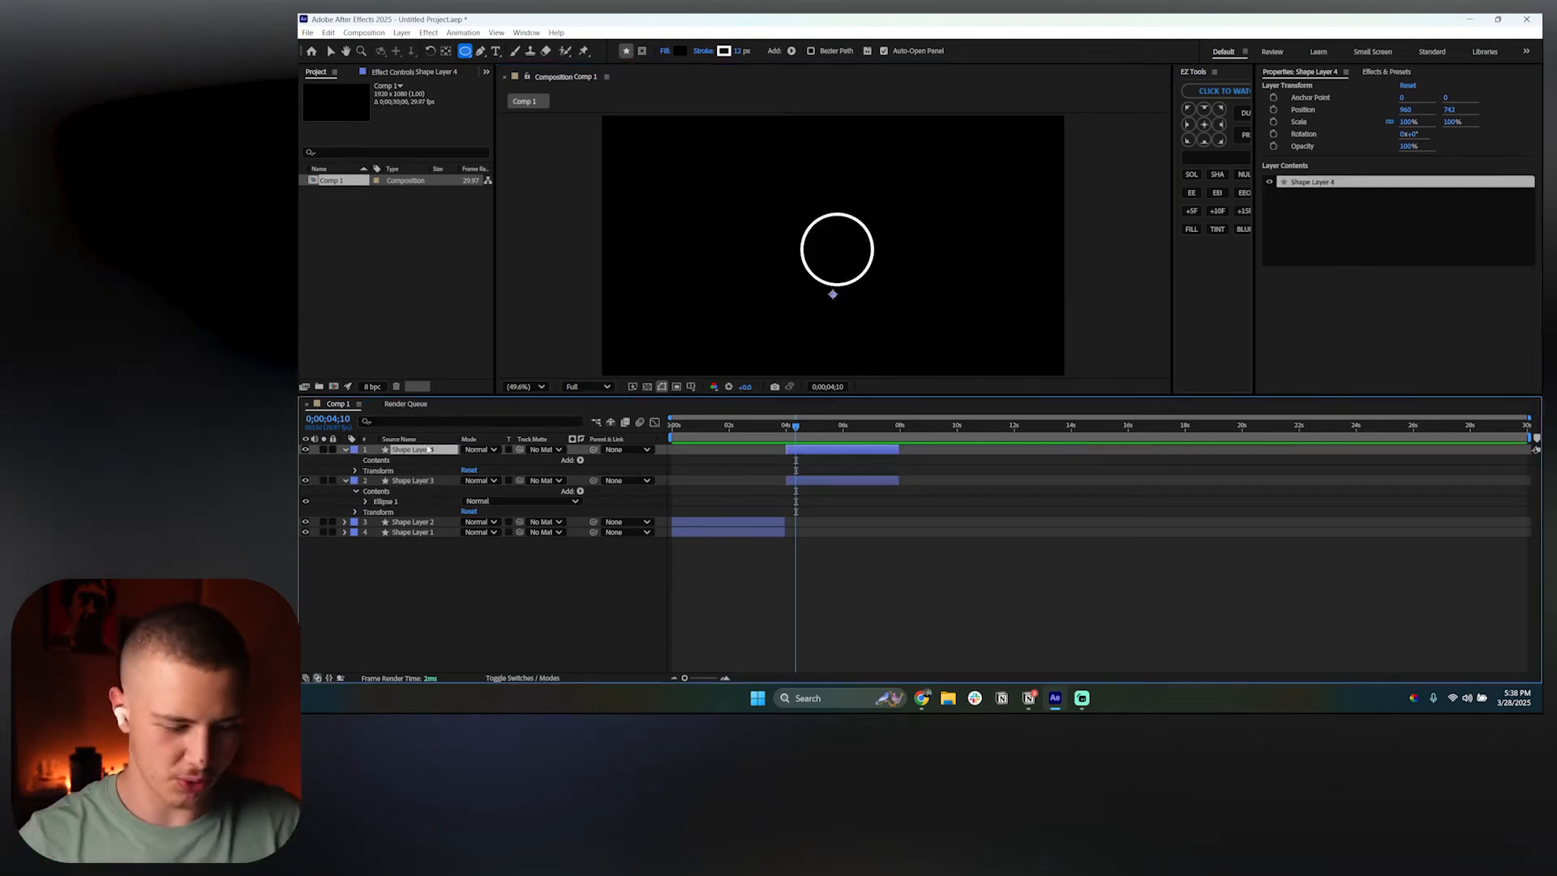
{"action": "left_click", "coordinate": [414, 480], "text": "ctrl"}
{"action": "key", "text": "Delete"}
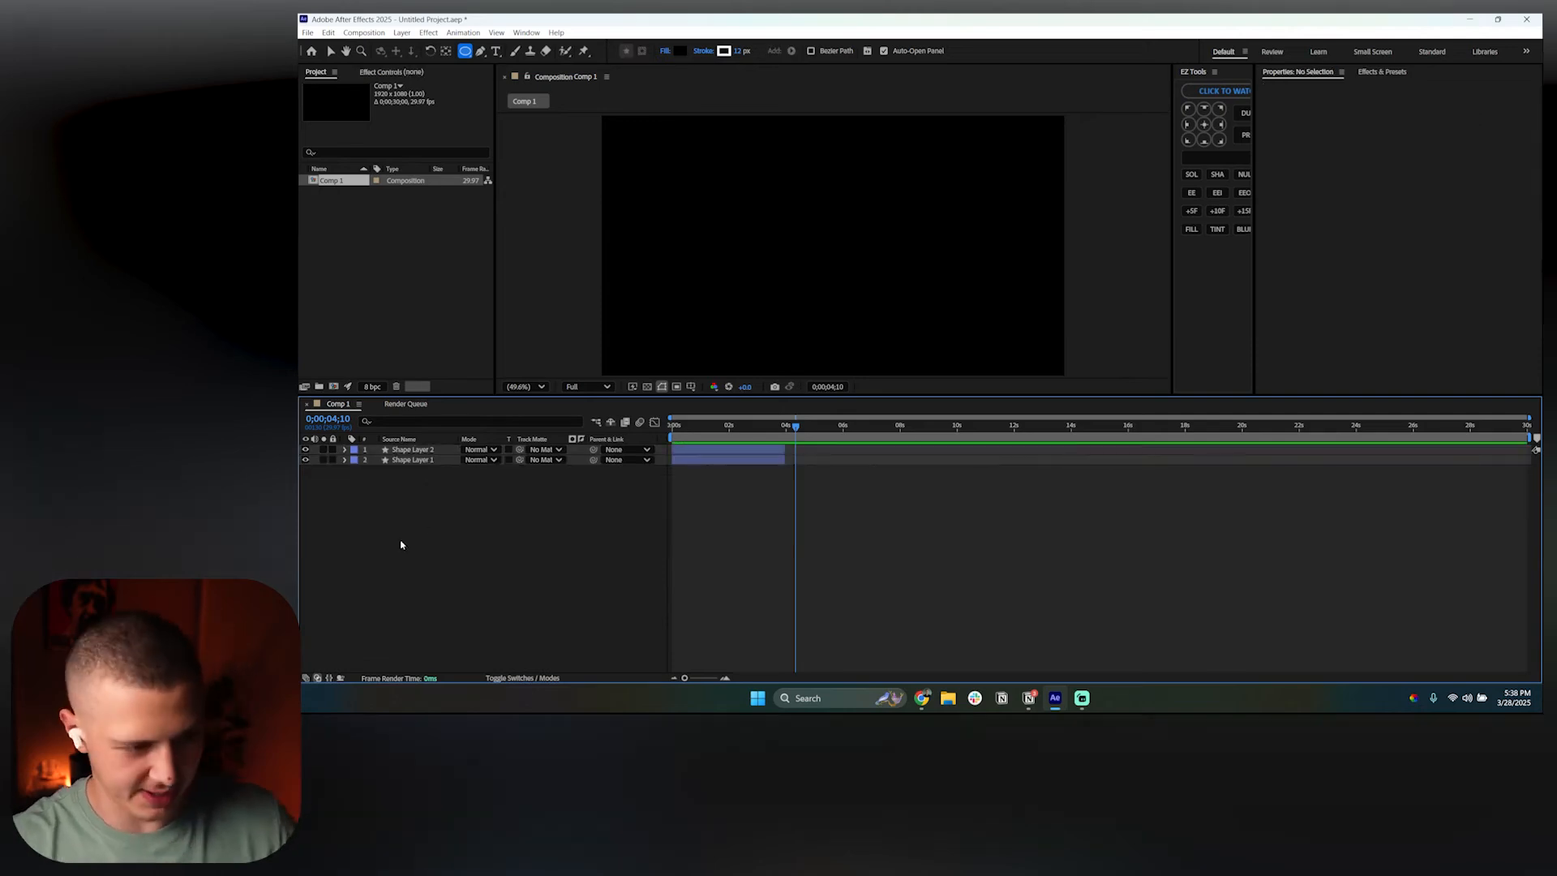
Step: Add a new shape layer and trim it to run from about 4 to 8 seconds, following the rectangle layers
{"action": "right_click", "coordinate": [400, 539]}
{"action": "mouse_move", "coordinate": [474, 398]}
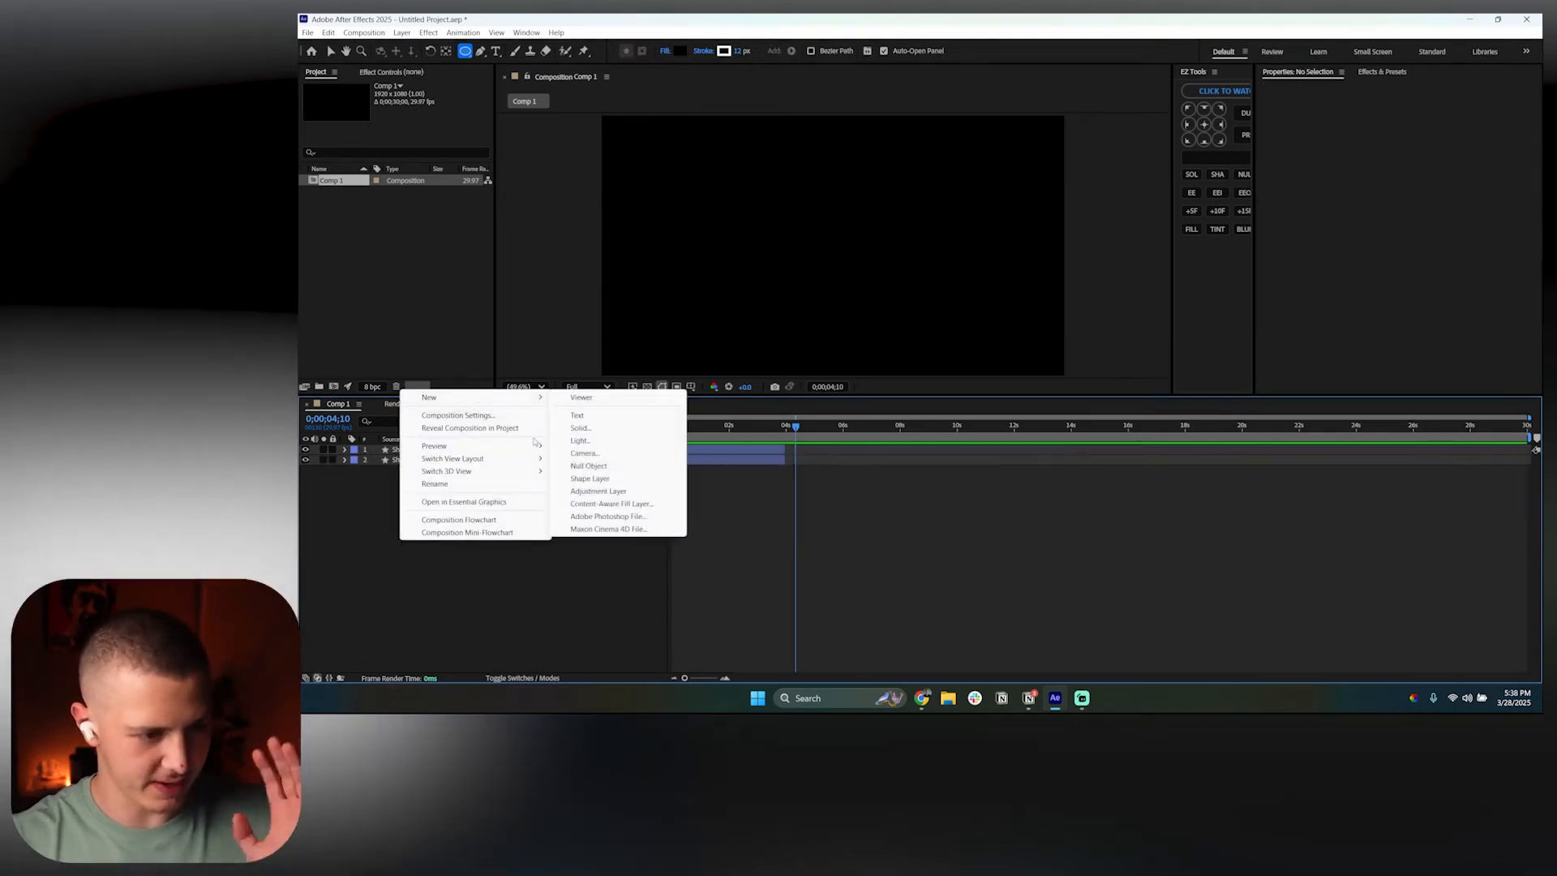
{"action": "left_click", "coordinate": [604, 477]}
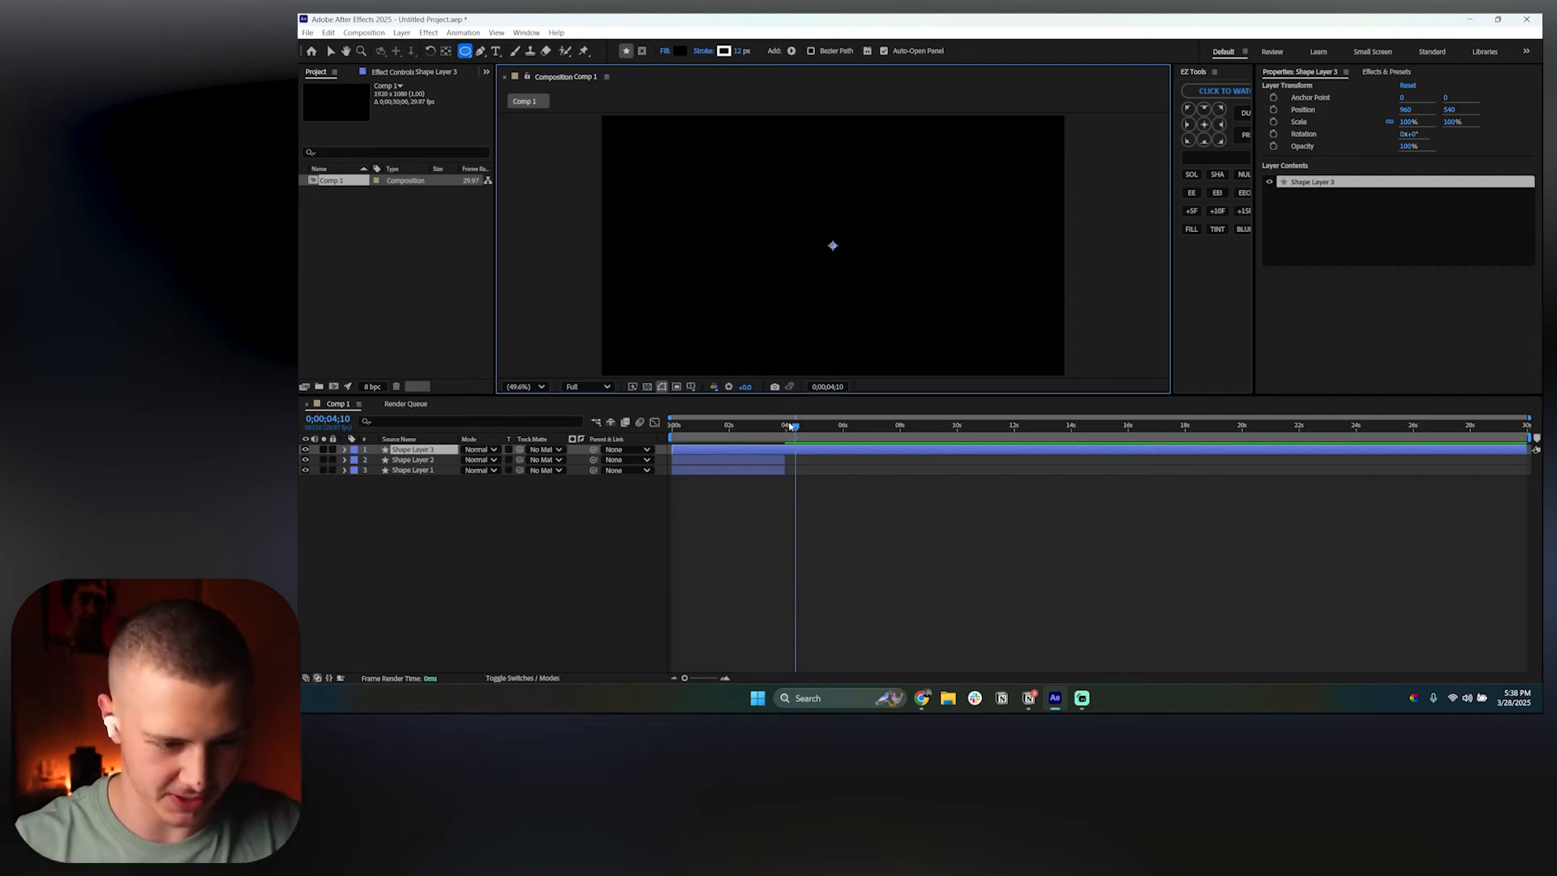
{"action": "left_click_drag", "start_coordinate": [792, 426], "coordinate": [836, 455]}
{"action": "key", "text": "ctrl+shift+d"}
{"action": "left_click", "coordinate": [817, 459]}
{"action": "left_click", "coordinate": [817, 451]}
{"action": "key", "text": "Delete"}
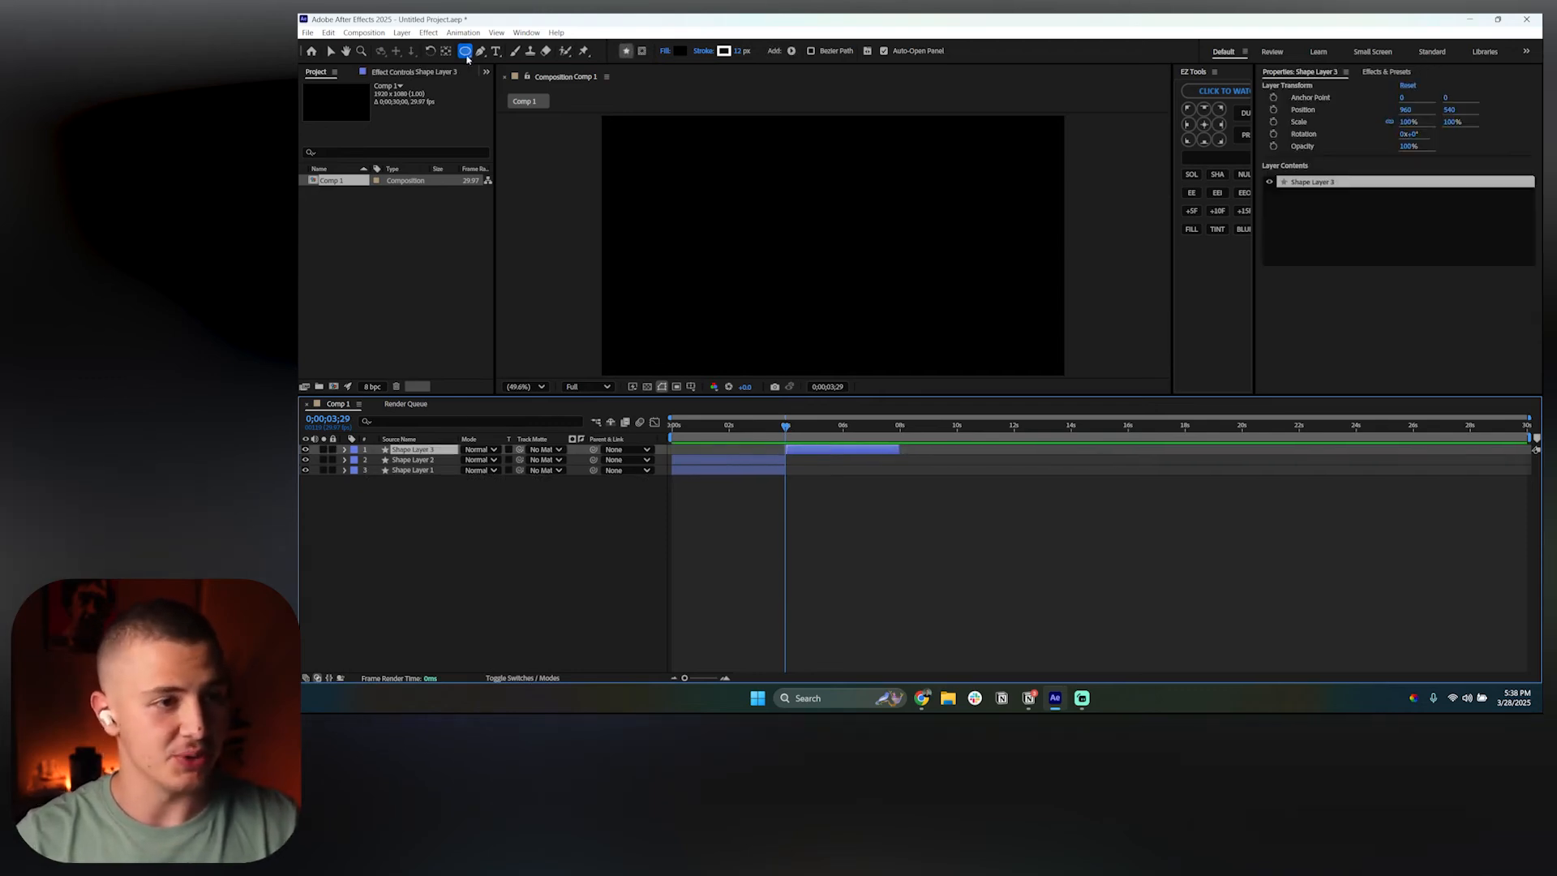
{"action": "left_click_drag", "start_coordinate": [786, 209], "coordinate": [885, 280]}
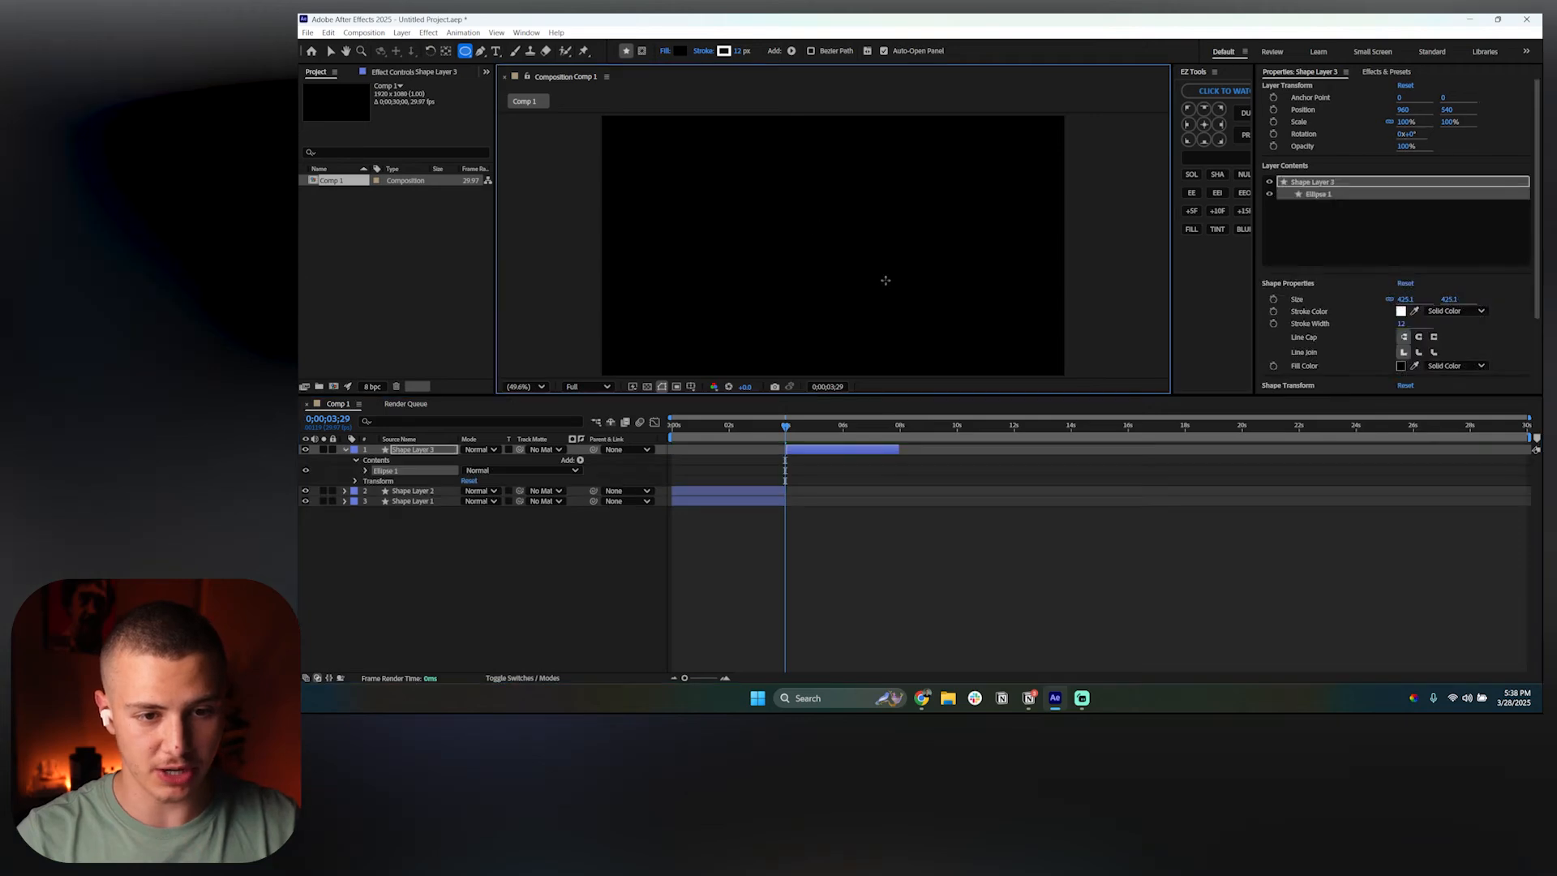
{"action": "key", "text": "space"}
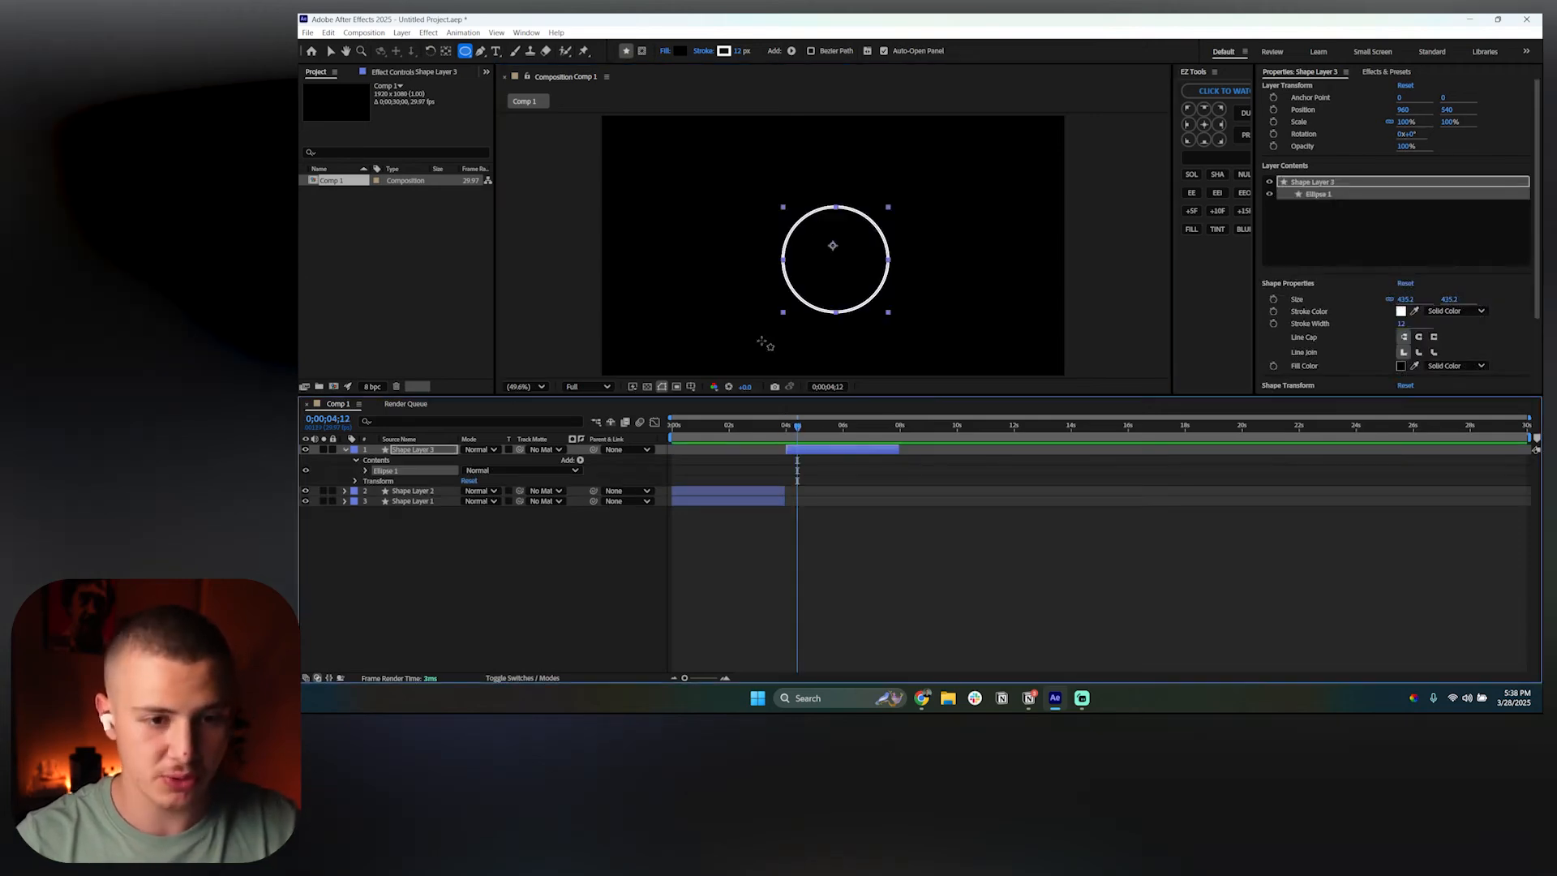
{"action": "key", "text": "space"}
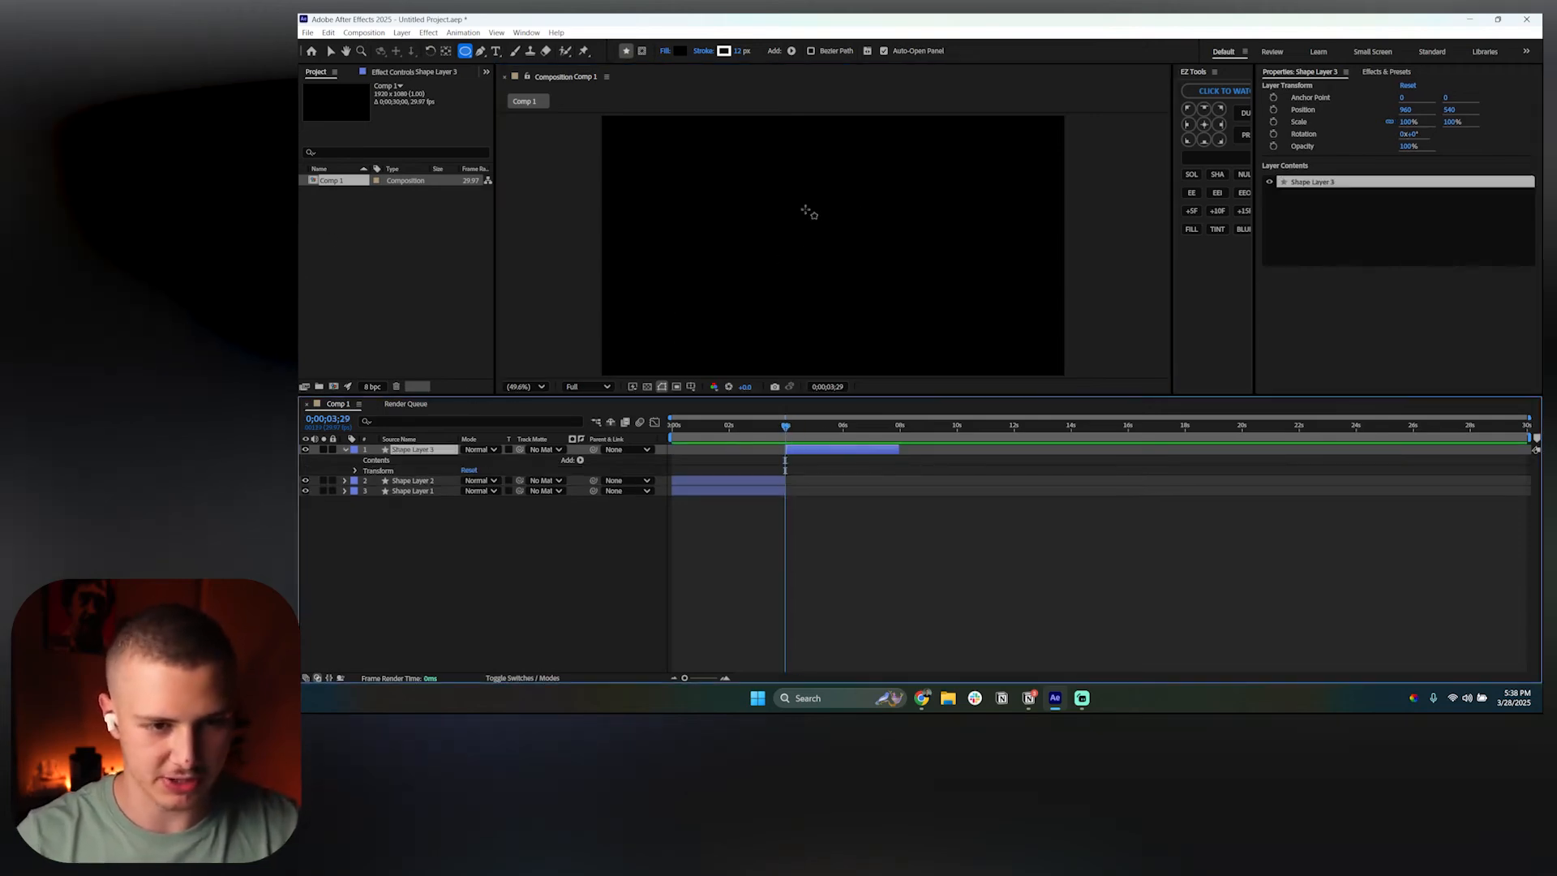
{"action": "left_click_drag", "start_coordinate": [859, 268], "coordinate": [885, 284]}
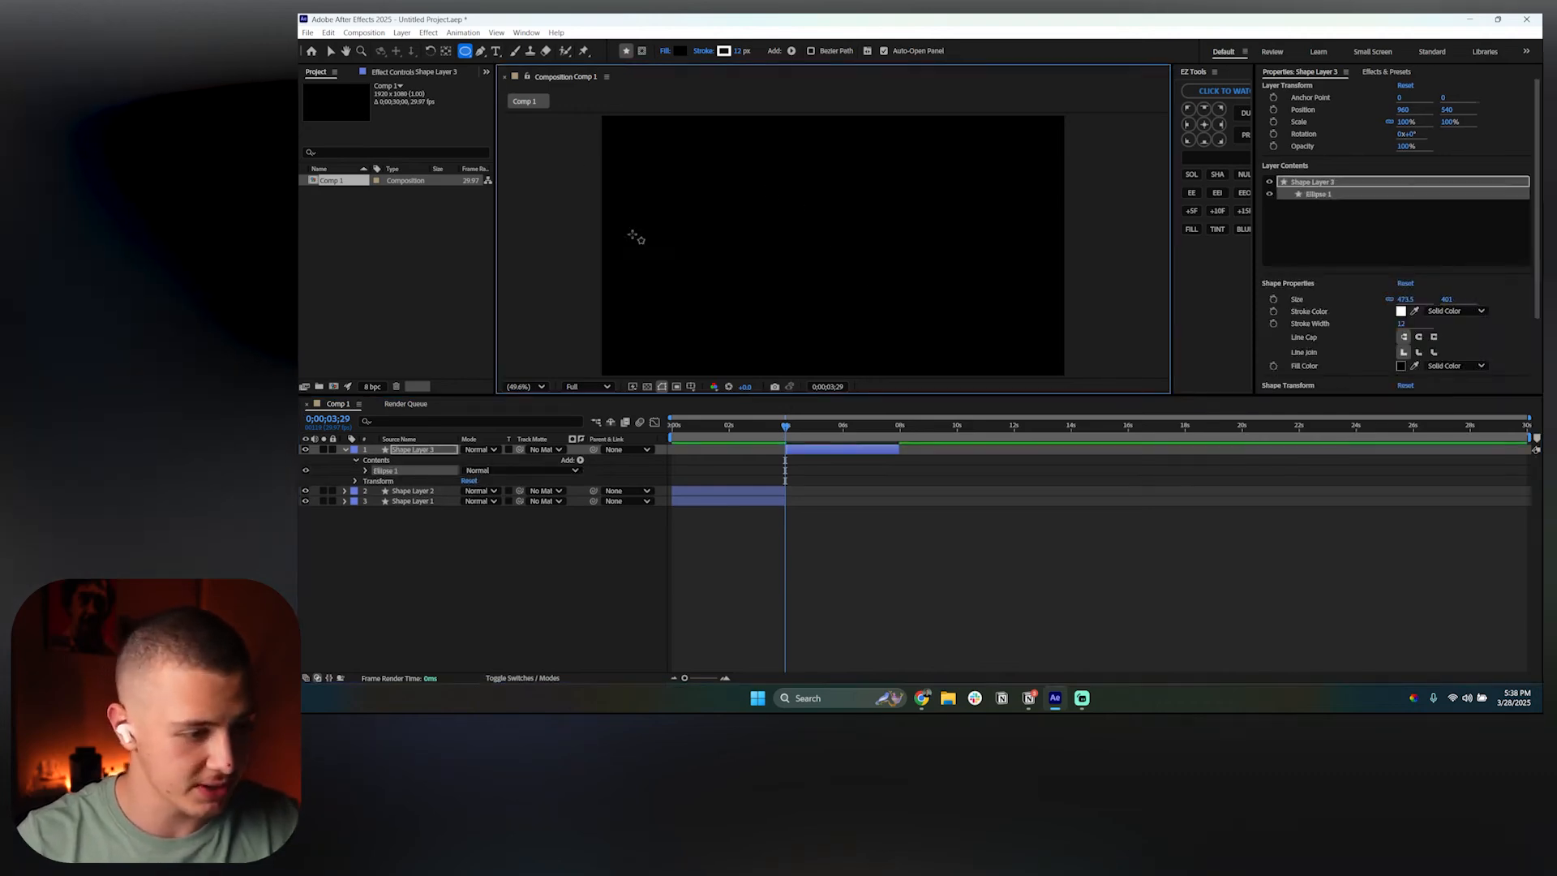
{"action": "left_click", "coordinate": [745, 409]}
{"action": "key", "text": "Delete"}
Step: Draw a circle about 439 px wide near the frame's centre on Shape Layer 3 and delete its stroke
{"action": "key", "text": "space"}
{"action": "left_click_drag", "start_coordinate": [769, 176], "coordinate": [886, 289]}
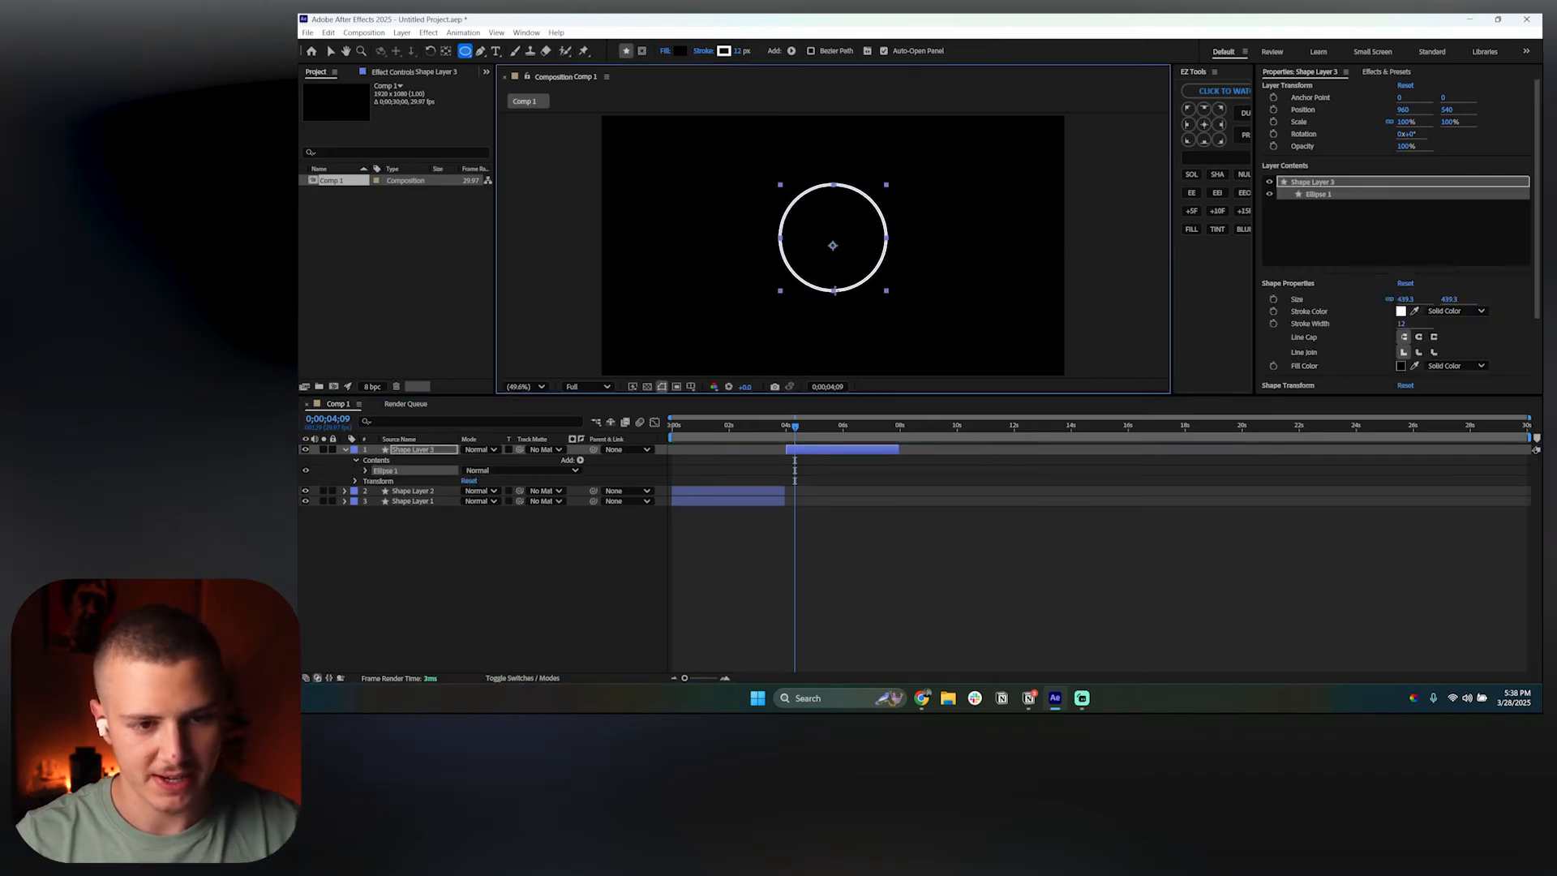
{"action": "left_click", "coordinate": [366, 471]}
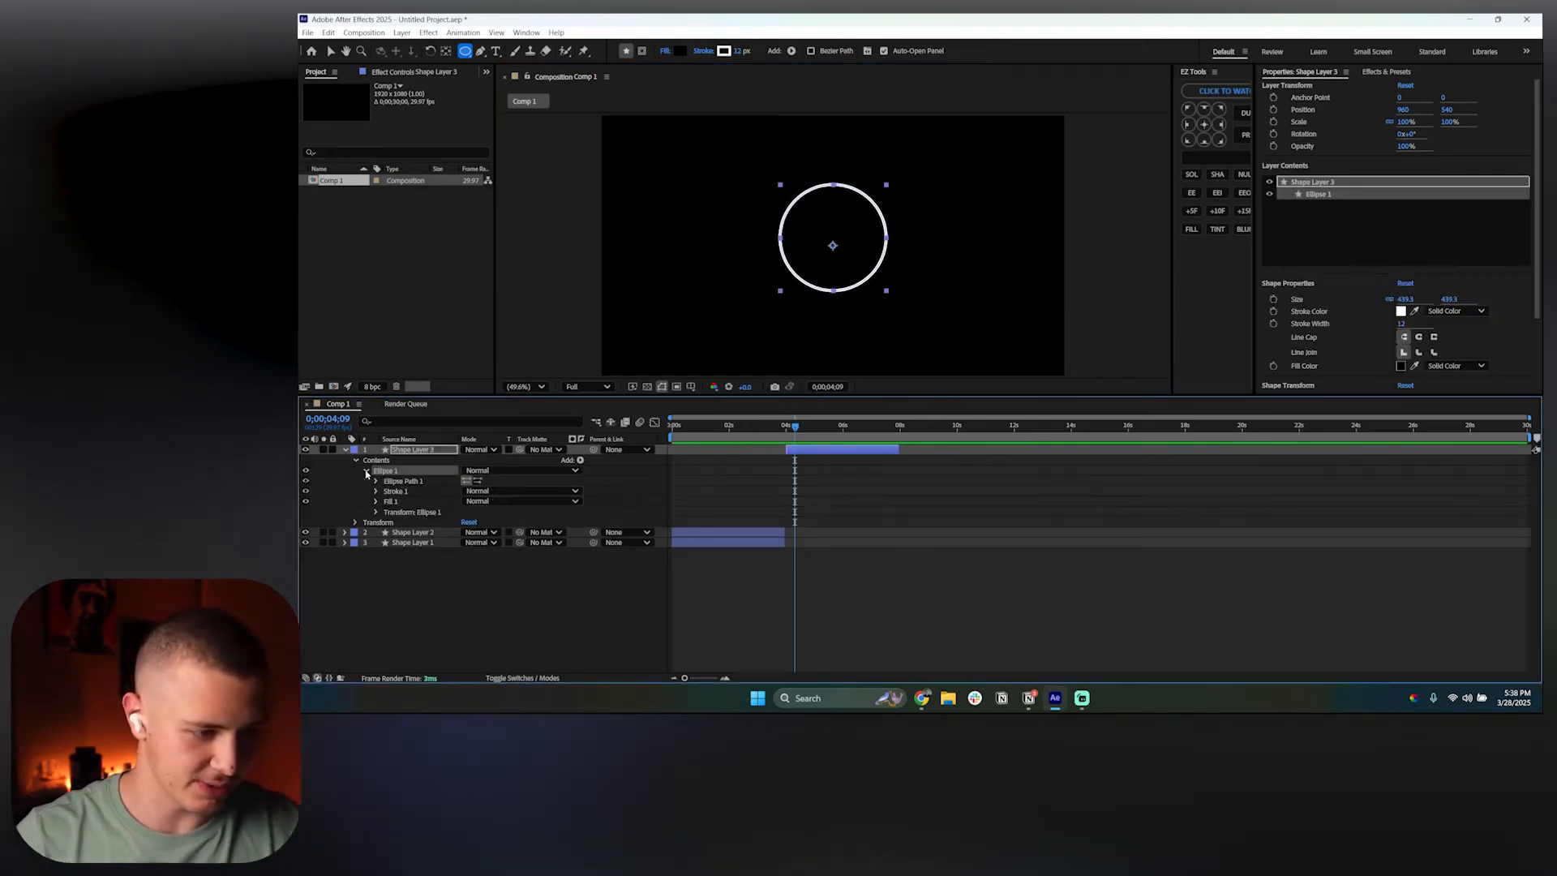
{"action": "left_click", "coordinate": [394, 492]}
{"action": "key", "text": "Delete"}
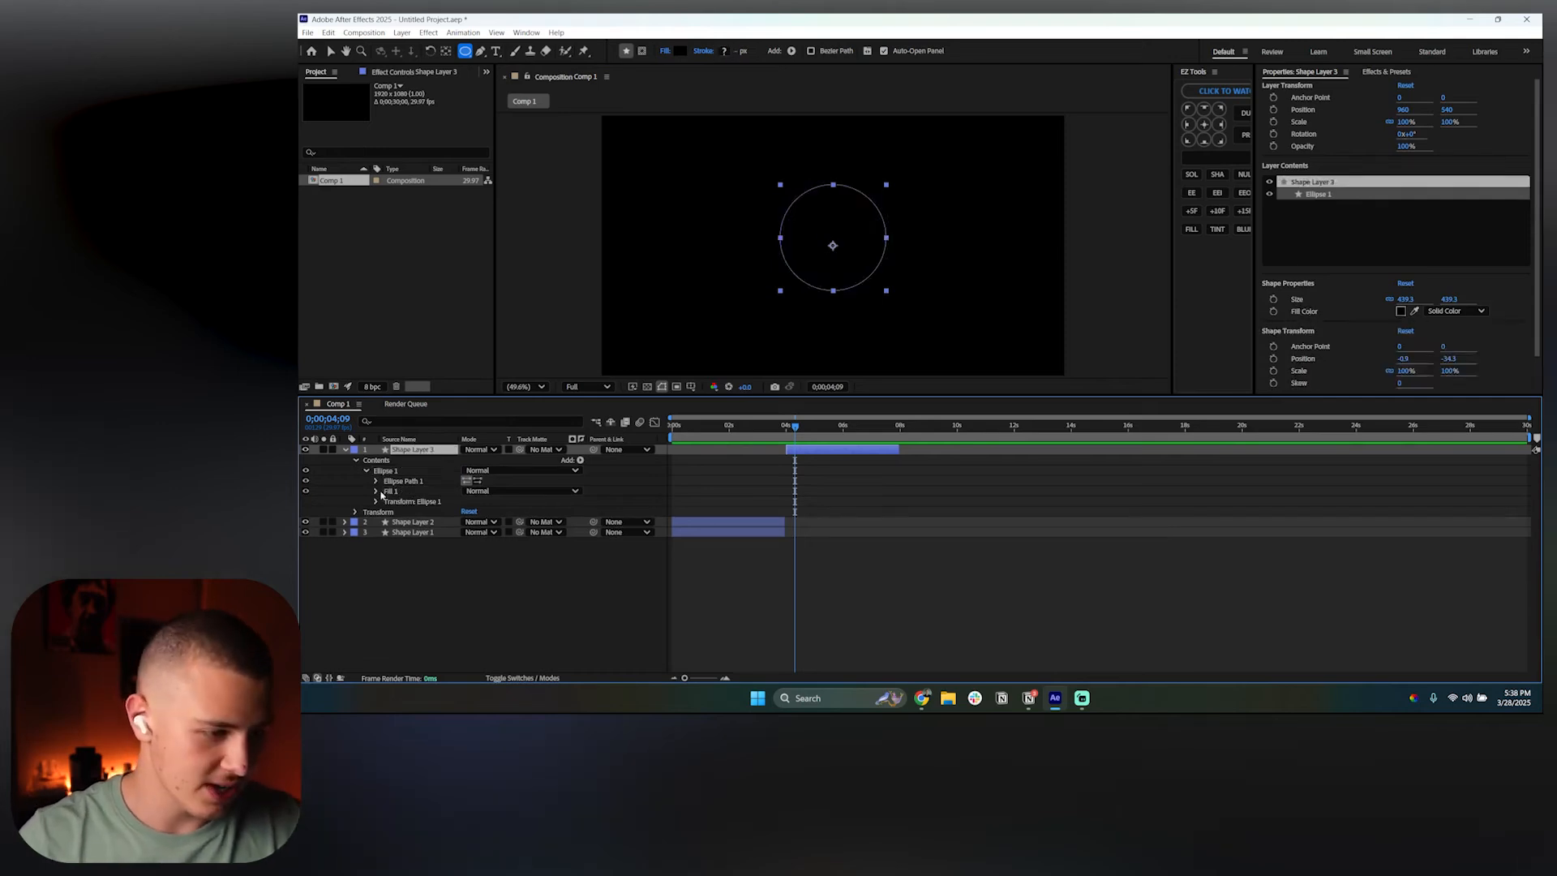
Step: Set the circle's fill color to a medium grey
{"action": "left_click", "coordinate": [376, 492]}
{"action": "left_click", "coordinate": [467, 522]}
{"action": "left_click", "coordinate": [781, 348]}
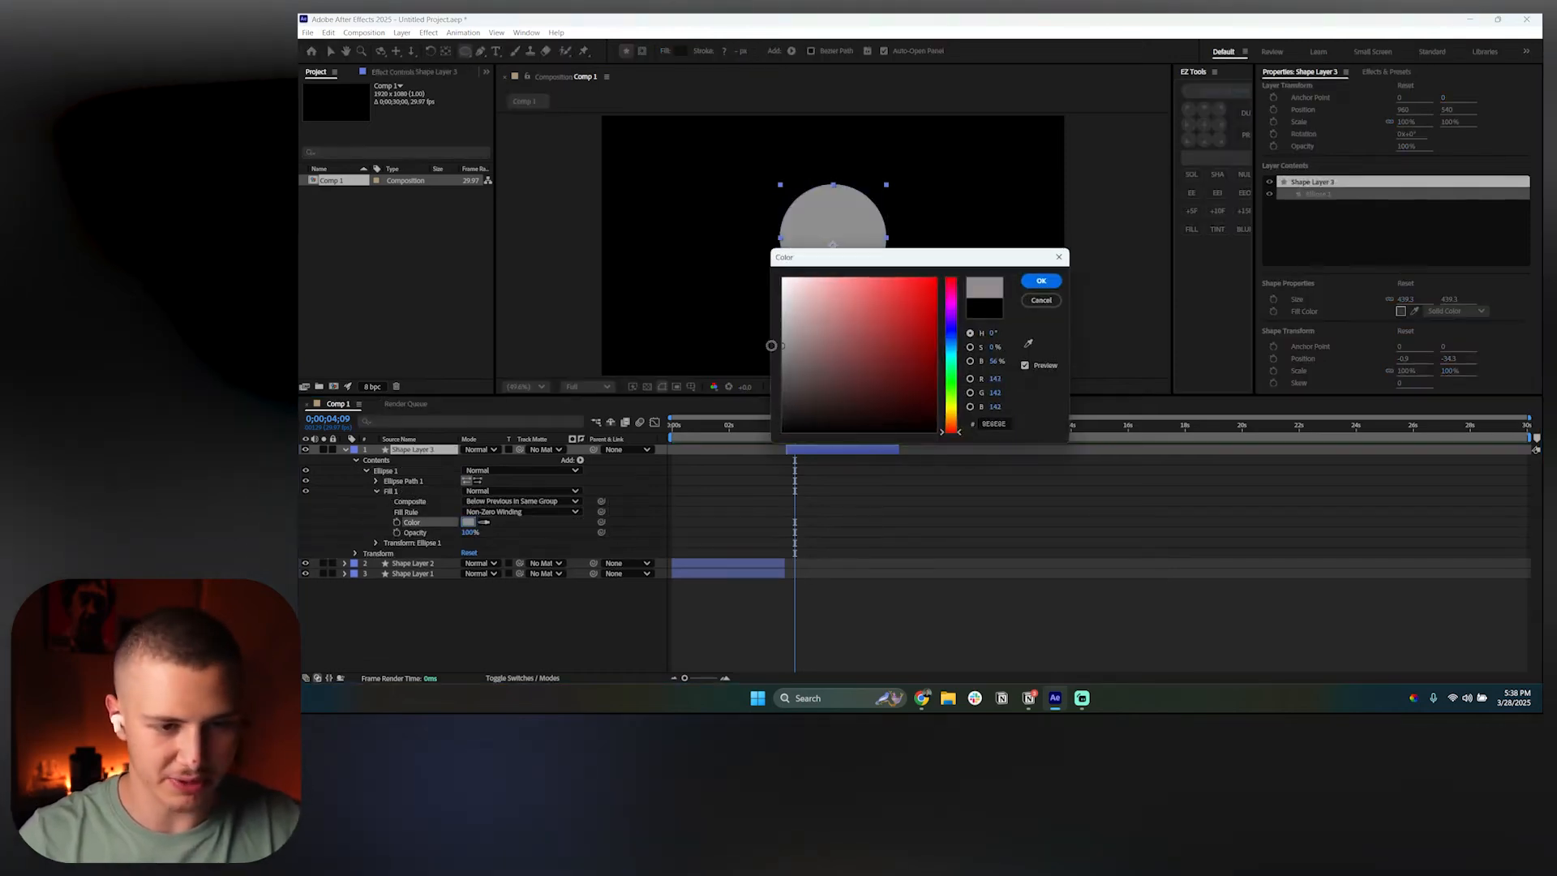
{"action": "left_click", "coordinate": [1042, 280]}
Step: Move the circle layer into the left half of the frame by setting its Position to 542, 571
{"action": "left_click", "coordinate": [910, 504]}
{"action": "left_click", "coordinate": [851, 448]}
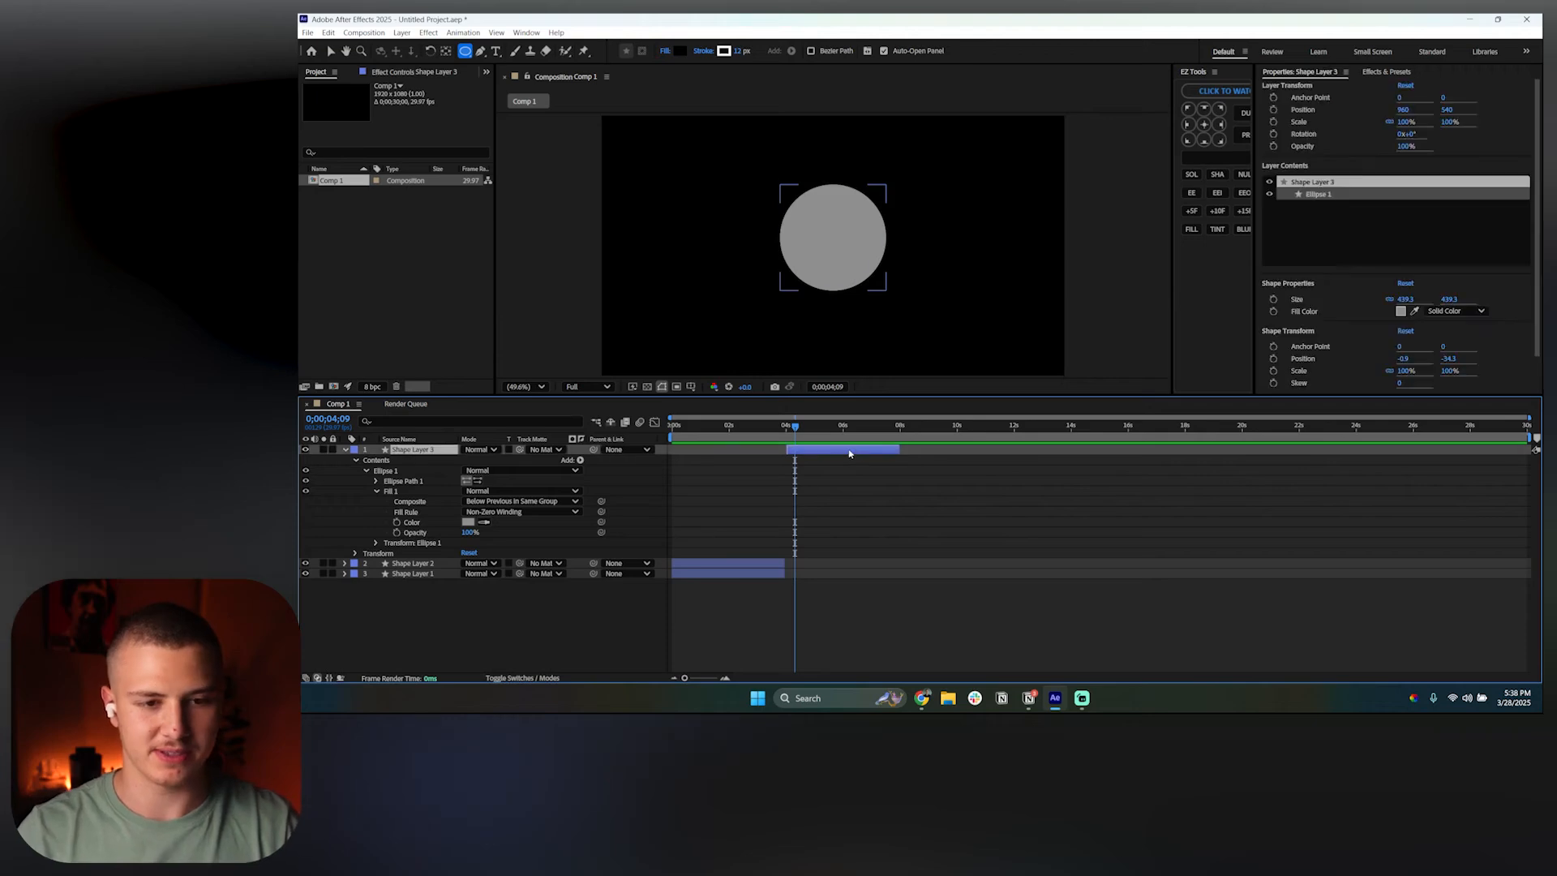
{"action": "key", "text": "p"}
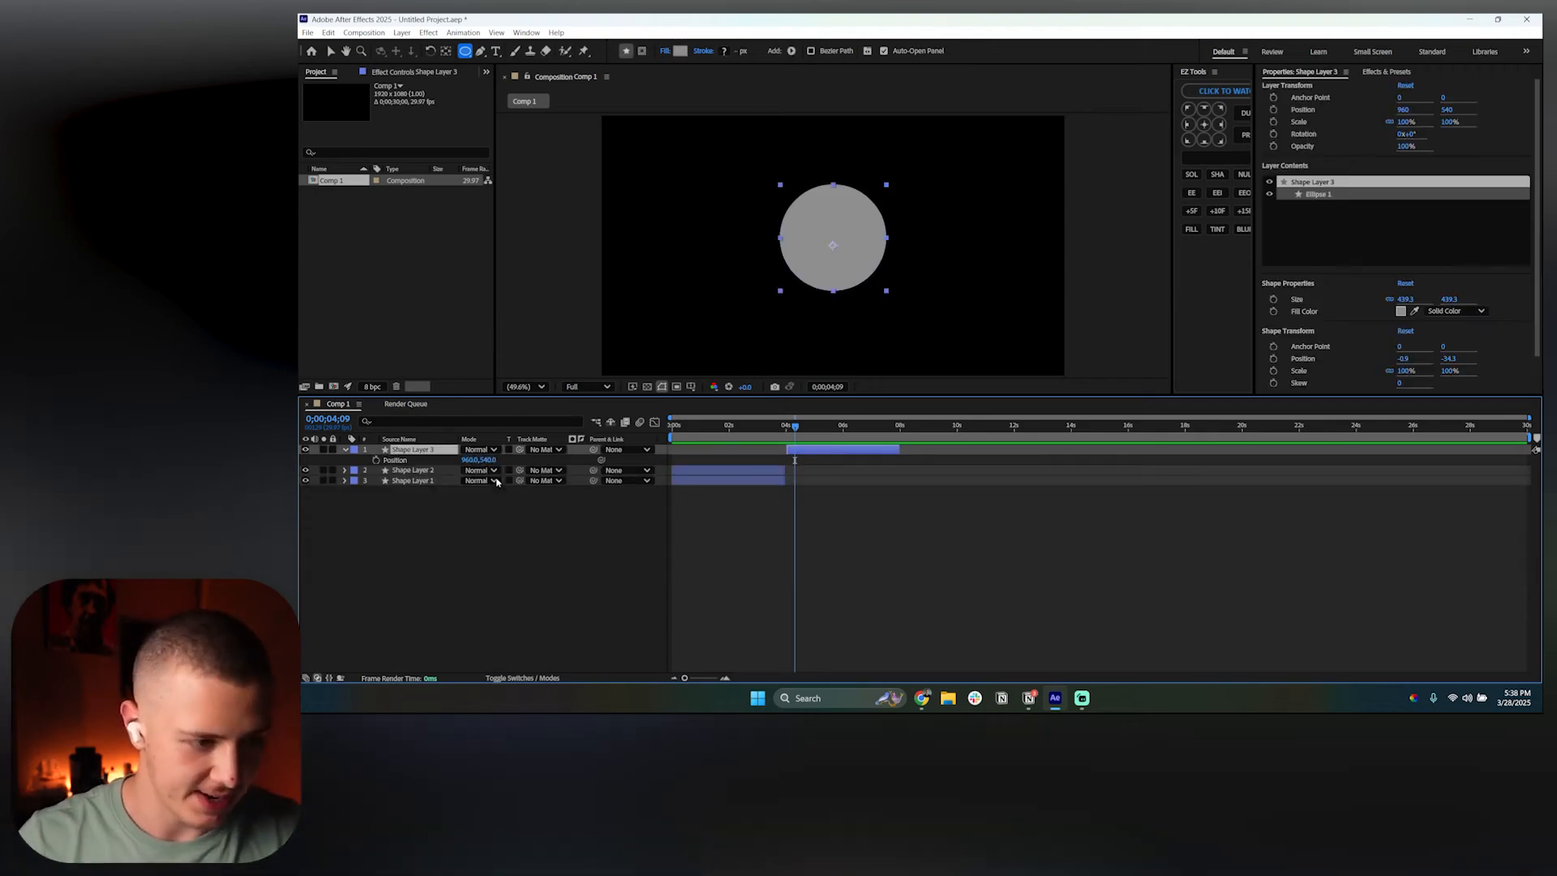
{"action": "left_click_drag", "start_coordinate": [489, 463], "coordinate": [299, 461]}
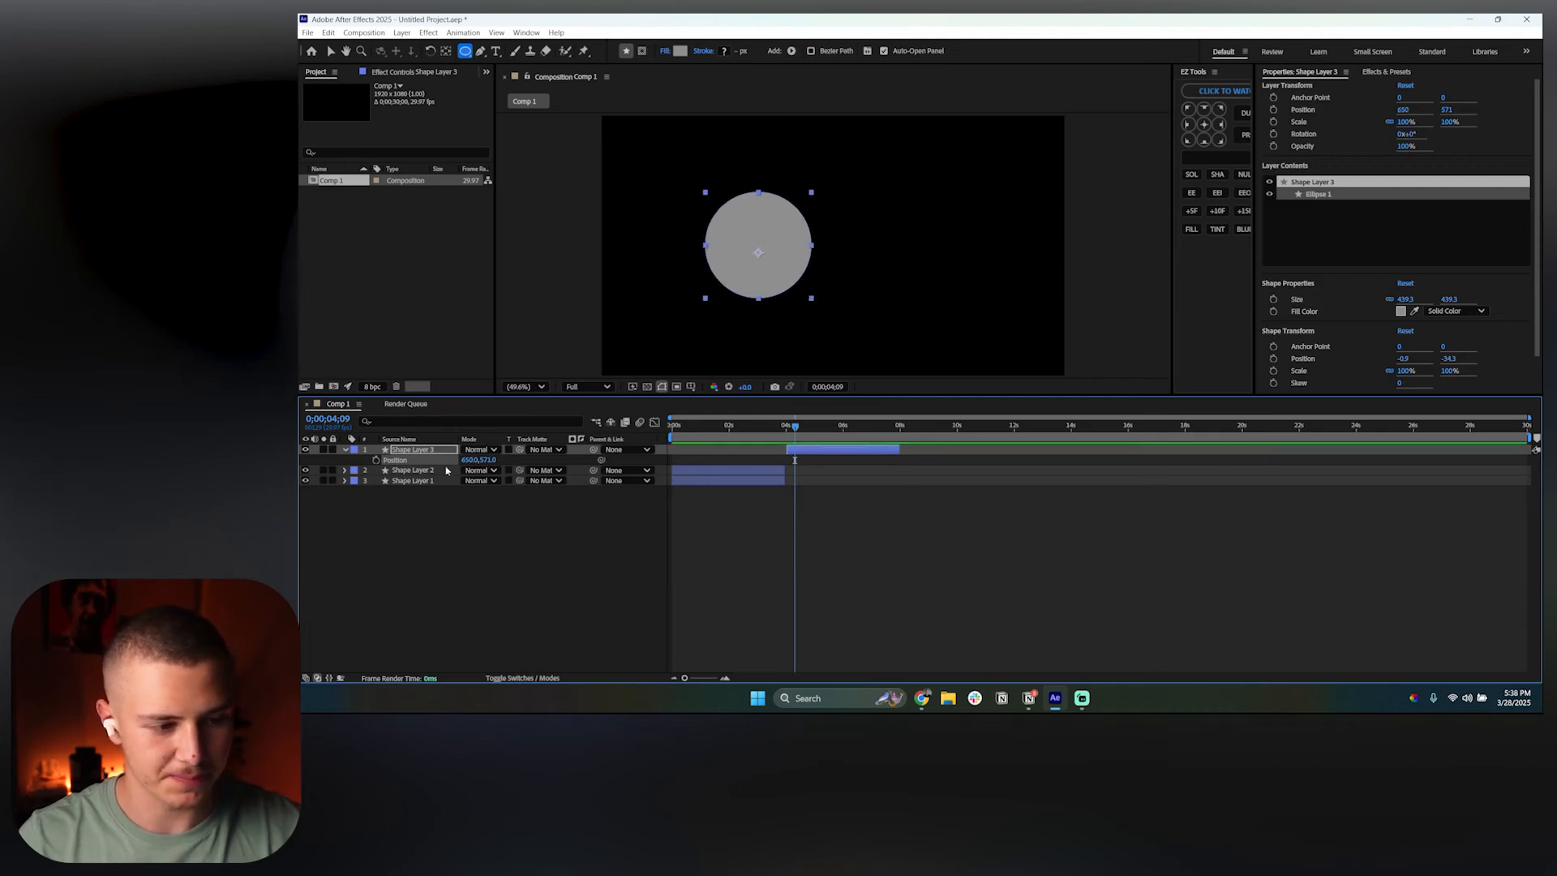
{"action": "left_click_drag", "start_coordinate": [465, 461], "coordinate": [412, 464]}
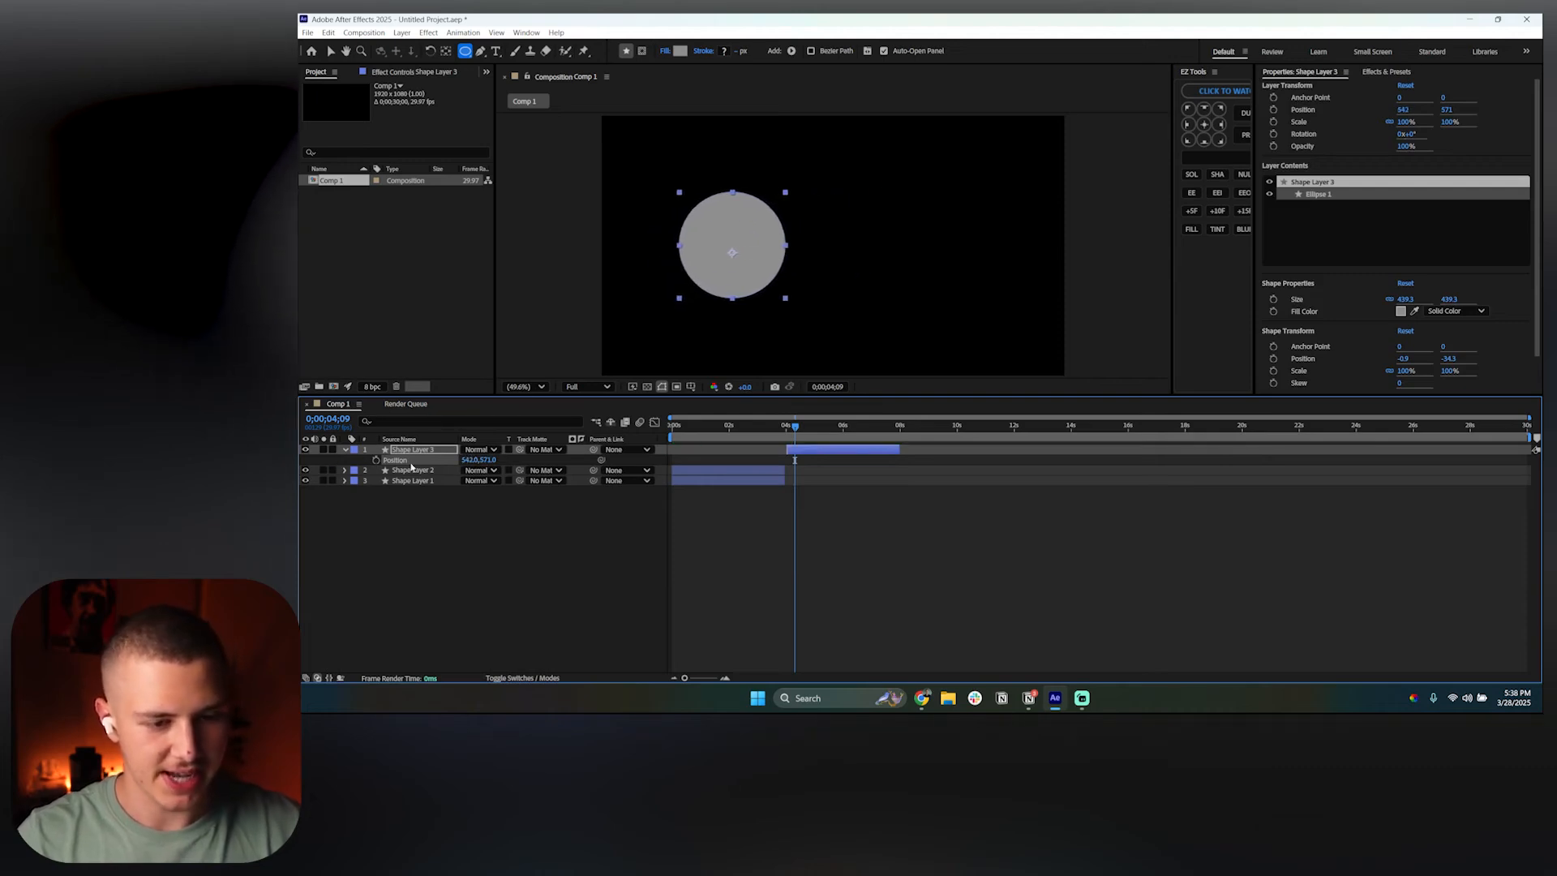
Step: Duplicate the circle layer, move the copy to Position 1475, 571, and collapse both layers' properties
{"action": "left_click", "coordinate": [809, 452]}
{"action": "key", "text": "ctrl+d"}
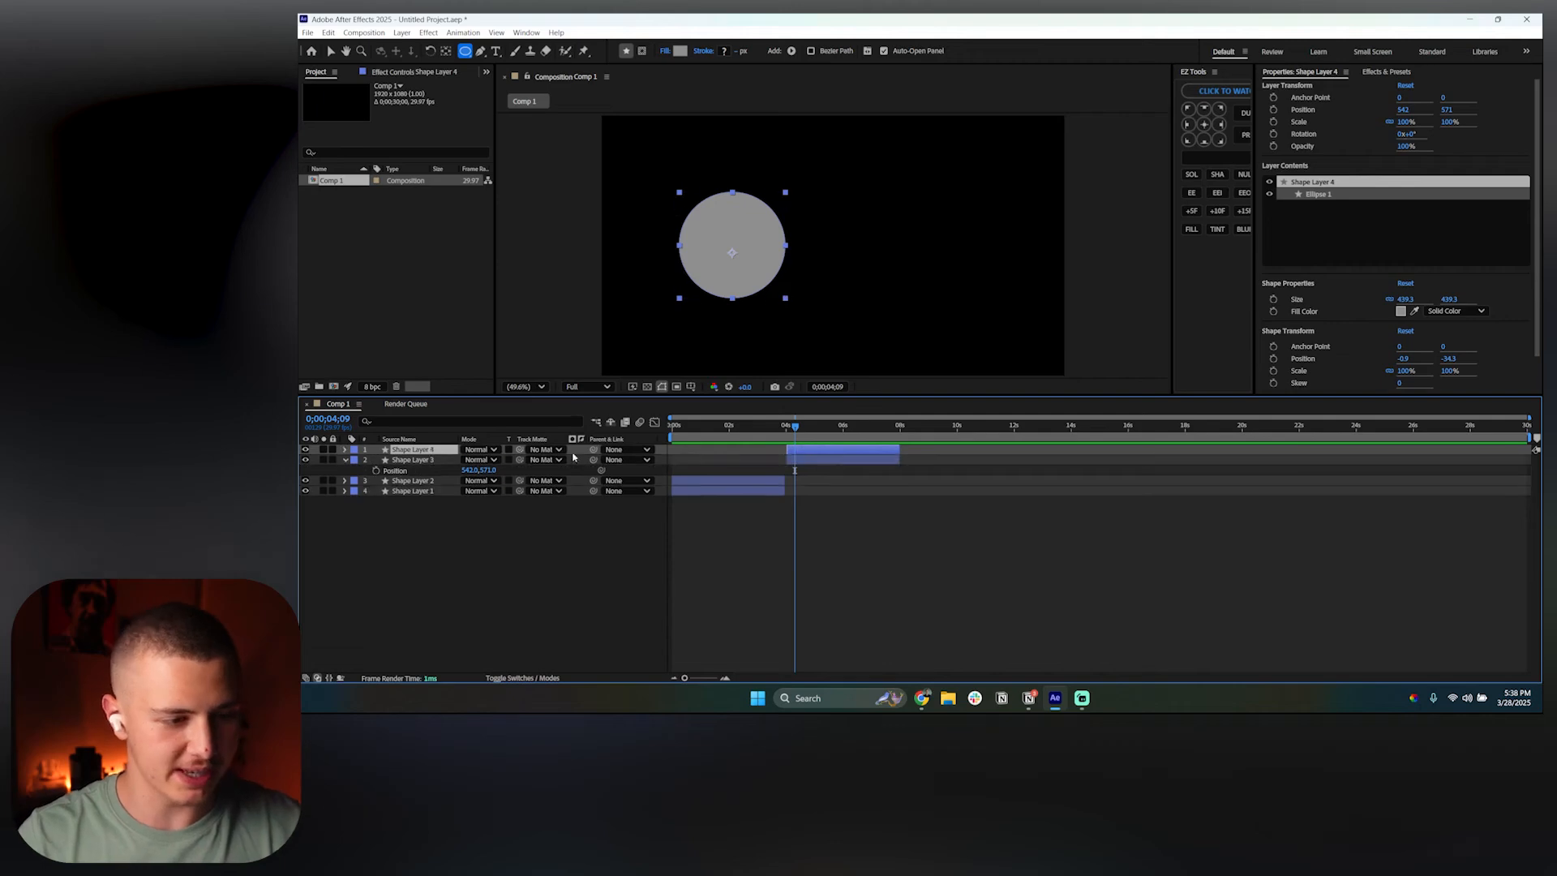
{"action": "key", "text": "p"}
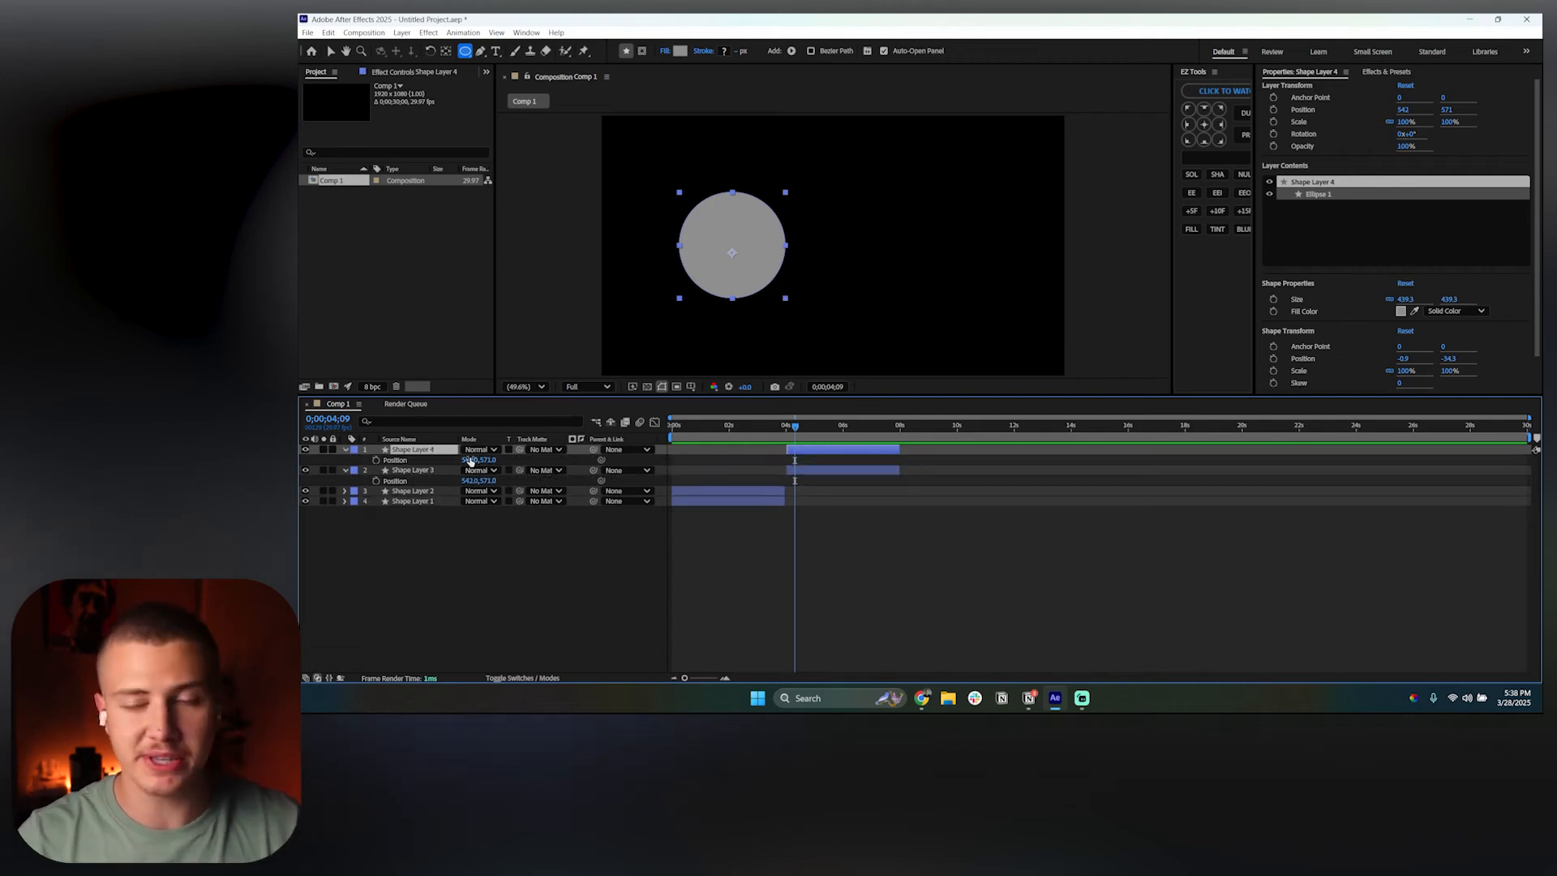
{"action": "left_click_drag", "start_coordinate": [471, 461], "coordinate": [811, 535]}
{"action": "left_click", "coordinate": [941, 577]}
{"action": "left_click", "coordinate": [825, 451]}
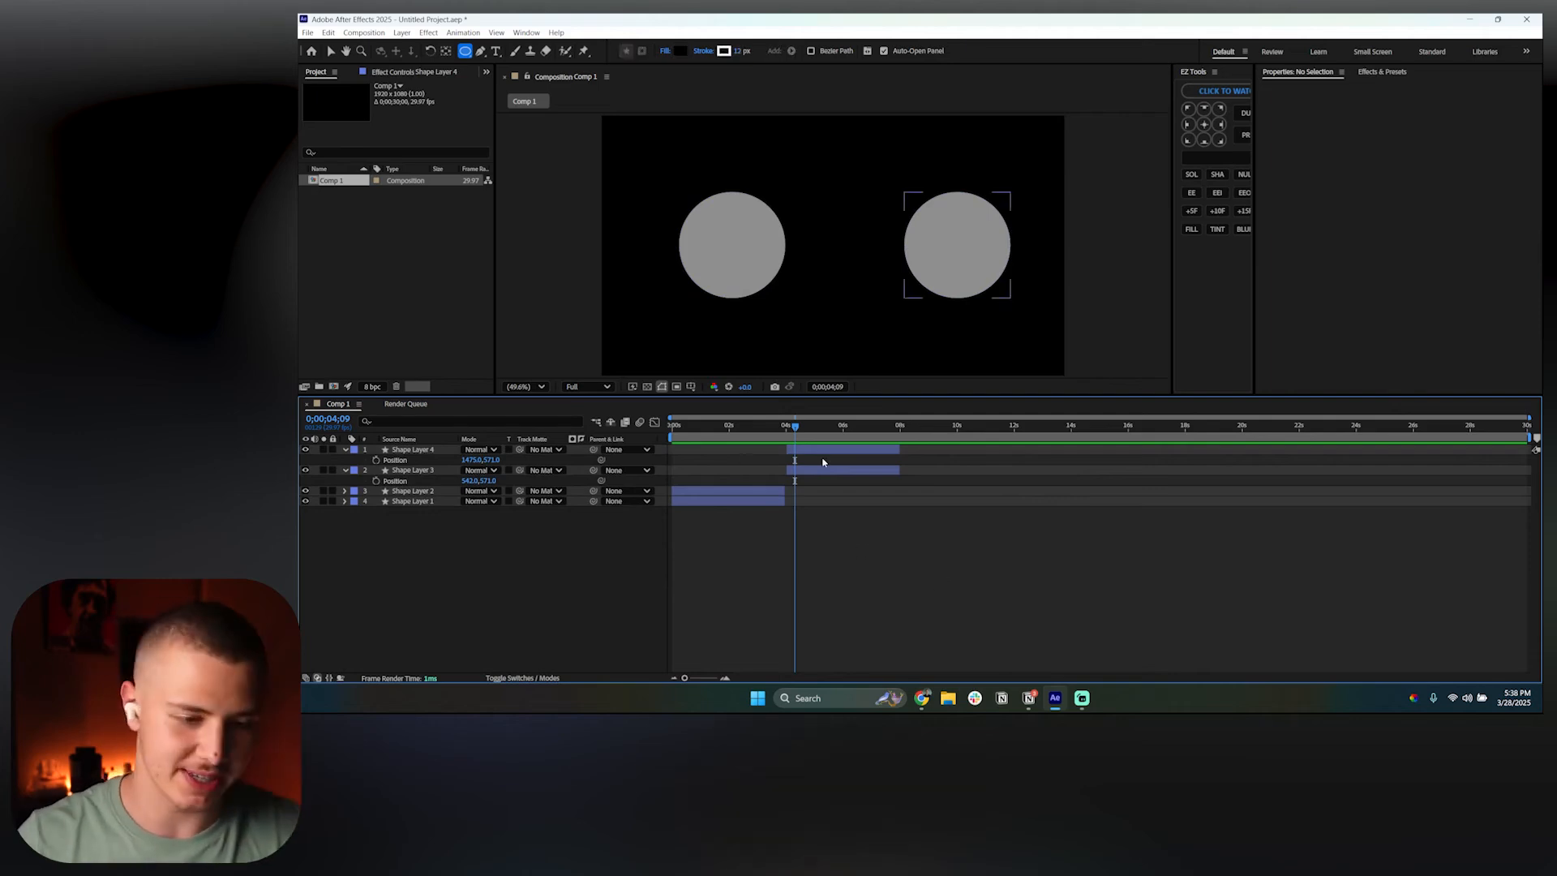
{"action": "left_click", "coordinate": [347, 452]}
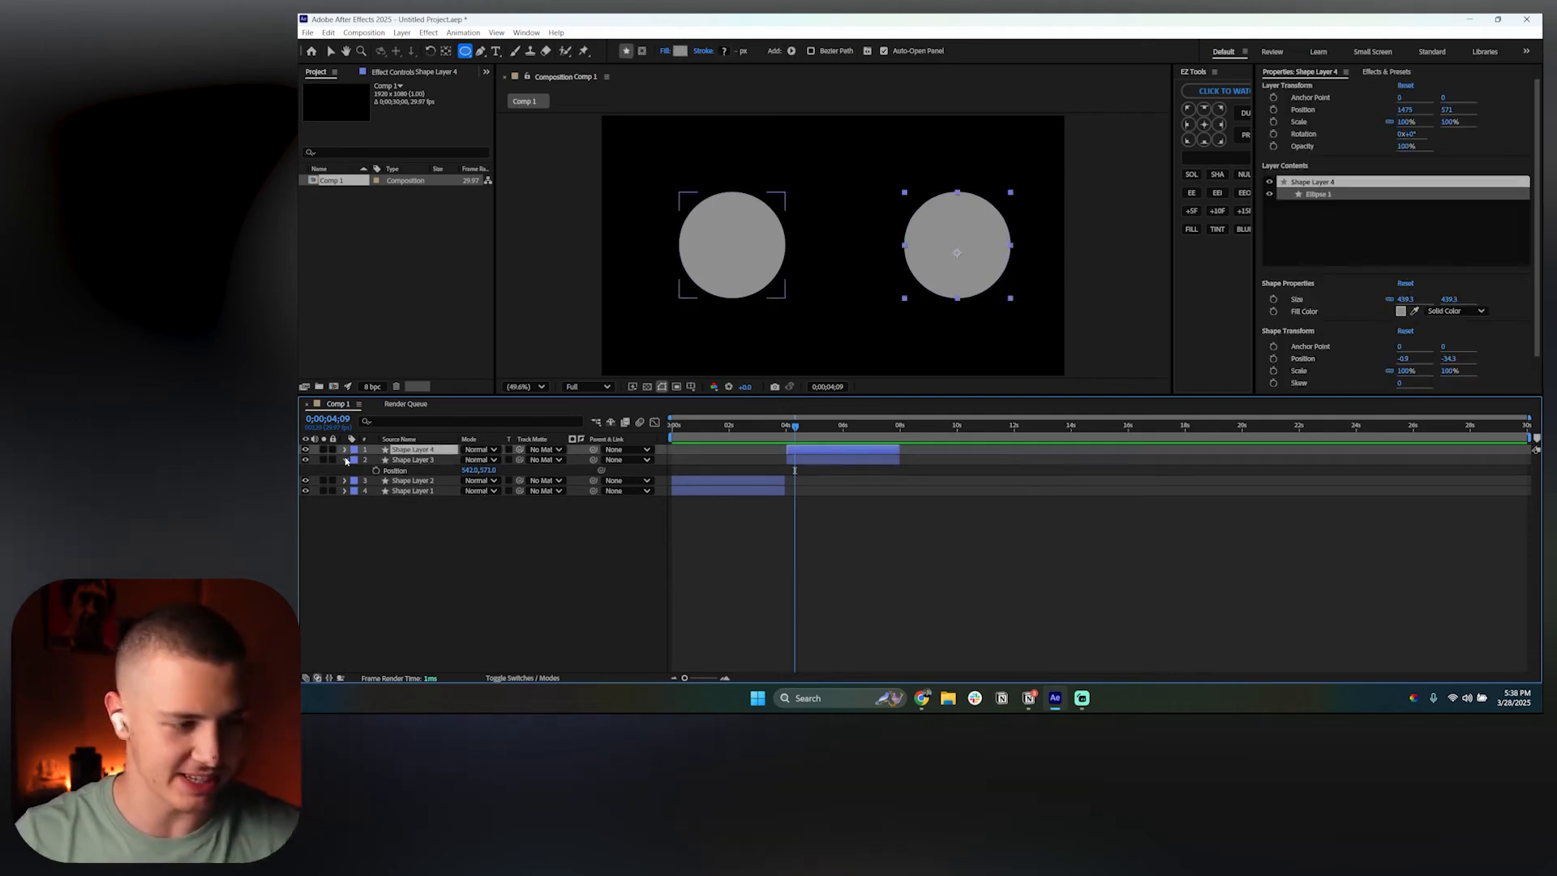
{"action": "left_click", "coordinate": [345, 460]}
Step: Add a new shape layer, trim it to four seconds, and place it from about 8 to 12 seconds
{"action": "left_click", "coordinate": [369, 590]}
{"action": "right_click", "coordinate": [397, 572]}
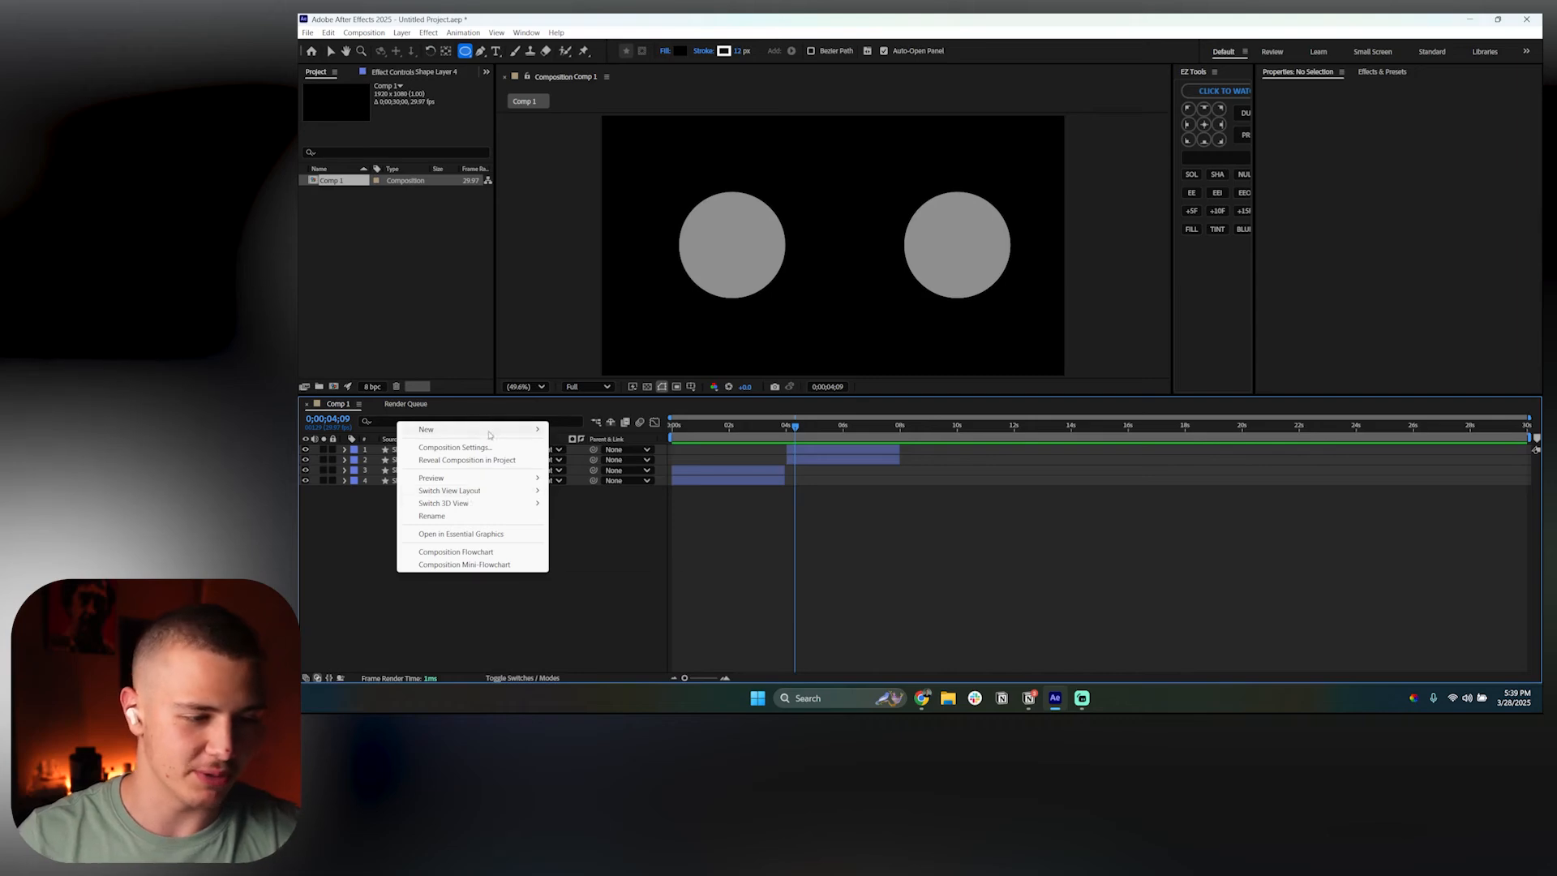
{"action": "mouse_move", "coordinate": [519, 429]}
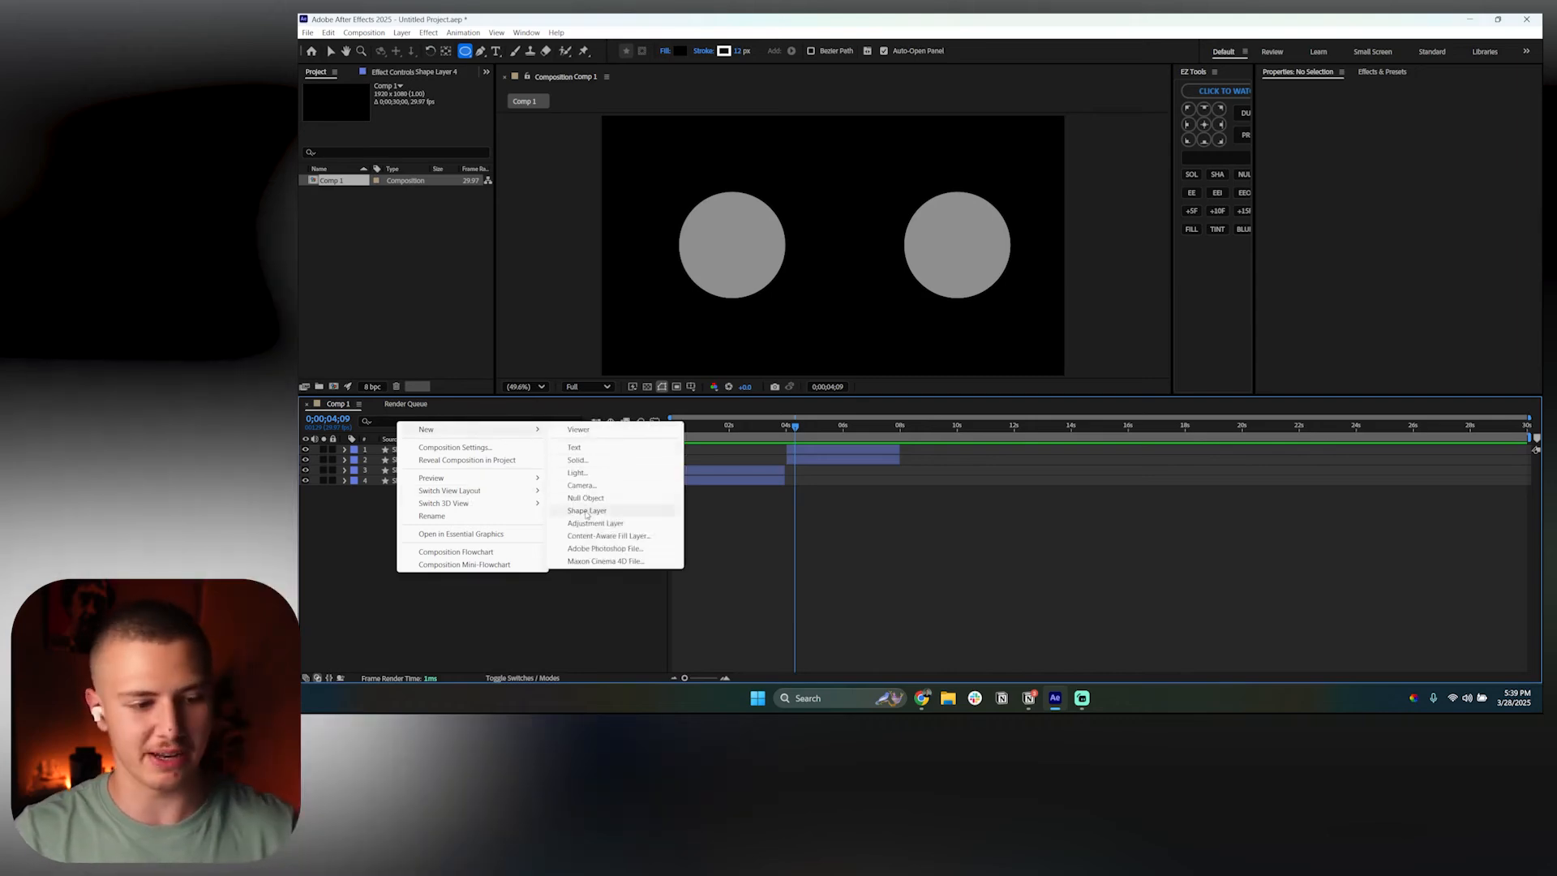
{"action": "left_click", "coordinate": [587, 511]}
{"action": "left_click", "coordinate": [786, 430]}
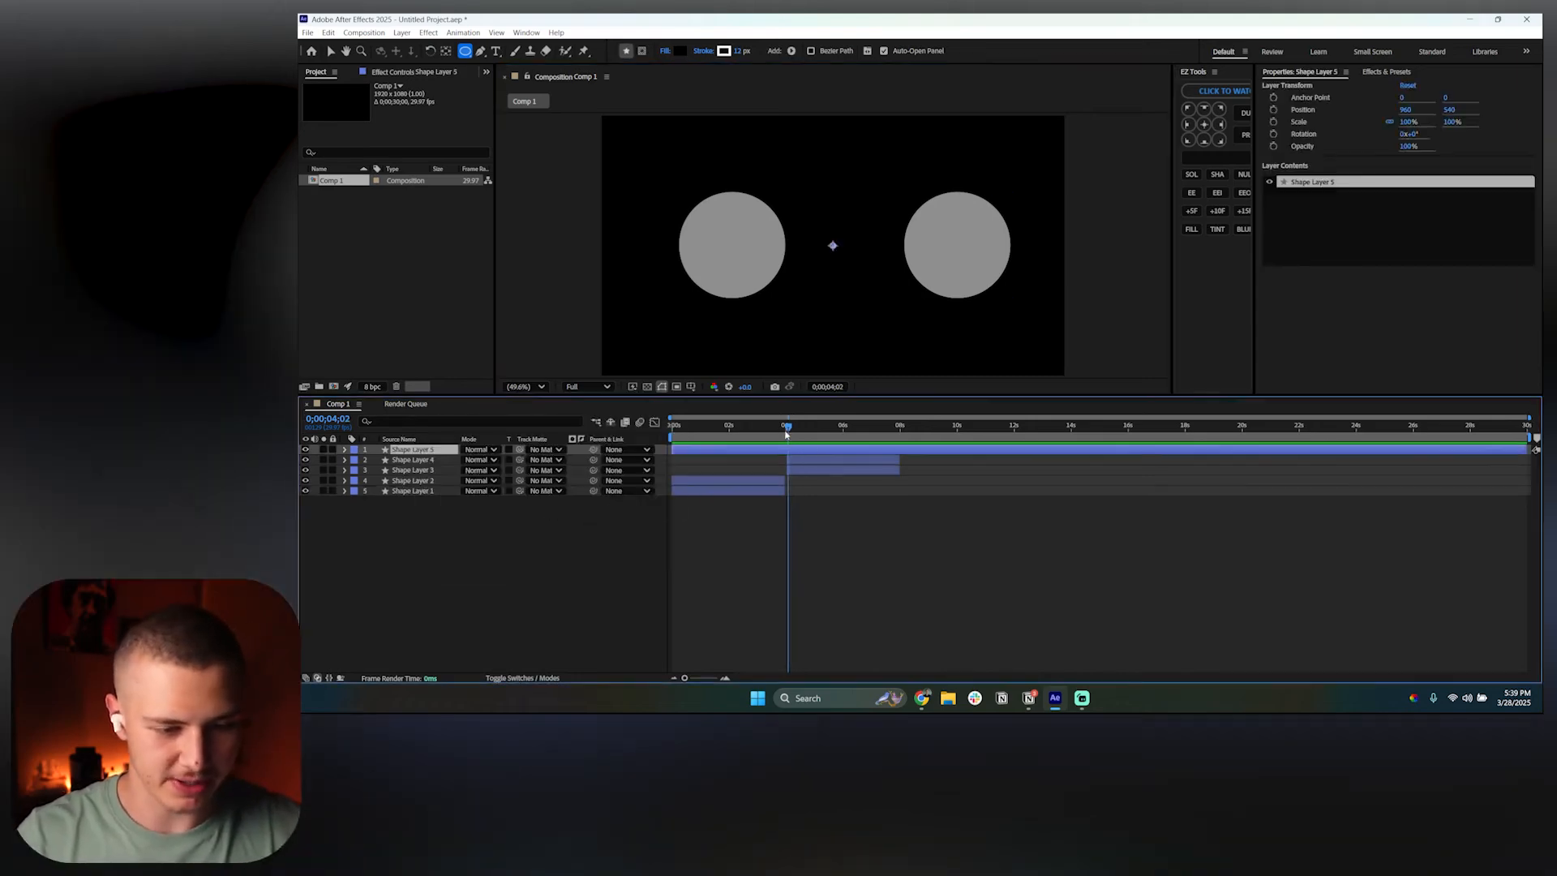
{"action": "left_click", "coordinate": [786, 435]}
{"action": "key", "text": "ctrl+shift+d"}
{"action": "key", "text": "Delete"}
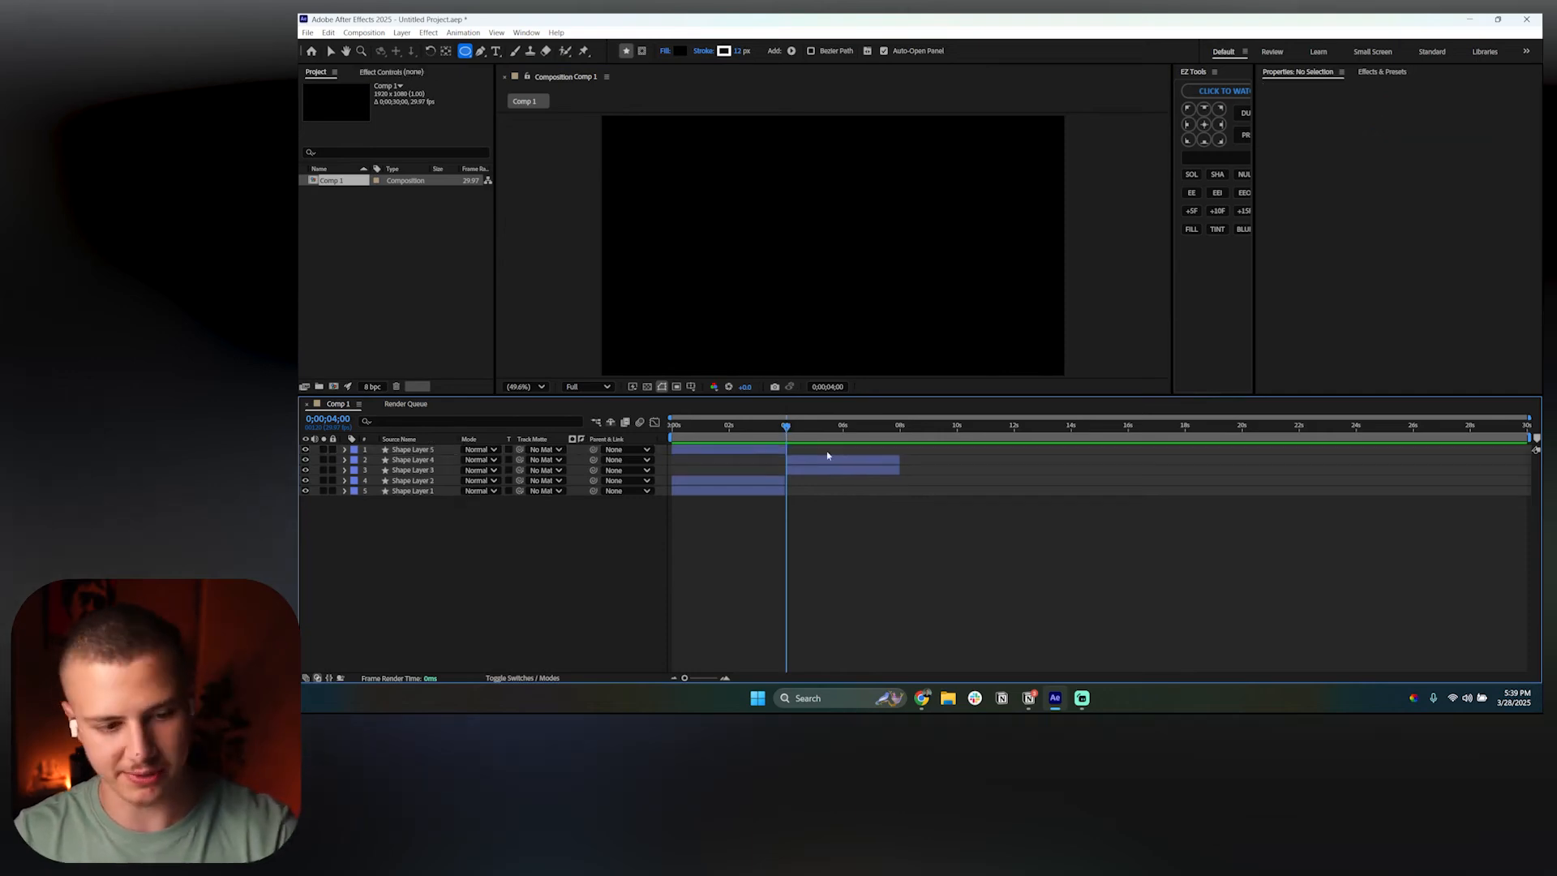
{"action": "left_click_drag", "start_coordinate": [743, 451], "coordinate": [975, 425]}
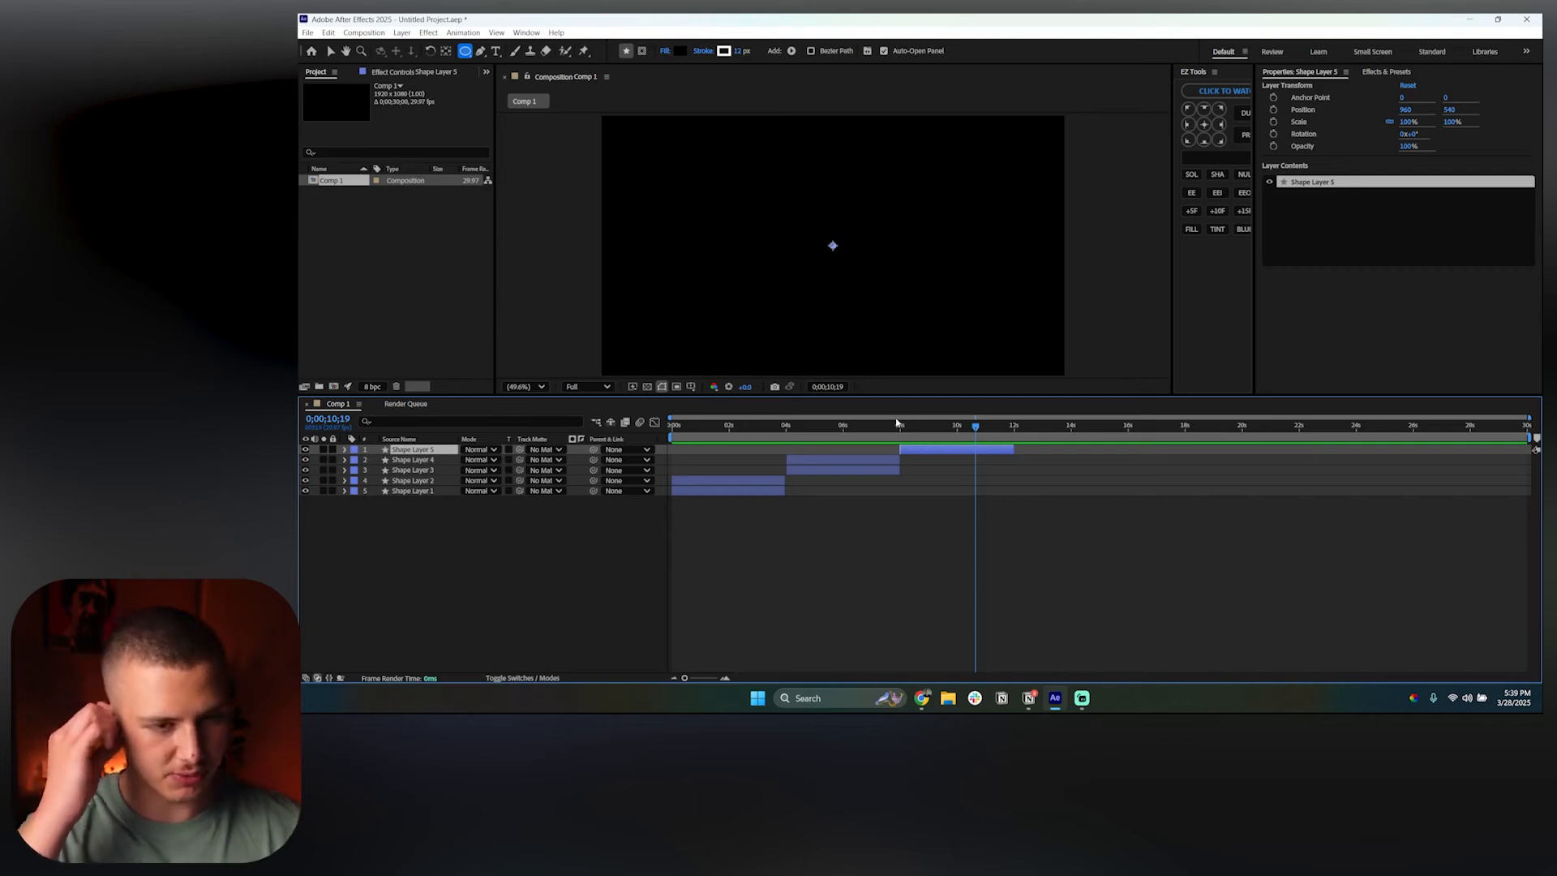
Step: Draw a five-point polygon with an outer radius of about 208 on Shape Layer 5 and expand its Polystar Path settings
{"action": "left_click", "coordinate": [464, 50]}
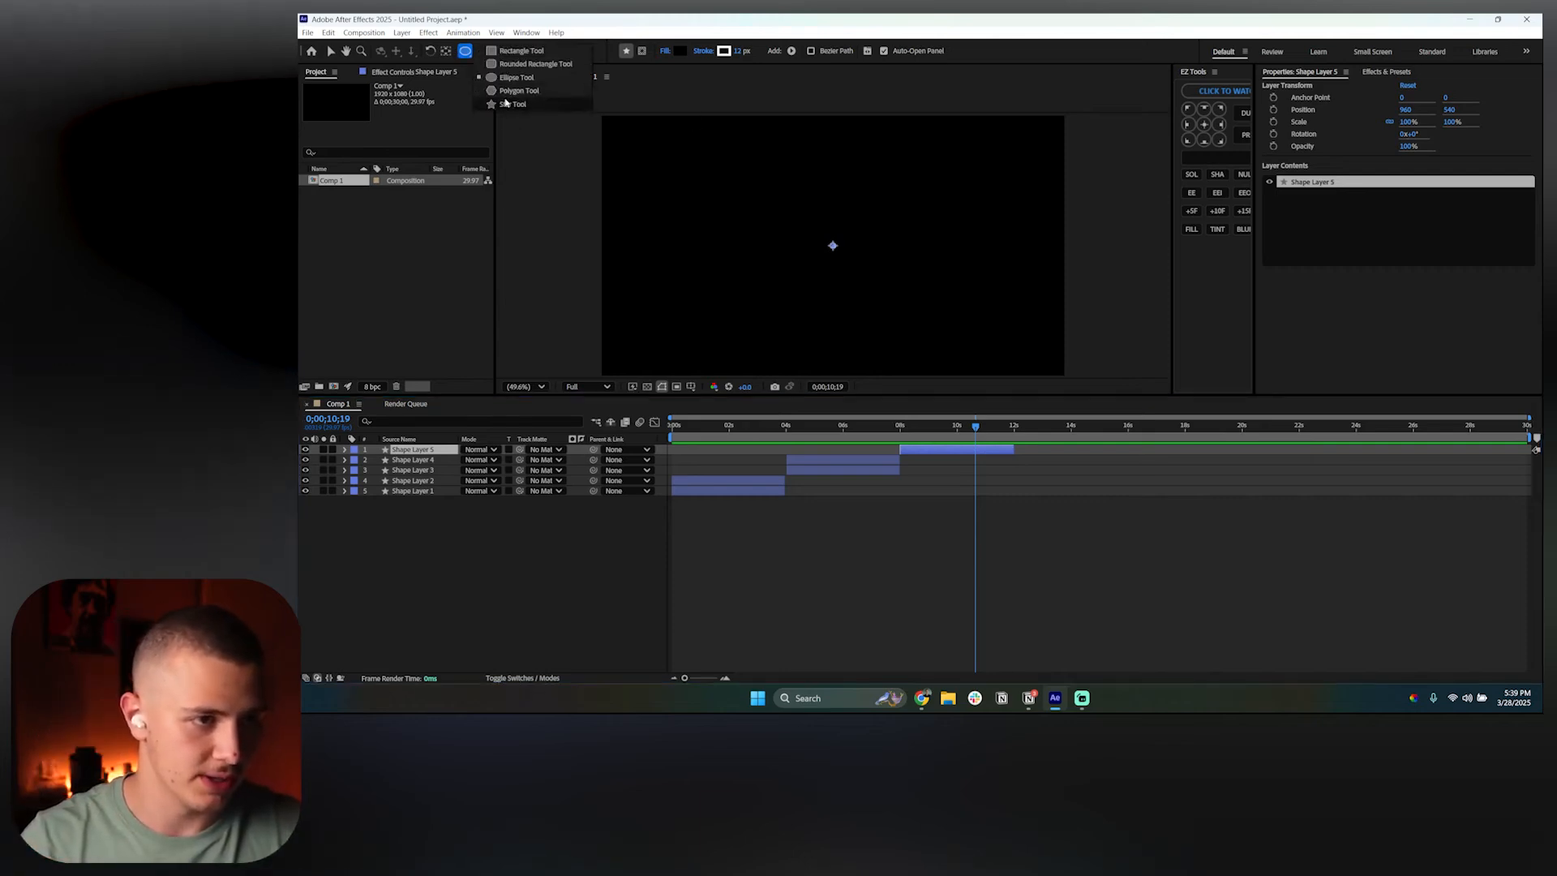
{"action": "left_click", "coordinate": [519, 90]}
{"action": "left_click_drag", "start_coordinate": [776, 202], "coordinate": [819, 227]}
{"action": "left_click", "coordinate": [367, 471]}
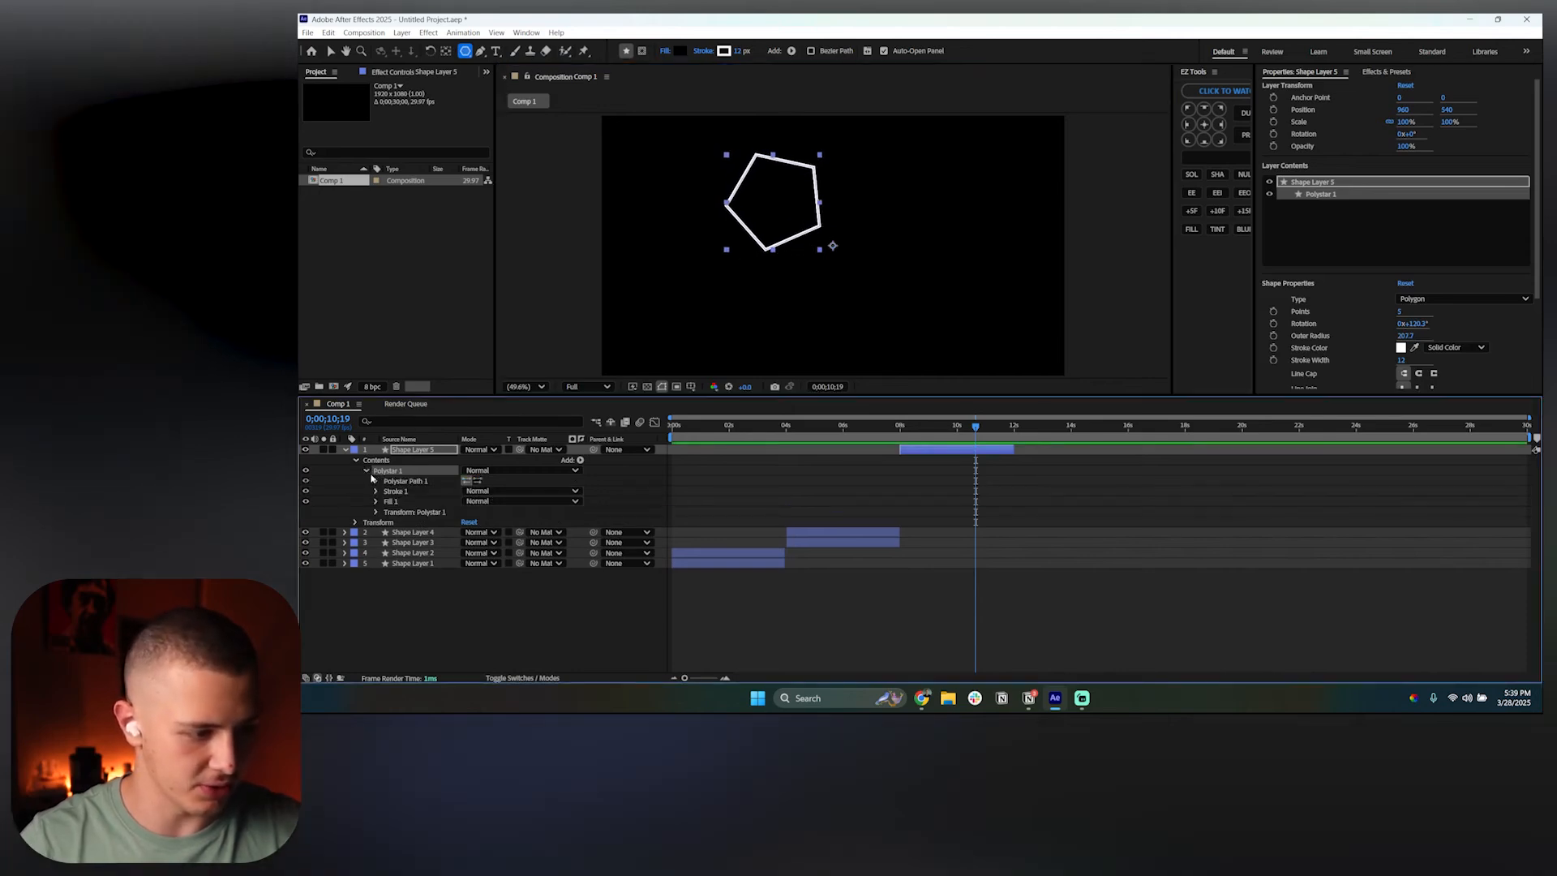
{"action": "left_click", "coordinate": [378, 482]}
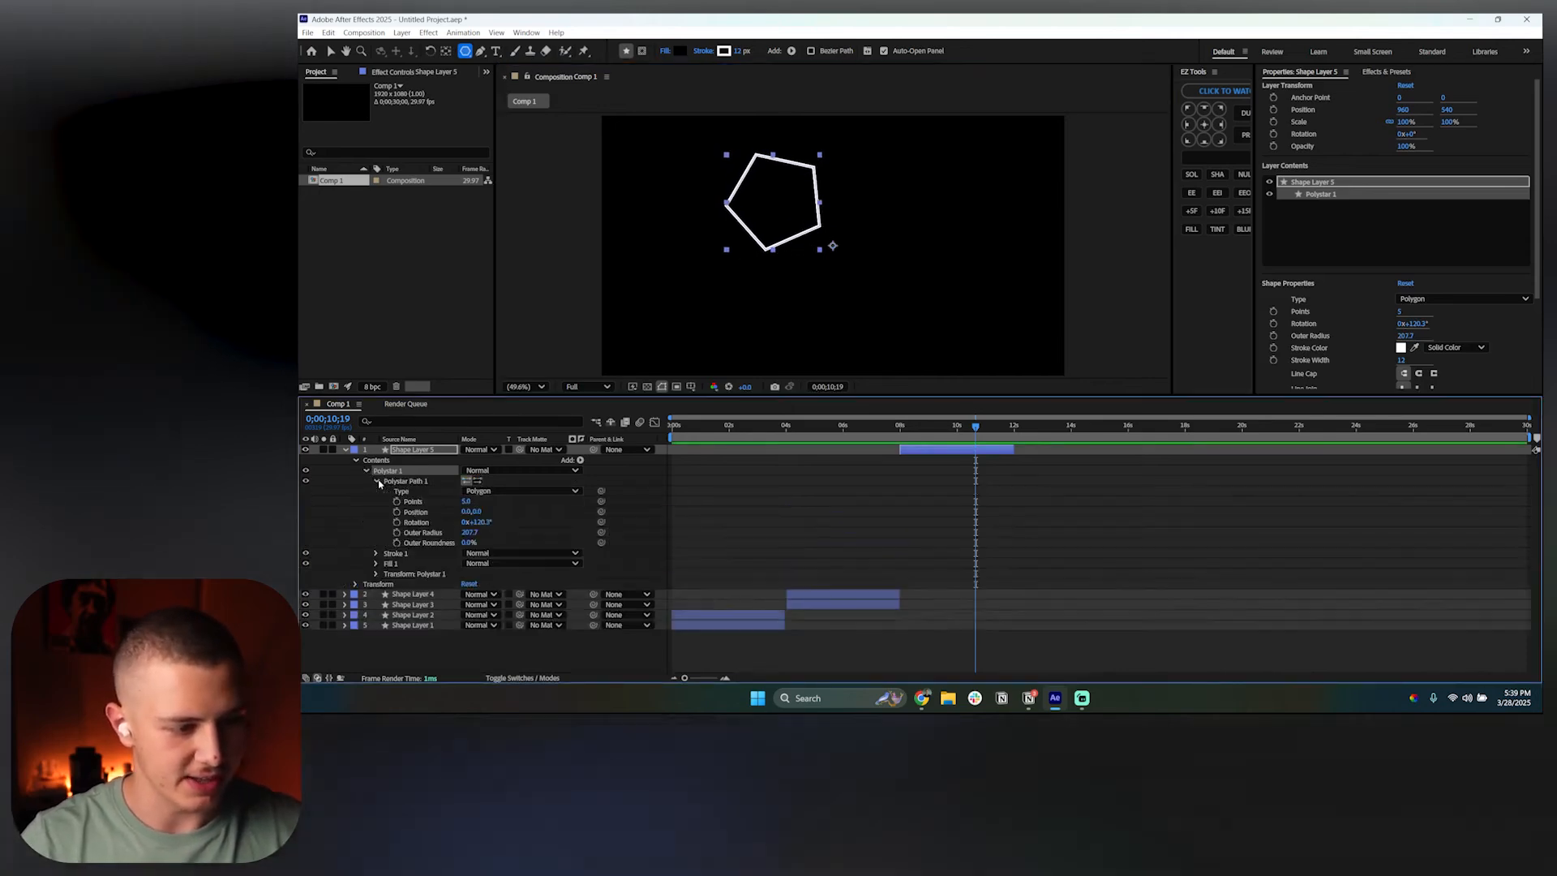
Step: Turn the polygon on Shape Layer 5 into a triangle by setting its Points to 3
{"action": "left_click", "coordinate": [459, 501]}
{"action": "type", "text": "3"}
{"action": "key", "text": "Return"}
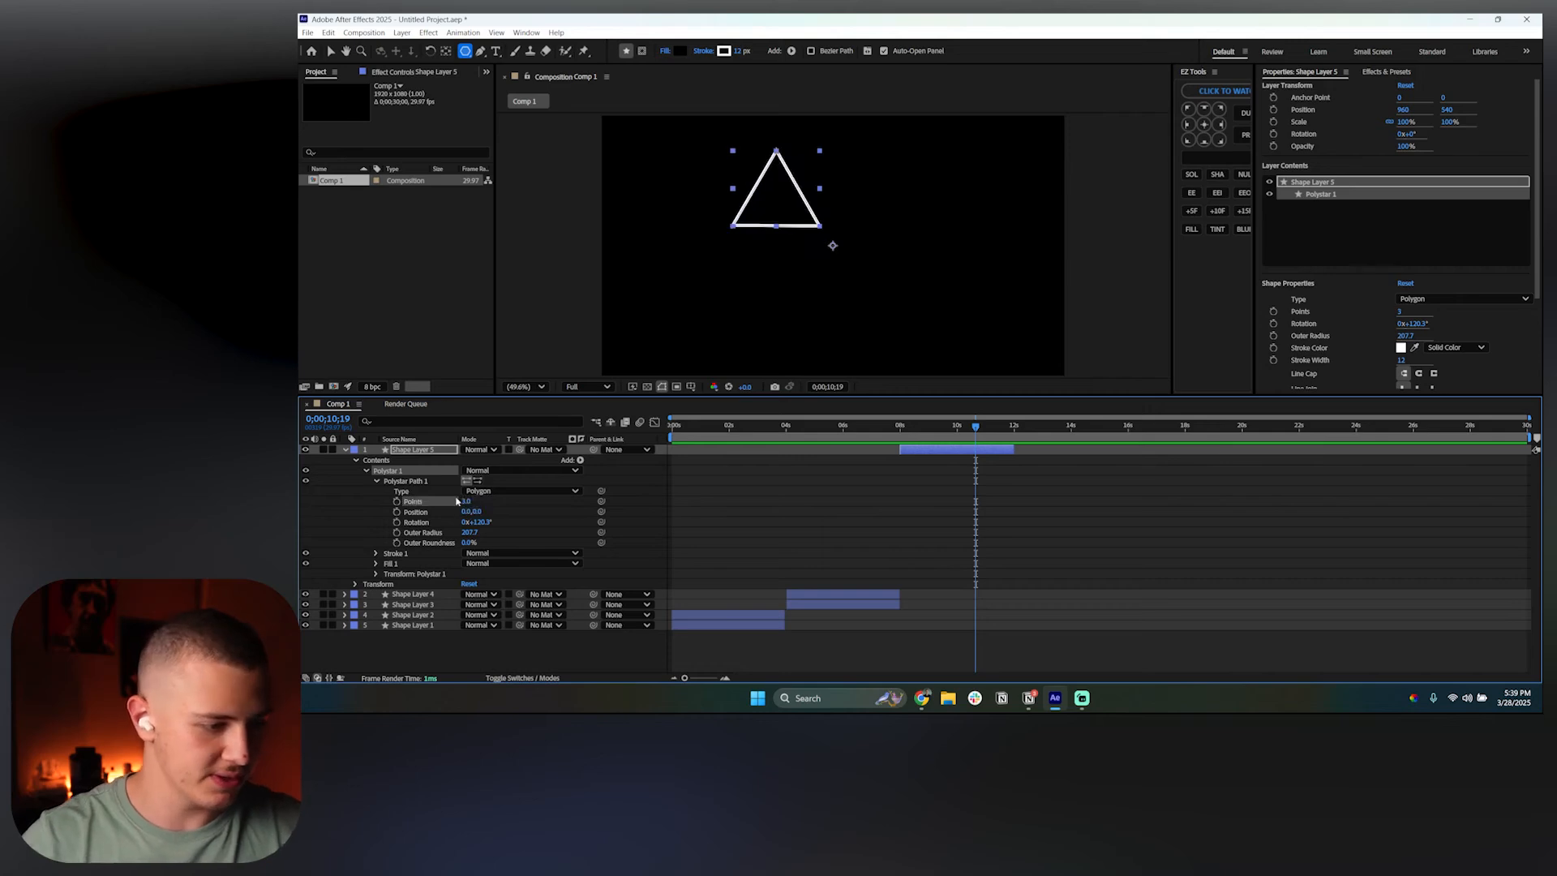
{"action": "left_click", "coordinate": [366, 470]}
{"action": "left_click", "coordinate": [367, 471]}
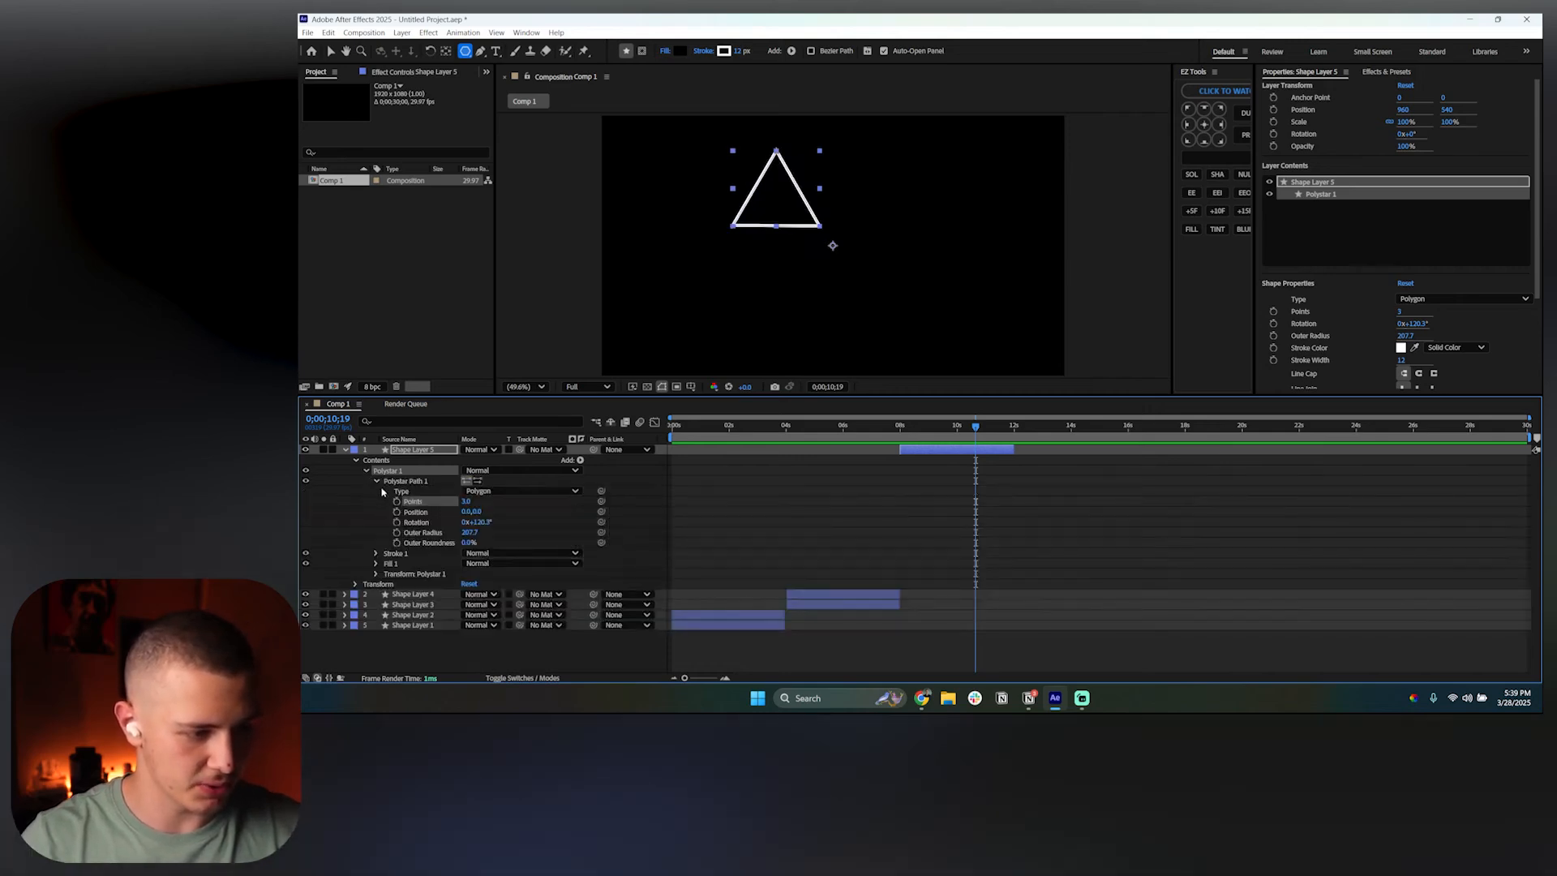
Step: Delete the triangle's stroke and change its fill color to grey
{"action": "left_click", "coordinate": [376, 481]}
{"action": "left_click", "coordinate": [395, 492]}
{"action": "key", "text": "Delete"}
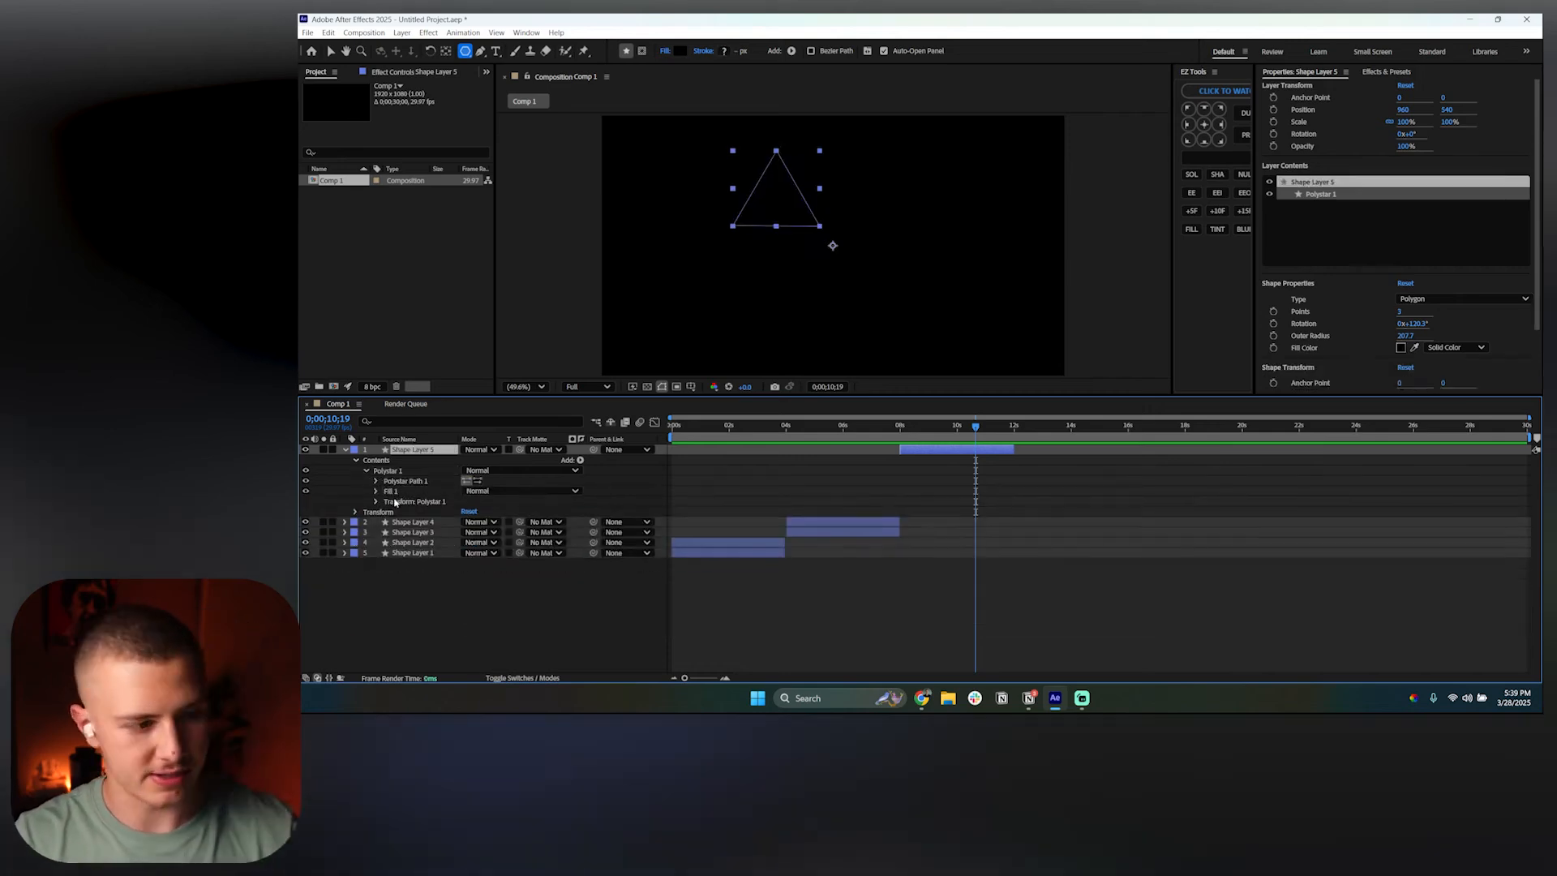
{"action": "left_click", "coordinate": [376, 491]}
{"action": "left_click", "coordinate": [468, 522]}
{"action": "left_click", "coordinate": [798, 367]}
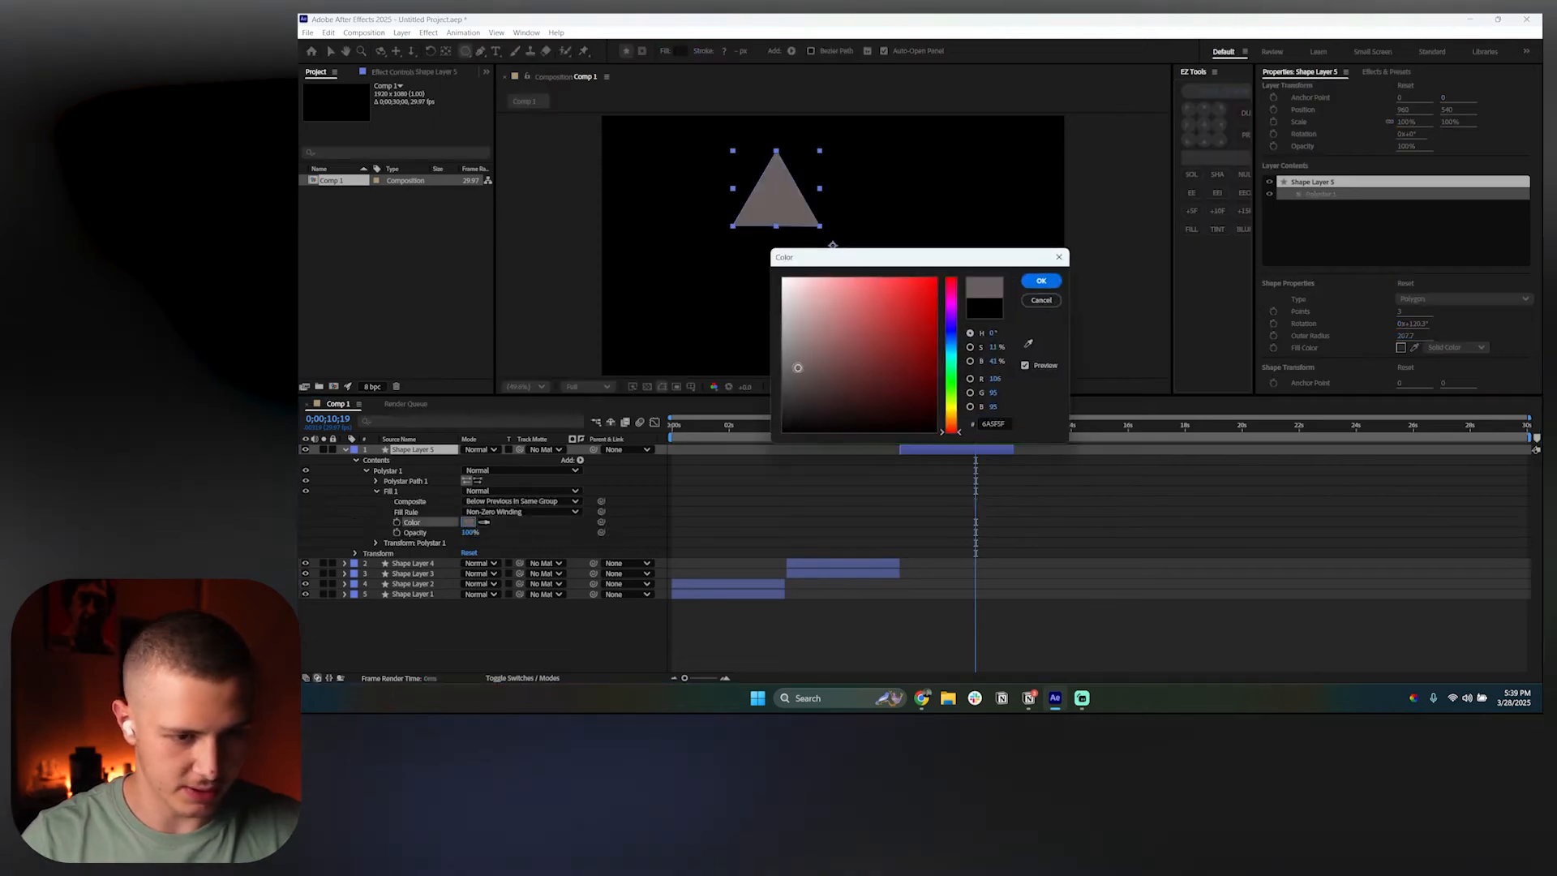
{"action": "left_click", "coordinate": [1041, 281]}
Step: Move the triangle layer into the upper-left part of the frame by setting its Position to 368.6, 364
{"action": "key", "text": "v"}
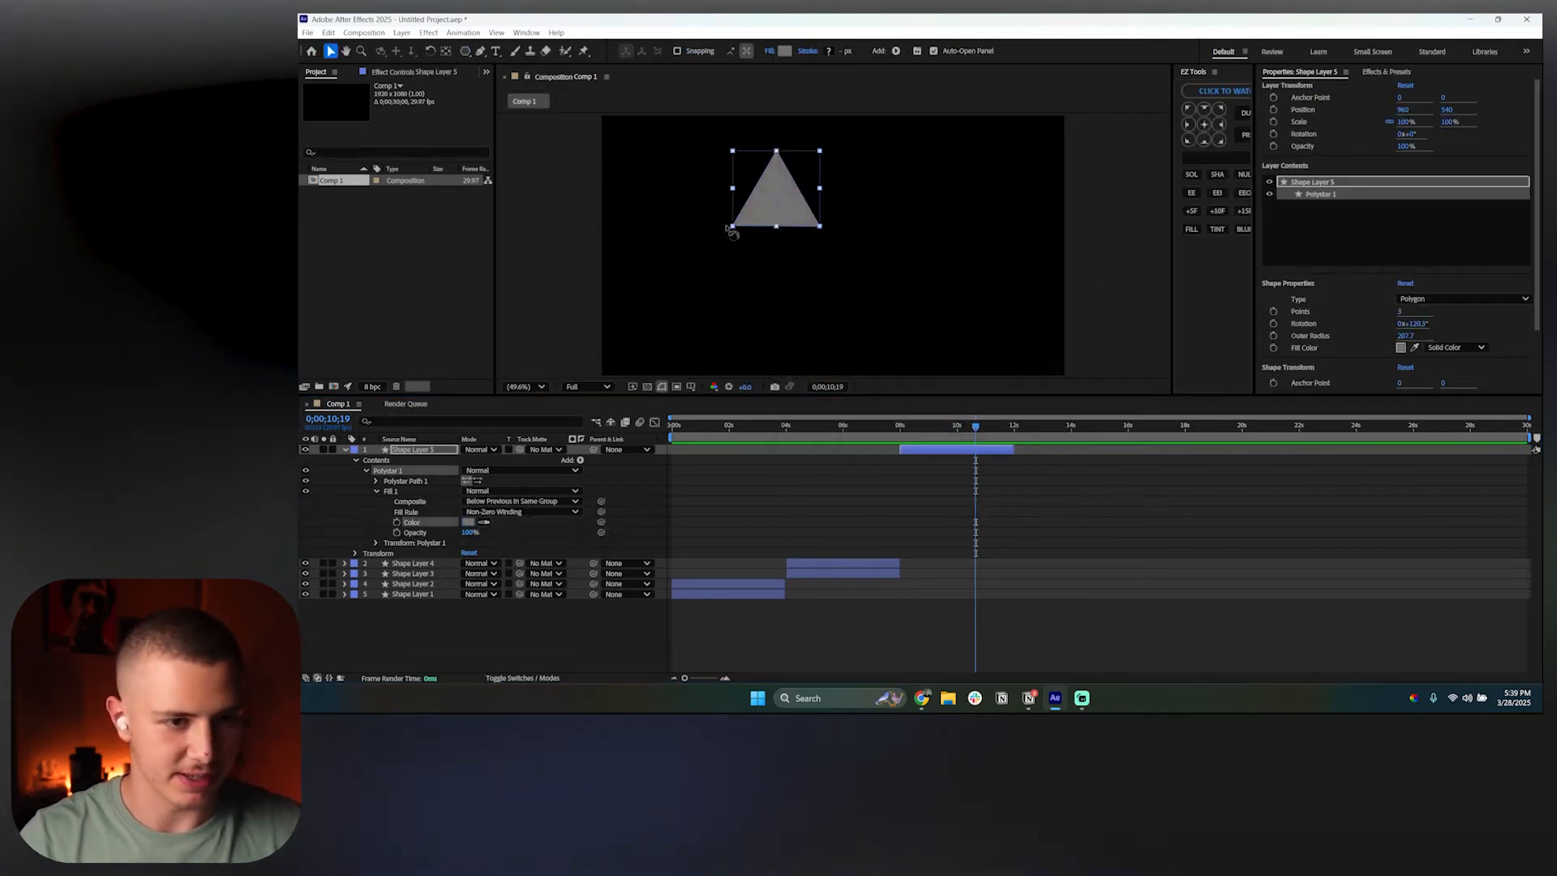
{"action": "left_click_drag", "start_coordinate": [775, 207], "coordinate": [840, 267]}
{"action": "left_click", "coordinate": [888, 485]}
{"action": "key", "text": "p"}
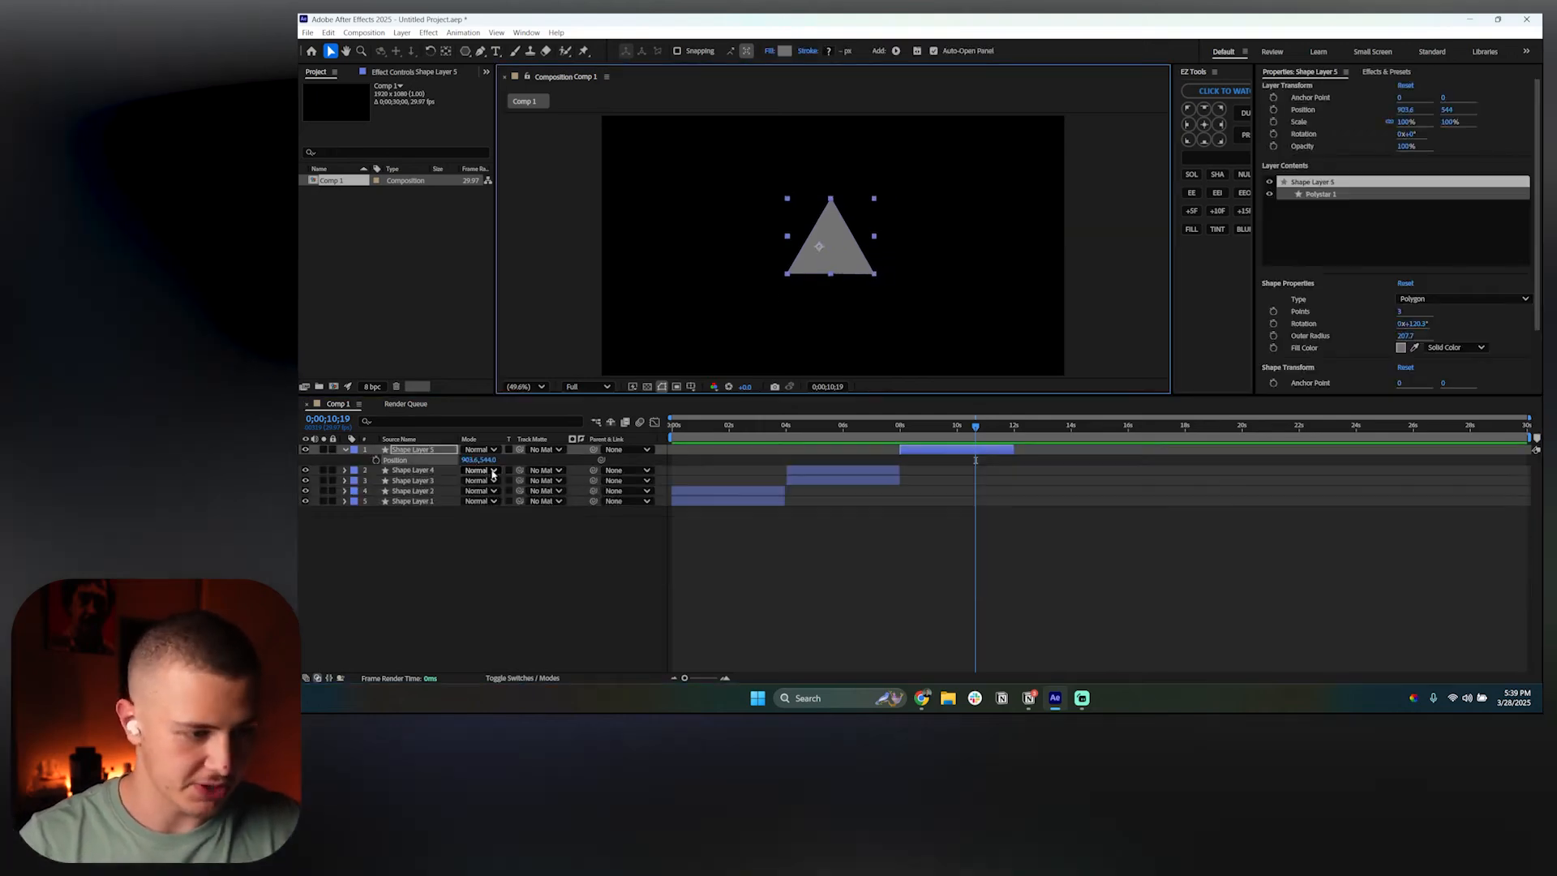
{"action": "left_click_drag", "start_coordinate": [468, 460], "coordinate": [302, 495]}
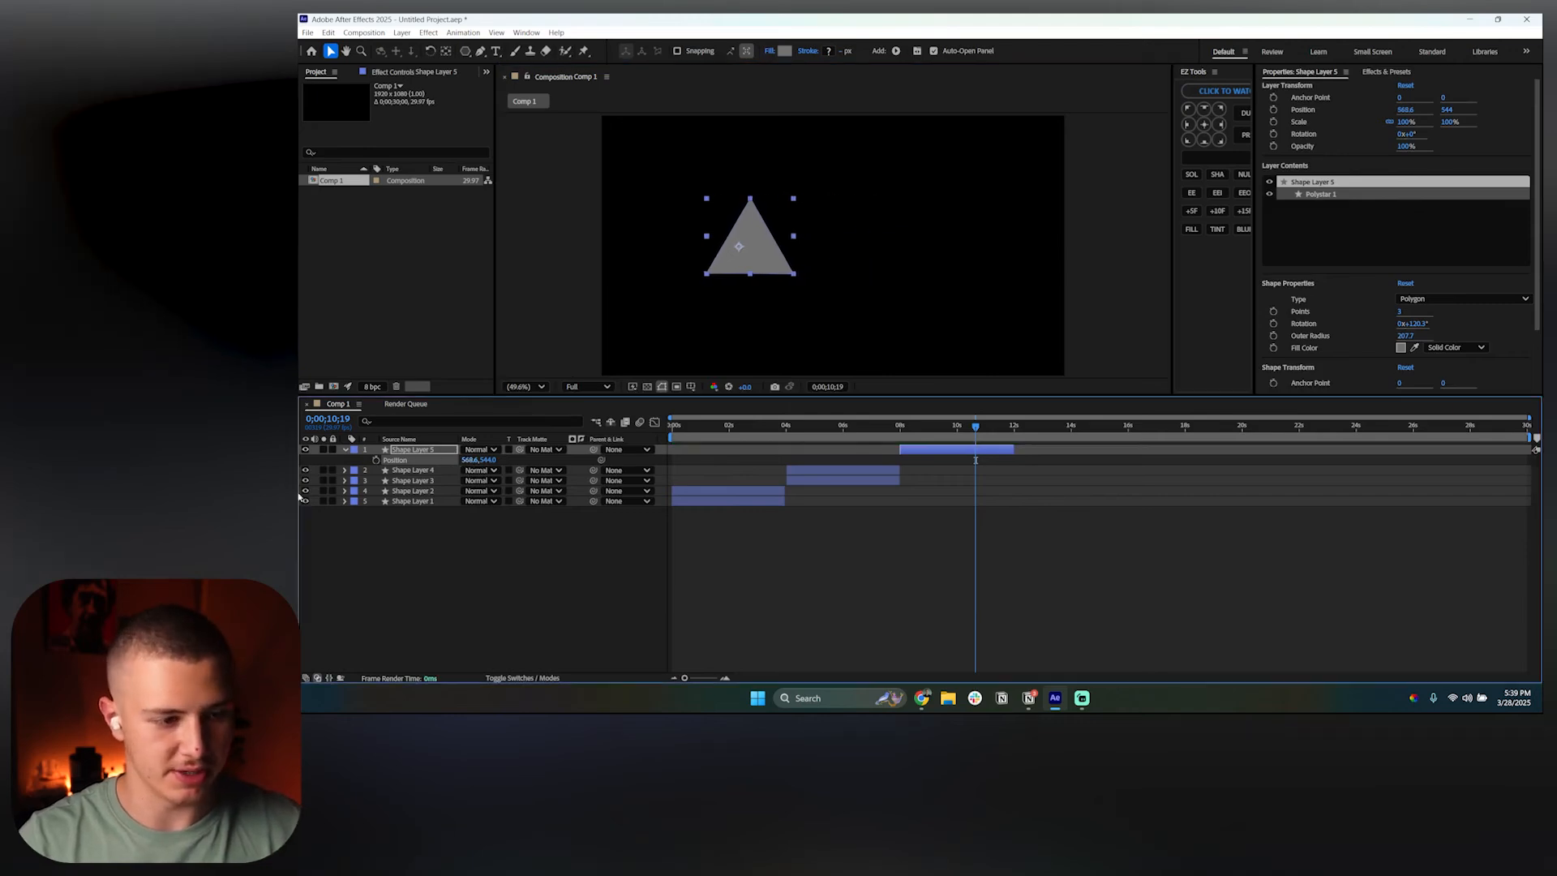
{"action": "left_click_drag", "start_coordinate": [471, 460], "coordinate": [325, 467]}
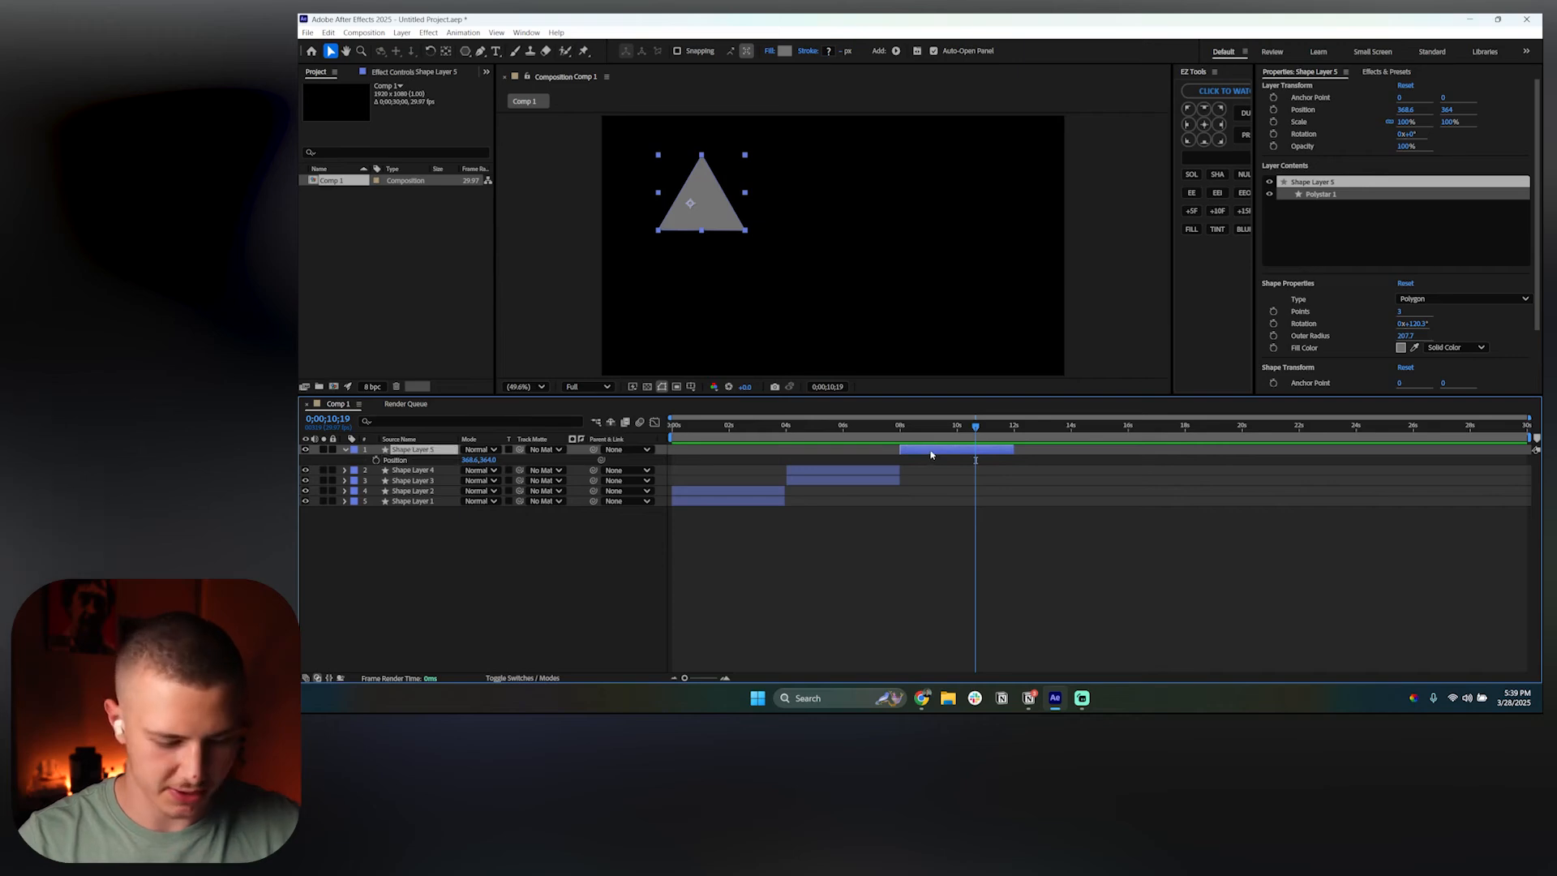
Step: Duplicate the triangle layer and move the copy to the lower-right part of the frame at Position 1518.6, 864
{"action": "key", "text": "ctrl+d"}
{"action": "key", "text": "p"}
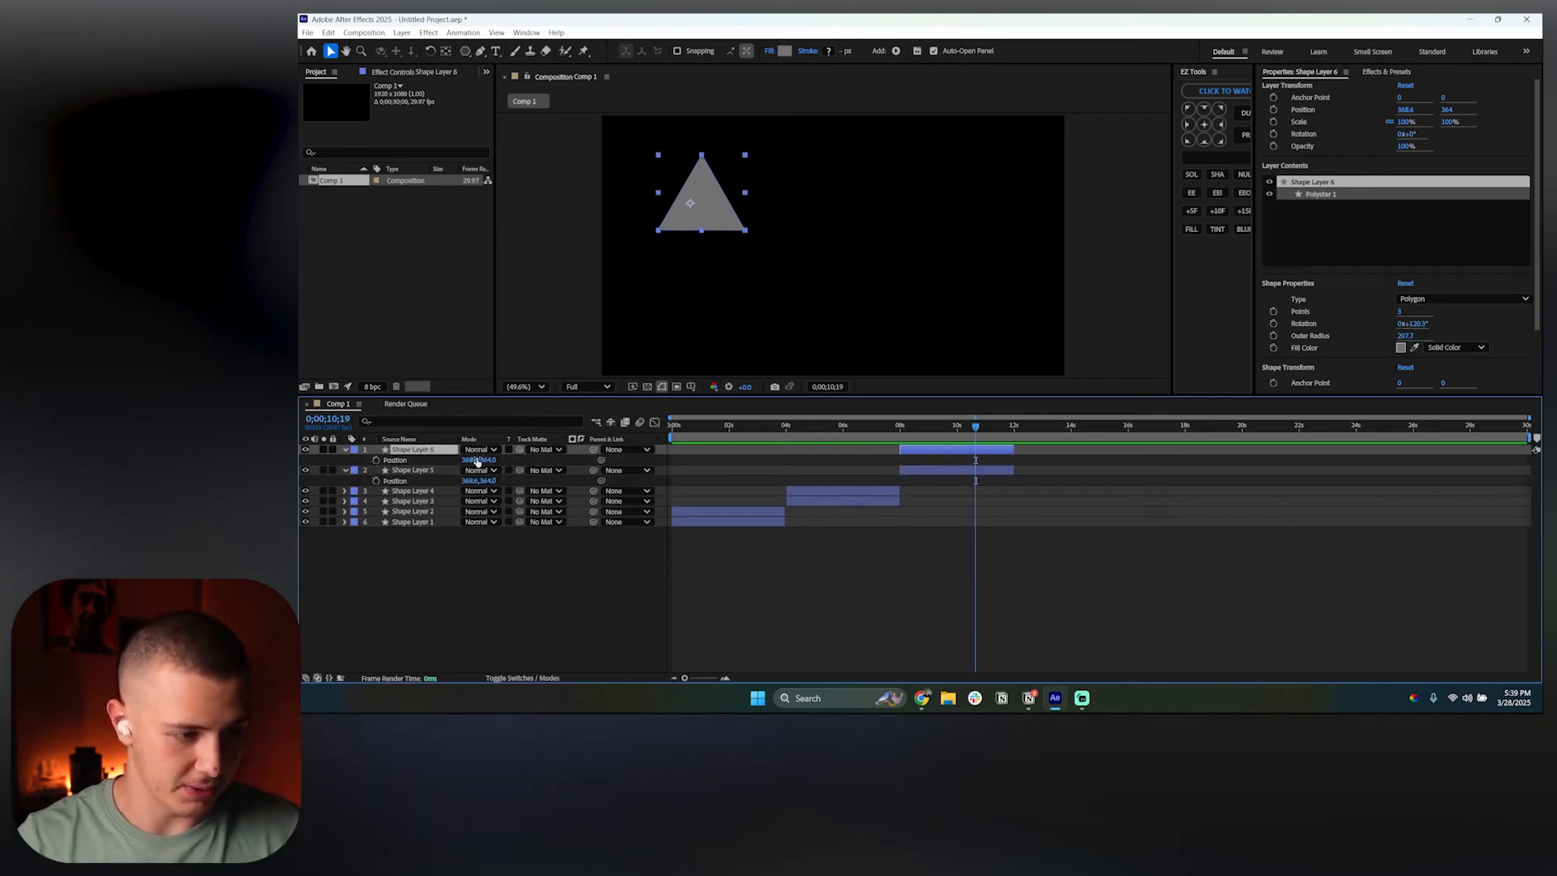
{"action": "left_click_drag", "start_coordinate": [493, 460], "coordinate": [983, 503]}
{"action": "left_click", "coordinate": [986, 523]}
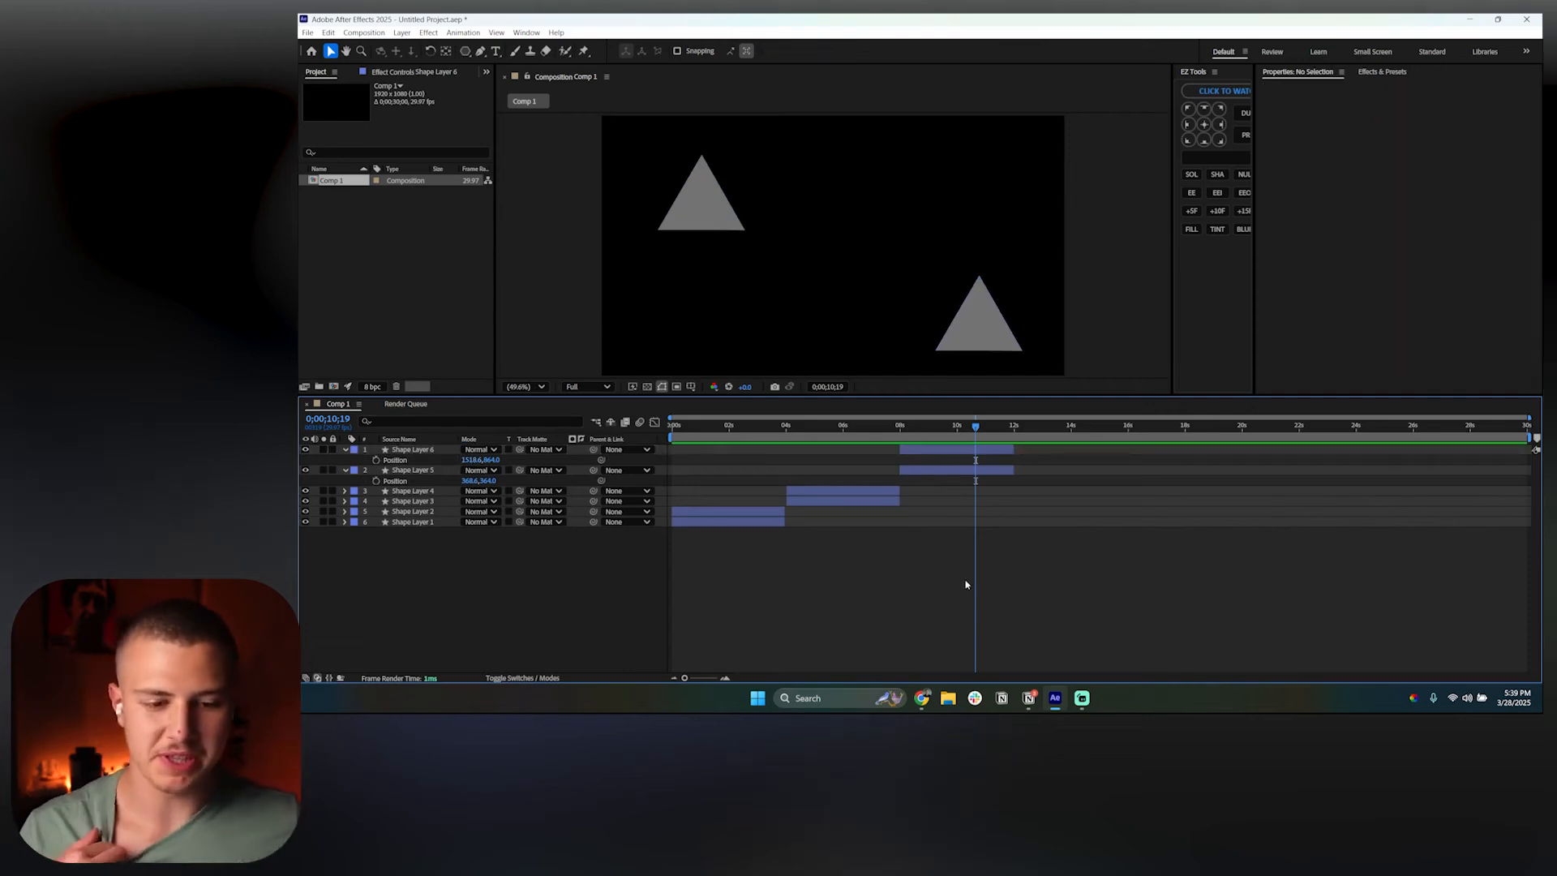
Step: Collapse the properties of both triangle layers, Shape Layer 6 and Shape Layer 5
{"action": "left_click", "coordinate": [827, 432]}
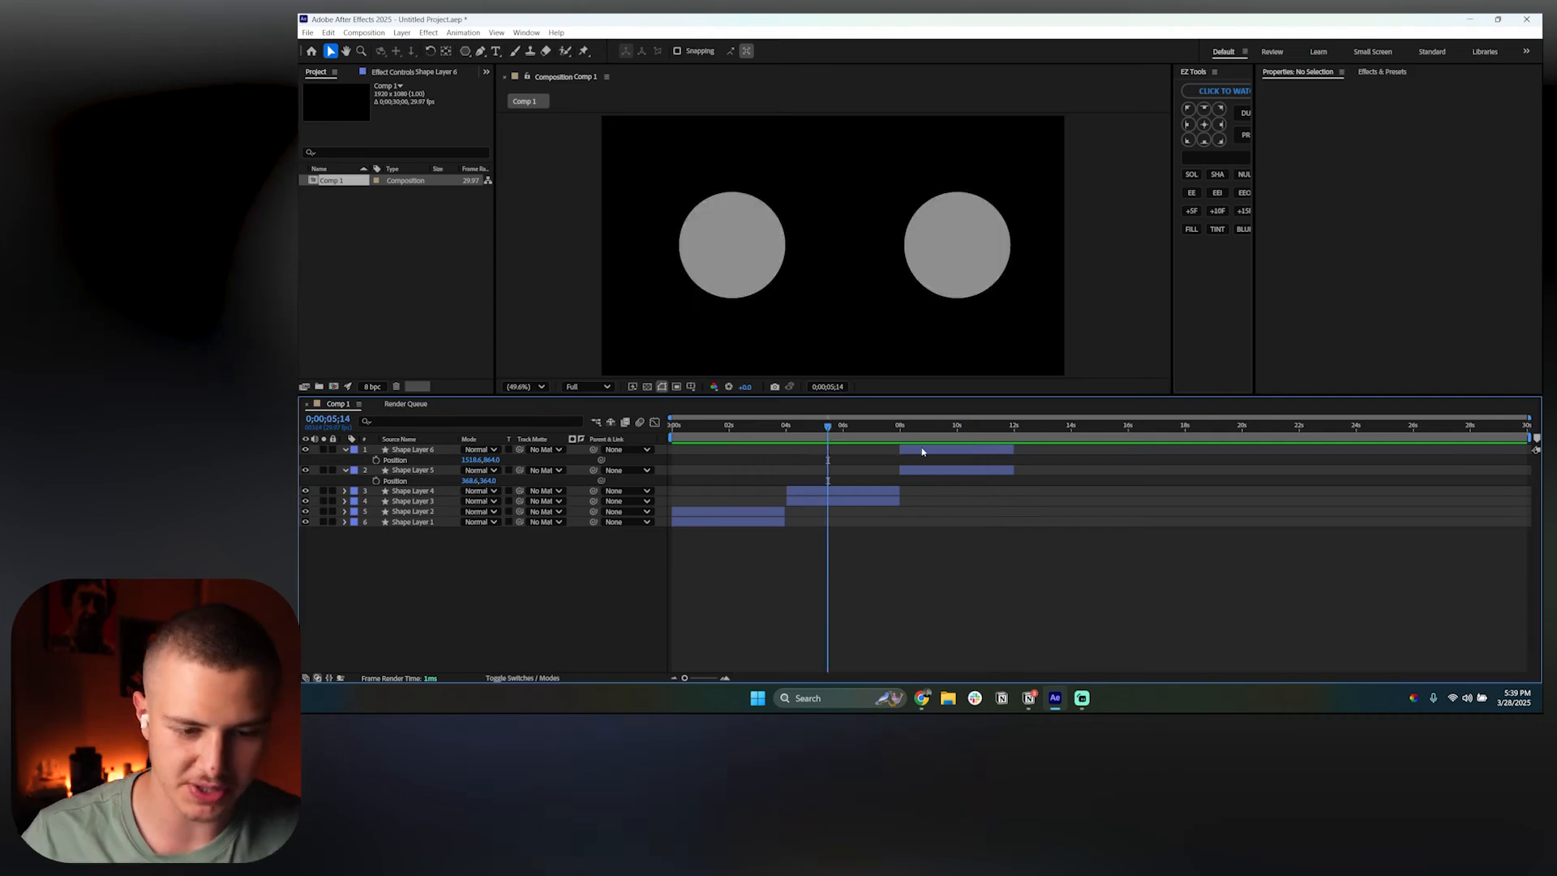
{"action": "left_click", "coordinate": [922, 450]}
{"action": "left_click", "coordinate": [346, 449]}
{"action": "left_click", "coordinate": [345, 460]}
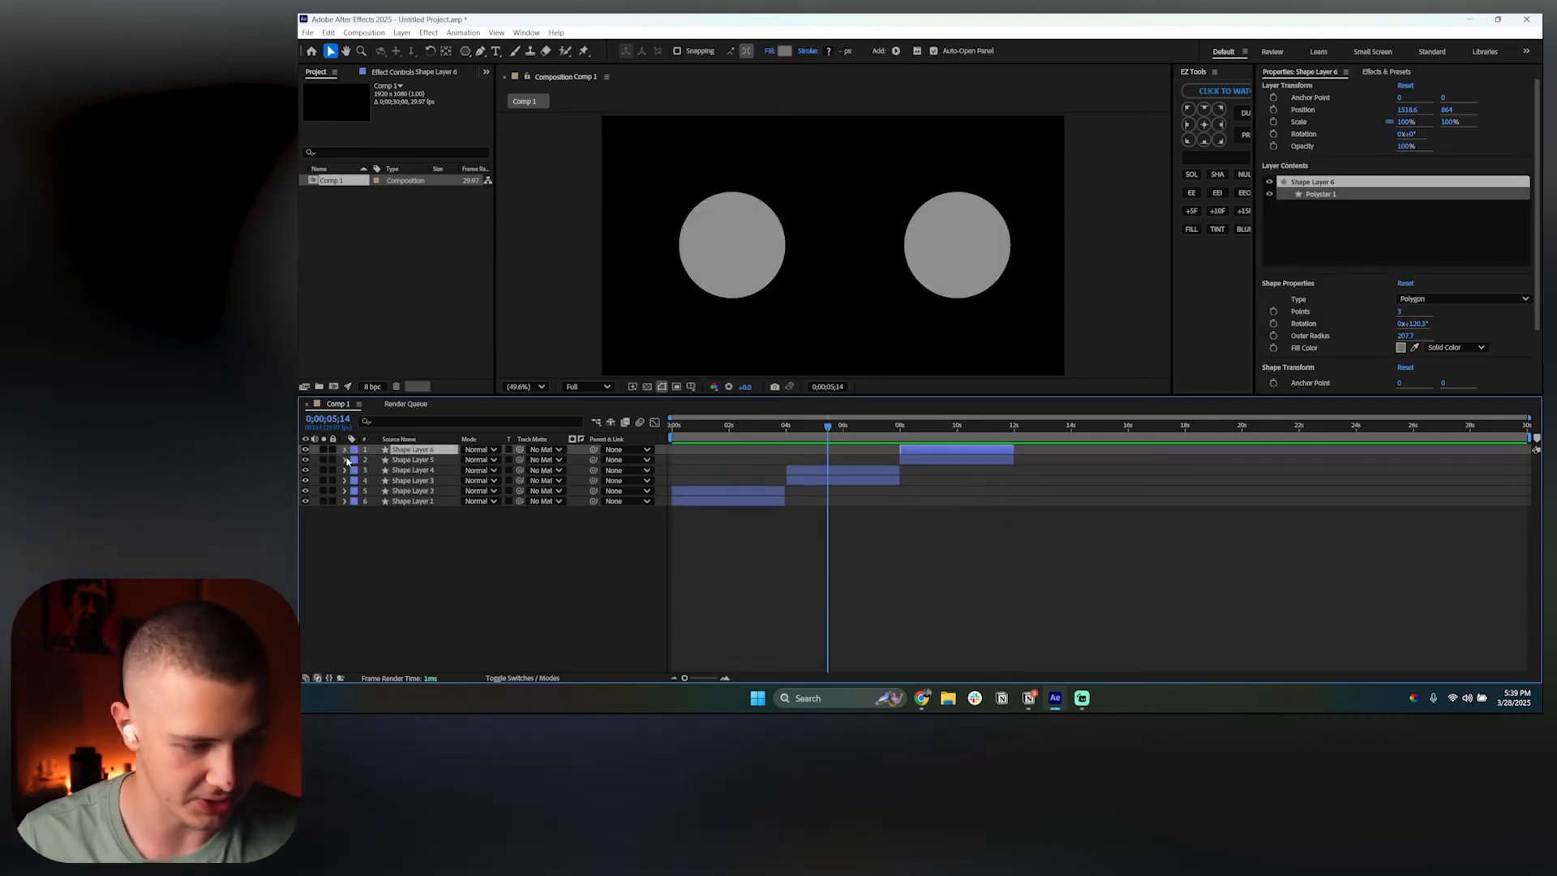
Step: Expand the lower rectangle's Transform properties on Shape Layer 2 and add a Position keyframe at 0;00;00;25
{"action": "left_click", "coordinate": [711, 440]}
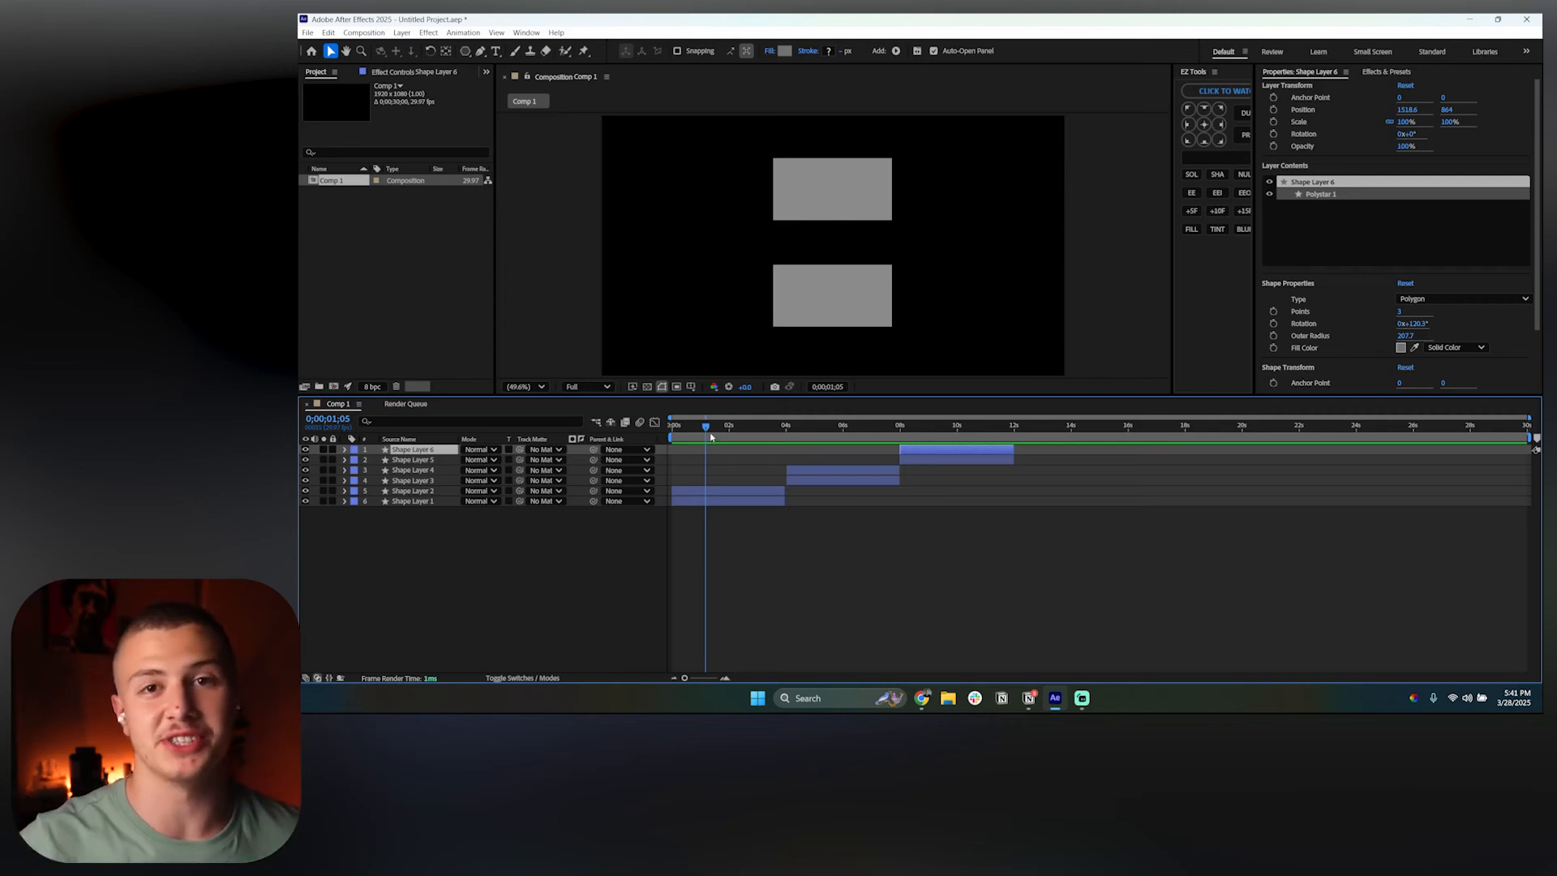
{"action": "left_click", "coordinate": [683, 492]}
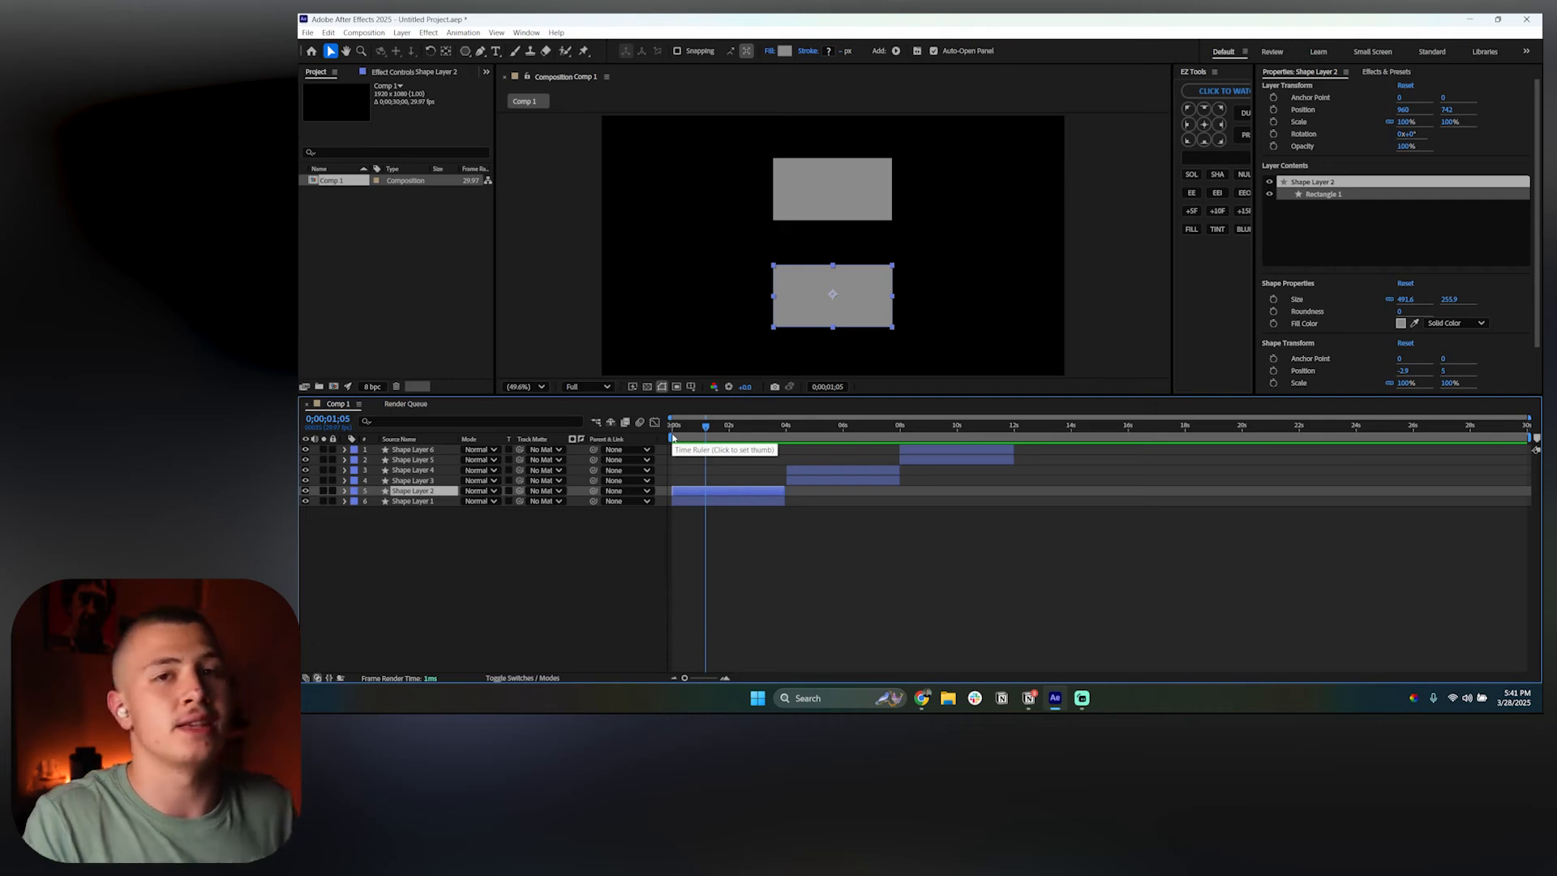
{"action": "left_click_drag", "start_coordinate": [705, 427], "coordinate": [695, 429]}
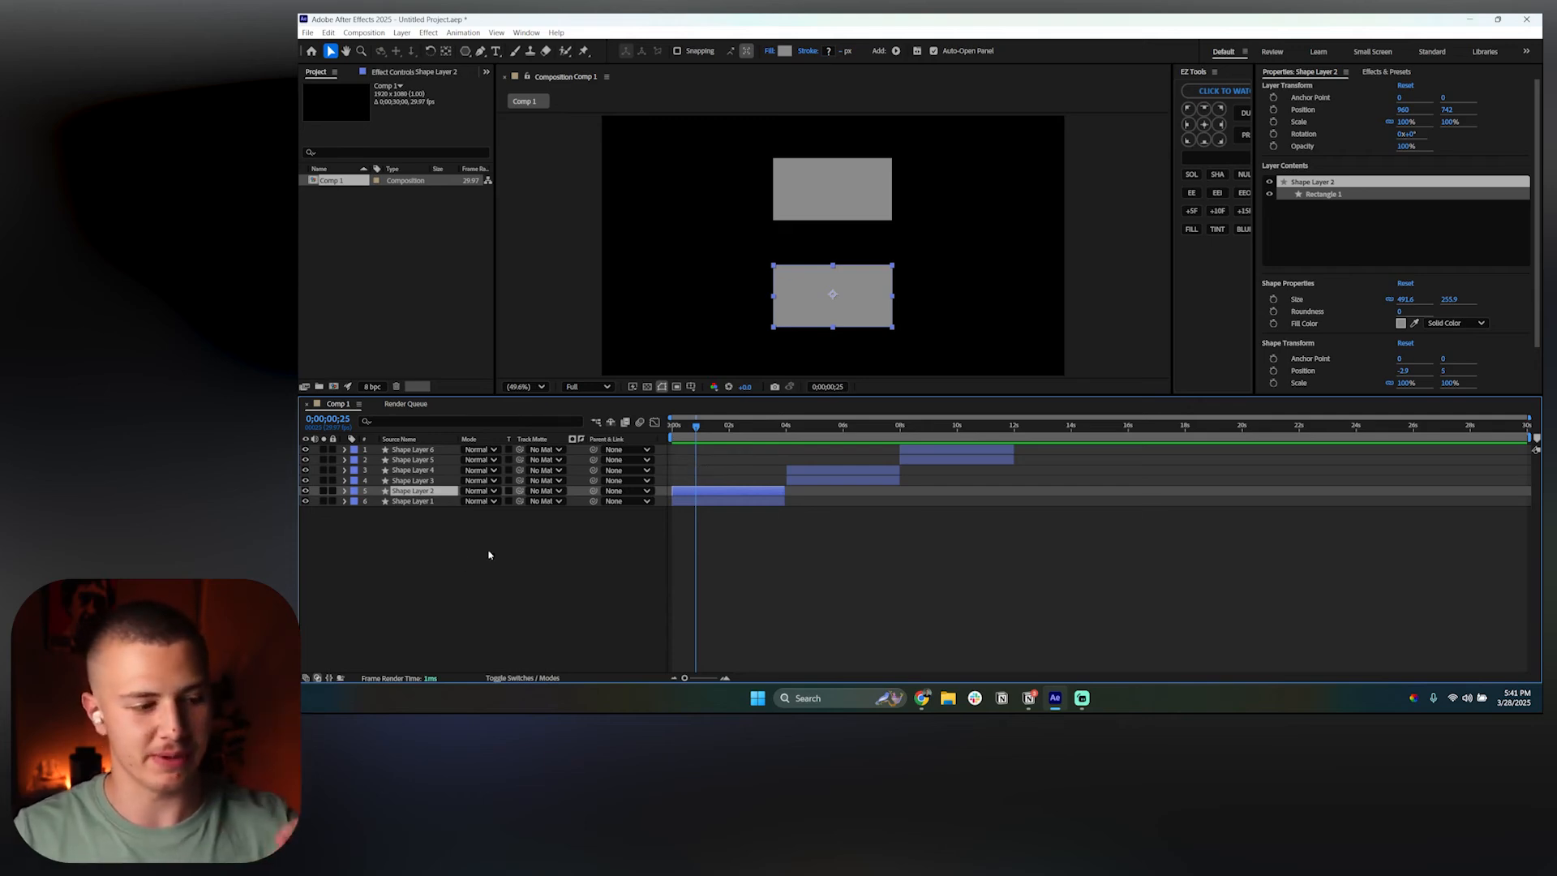
{"action": "left_click", "coordinate": [344, 491]}
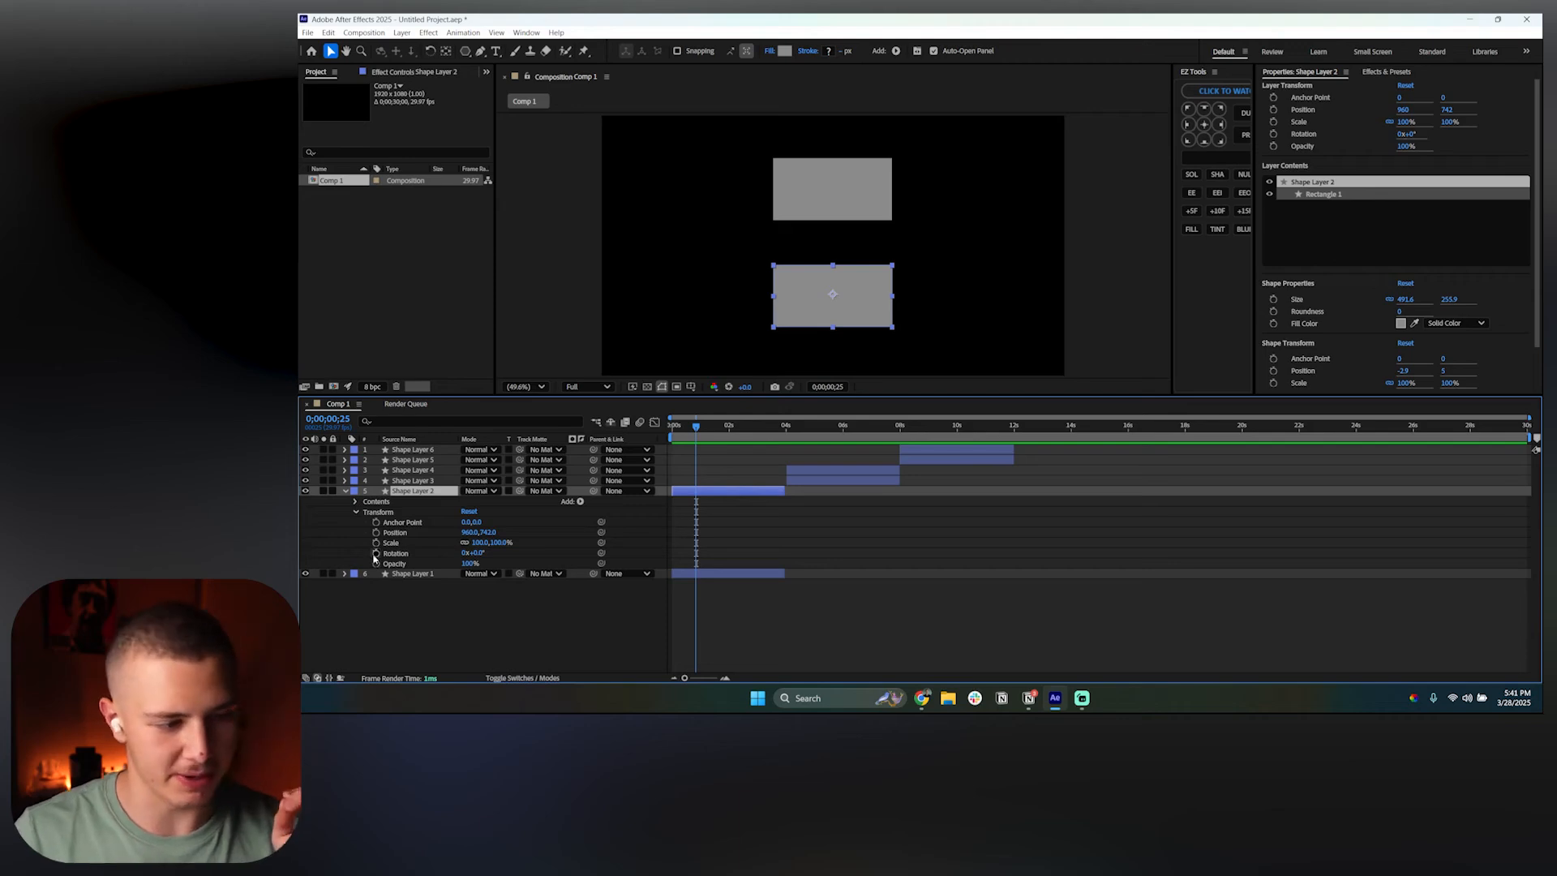
{"action": "left_click", "coordinate": [367, 511]}
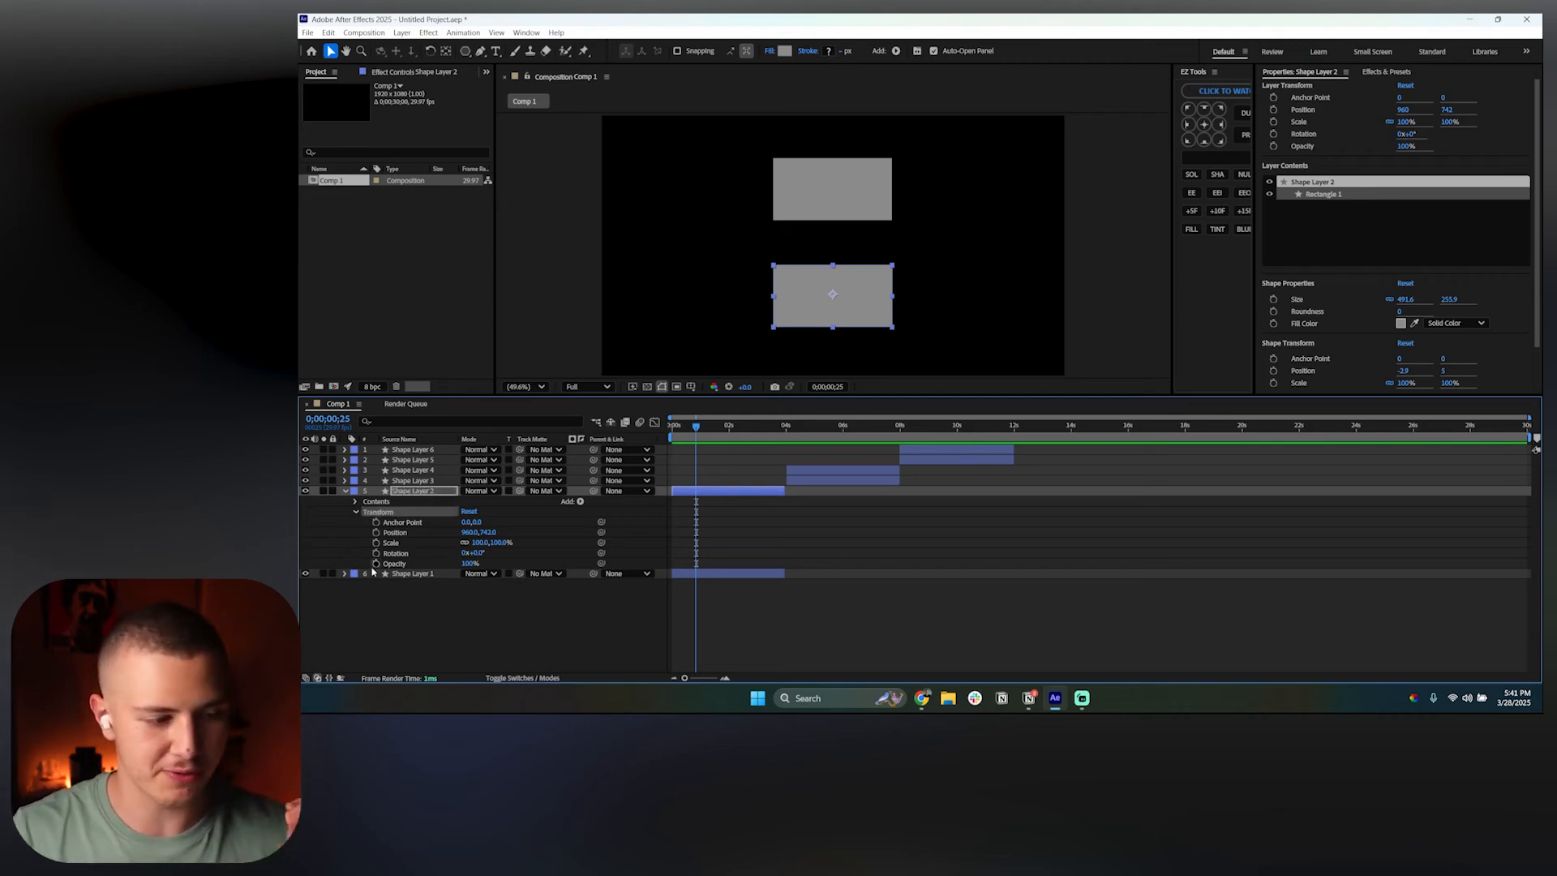
{"action": "left_click", "coordinate": [376, 532]}
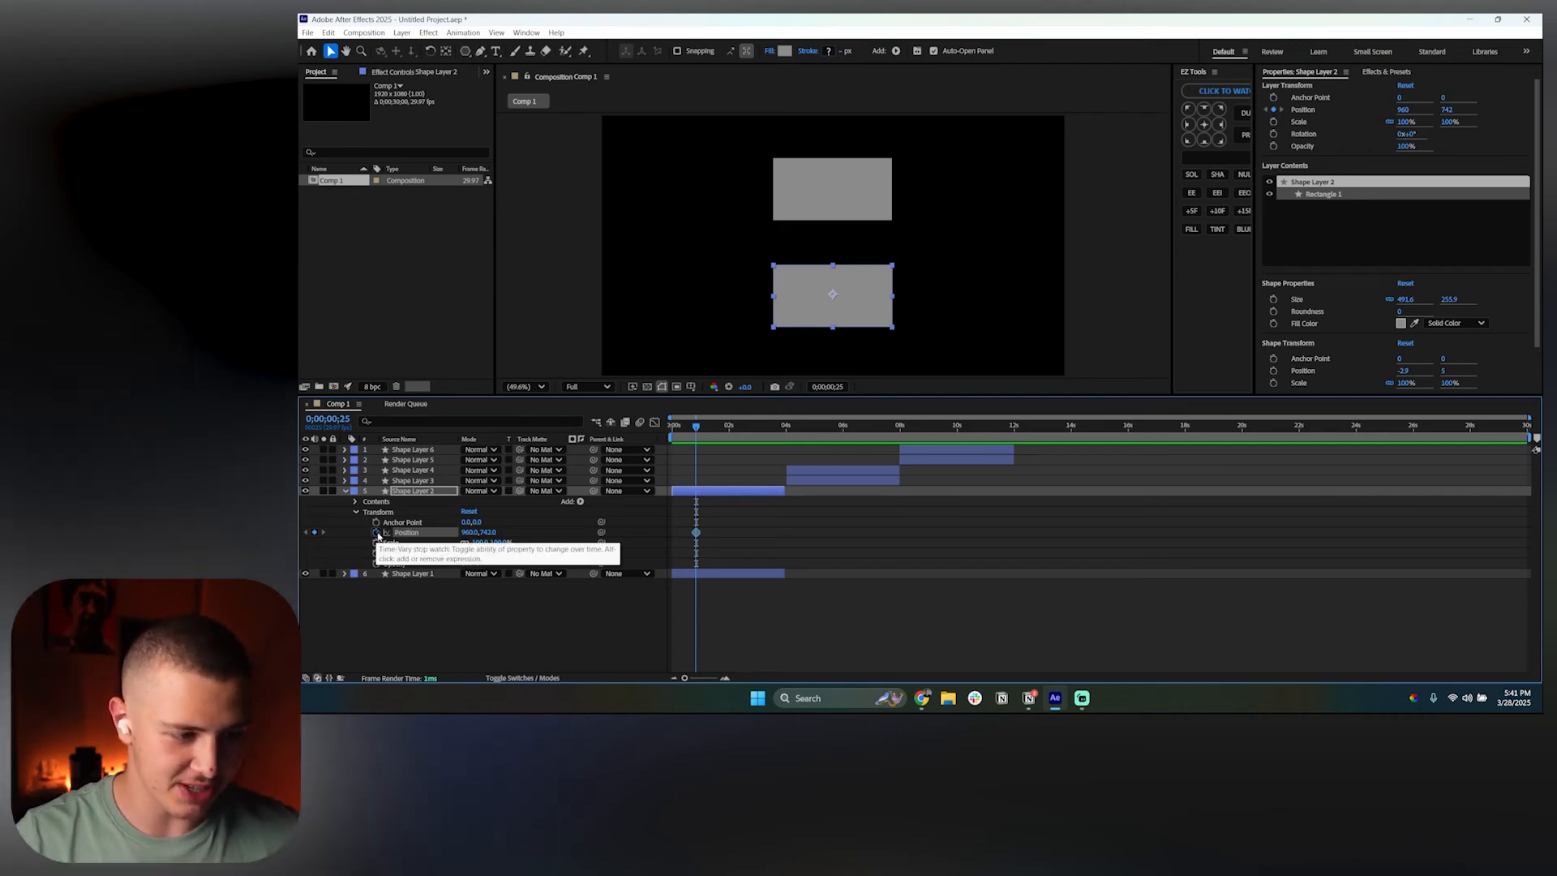
{"action": "left_click", "coordinate": [693, 531]}
{"action": "left_click_drag", "start_coordinate": [692, 528], "coordinate": [689, 525]}
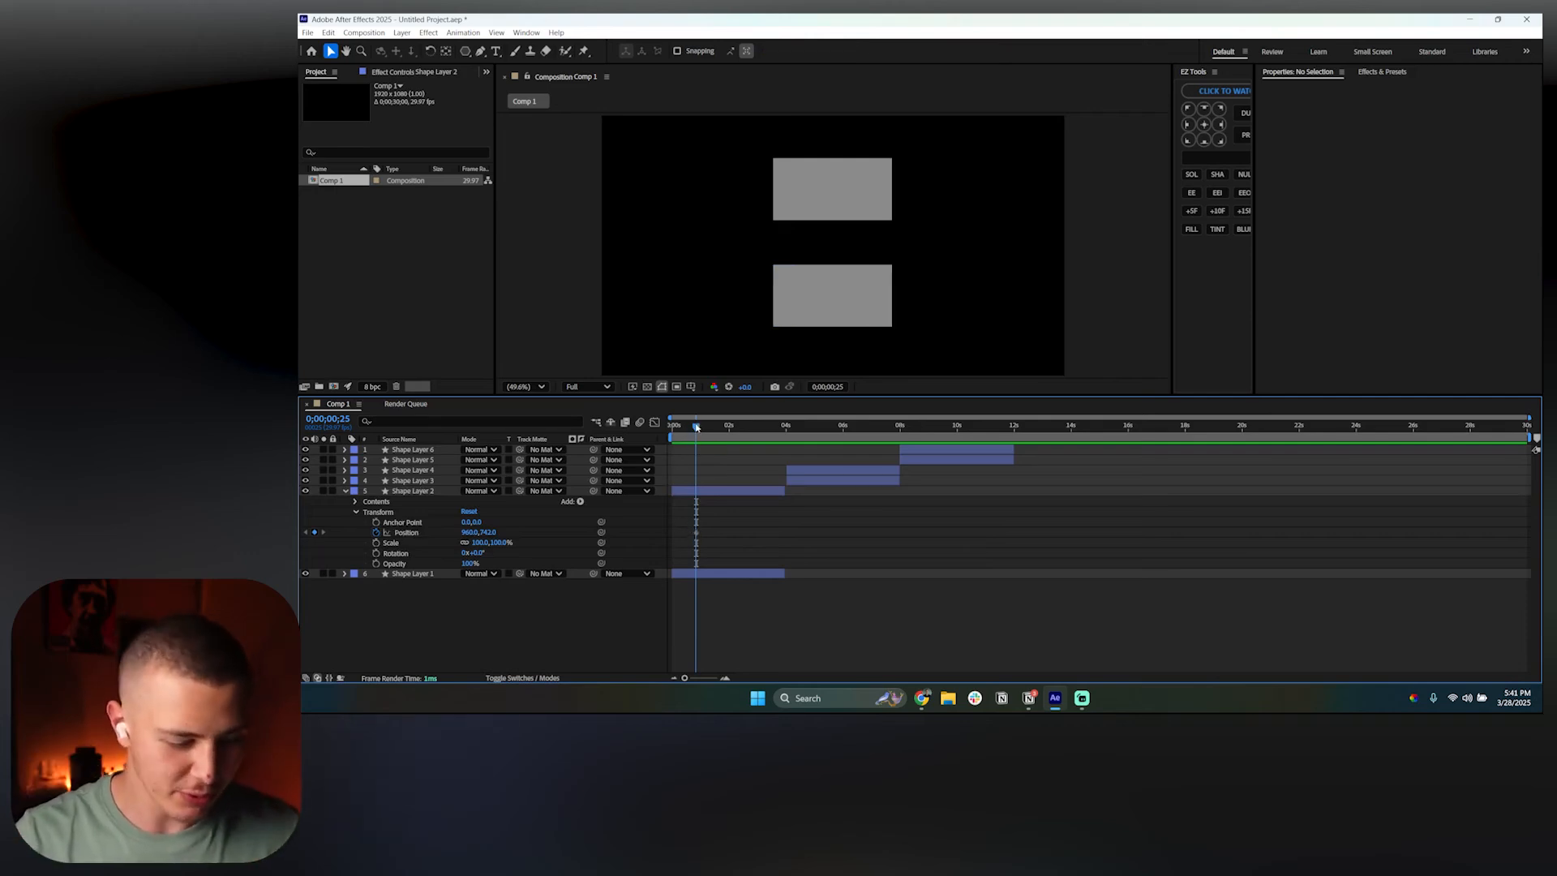
Step: Try a second Position keyframe of 1543, 742 at 0;00;03;00 for the lower rectangle, and undo it
{"action": "left_click_drag", "start_coordinate": [696, 427], "coordinate": [759, 435]}
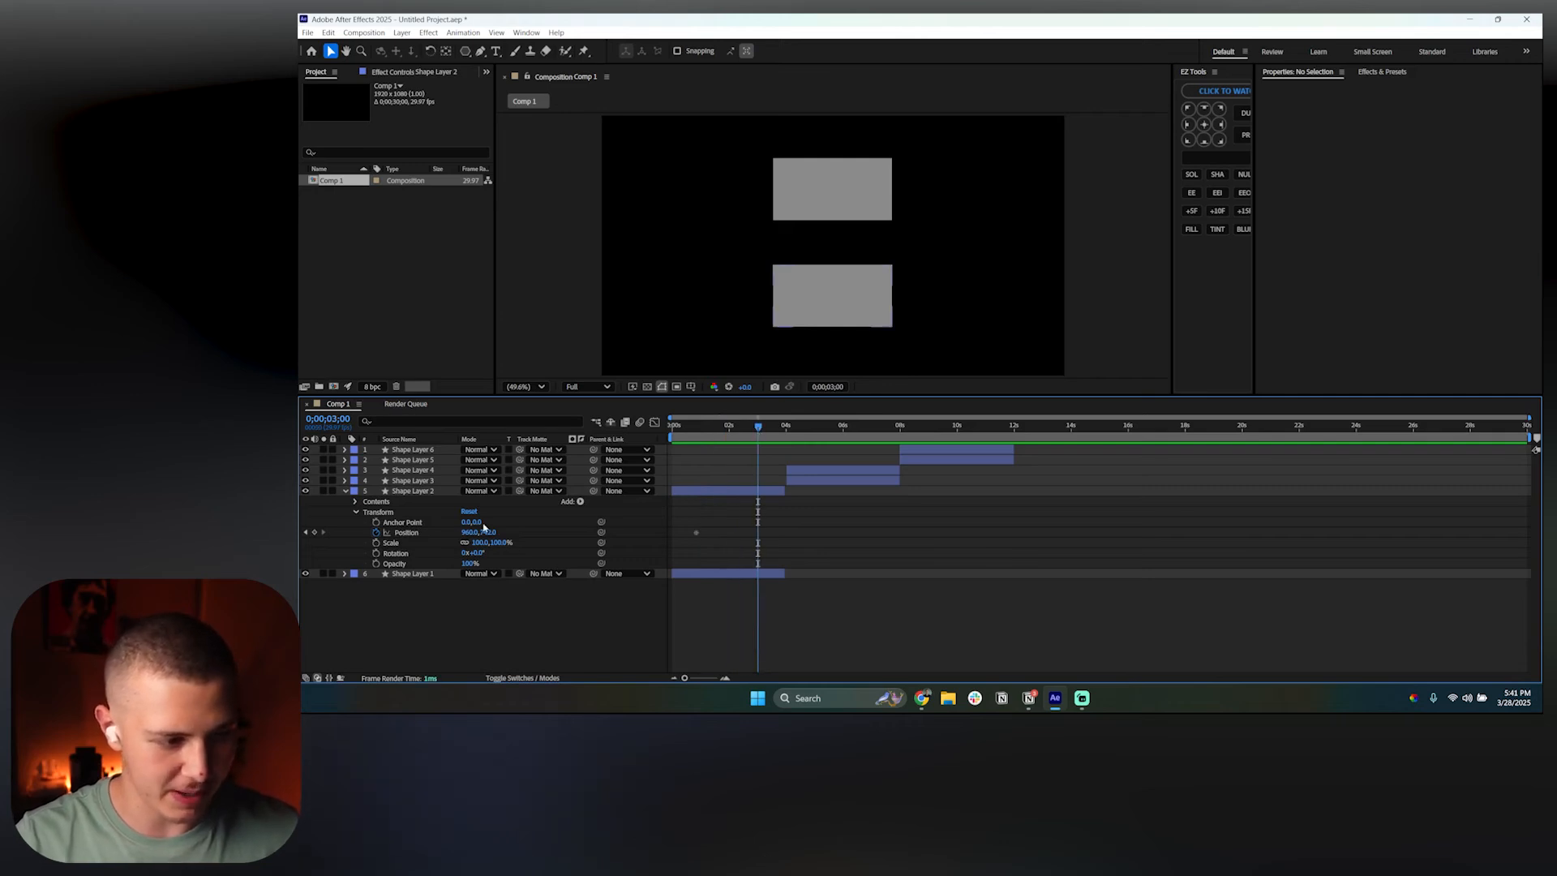
{"action": "left_click_drag", "start_coordinate": [468, 532], "coordinate": [816, 527]}
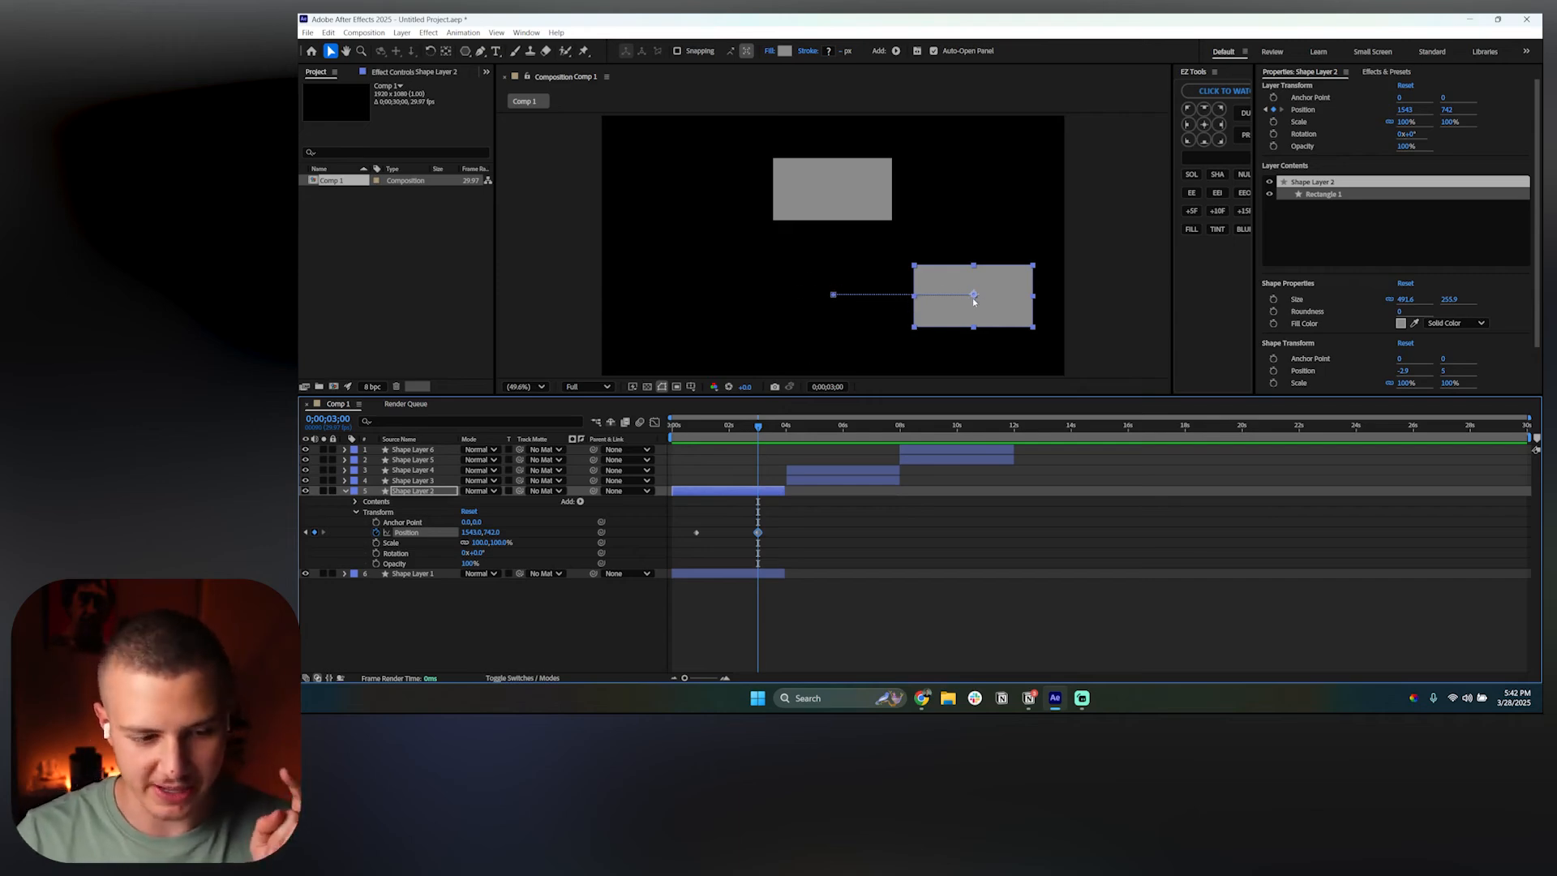
{"action": "key", "text": "ctrl+z"}
{"action": "key", "text": "ctrl+z"}
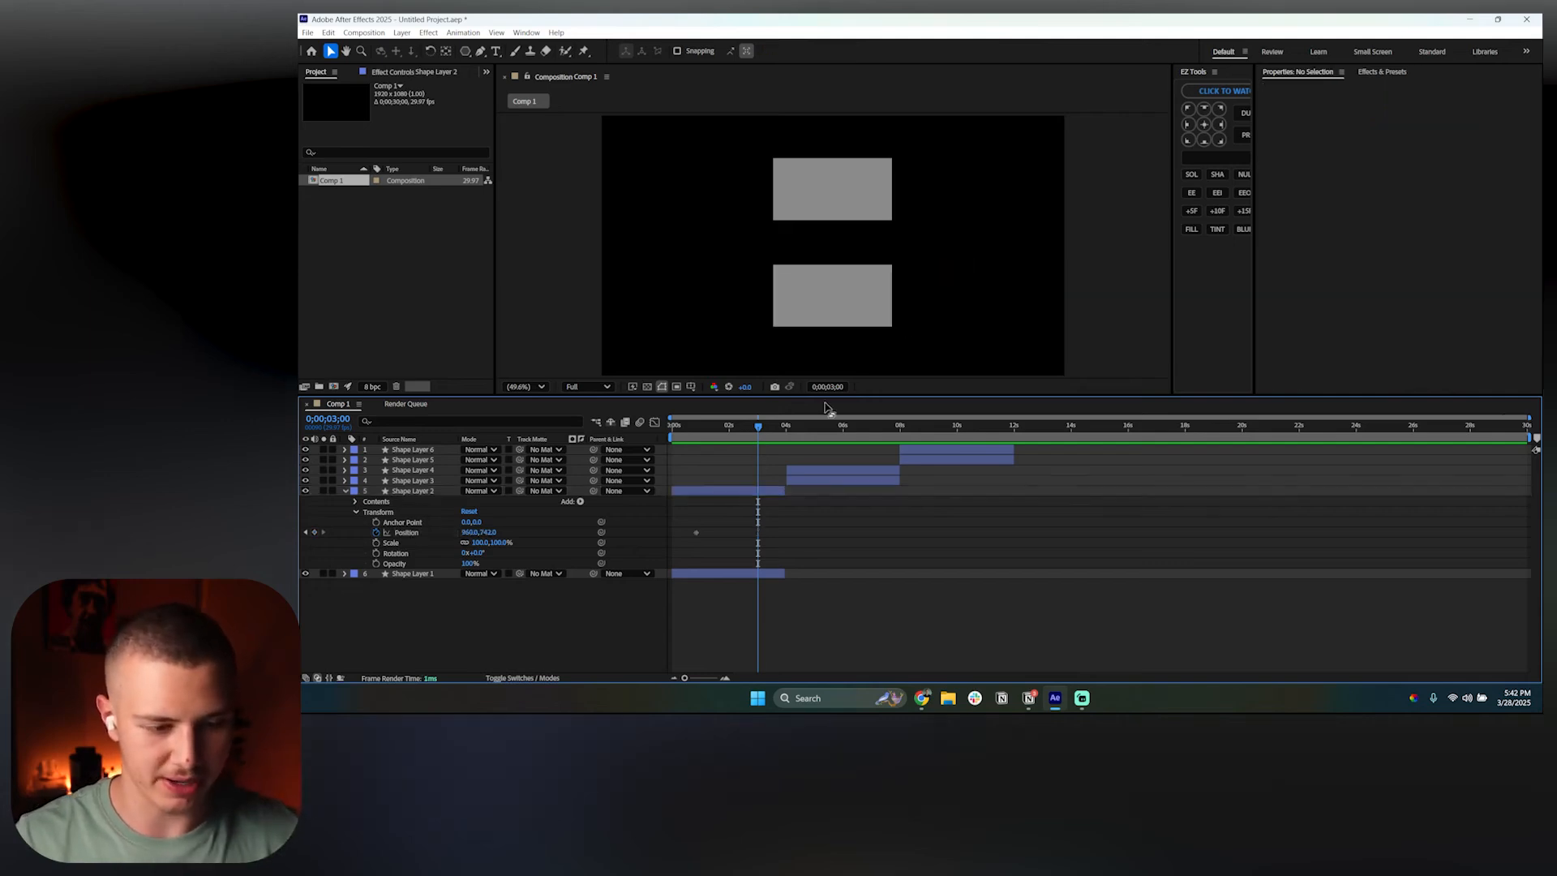
Step: Animate the lower rectangle's Position from 441, 742 at the 0;00;00;25 keyframe to 1426, 742 at 0;00;03;01
{"action": "left_click", "coordinate": [376, 532]}
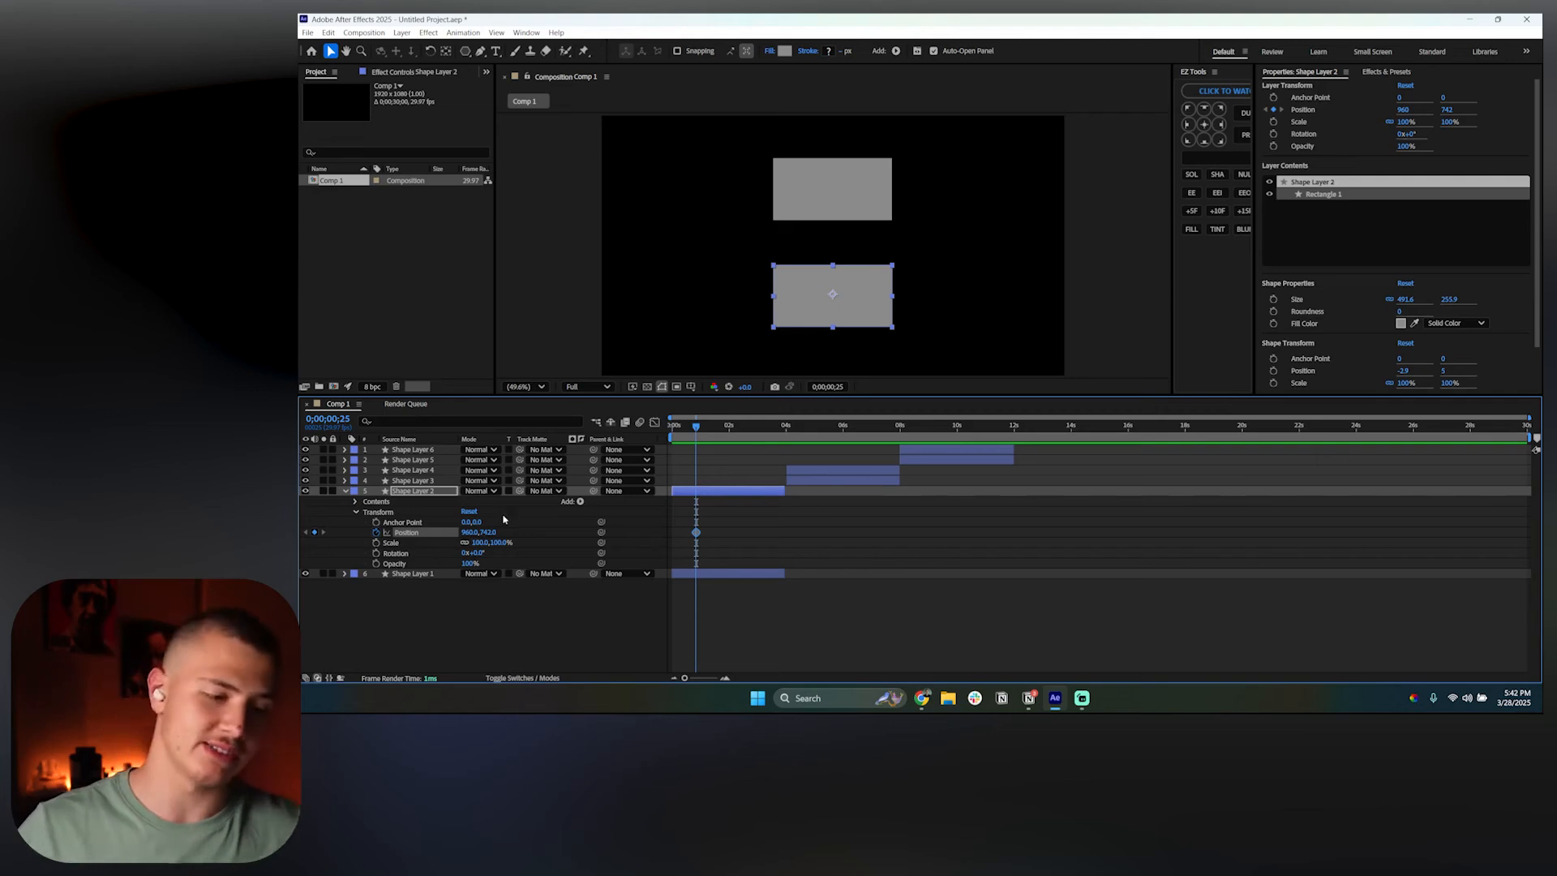
{"action": "left_click_drag", "start_coordinate": [471, 532], "coordinate": [349, 538]}
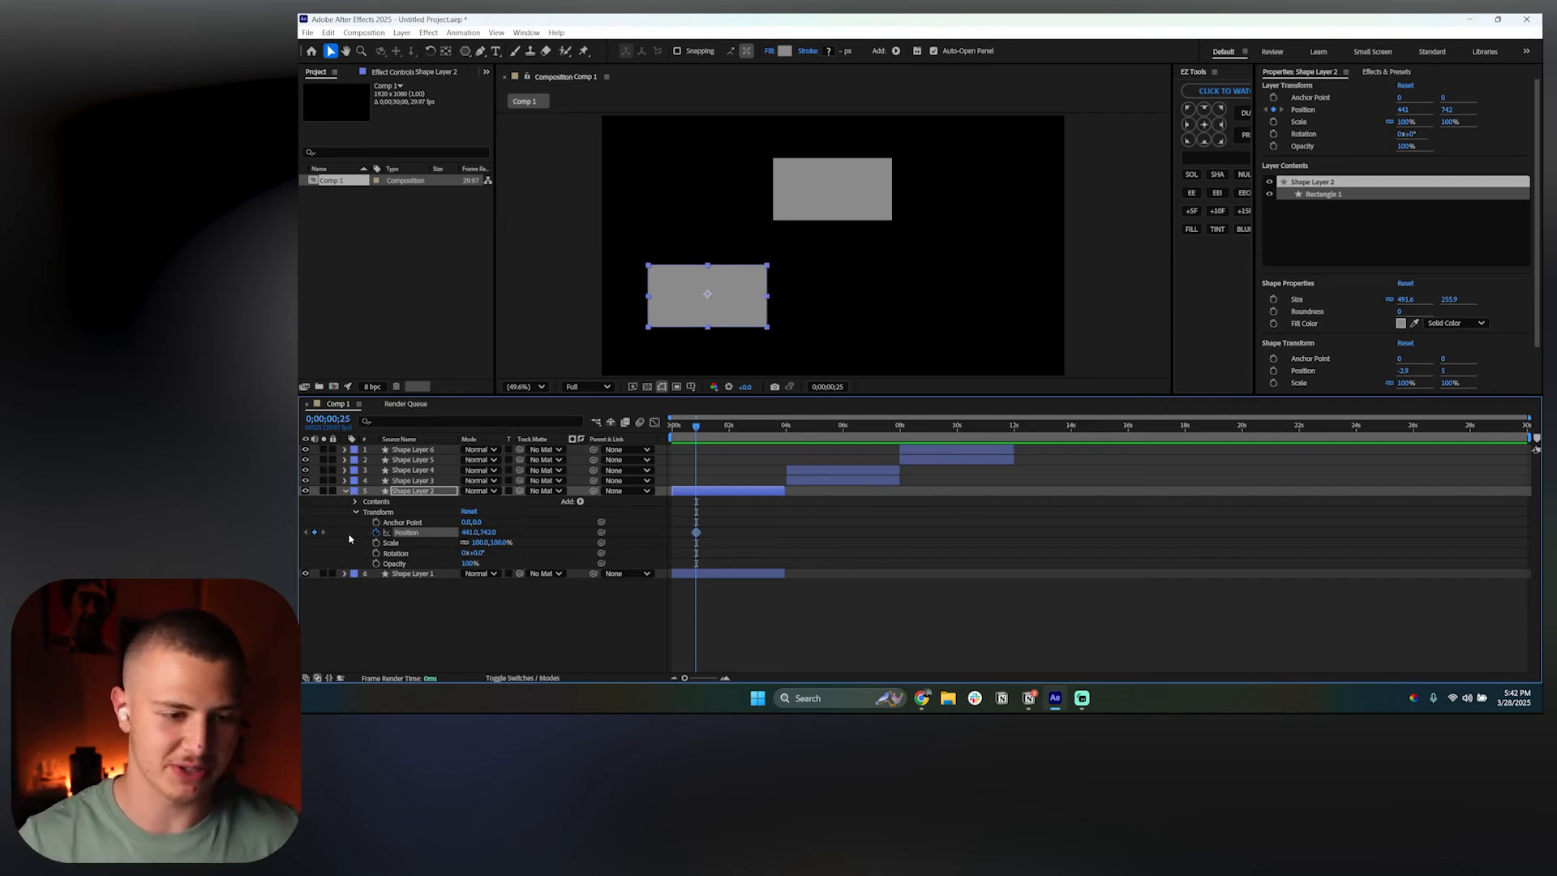
{"action": "left_click", "coordinate": [758, 425]}
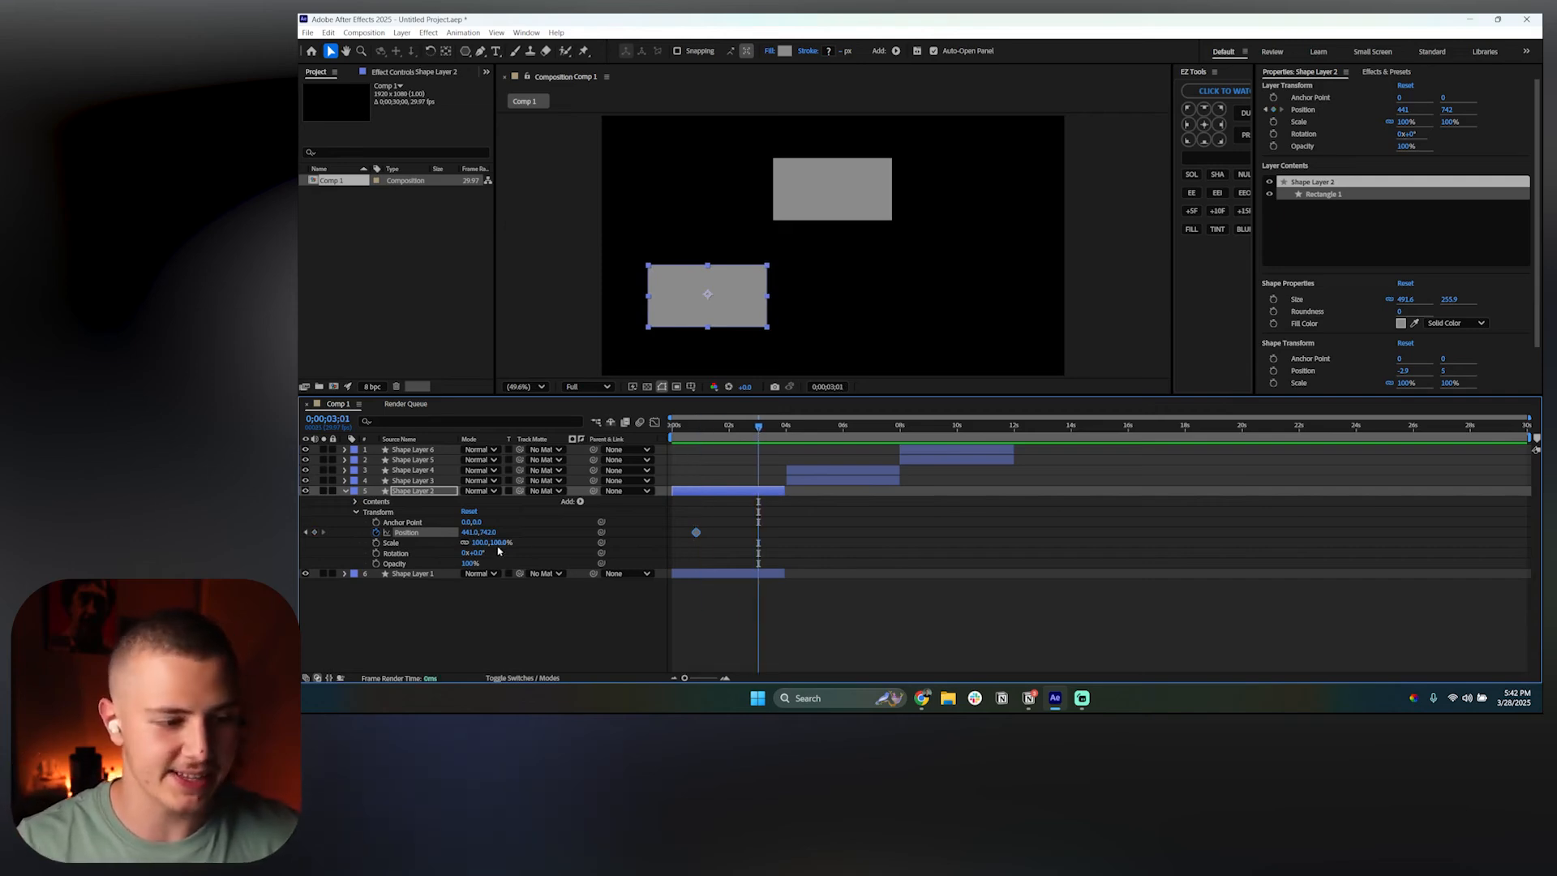
{"action": "left_click_drag", "start_coordinate": [505, 532], "coordinate": [1059, 524]}
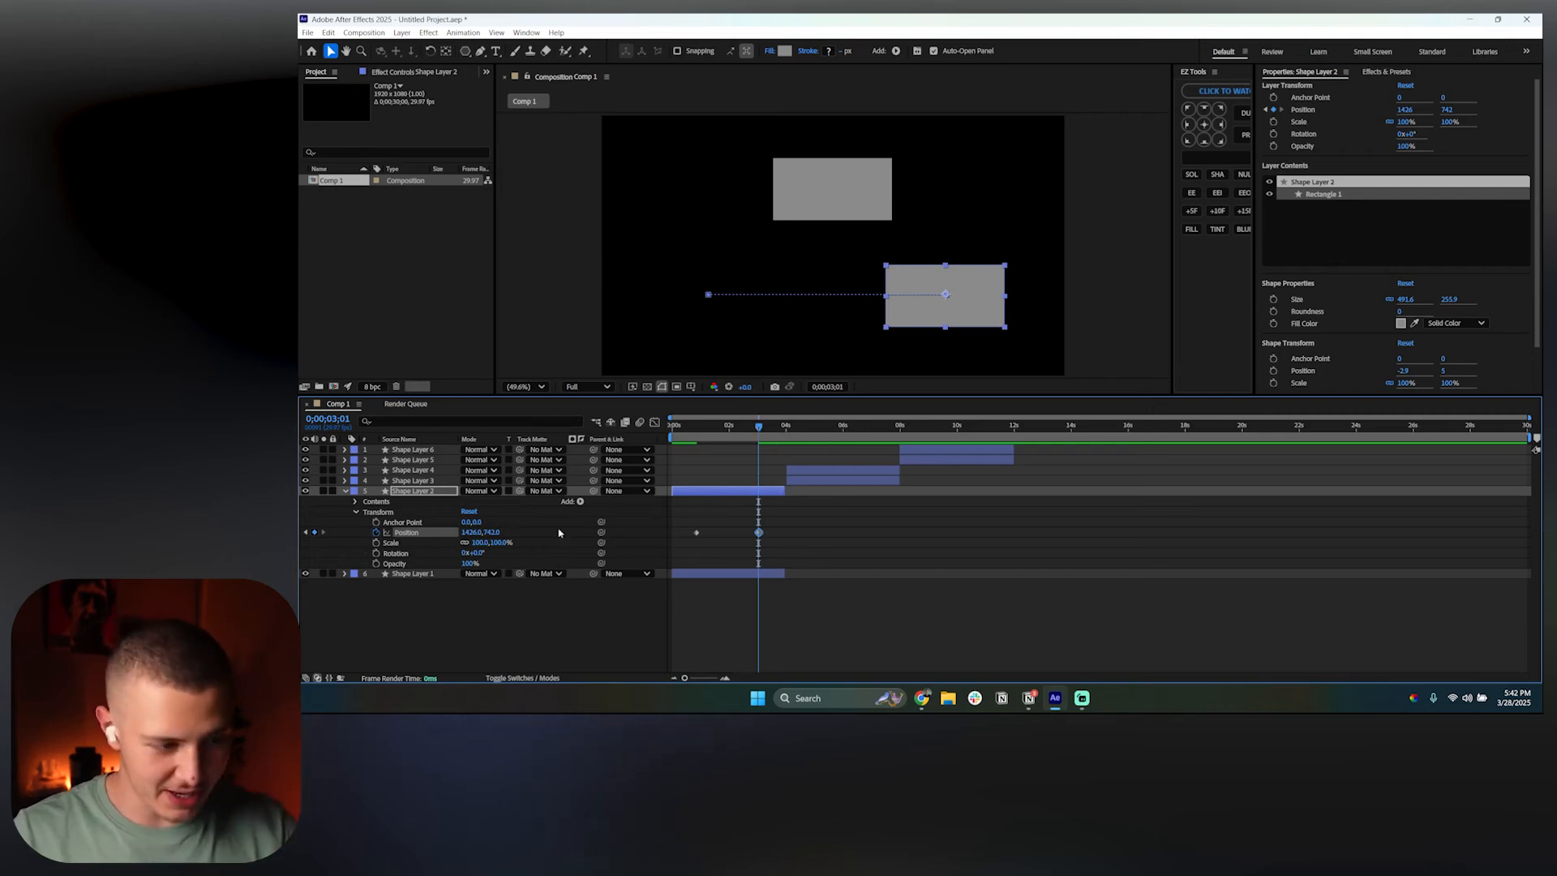
Step: Jump between the lower rectangle's two Position keyframes and preview its movement from near the start of the composition
{"action": "left_click", "coordinate": [307, 532]}
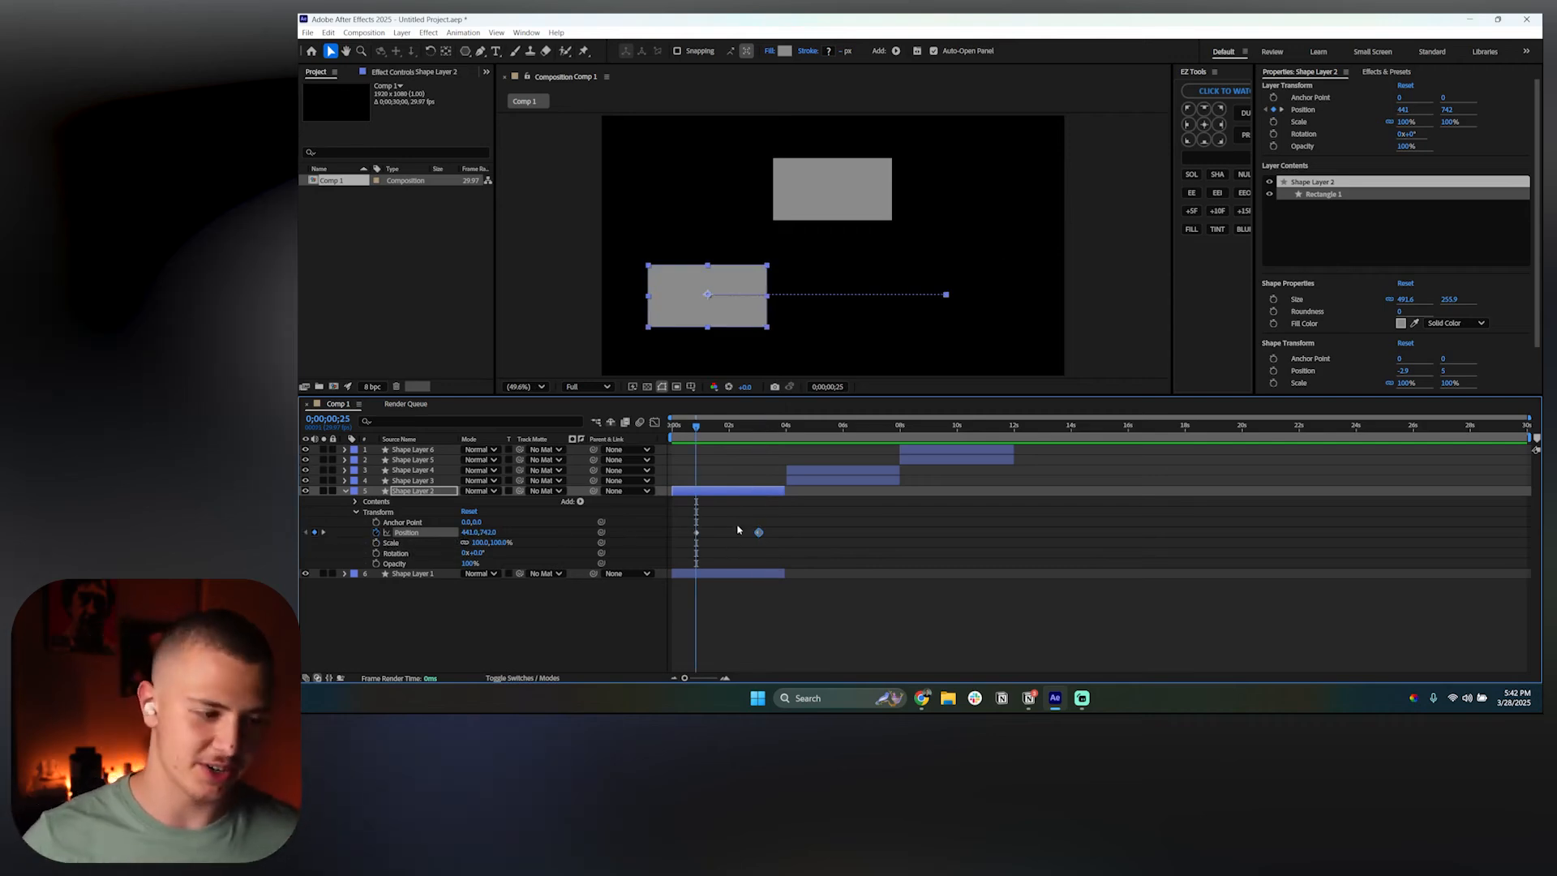
{"action": "left_click", "coordinate": [323, 533]}
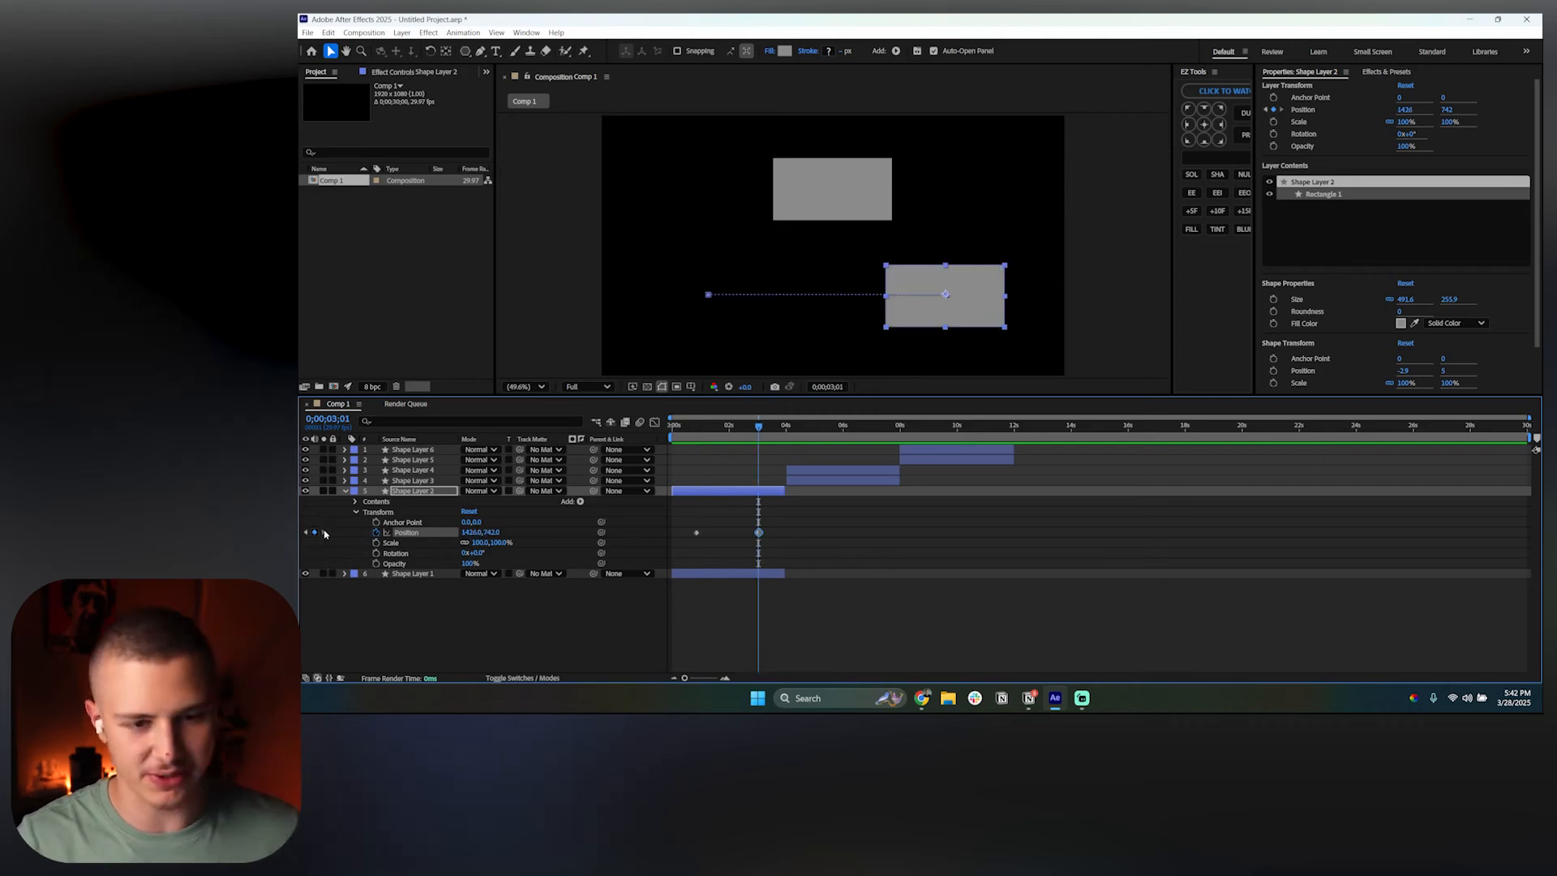
{"action": "left_click", "coordinate": [862, 573]}
{"action": "left_click", "coordinate": [682, 439]}
{"action": "key", "text": "space"}
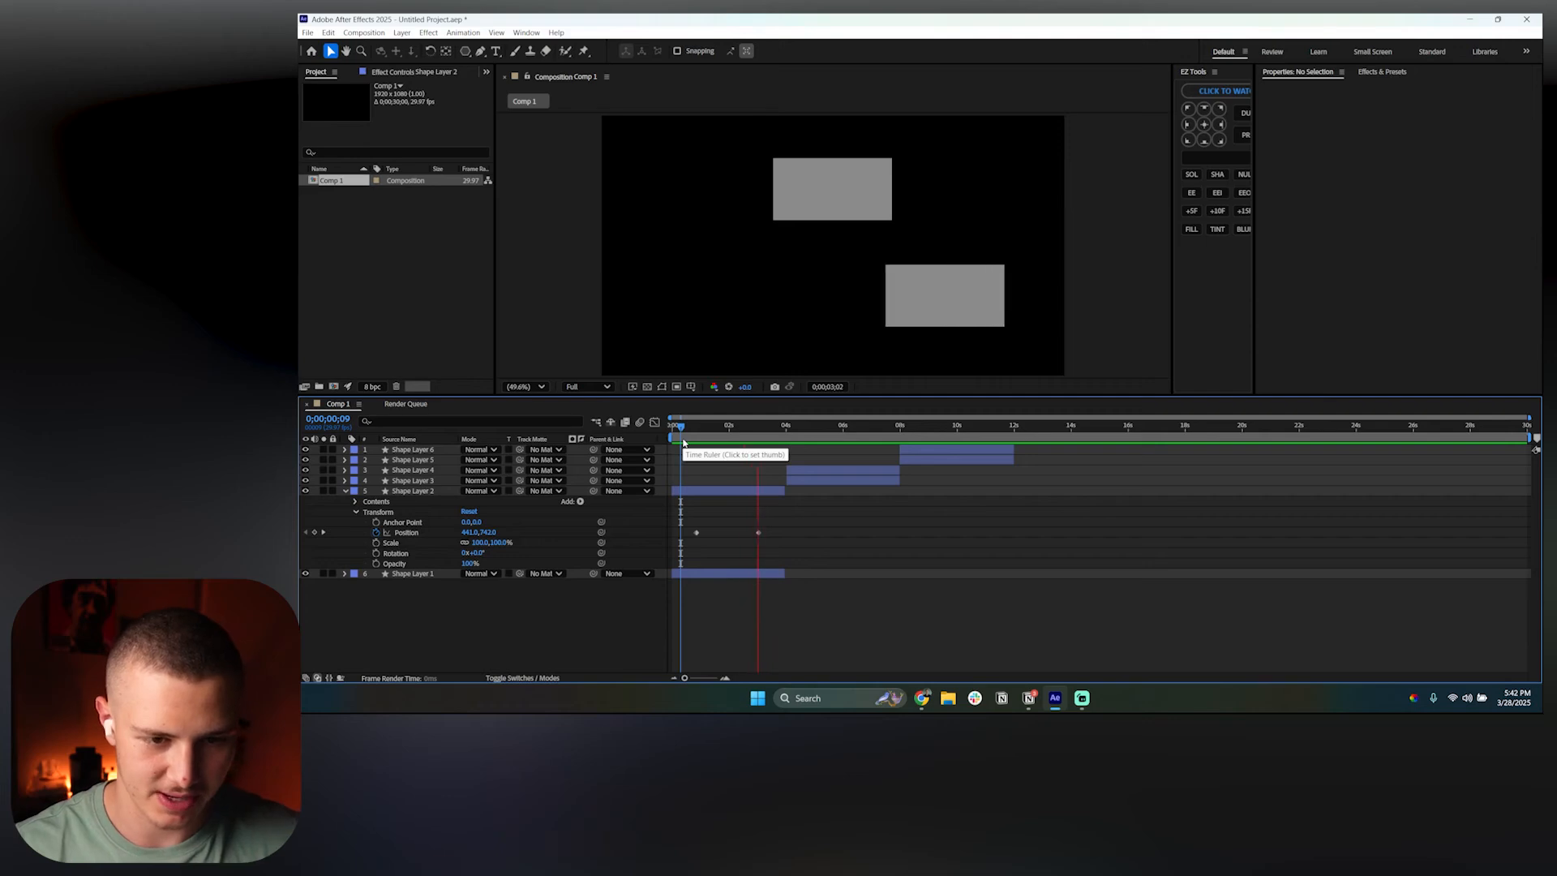
{"action": "key", "text": "space"}
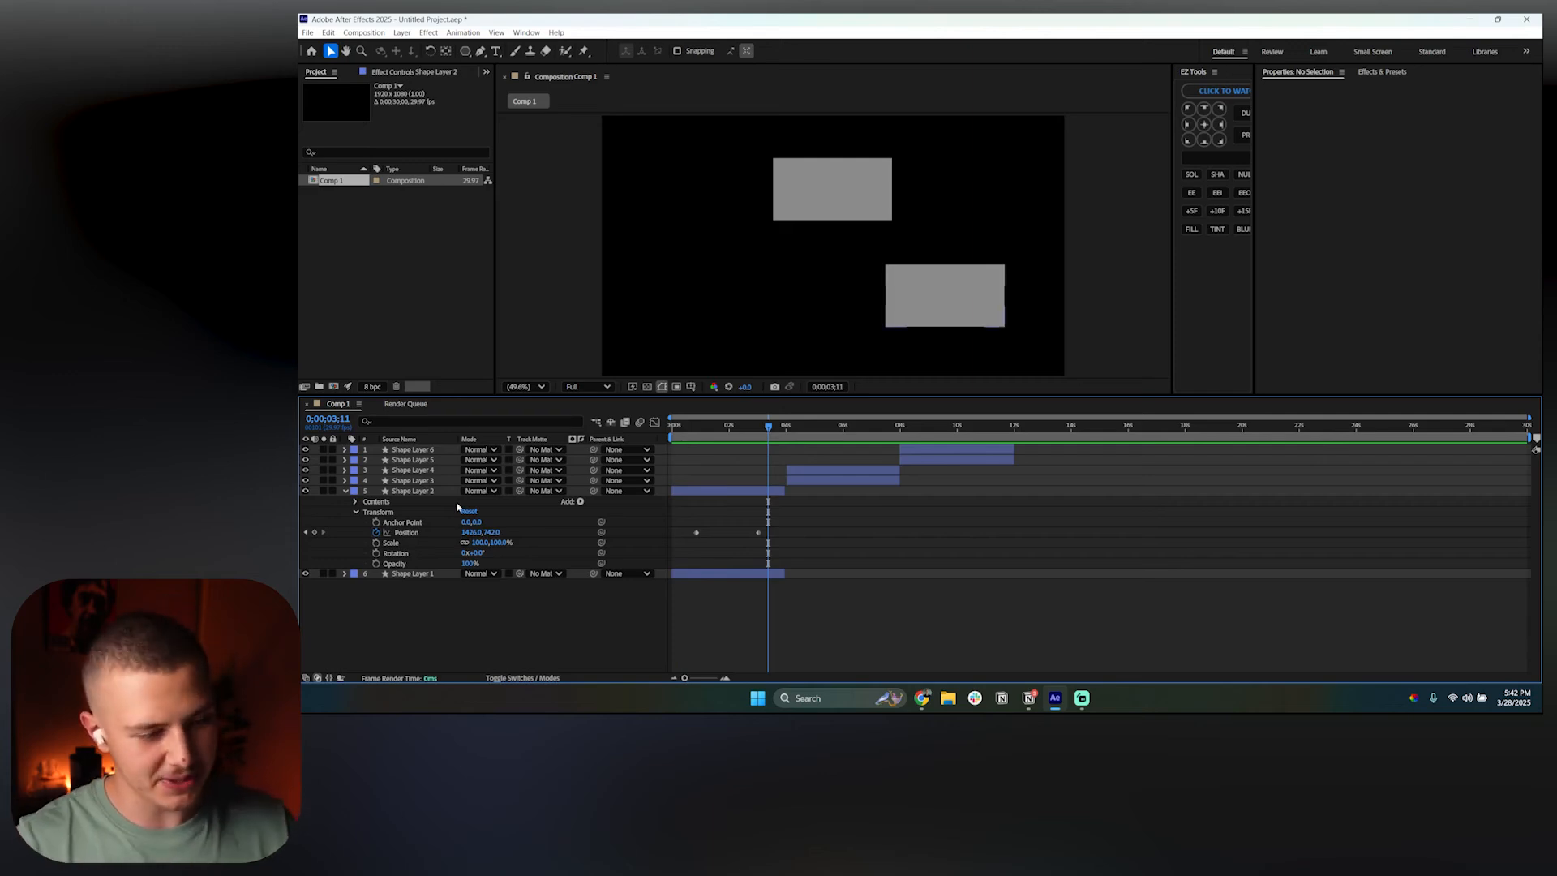
Step: Set the current time to 0;00;00;28, collapse Shape Layer 2's Transform group, and leave no layer selected
{"action": "left_click", "coordinate": [698, 439]}
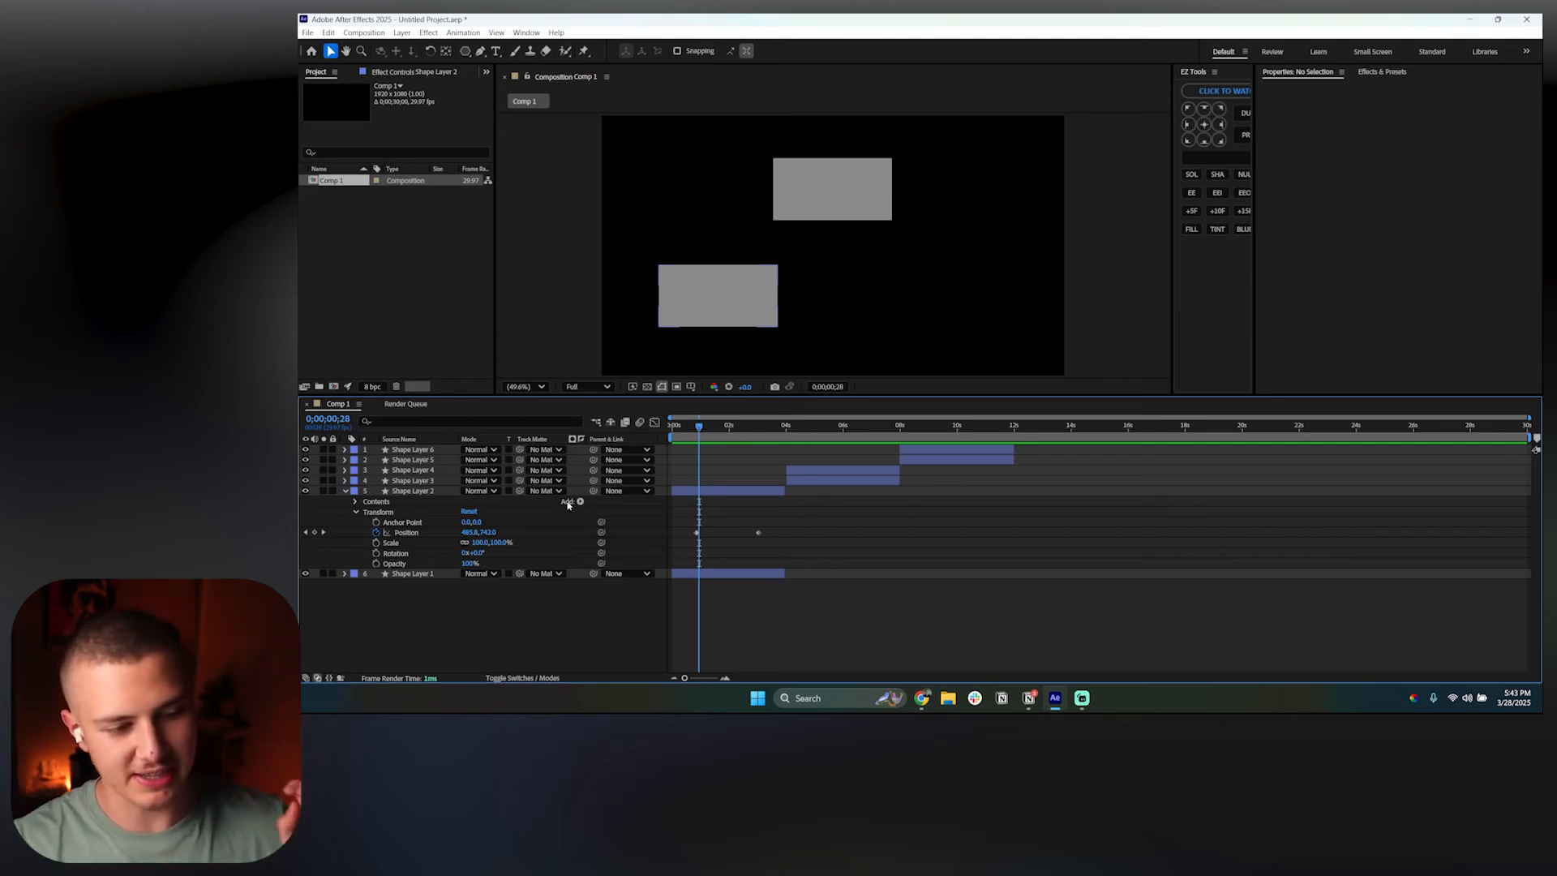
{"action": "left_click", "coordinate": [751, 491]}
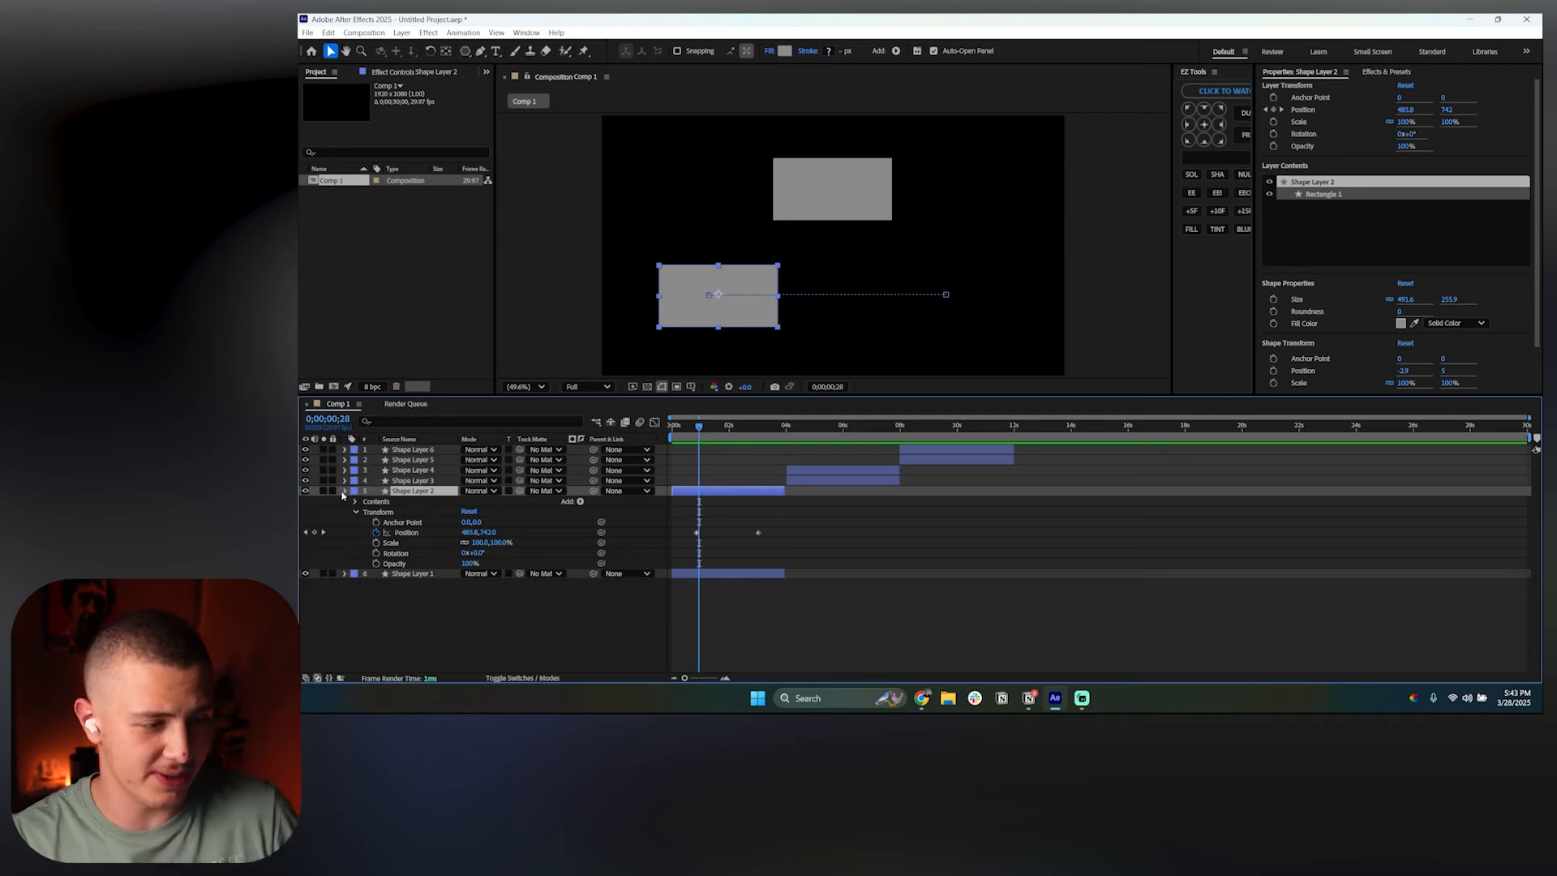
{"action": "left_click", "coordinate": [345, 492]}
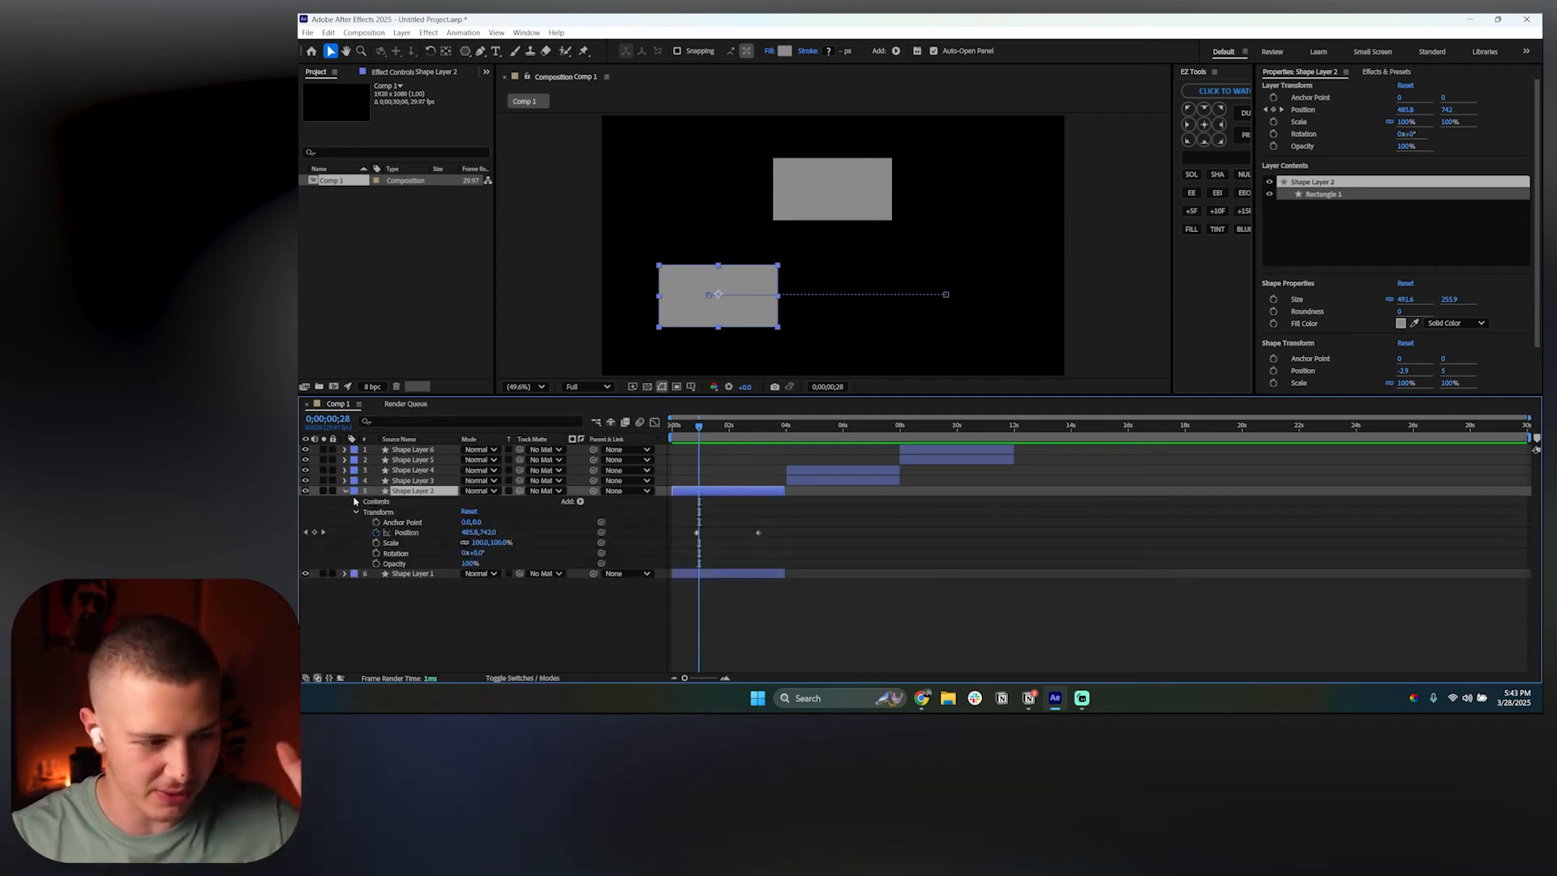
{"action": "left_click", "coordinate": [355, 511]}
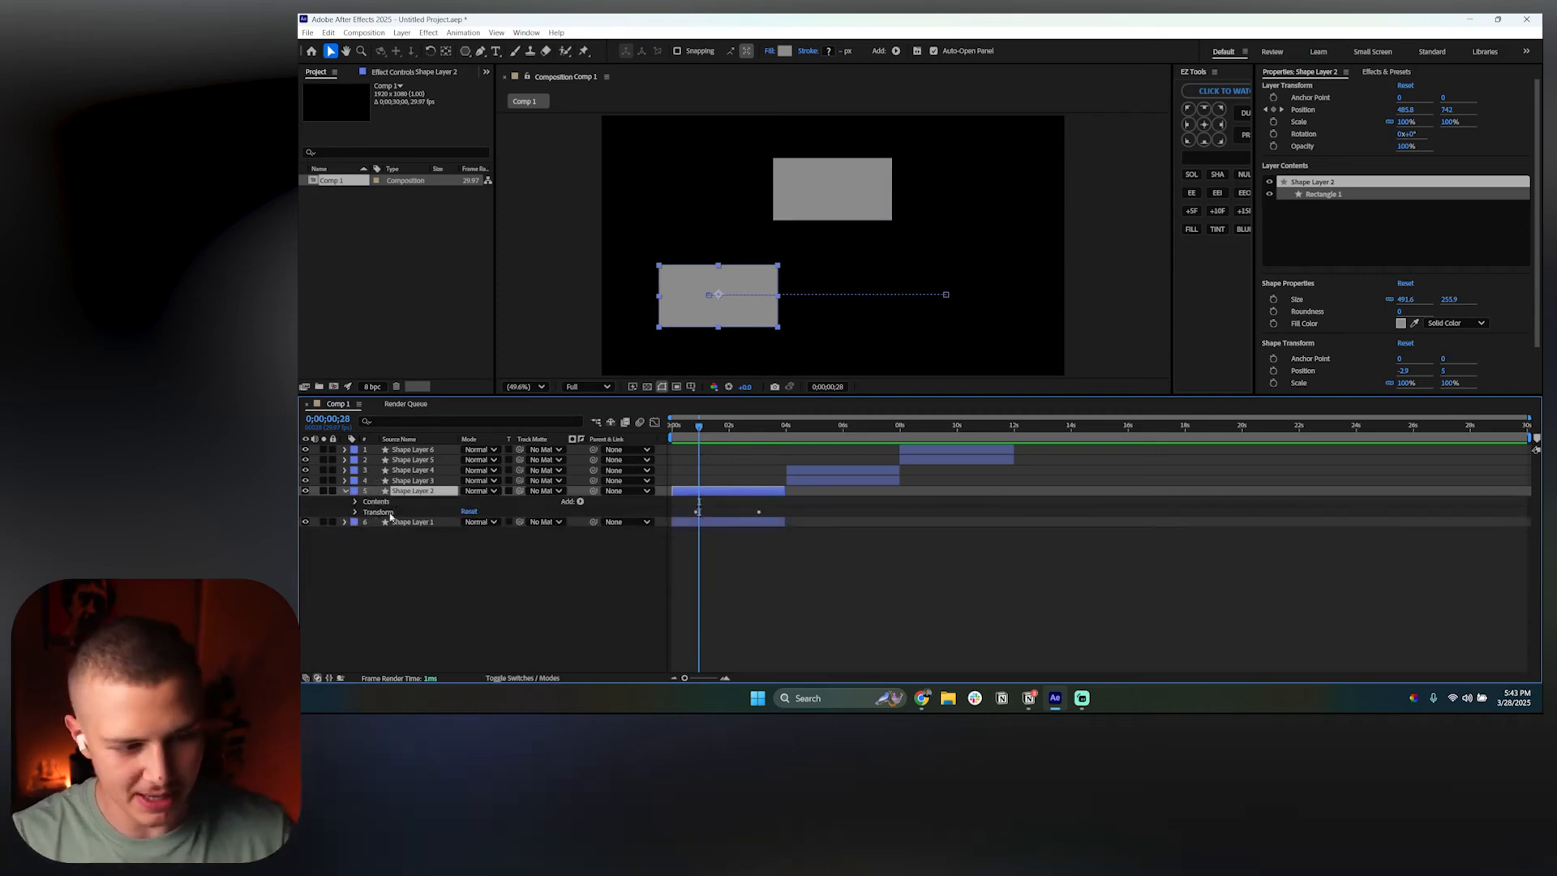
{"action": "left_click", "coordinate": [384, 512]}
{"action": "left_click", "coordinate": [502, 585]}
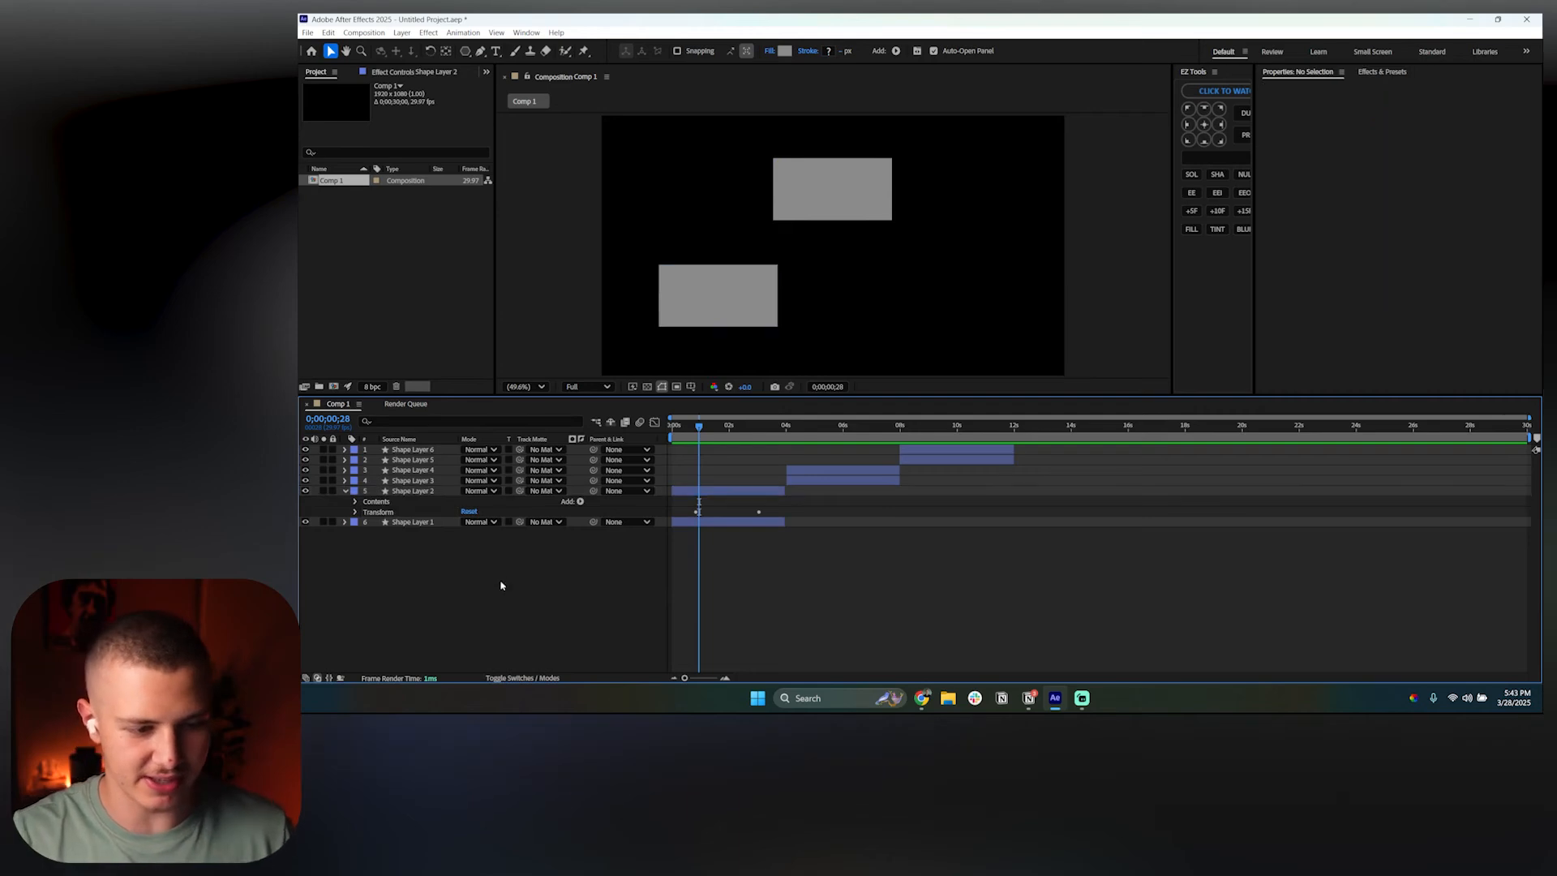
Step: Reveal only the Position property of Shape Layer 2 and select both of its keyframes
{"action": "left_click", "coordinate": [345, 492]}
{"action": "left_click", "coordinate": [685, 490]}
{"action": "key", "text": "p"}
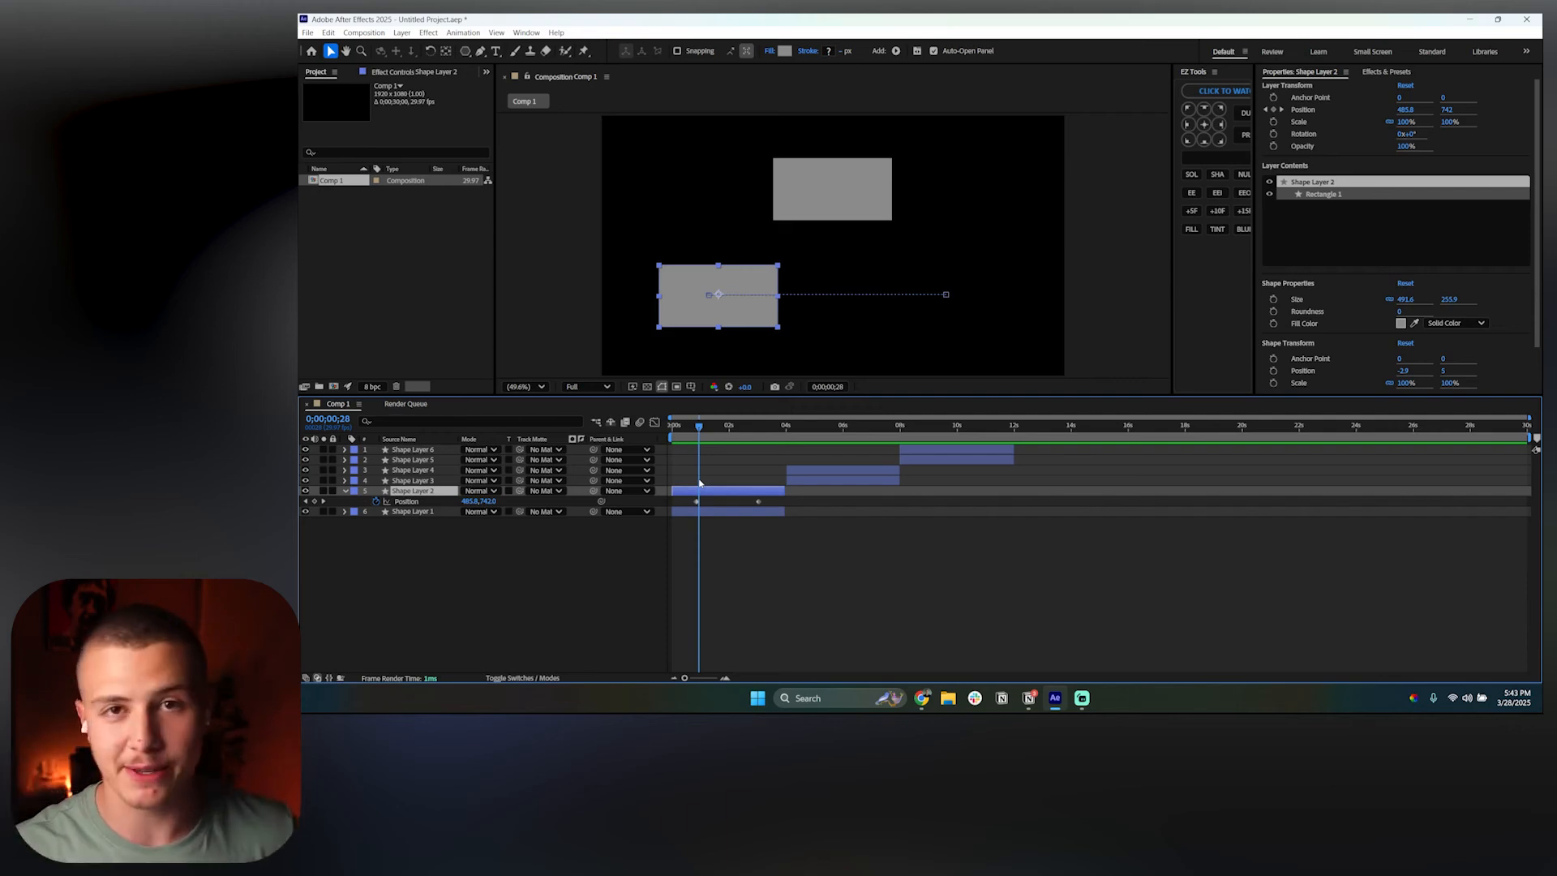
{"action": "left_click", "coordinate": [405, 501]}
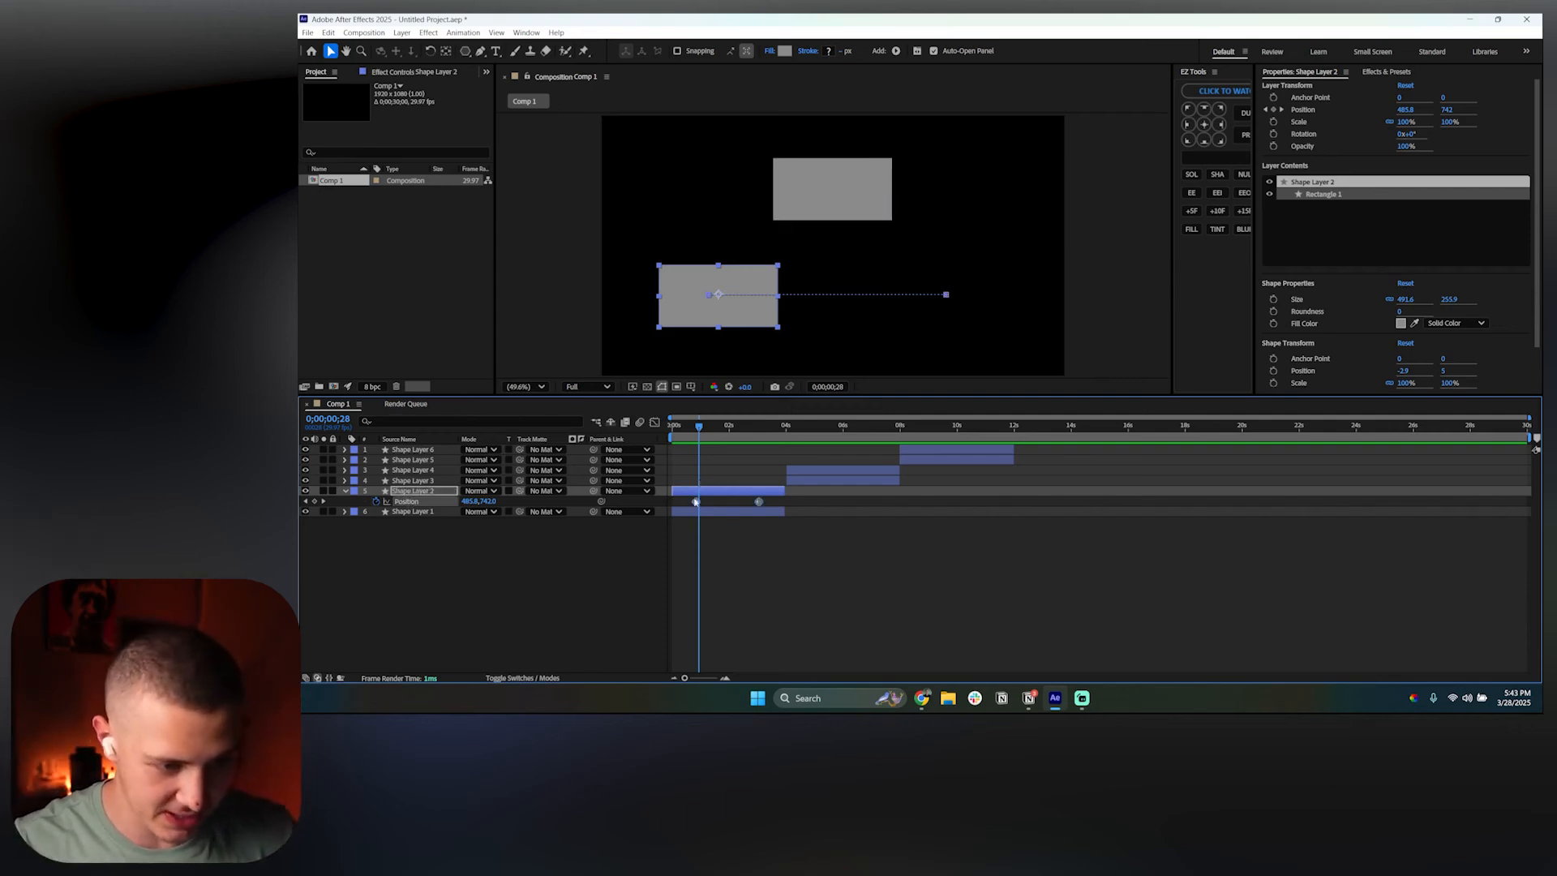
Step: Try animating the lower rectangle's Scale from 100% at 0;00;00;28 to 145% at 0;00;02;27
{"action": "left_click", "coordinate": [344, 490]}
{"action": "left_click", "coordinate": [345, 490]}
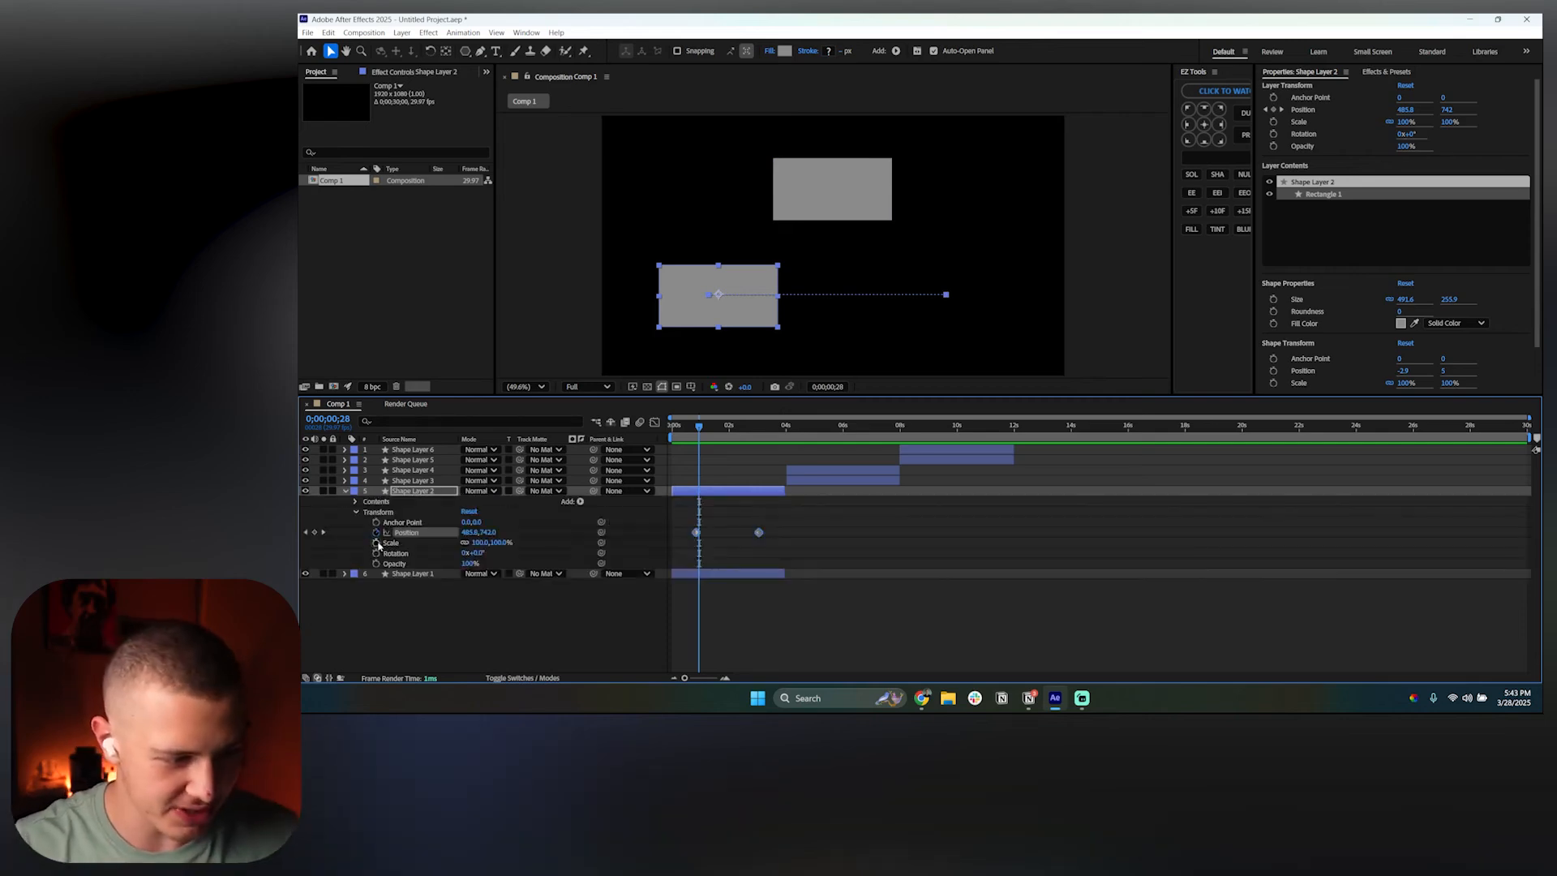
{"action": "left_click", "coordinate": [376, 543]}
{"action": "left_click_drag", "start_coordinate": [702, 430], "coordinate": [754, 428]}
{"action": "left_click_drag", "start_coordinate": [480, 543], "coordinate": [500, 542]}
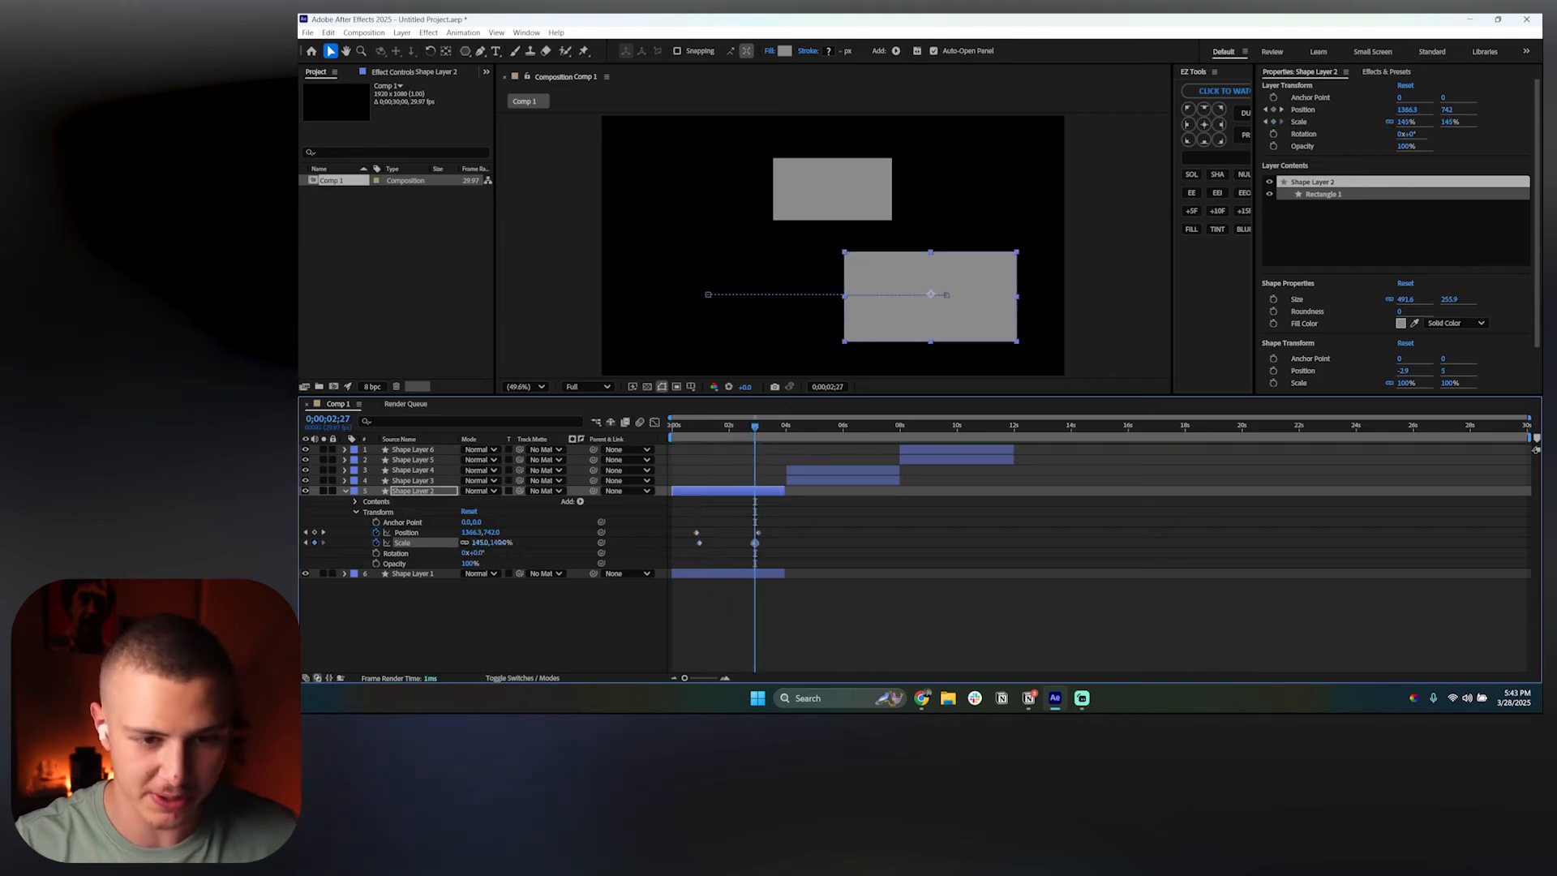
Step: Preview the lower rectangle's combined movement and scaling from 0;00;00;13 with no layer selected
{"action": "left_click", "coordinate": [886, 537]}
{"action": "left_click", "coordinate": [684, 426]}
{"action": "key", "text": "space"}
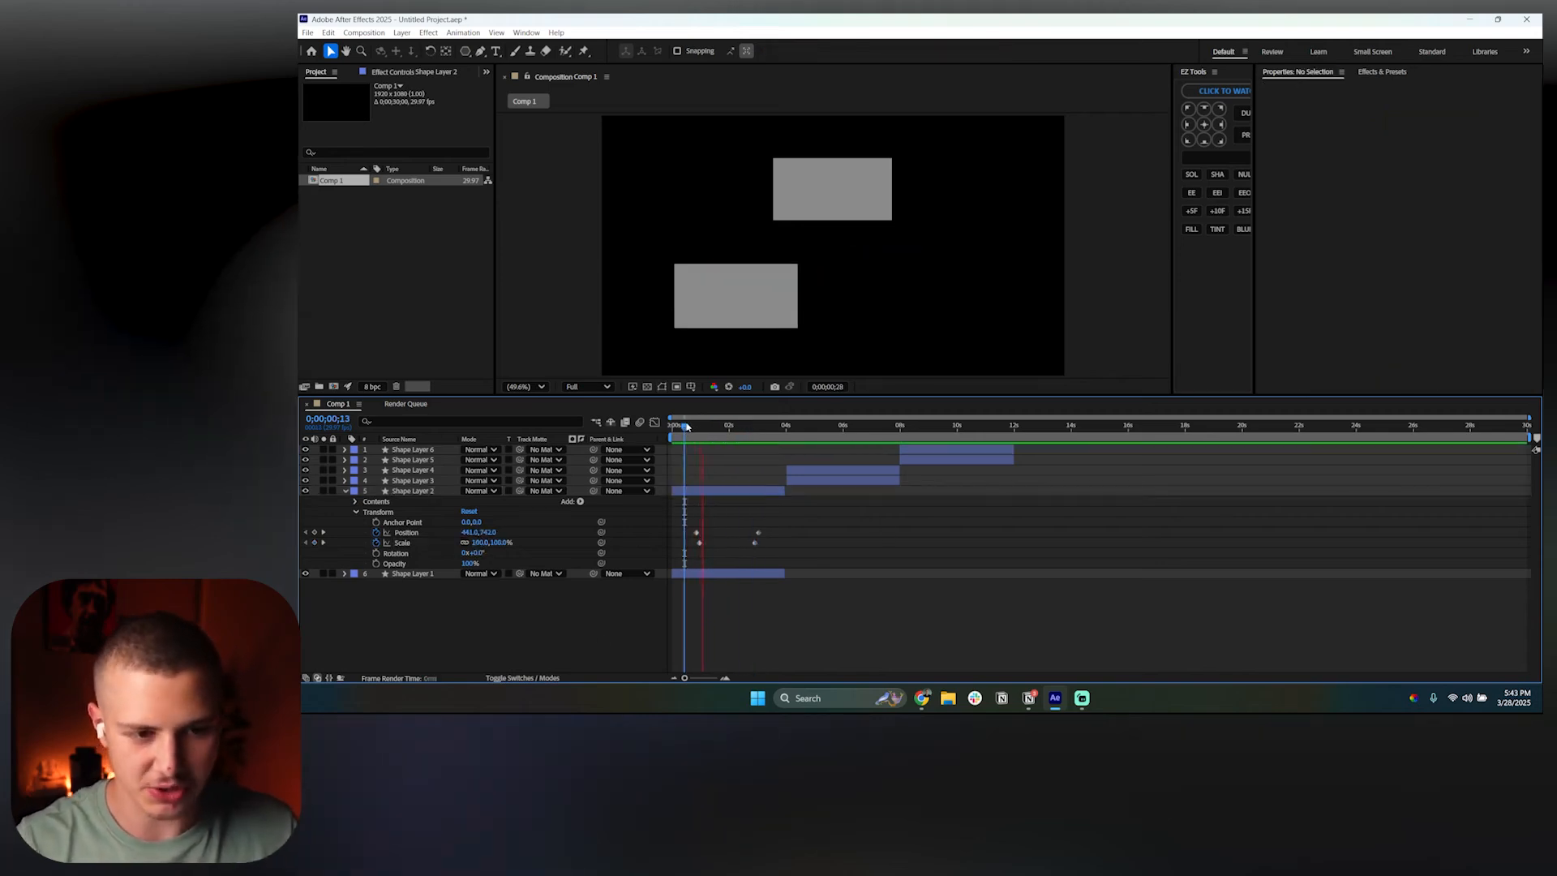
{"action": "key", "text": "space"}
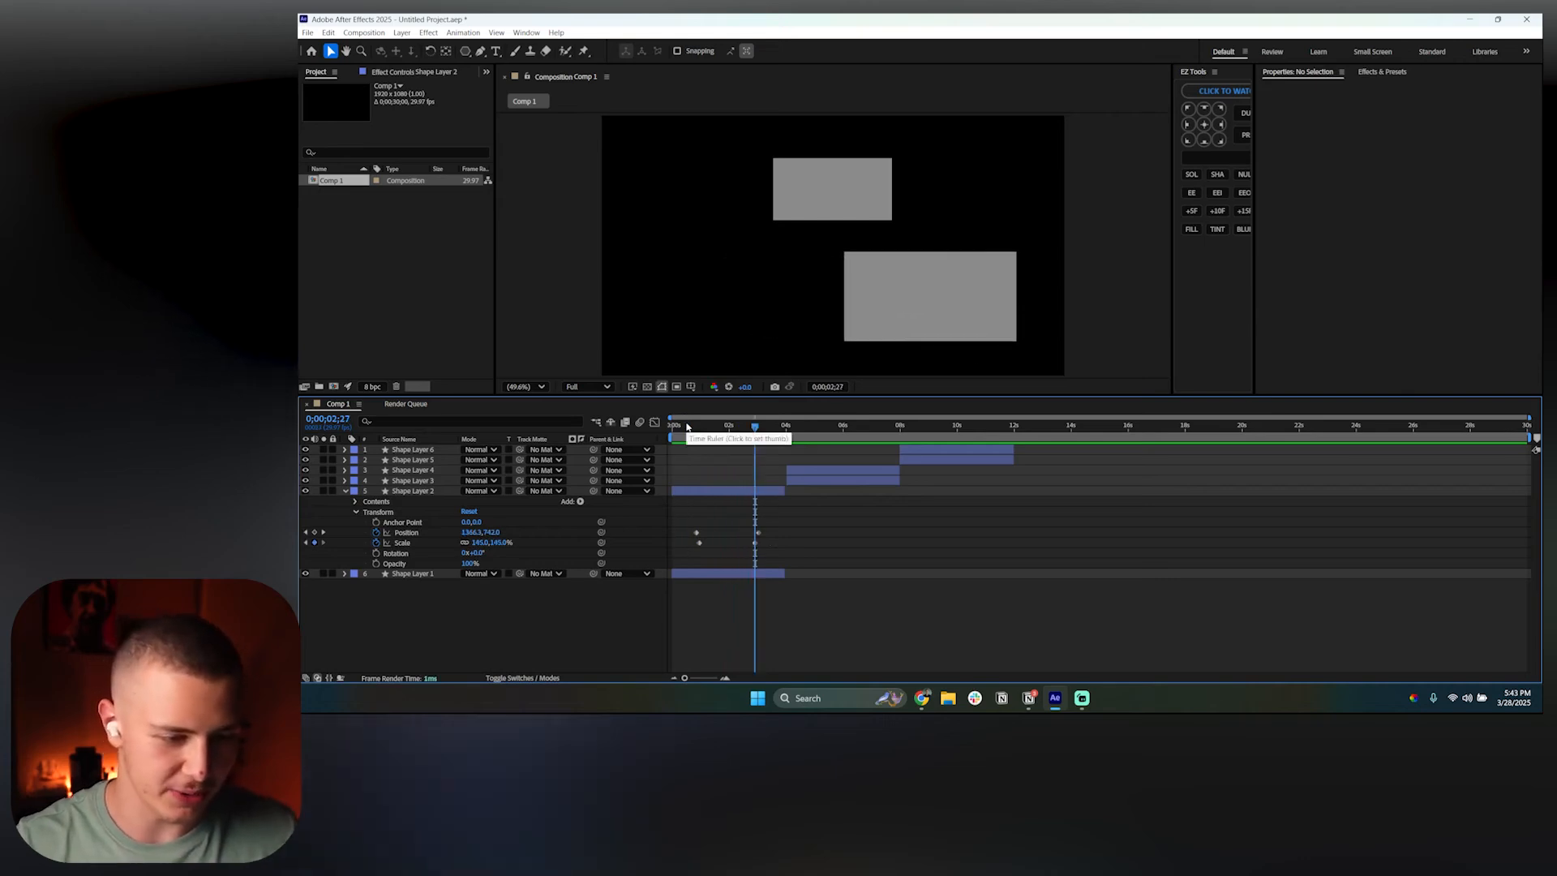
Step: Show only Shape Layer 2's animated properties and delete its two Scale keyframes
{"action": "left_click", "coordinate": [714, 492]}
{"action": "key", "text": "u"}
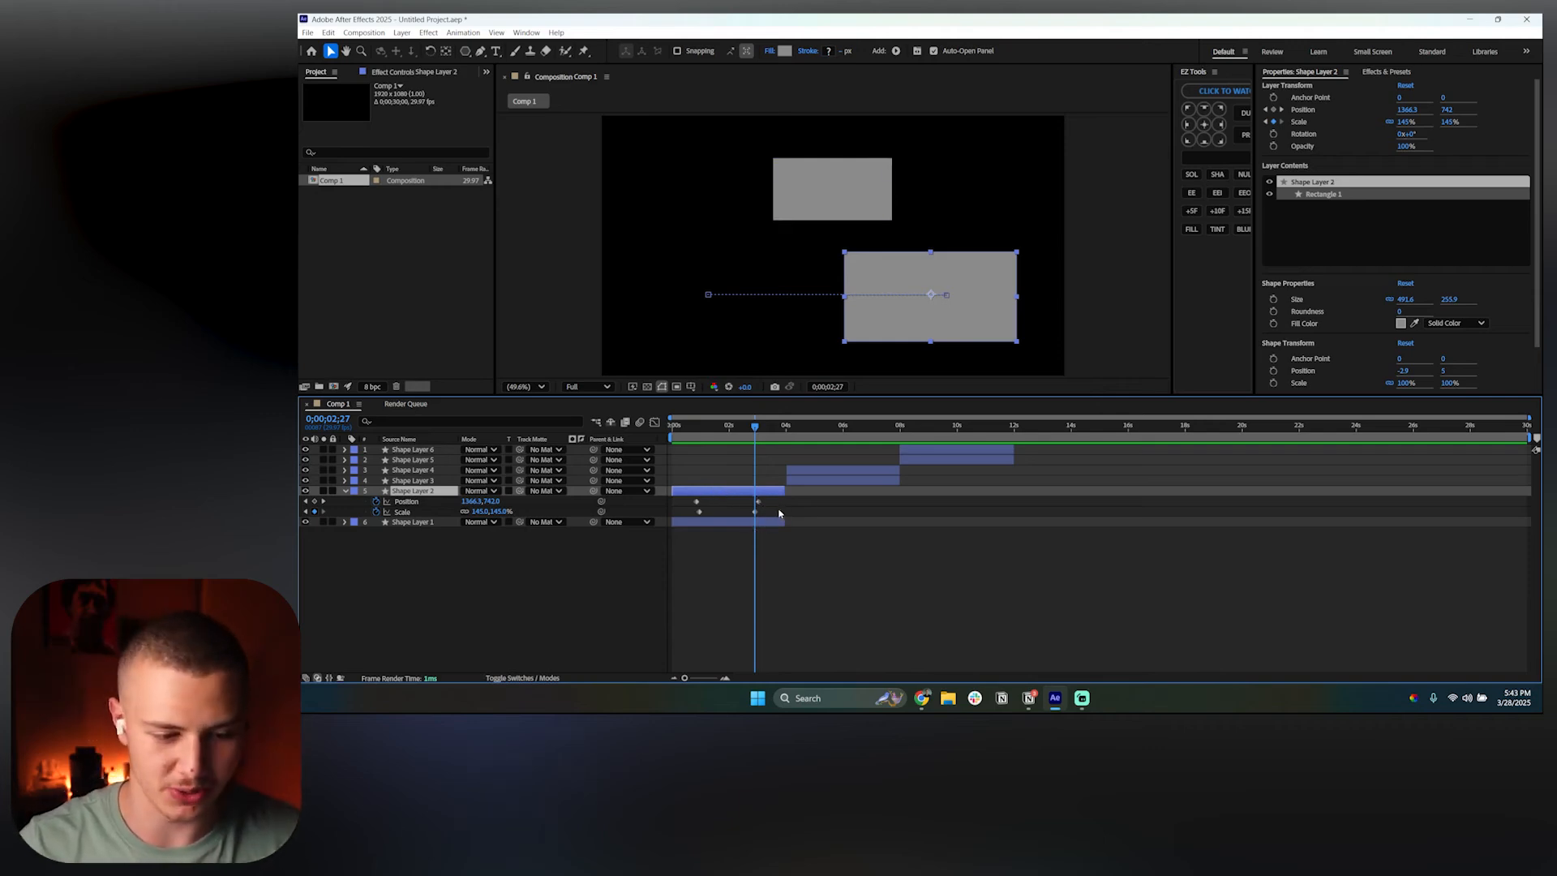
{"action": "left_click_drag", "start_coordinate": [780, 507], "coordinate": [677, 524]}
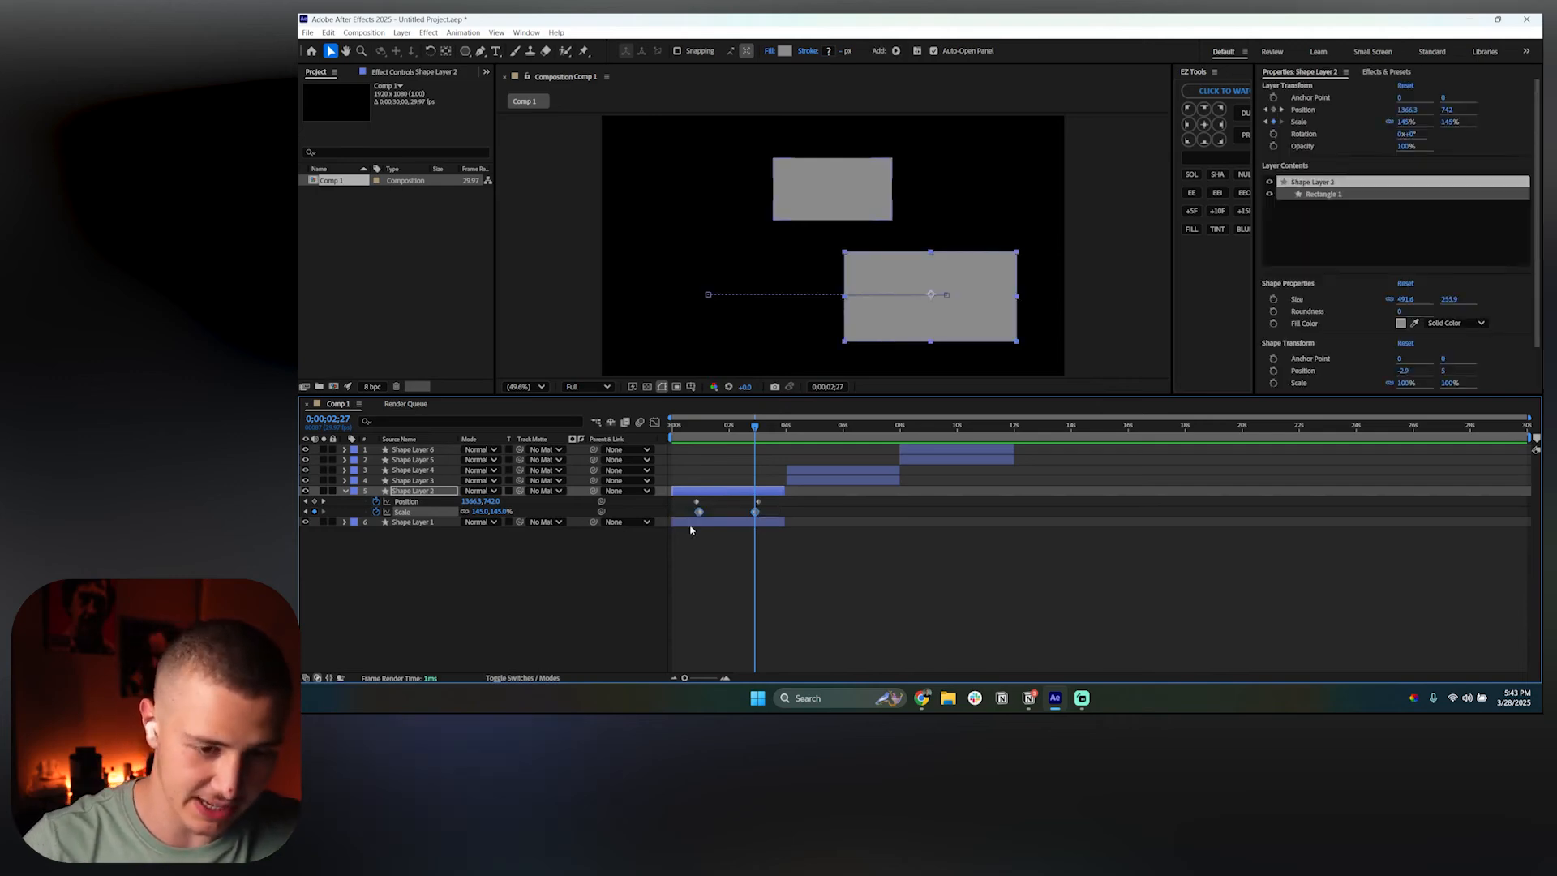
{"action": "key", "text": "Delete"}
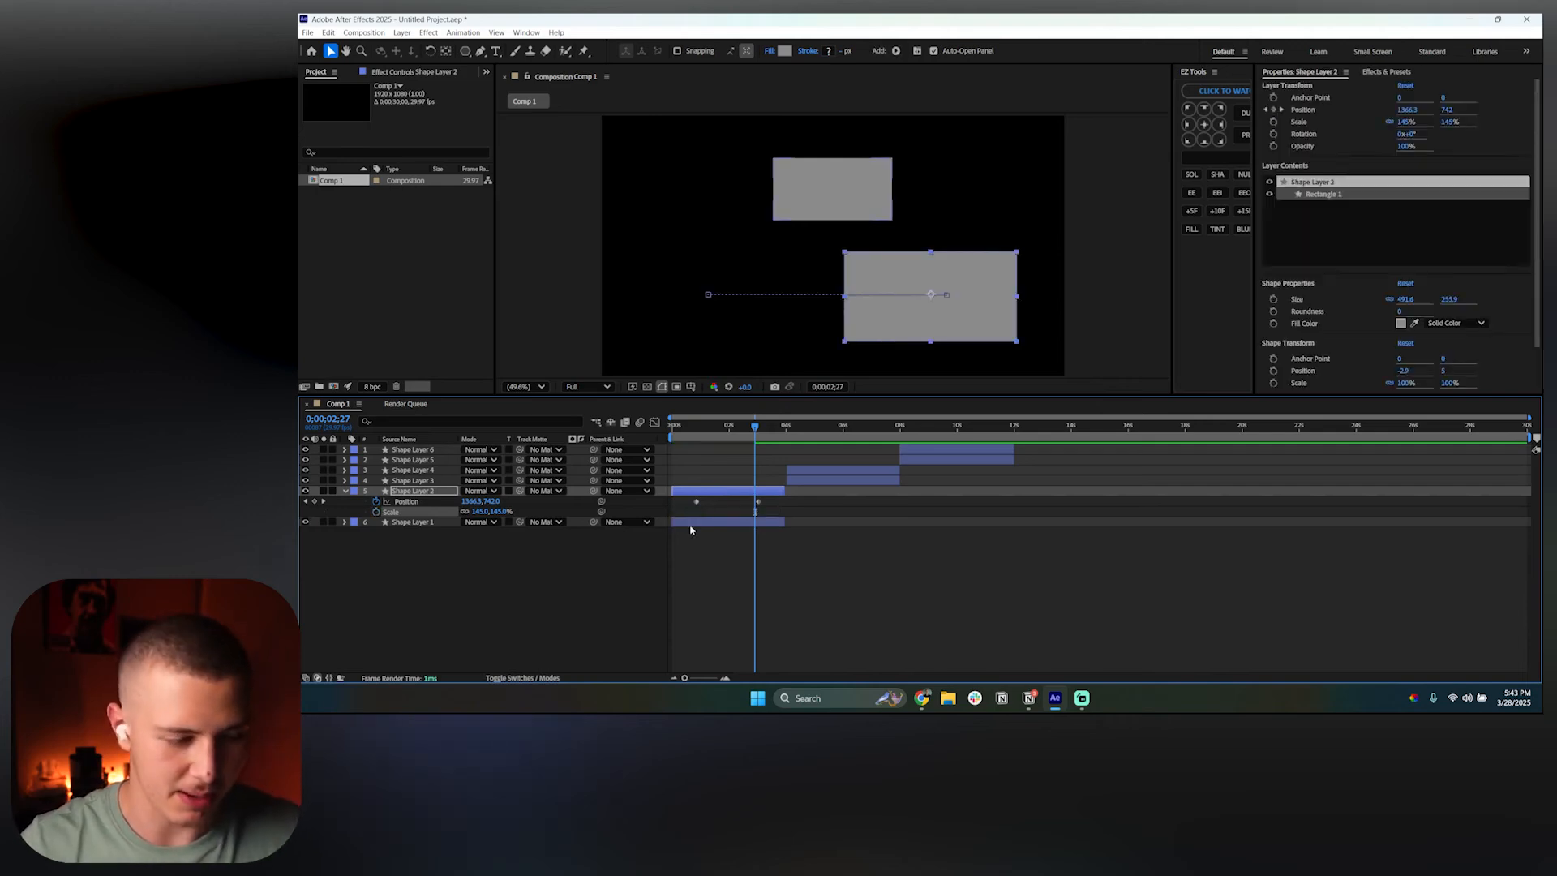
Step: Undo the Scale keyframe deletion and the lower rectangle's Scale animation, leaving no layer selected
{"action": "key", "text": "ctrl+z"}
{"action": "key", "text": "ctrl+z"}
{"action": "key", "text": "ctrl+z"}
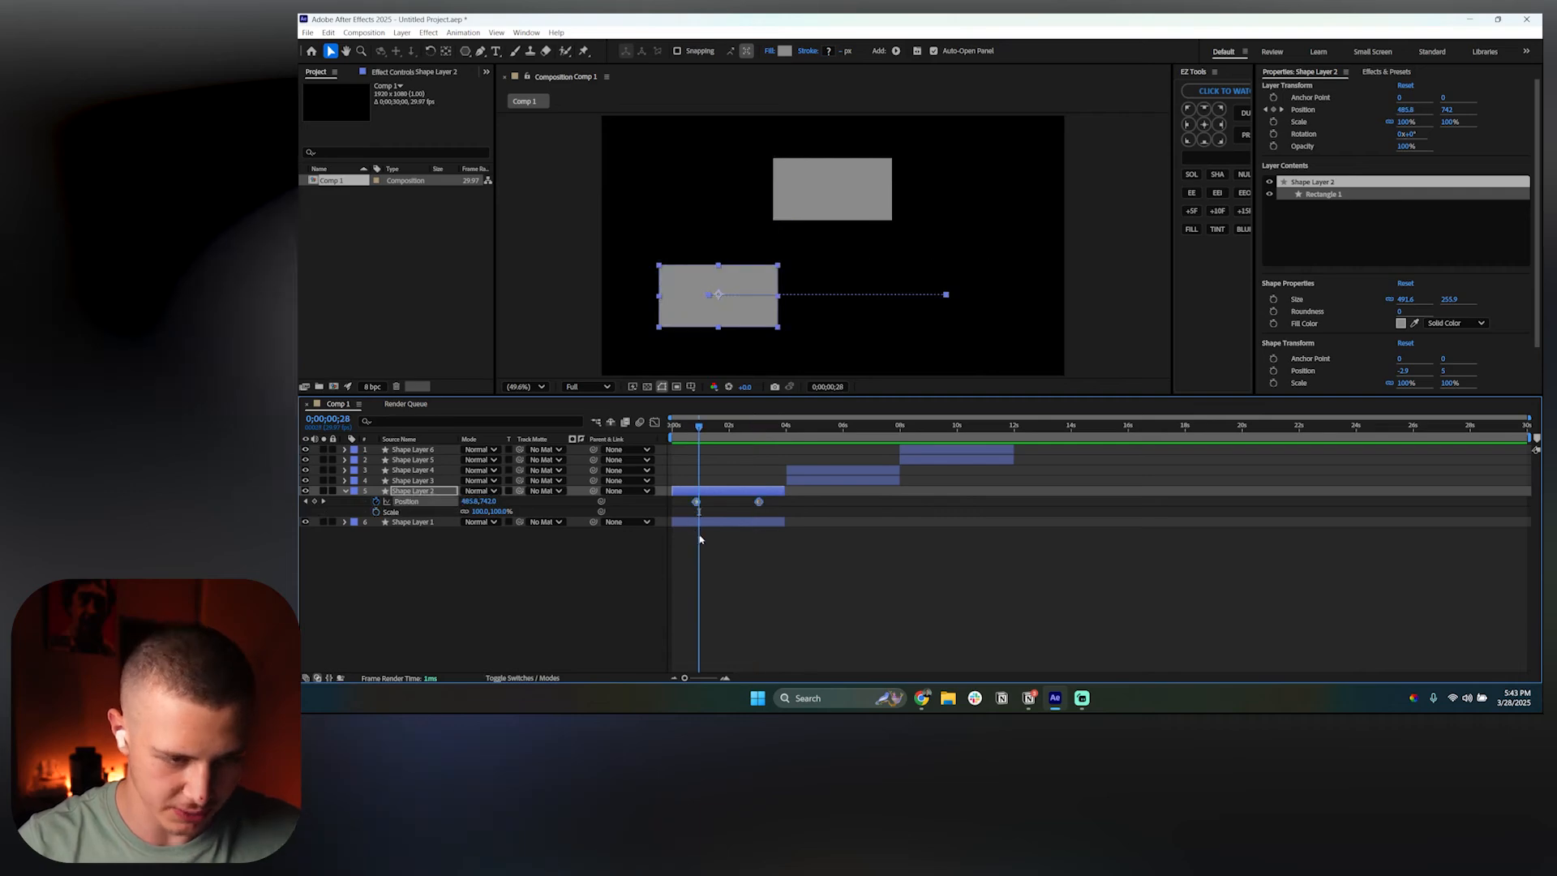
{"action": "left_click", "coordinate": [738, 548]}
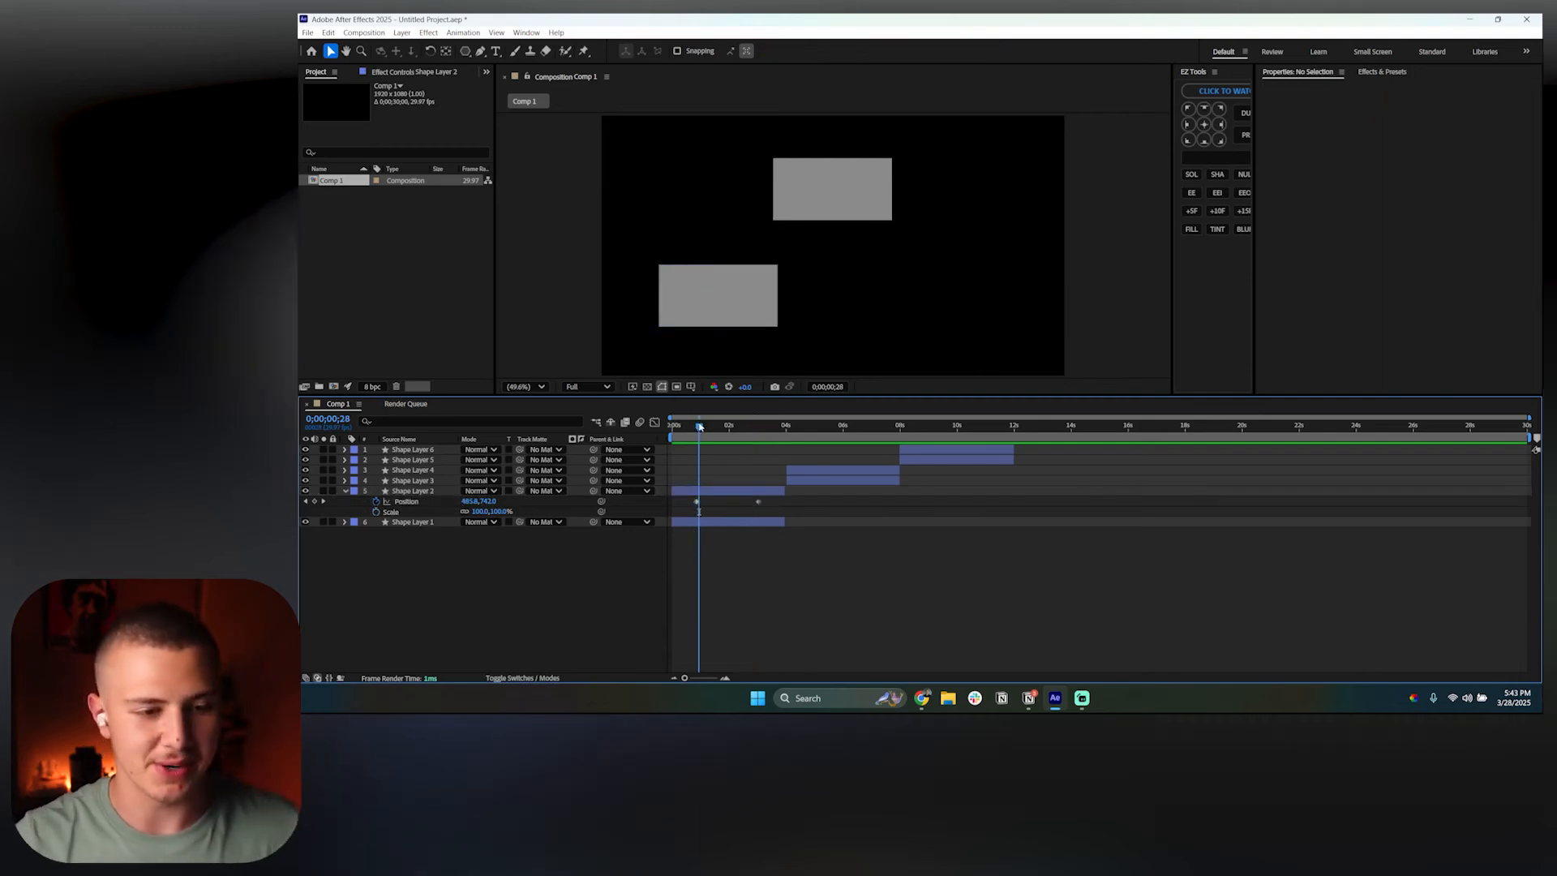
Step: Animate the upper rectangle's Position from 448, 300 at 0;00;00;24 to 1431, 300 at 0;00;03;02
{"action": "mouse_move", "coordinate": [699, 427]}
{"action": "left_mouse_down"}
{"action": "mouse_move", "coordinate": [771, 432]}
{"action": "mouse_move", "coordinate": [695, 431]}
{"action": "left_mouse_up"}
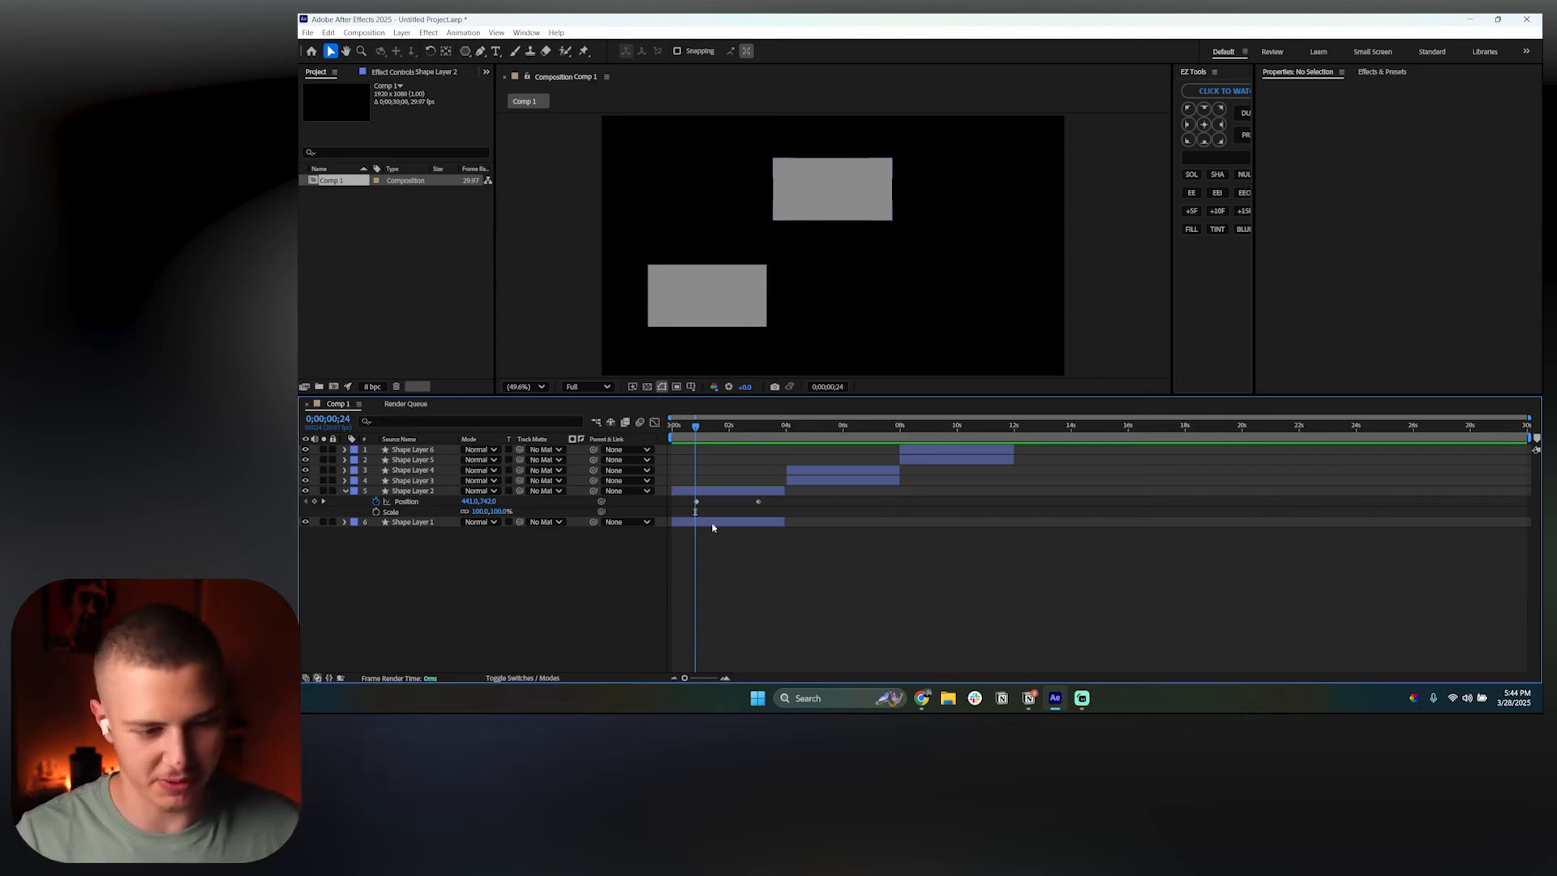
{"action": "left_click", "coordinate": [412, 523]}
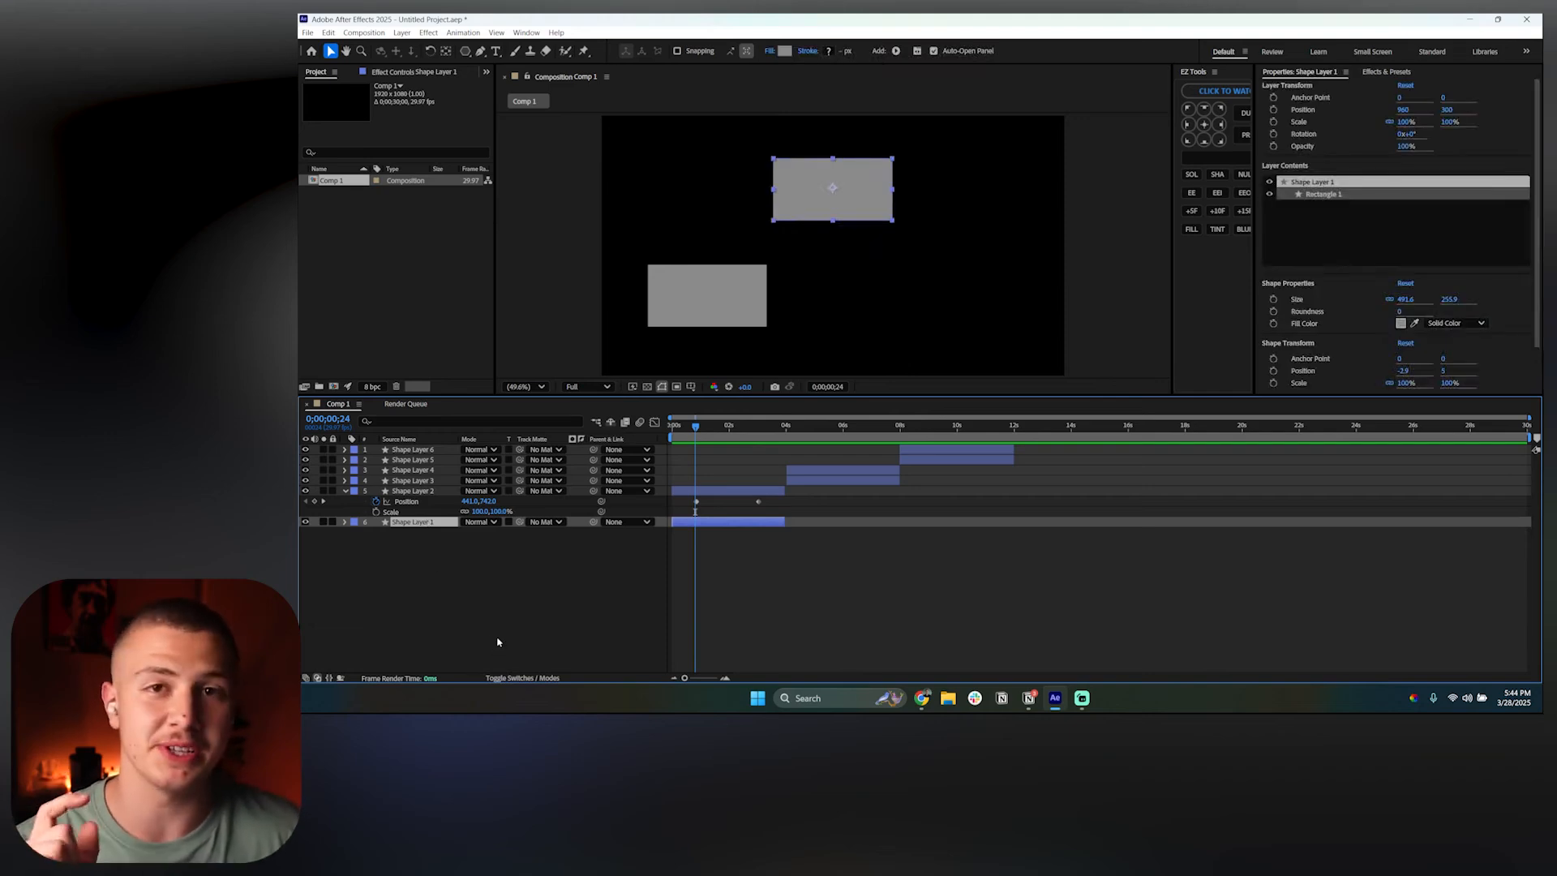
{"action": "key", "text": "p"}
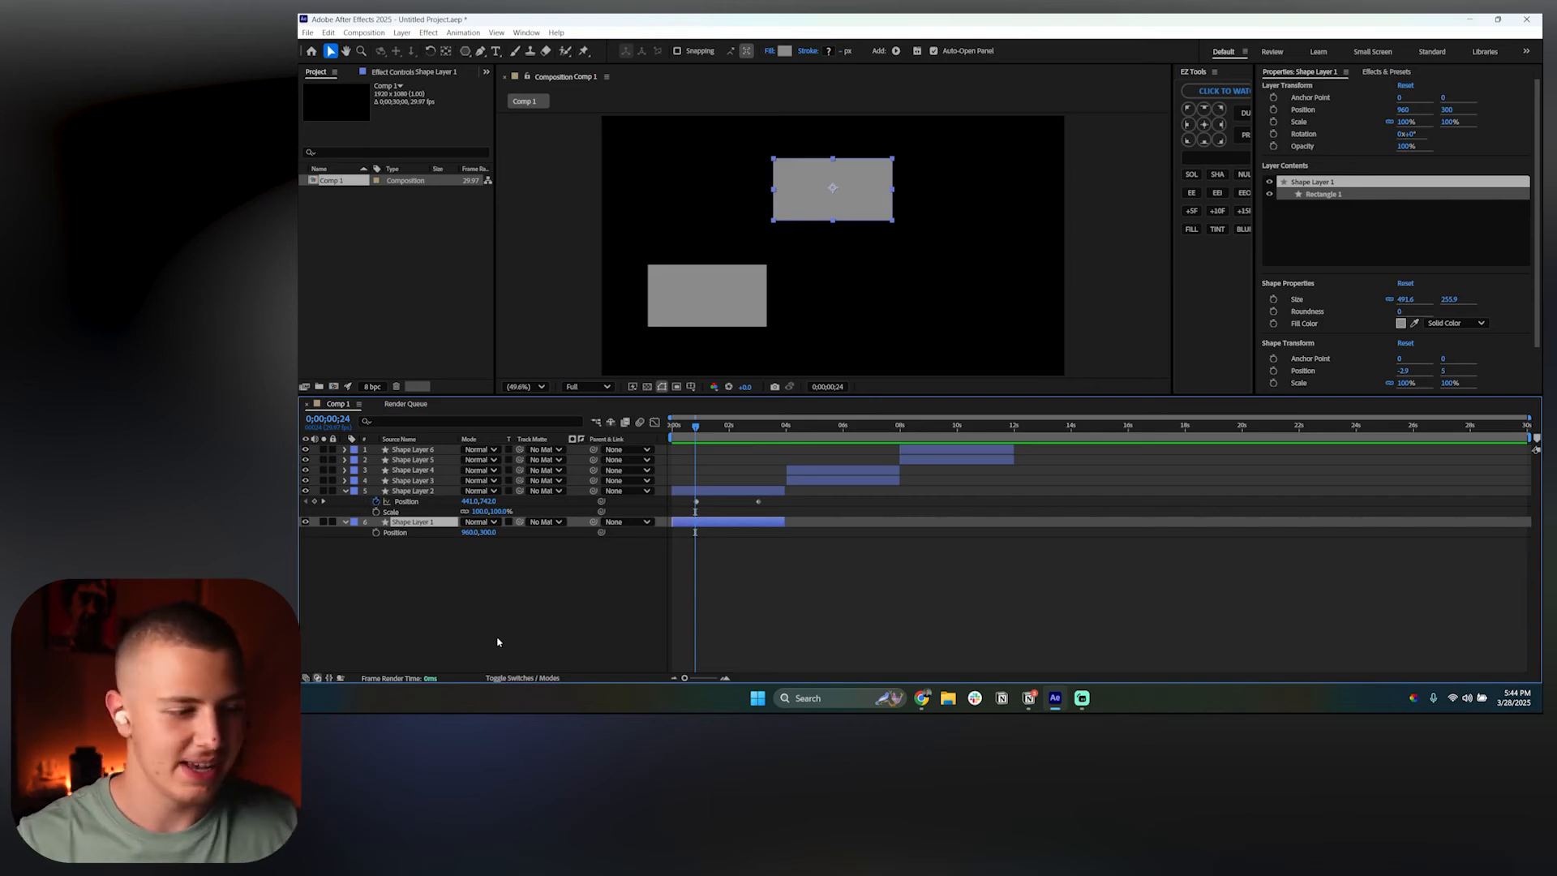
{"action": "left_click", "coordinate": [376, 532]}
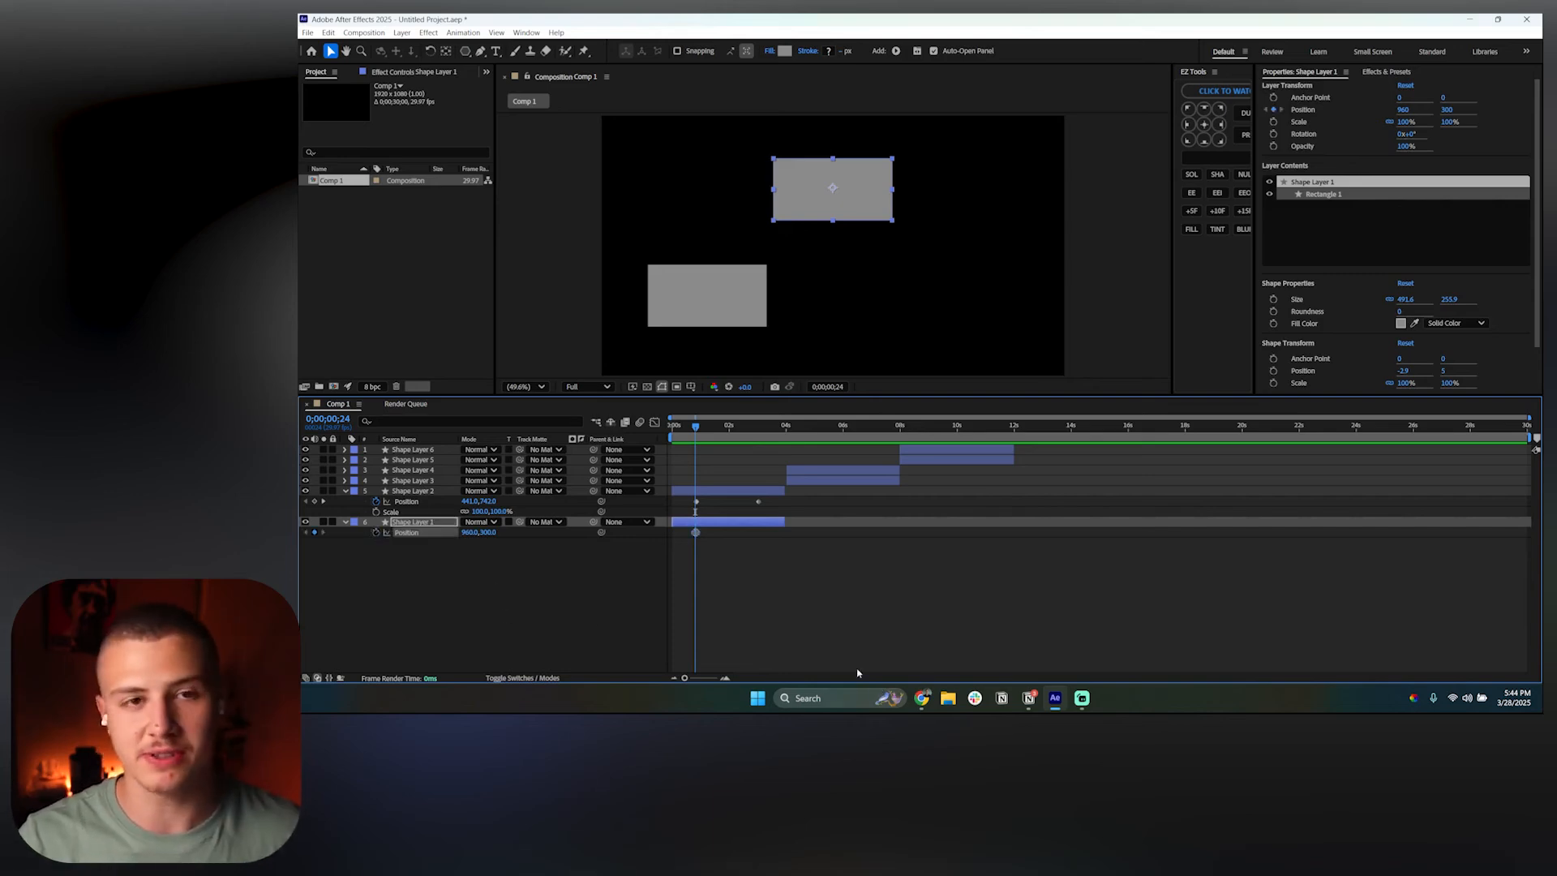
{"action": "left_click_drag", "start_coordinate": [469, 532], "coordinate": [340, 537]}
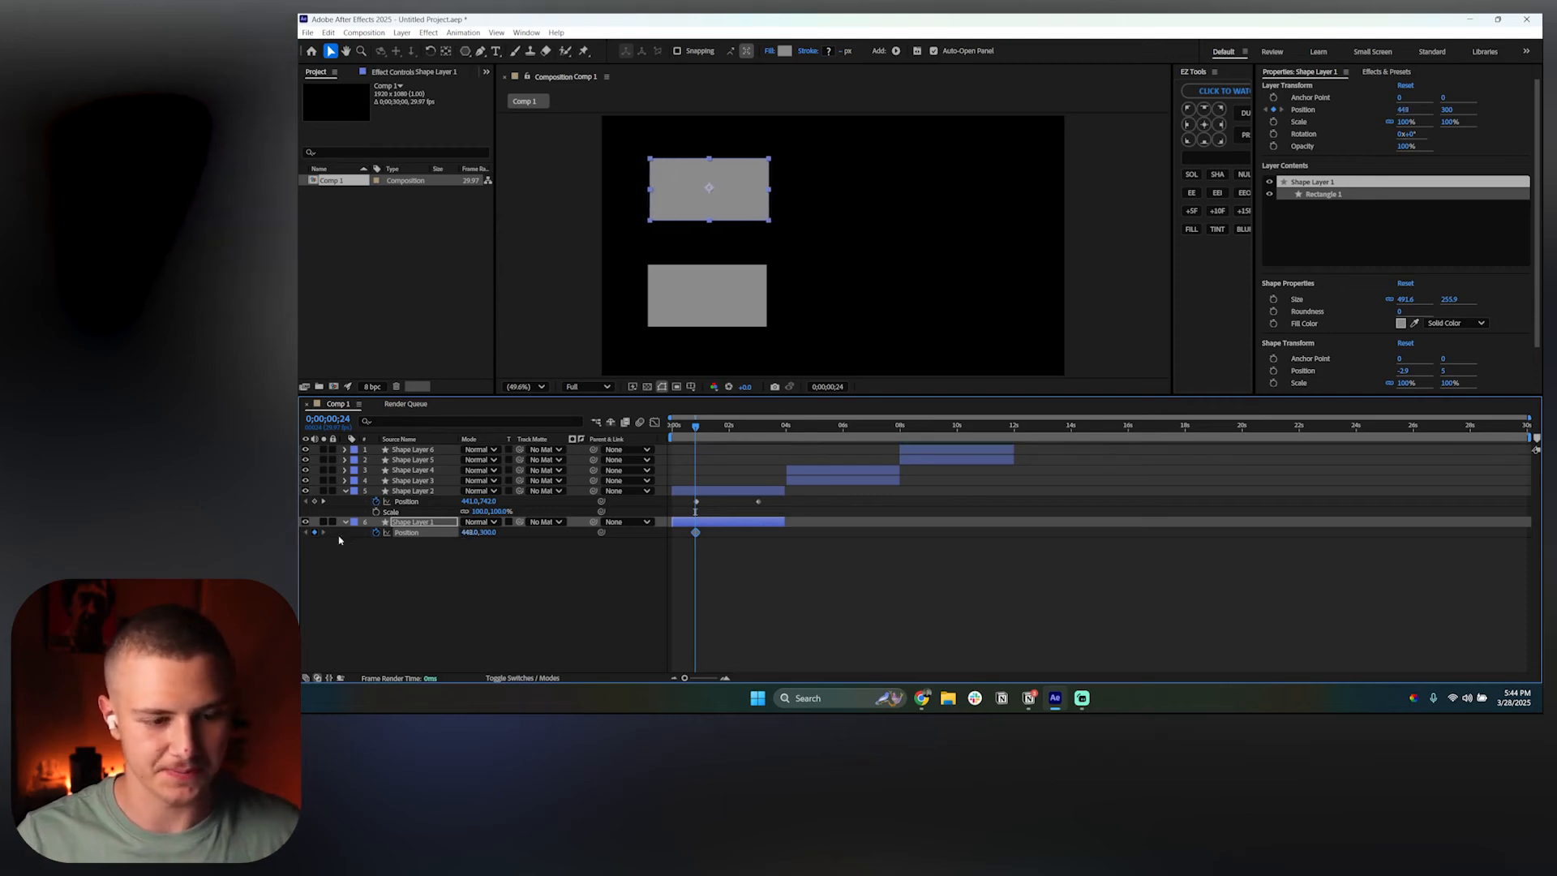
{"action": "left_click_drag", "start_coordinate": [695, 423], "coordinate": [759, 424]}
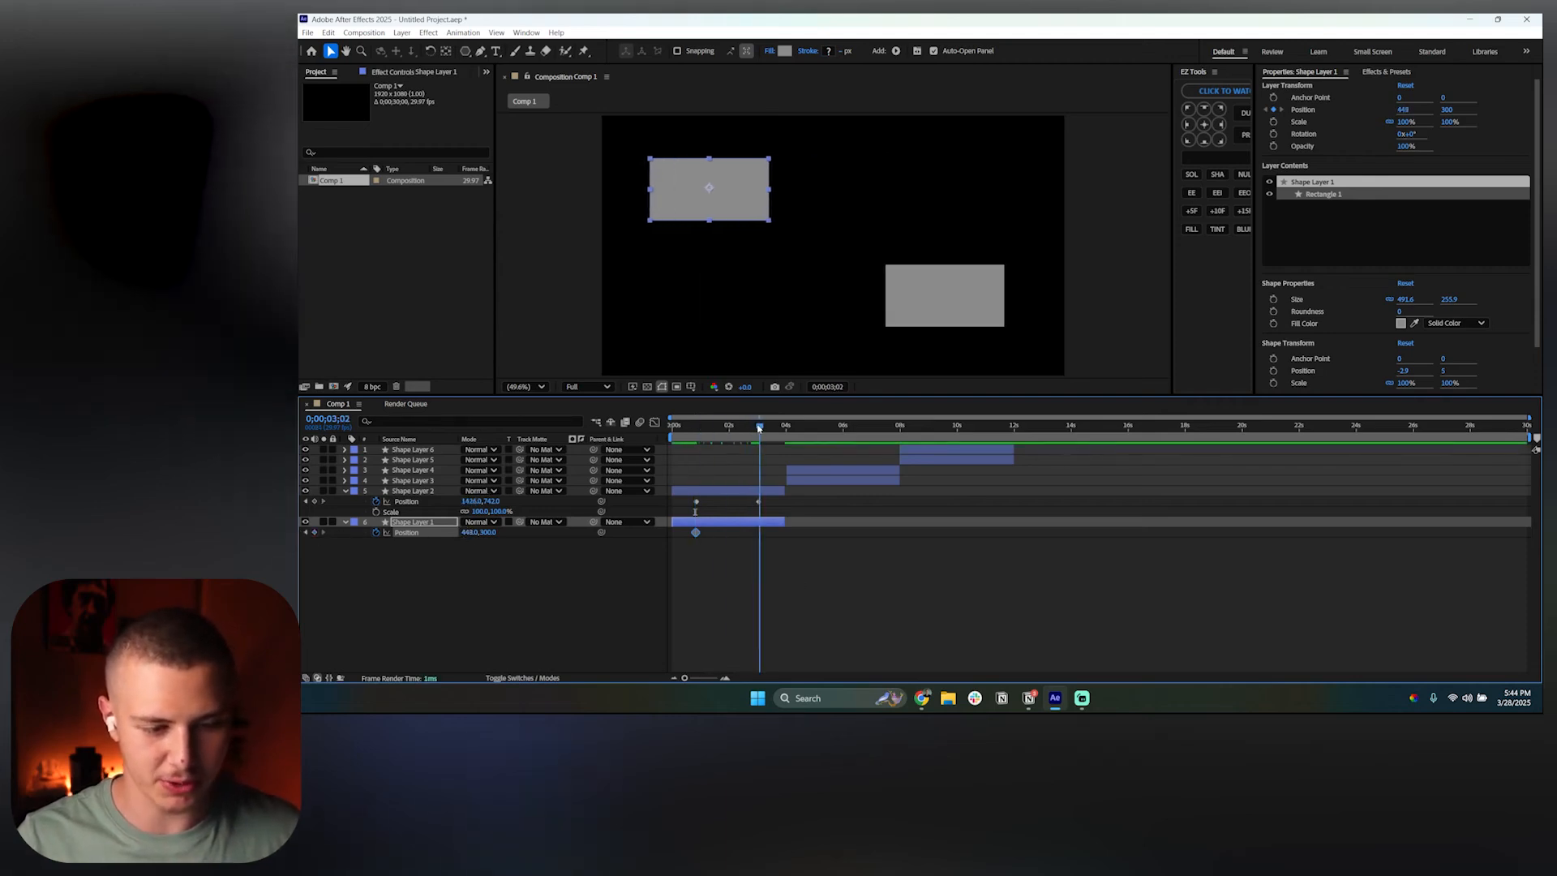
{"action": "left_click_drag", "start_coordinate": [469, 532], "coordinate": [1084, 557]}
{"action": "left_click", "coordinate": [1084, 557]}
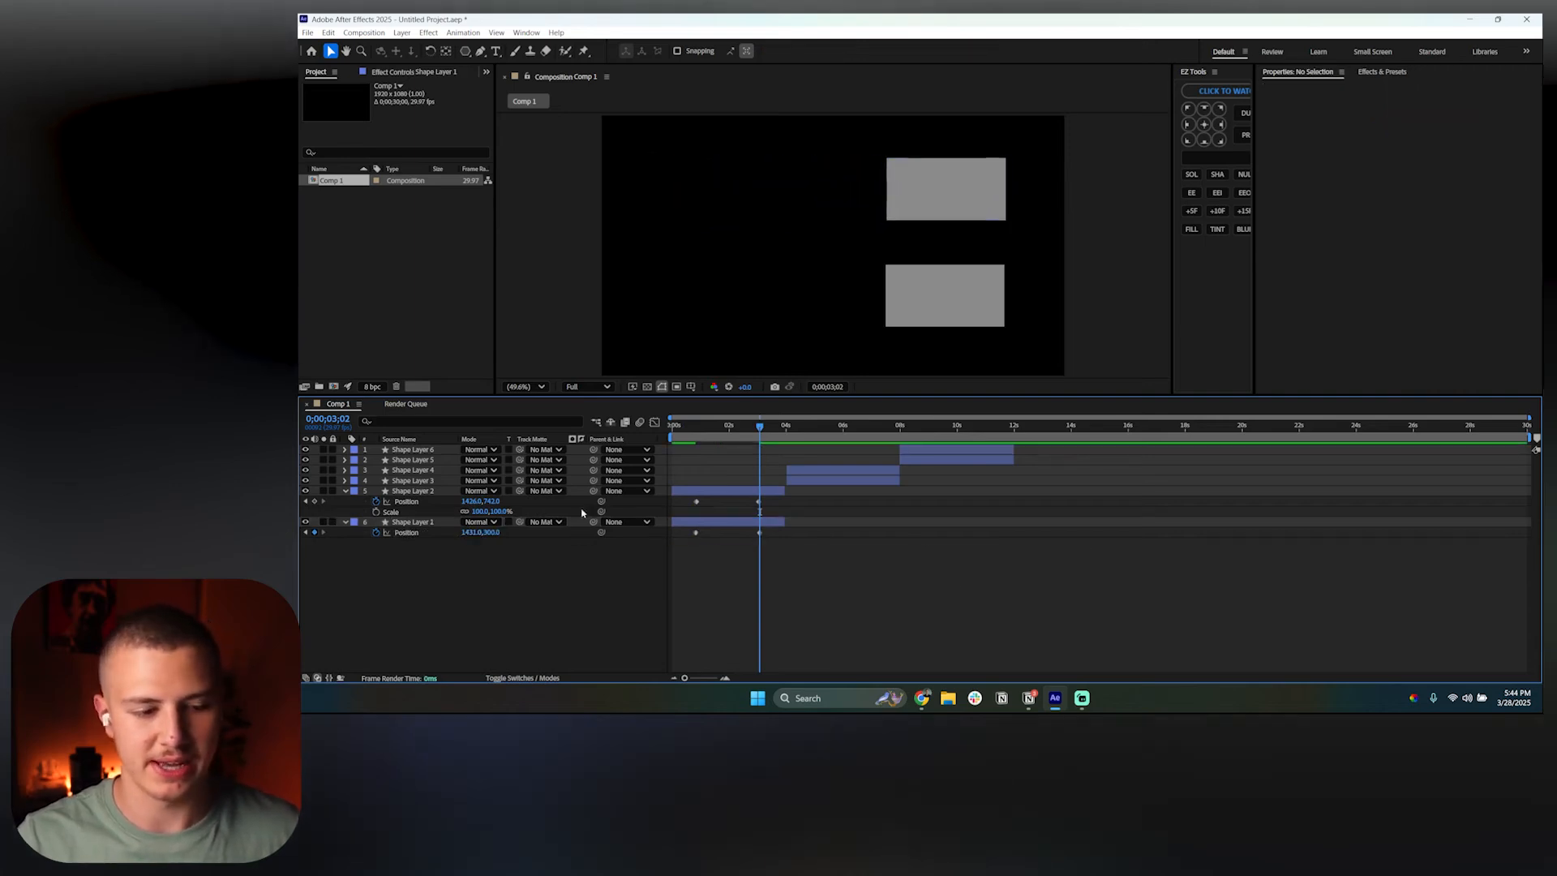
Step: Preview both rectangles moving across the frame from 0;00;00;29
{"action": "left_click", "coordinate": [702, 432]}
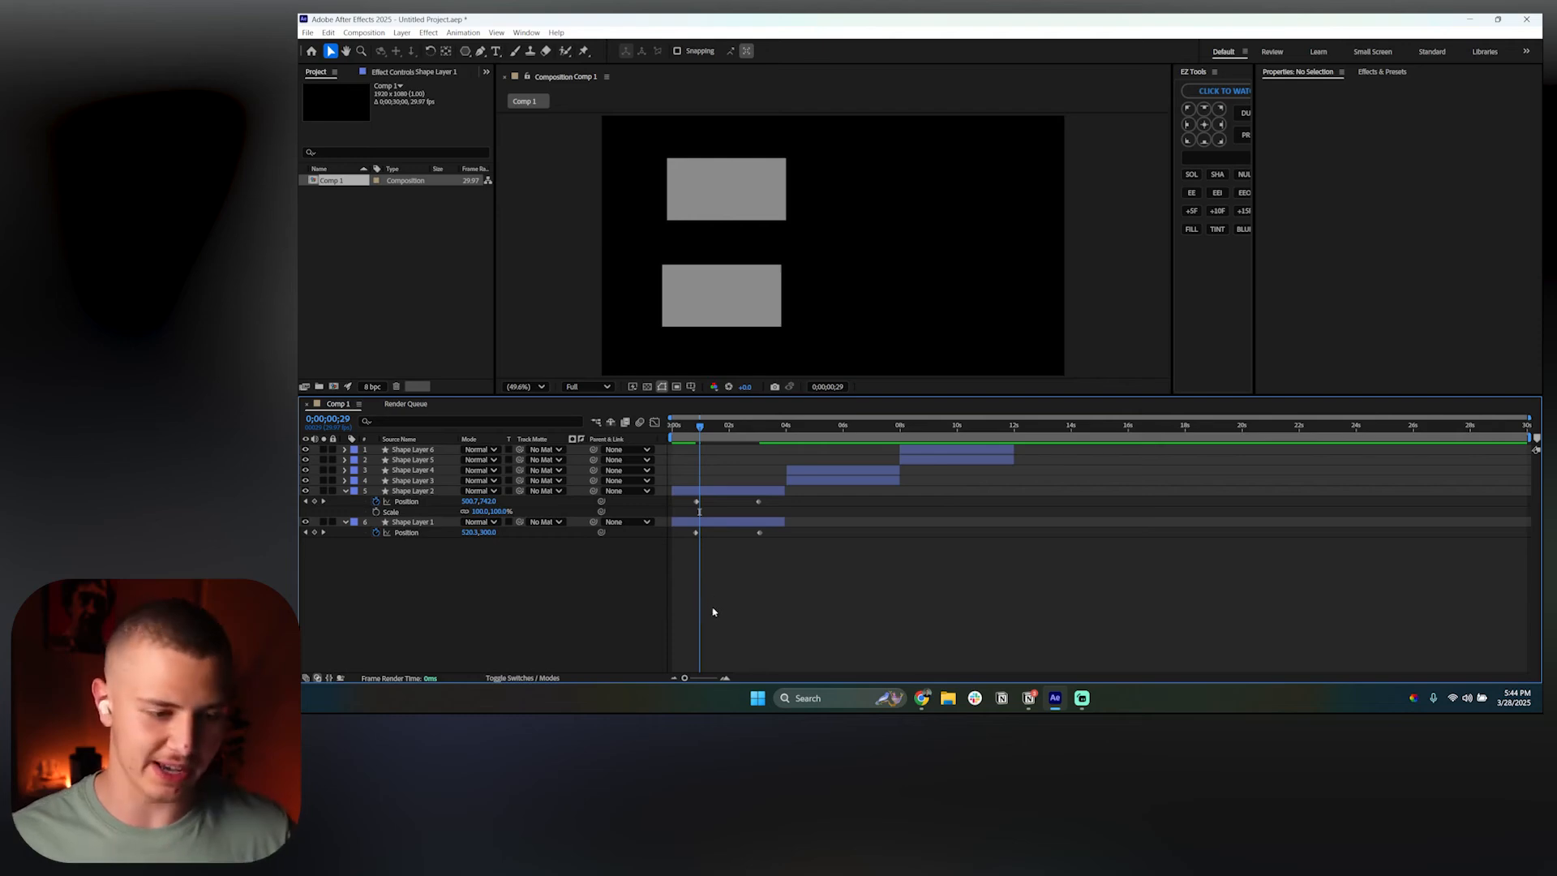
{"action": "key", "text": "space"}
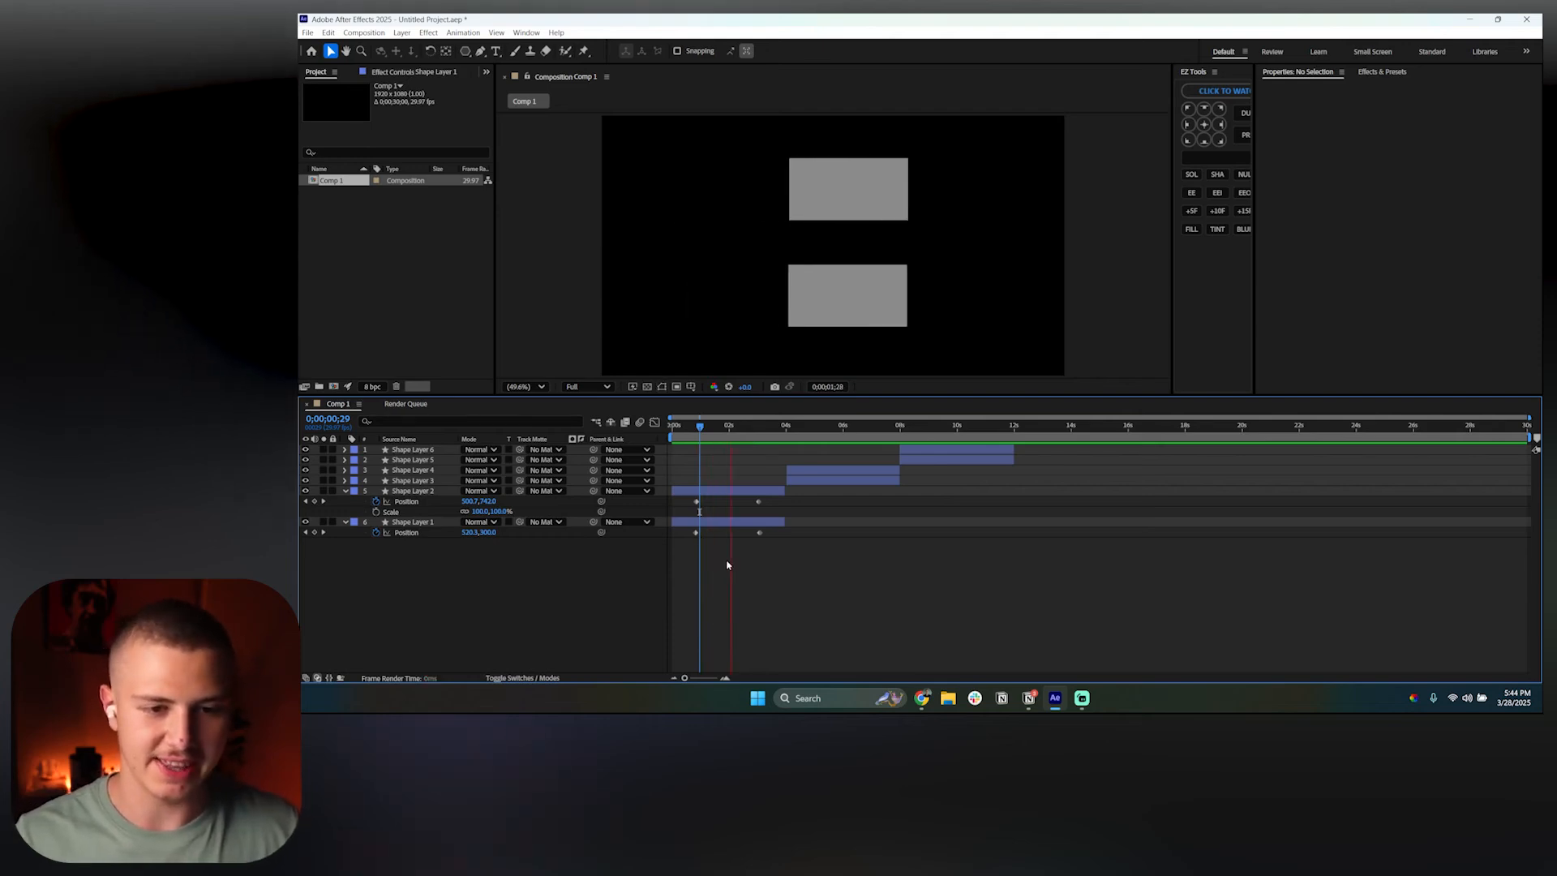
{"action": "key", "text": "space"}
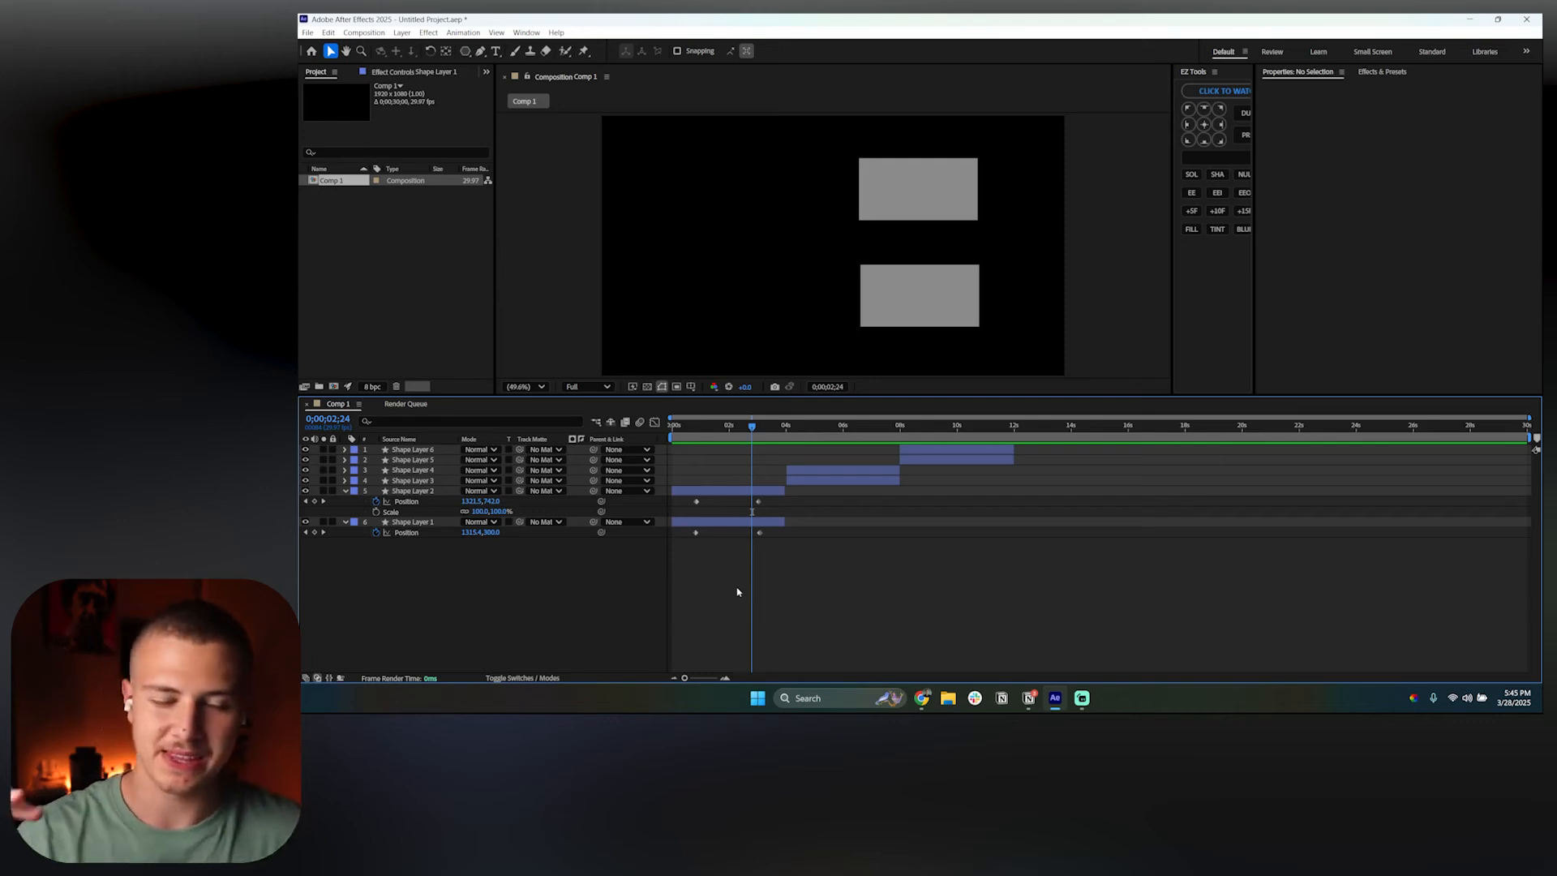
Step: Set the current time to 0;00;04;18 in the circle section and collapse both rectangle layers
{"action": "left_click", "coordinate": [826, 427]}
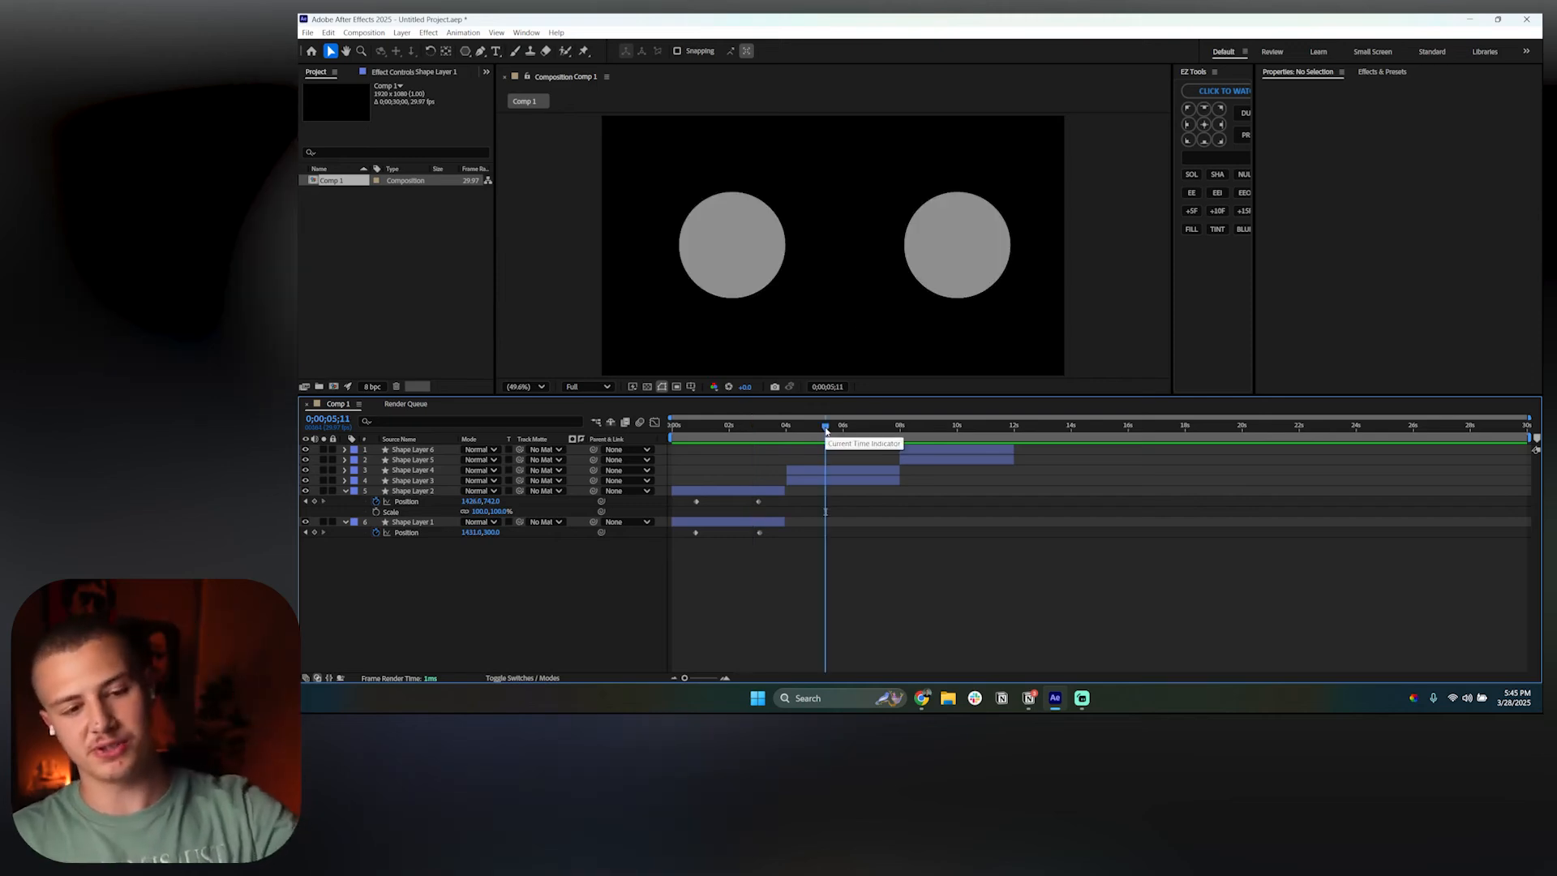
{"action": "left_click", "coordinate": [804, 427]}
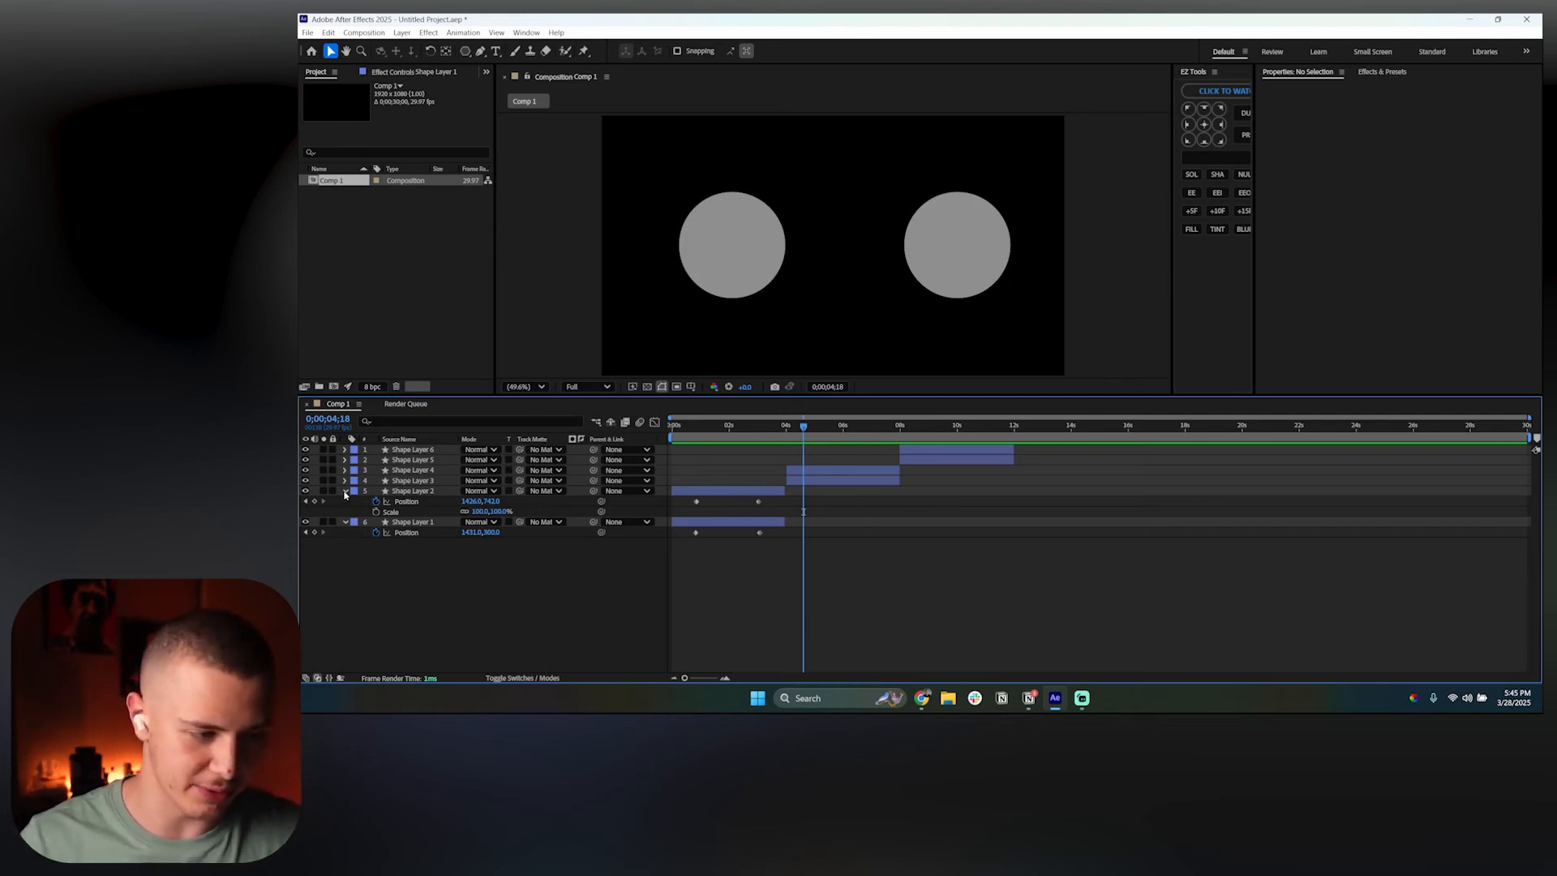
{"action": "left_click", "coordinate": [345, 491]}
{"action": "left_click", "coordinate": [344, 501]}
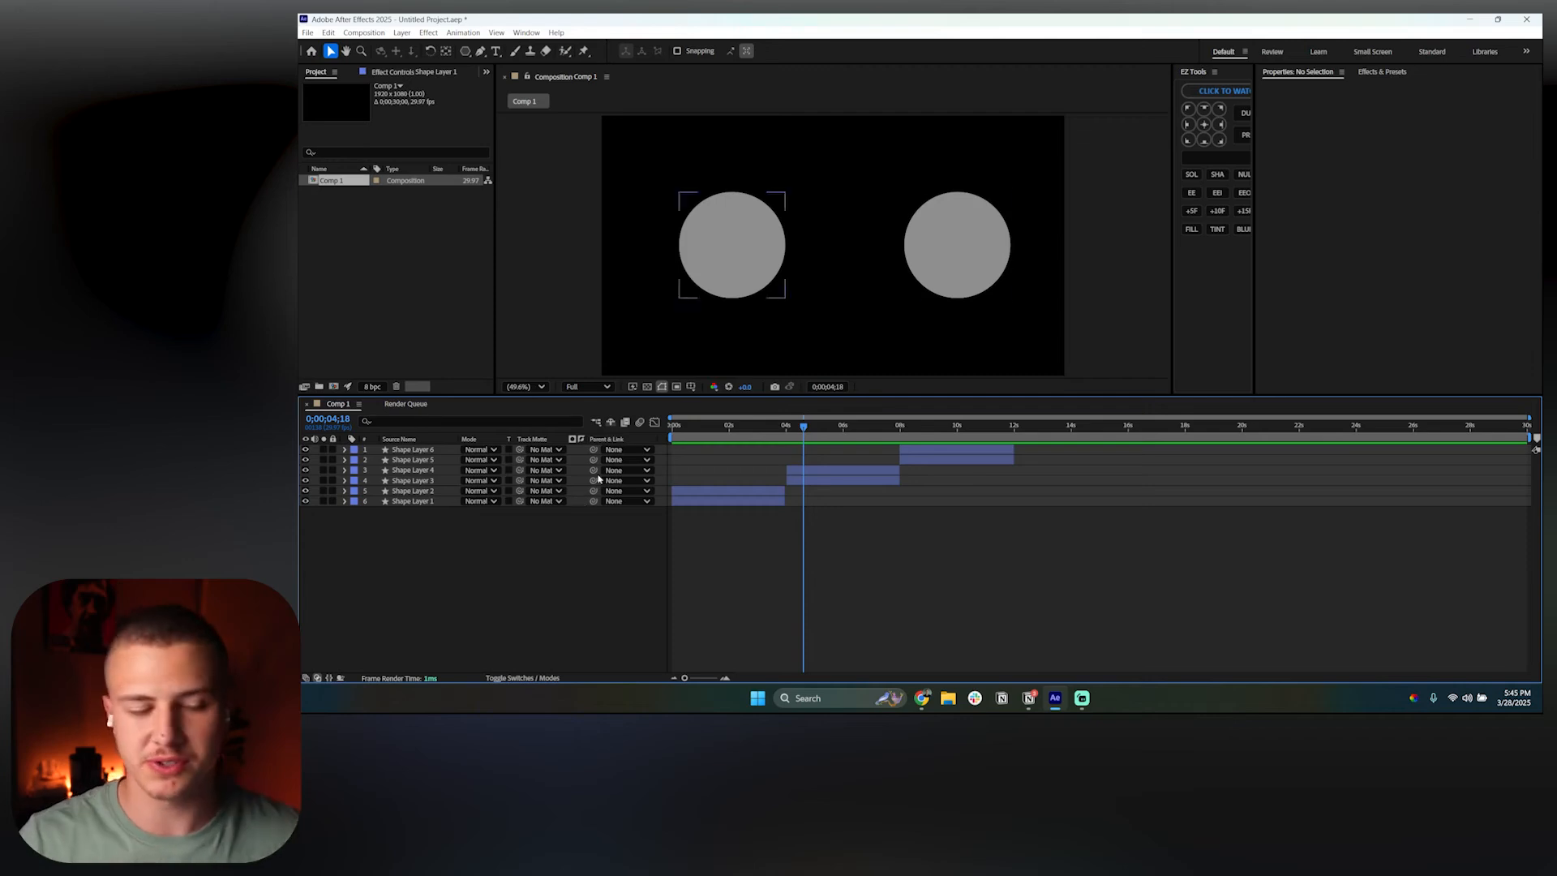
Step: Animate the left circle's Scale on Shape Layer 3 from 100% at 0;00;04;18 to 148% at 0;00;07;01
{"action": "left_click", "coordinate": [825, 480]}
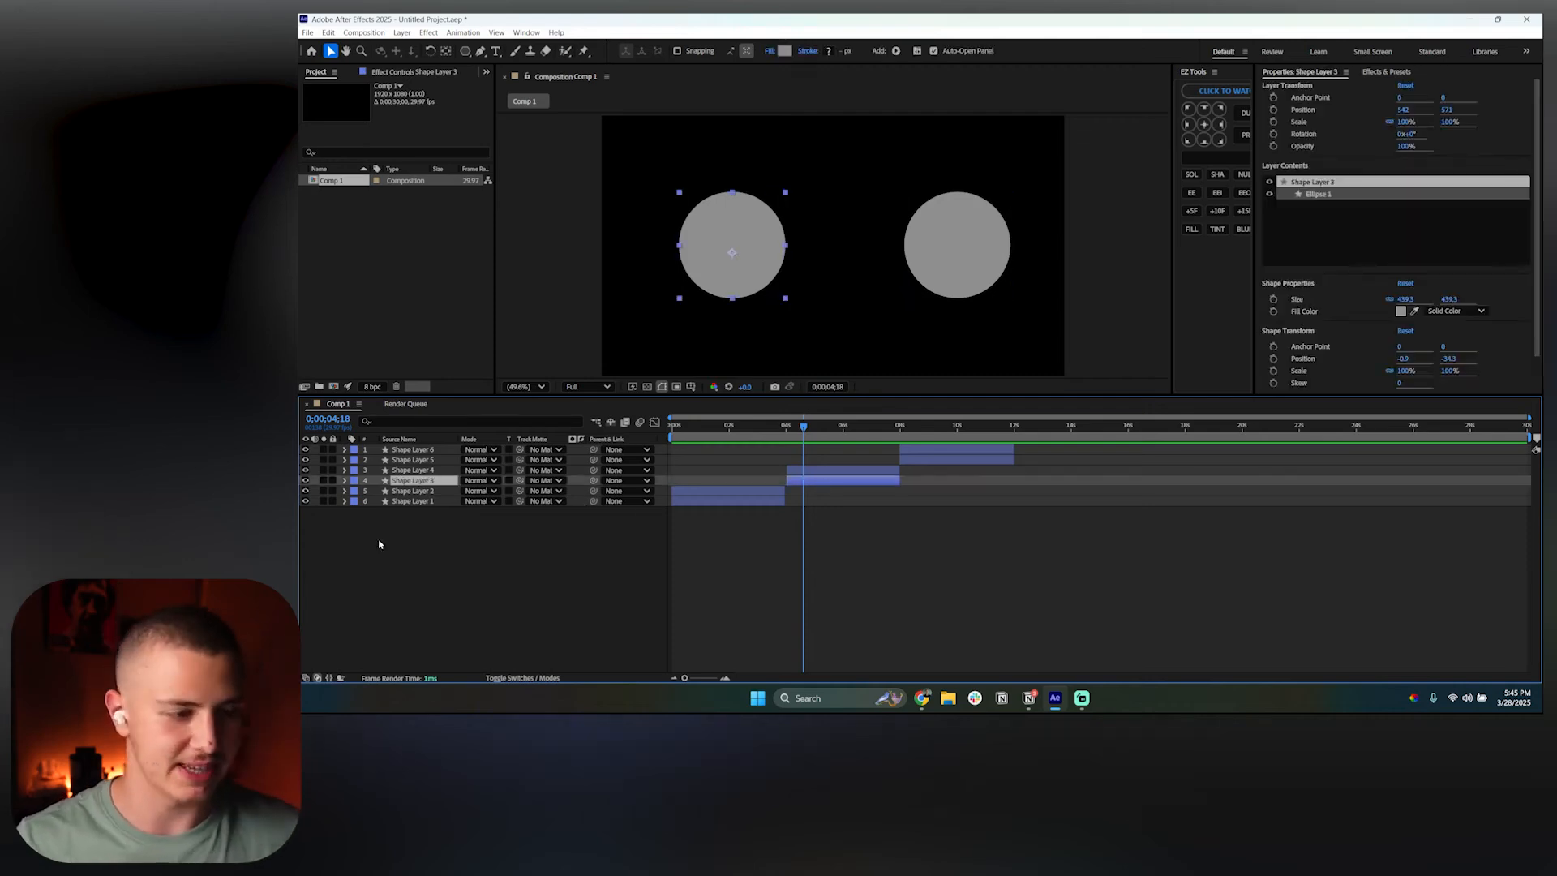
{"action": "left_click", "coordinate": [345, 480]}
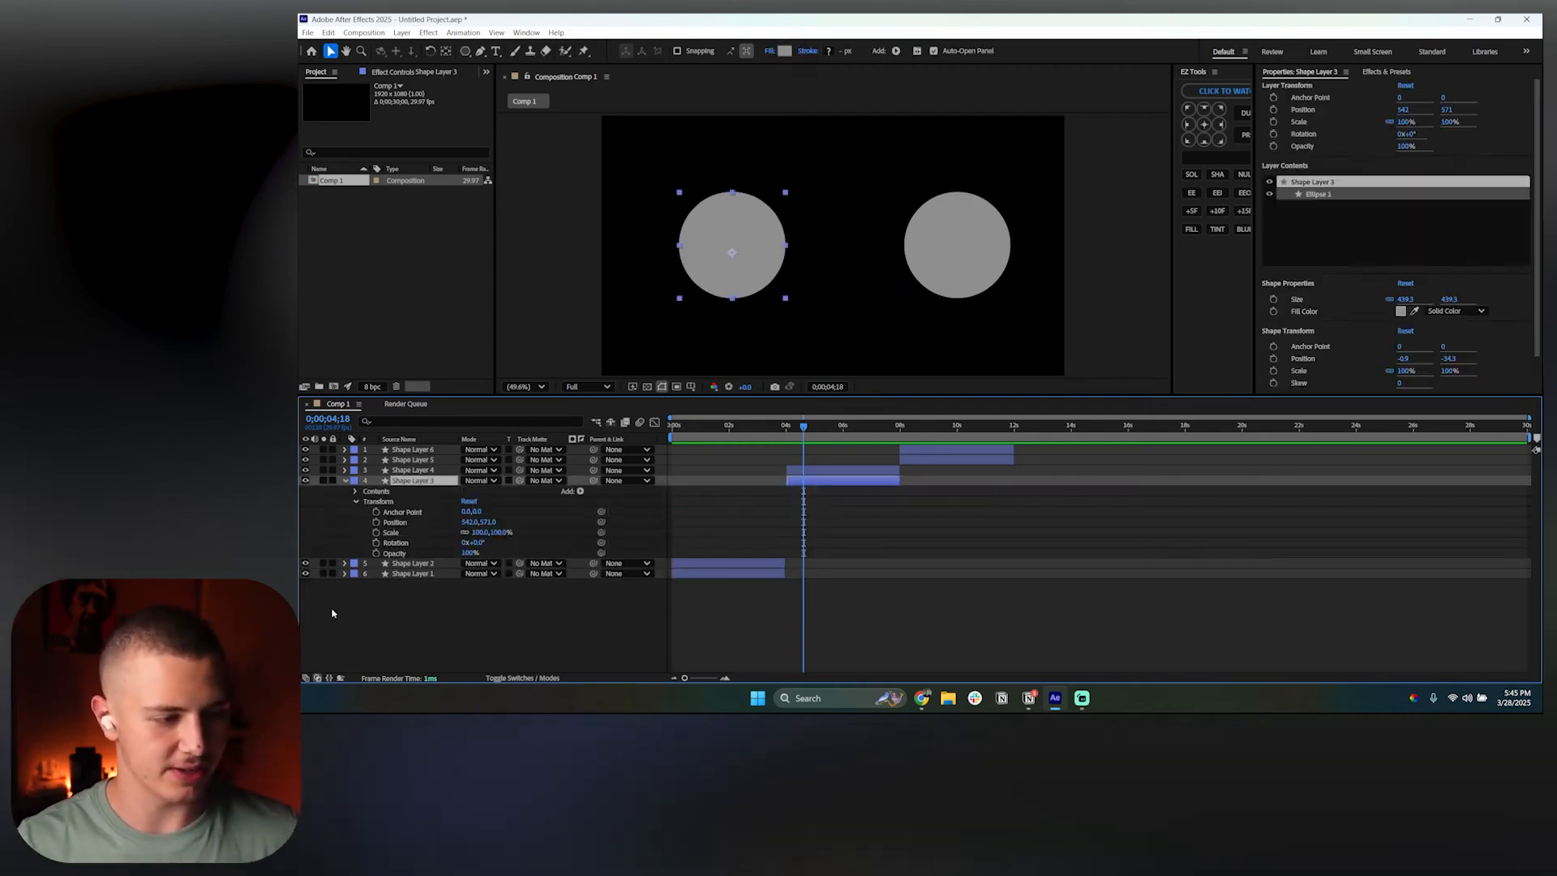
{"action": "left_click", "coordinate": [374, 502]}
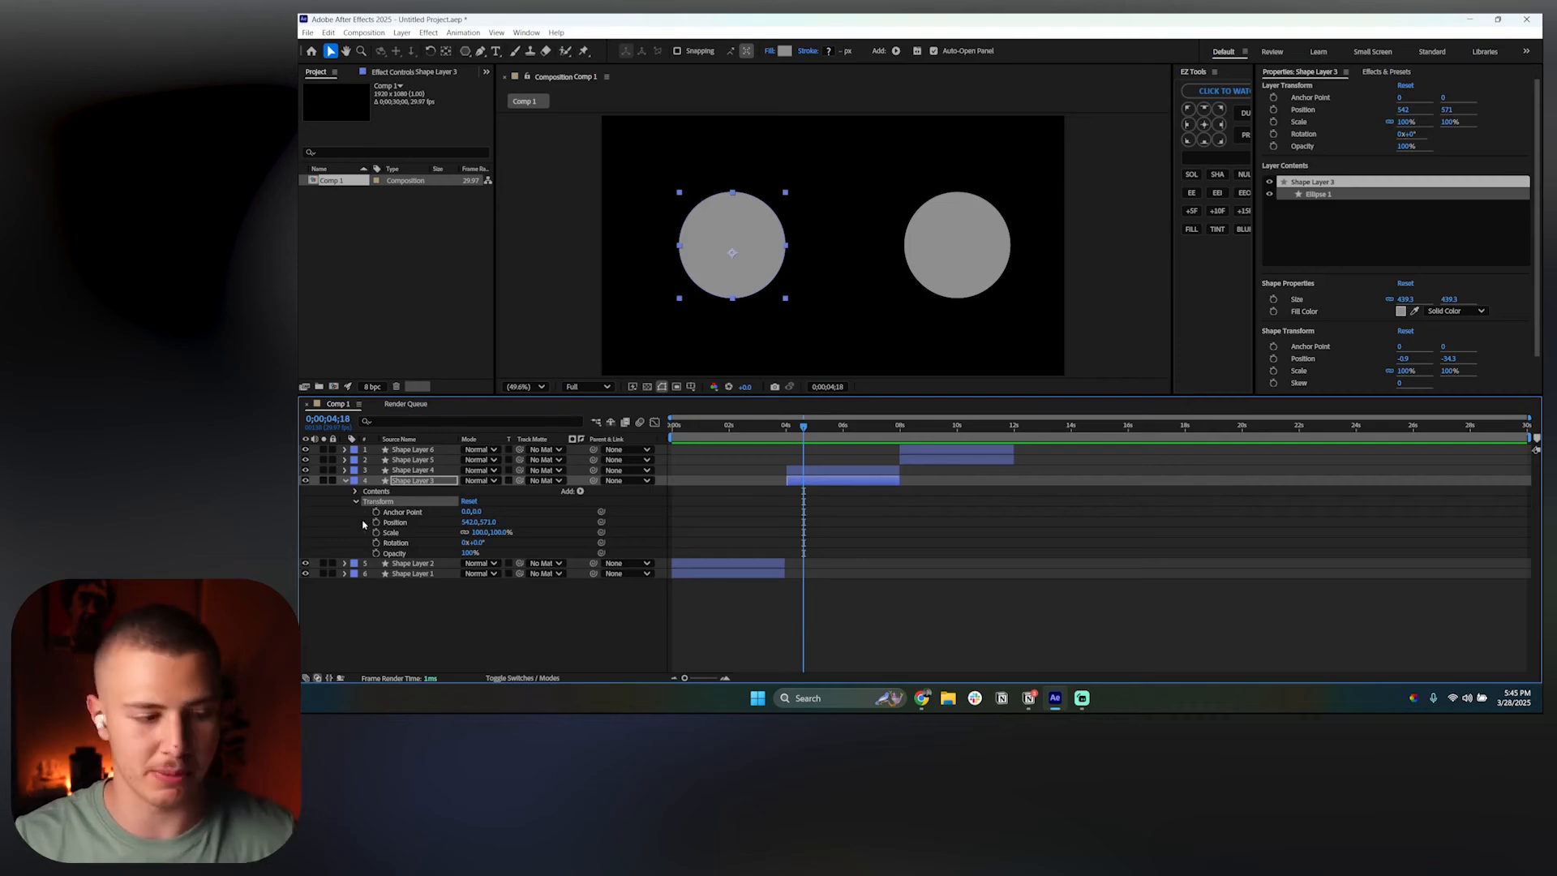
{"action": "left_click", "coordinate": [375, 532]}
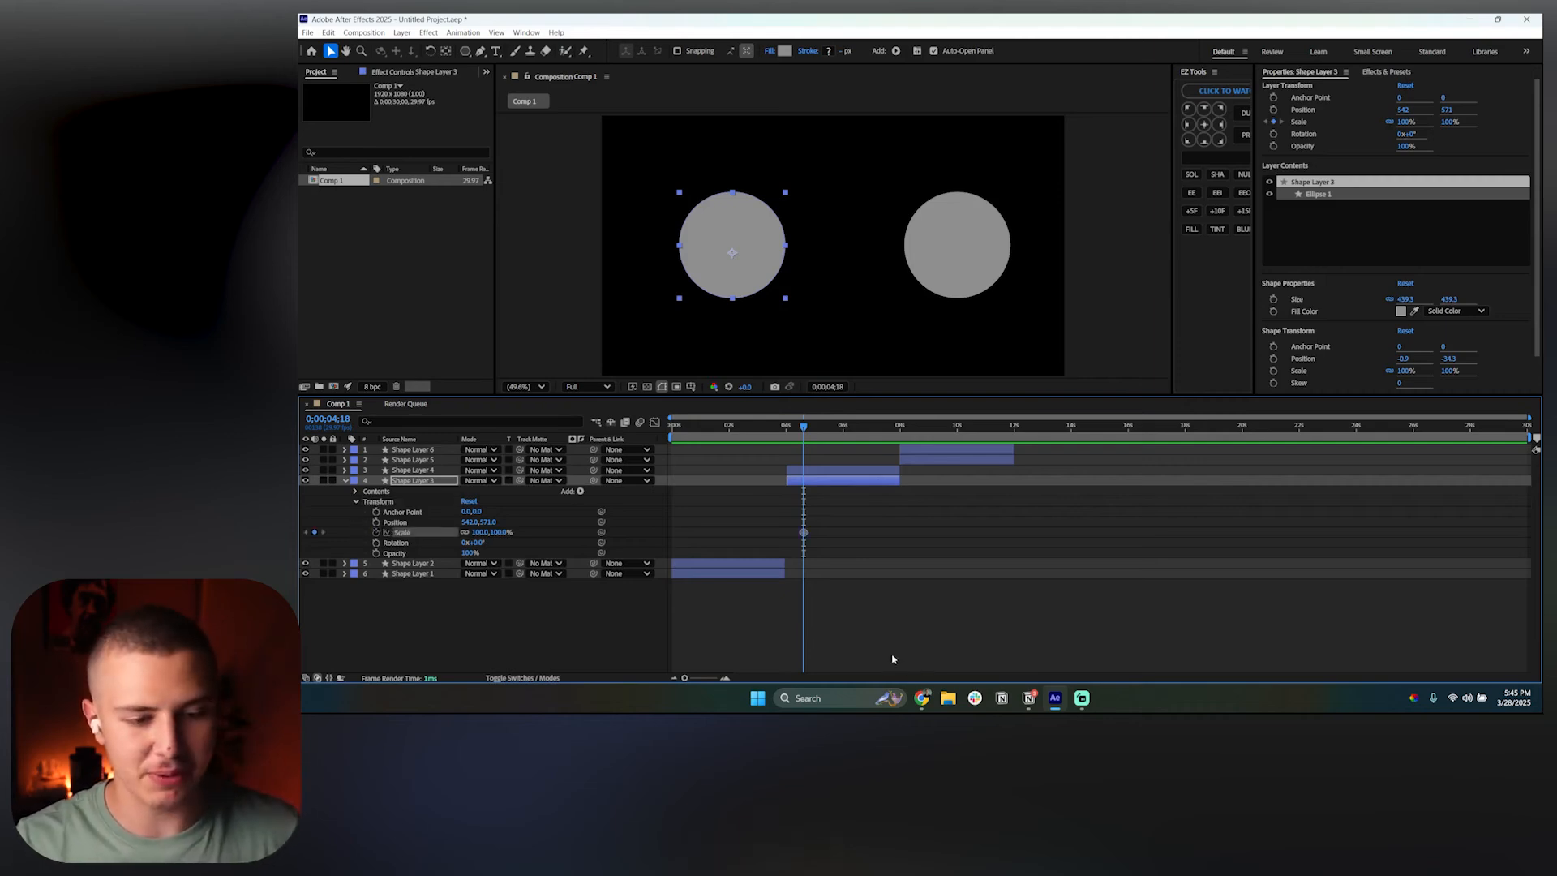
{"action": "left_click_drag", "start_coordinate": [803, 427], "coordinate": [873, 427]}
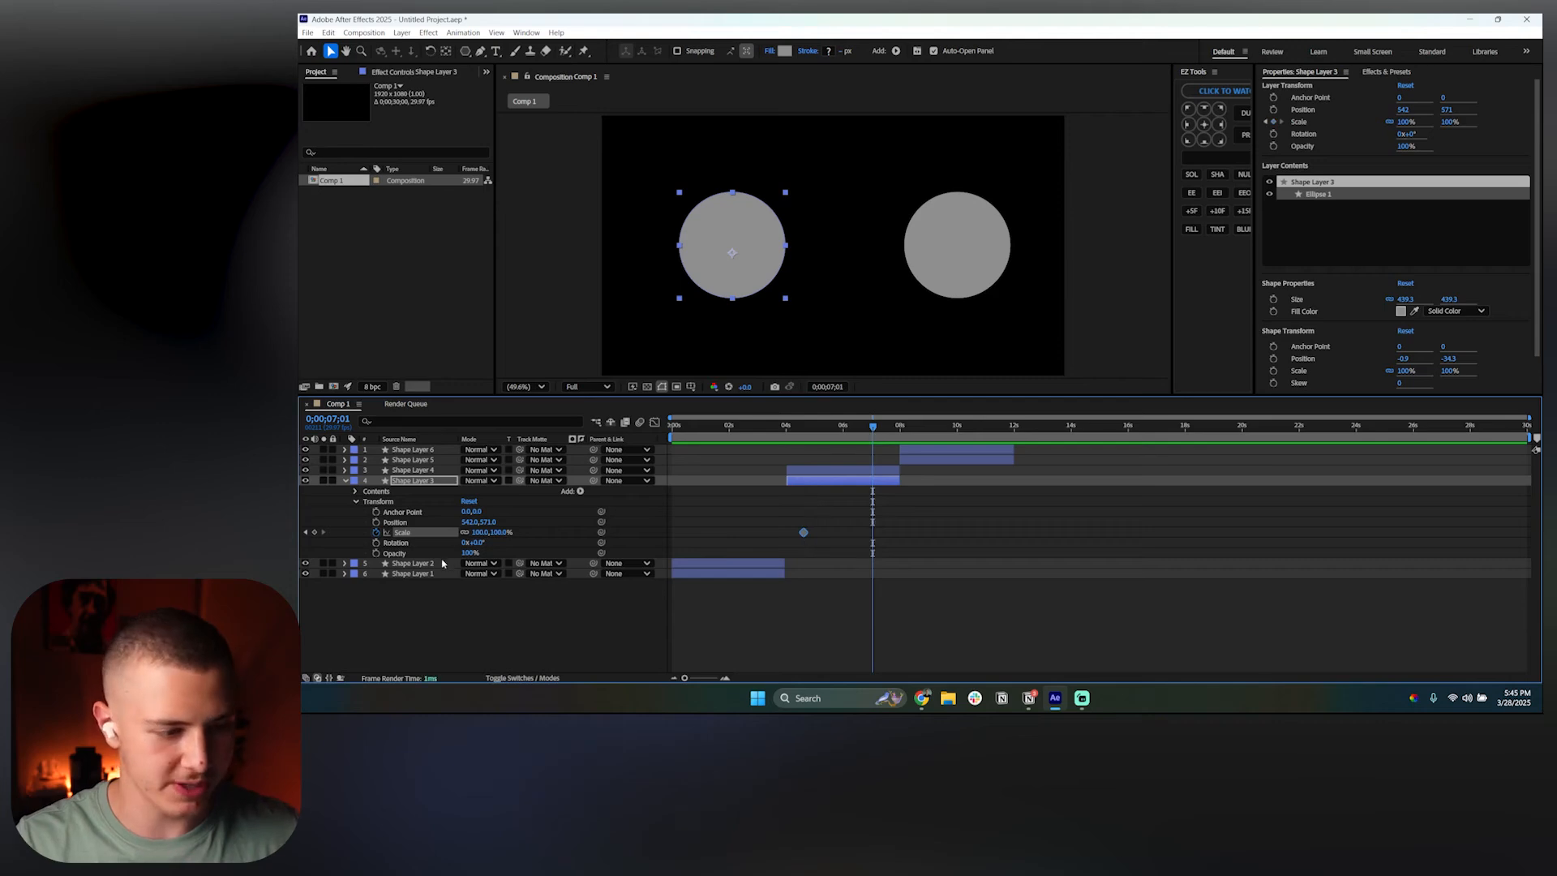
{"action": "left_click_drag", "start_coordinate": [480, 532], "coordinate": [521, 532]}
{"action": "left_click", "coordinate": [857, 458]}
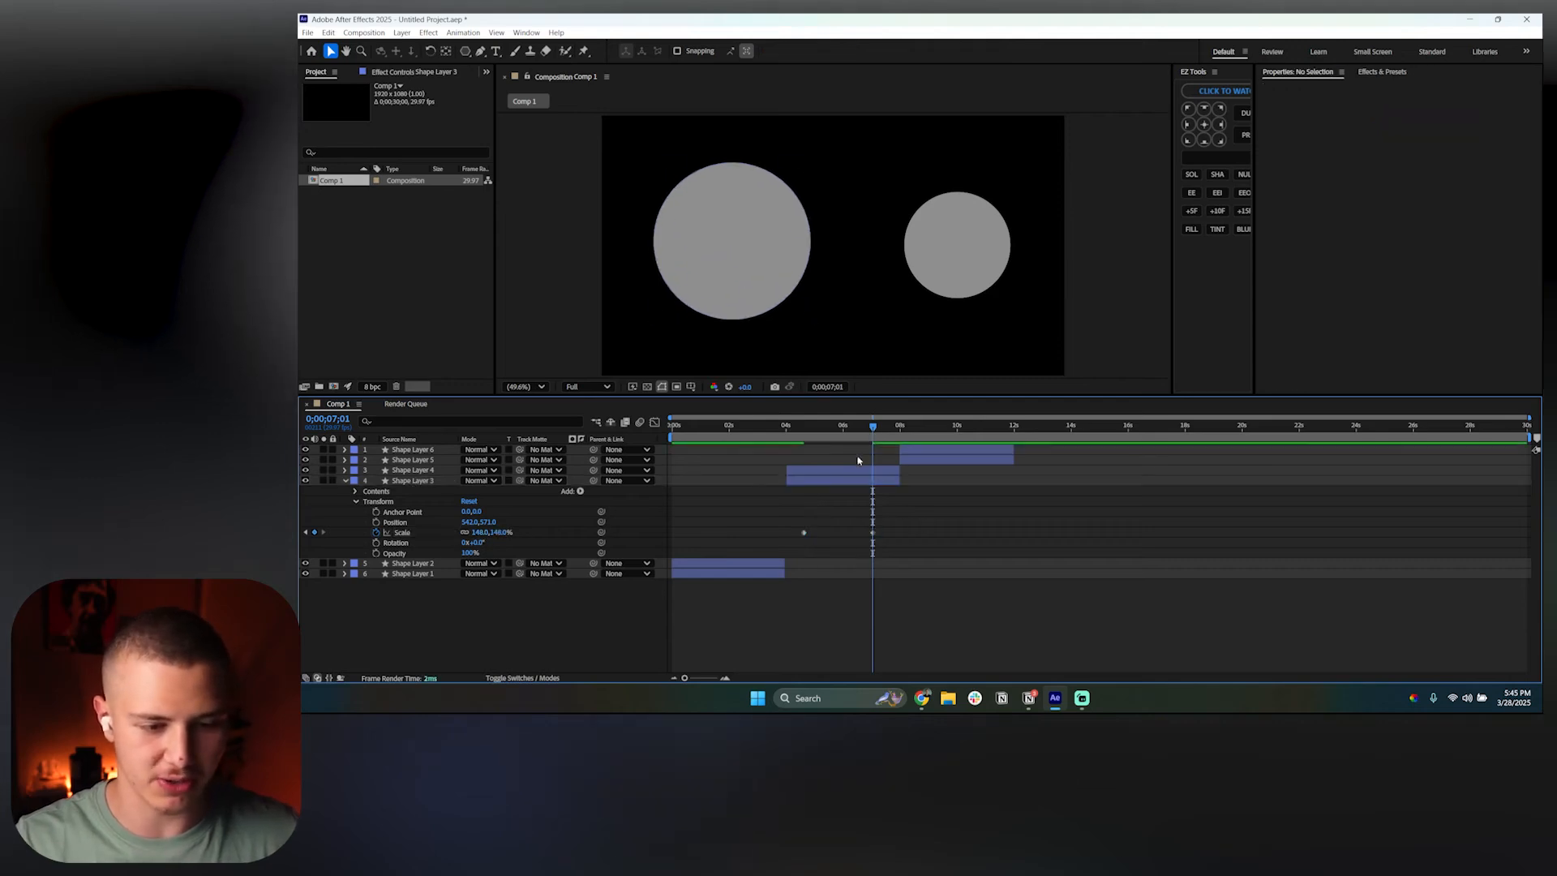
Step: Check the left circle's two Scale keyframes by selecting and jumping between them, and leave nothing selected
{"action": "left_click", "coordinate": [805, 427]}
{"action": "left_click", "coordinate": [402, 480]}
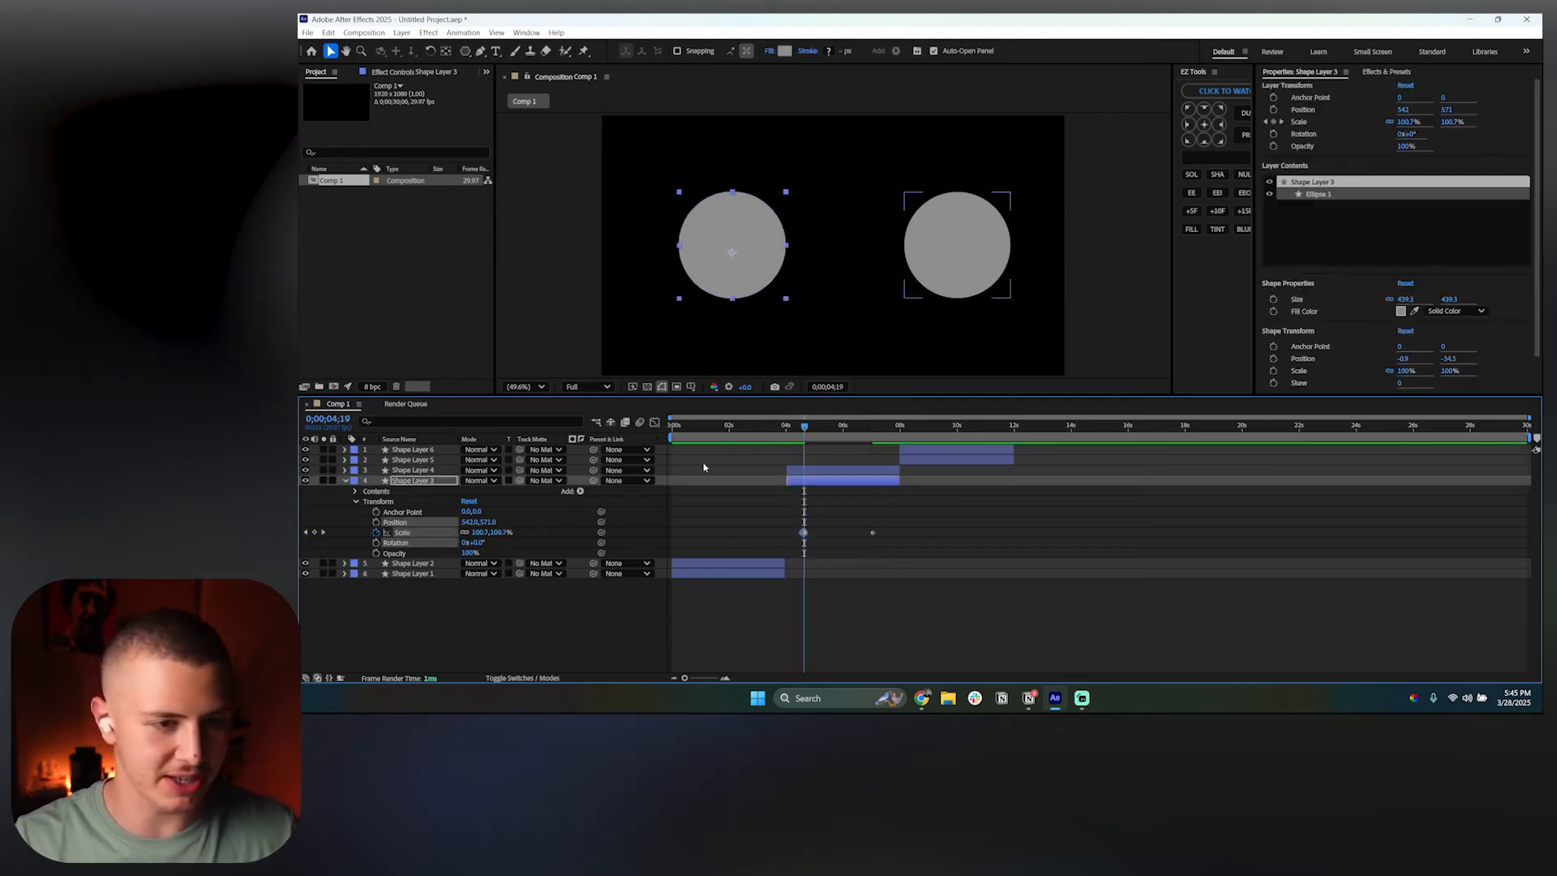
{"action": "left_click", "coordinate": [322, 532]}
{"action": "left_click_drag", "start_coordinate": [850, 519], "coordinate": [879, 539]}
{"action": "left_click", "coordinate": [815, 459]}
Step: Show only Shape Layer 3's animated properties and preview the left circle's growth from 0;00;04;13
{"action": "left_click", "coordinate": [799, 427]}
{"action": "left_click", "coordinate": [820, 481]}
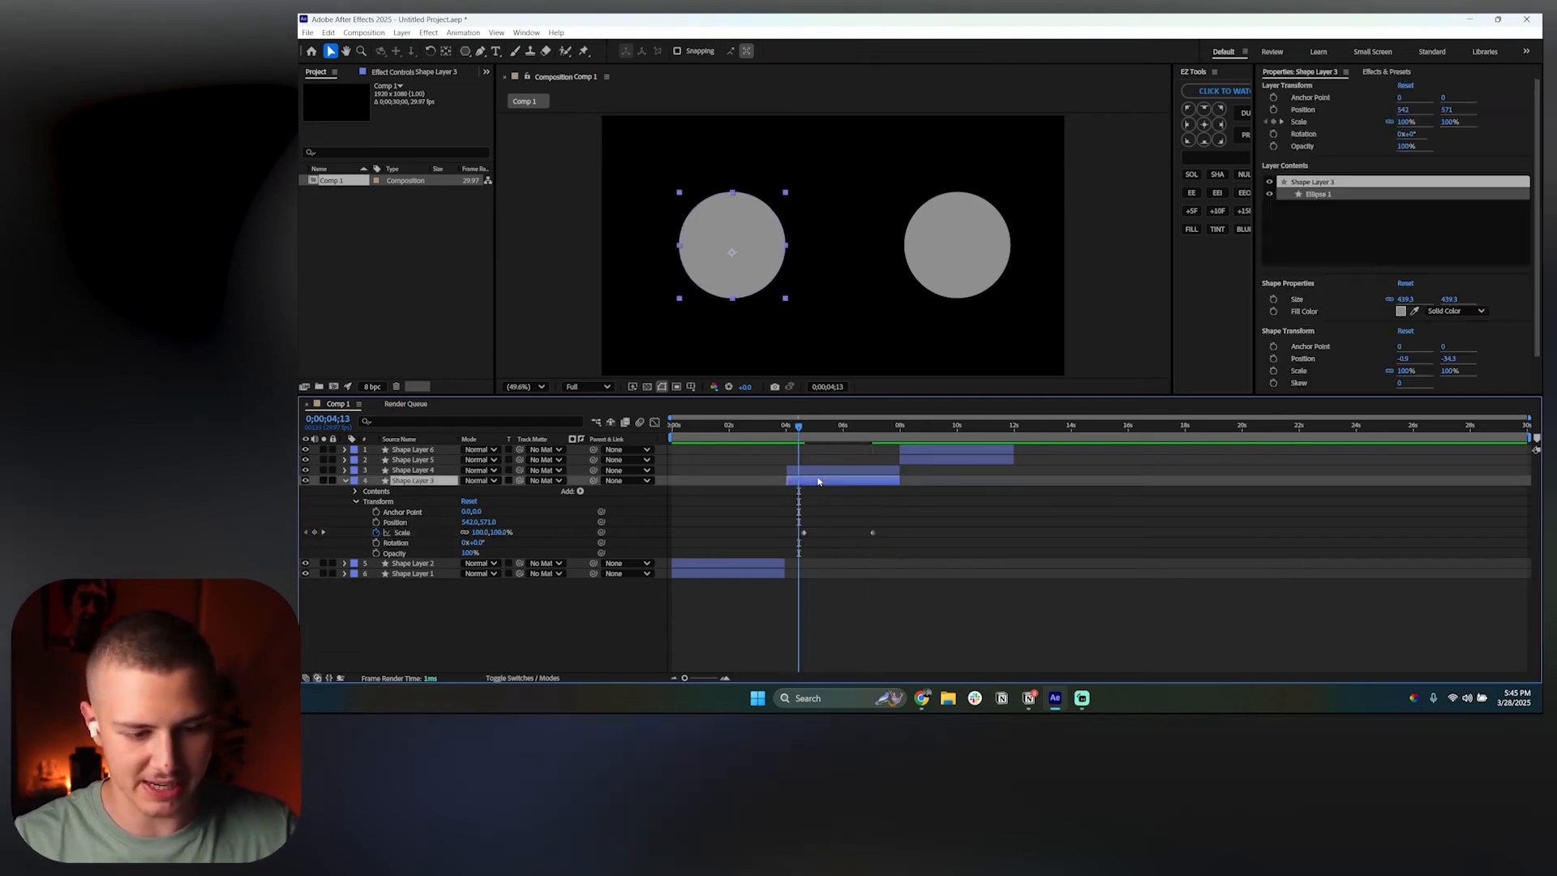
{"action": "key", "text": "u"}
{"action": "left_click", "coordinate": [829, 549]}
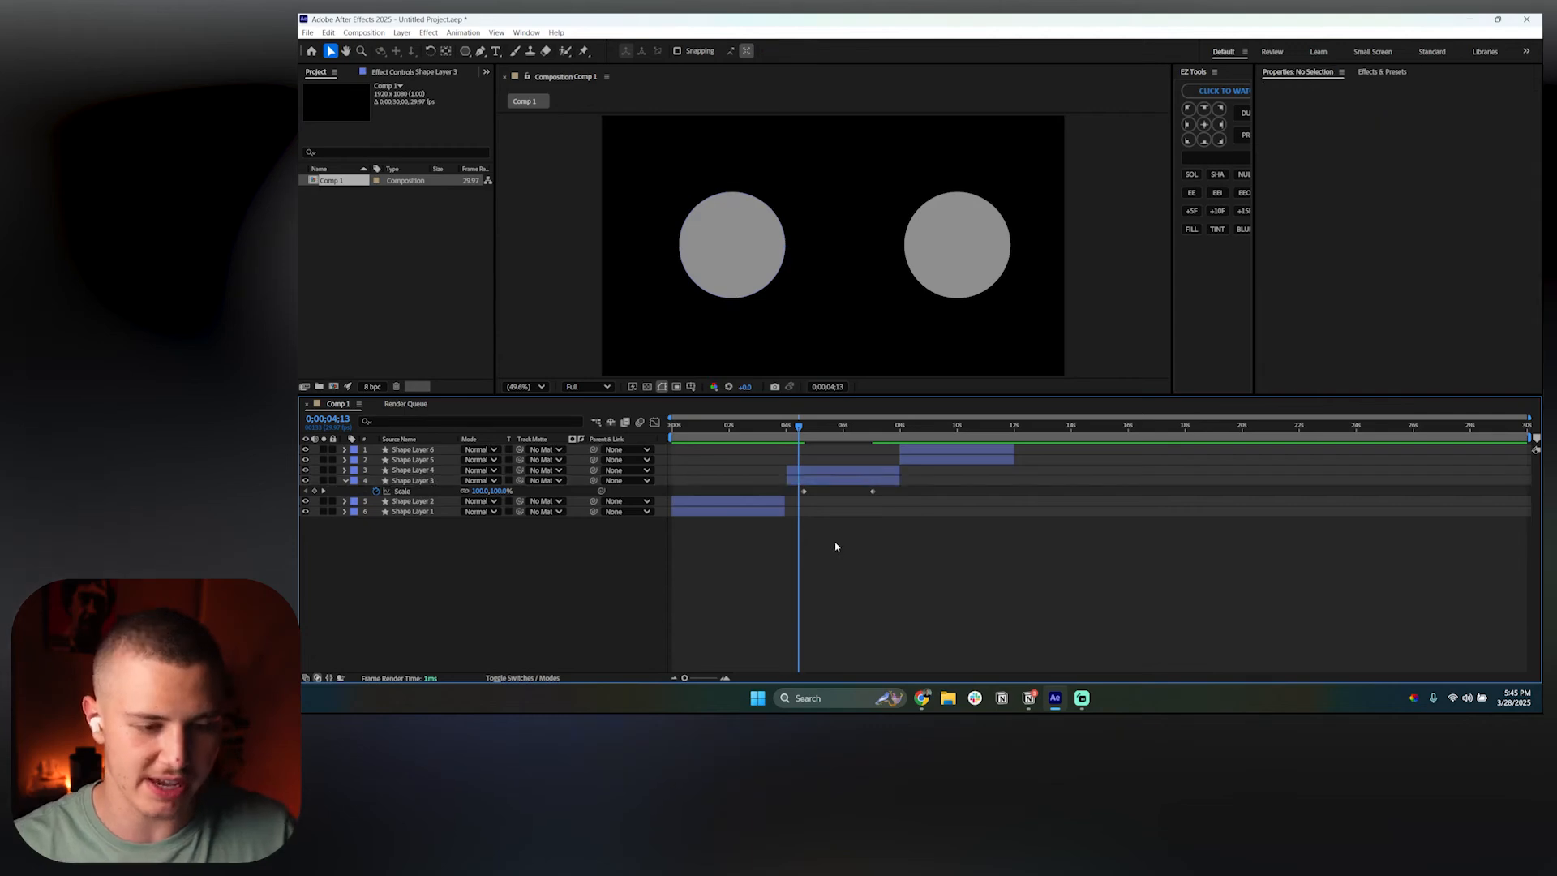
{"action": "key", "text": "space"}
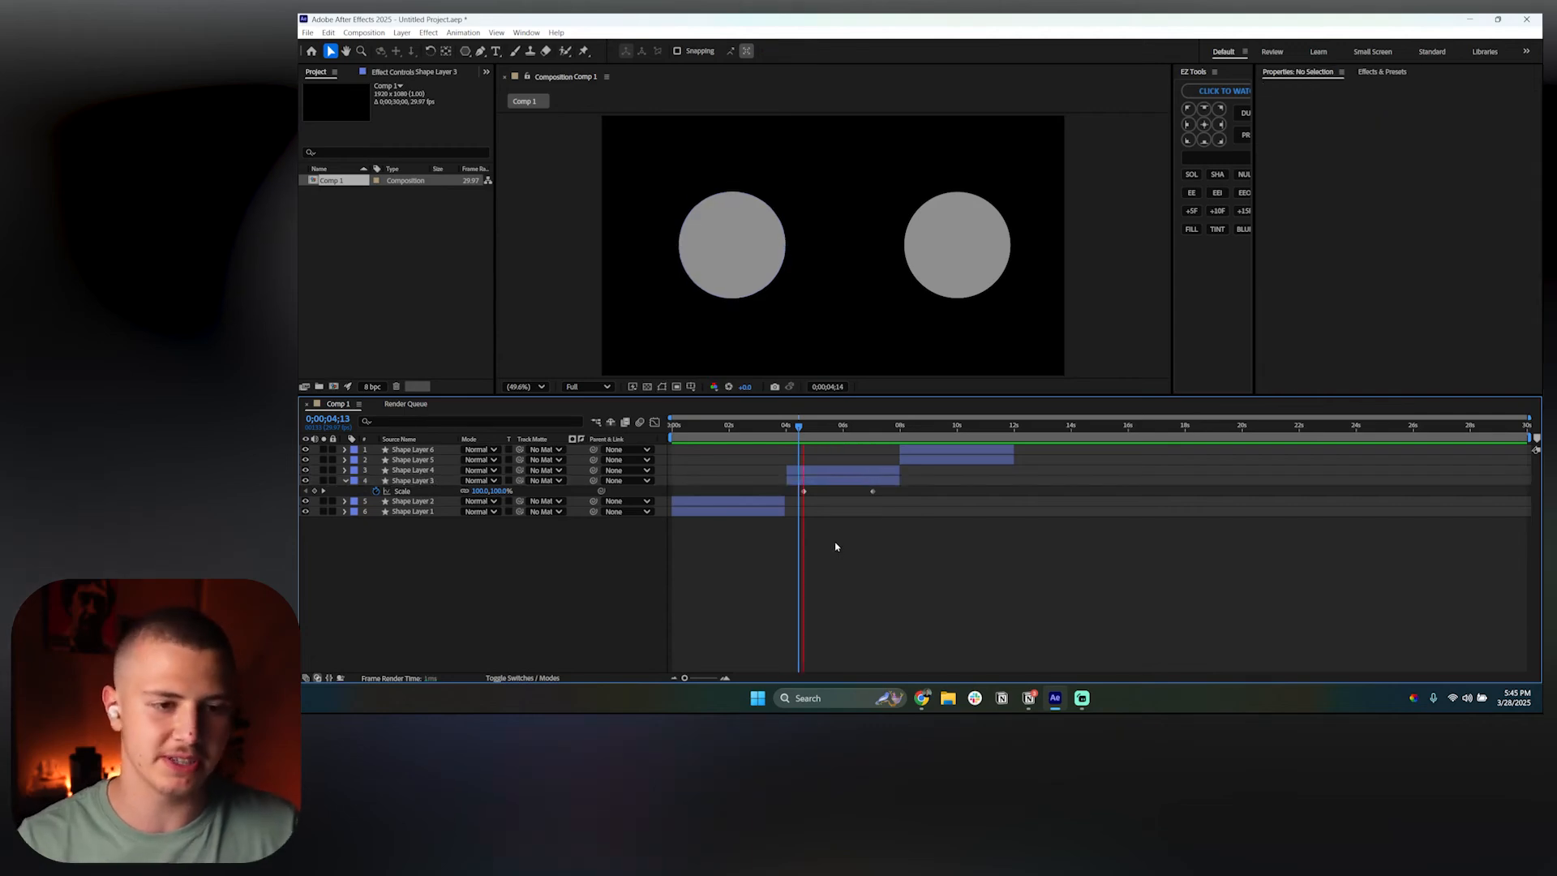
Step: Animate the right circle's Scale on Shape Layer 4 from 100% at 0;00;04;19 to 158% at 0;00;07;02
{"action": "left_click", "coordinate": [839, 470]}
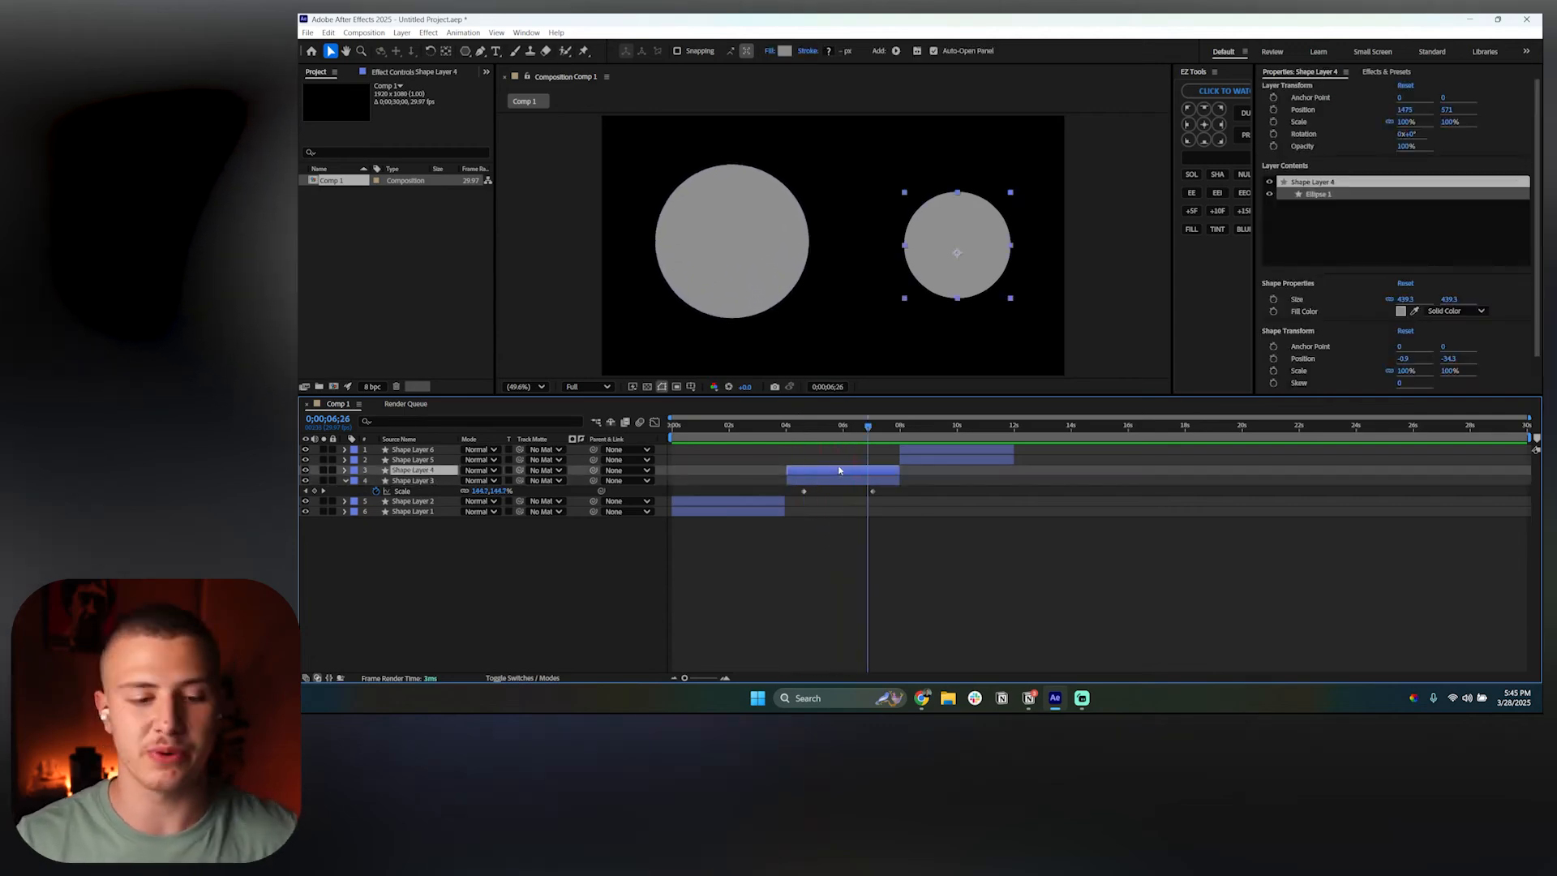
{"action": "key", "text": "s"}
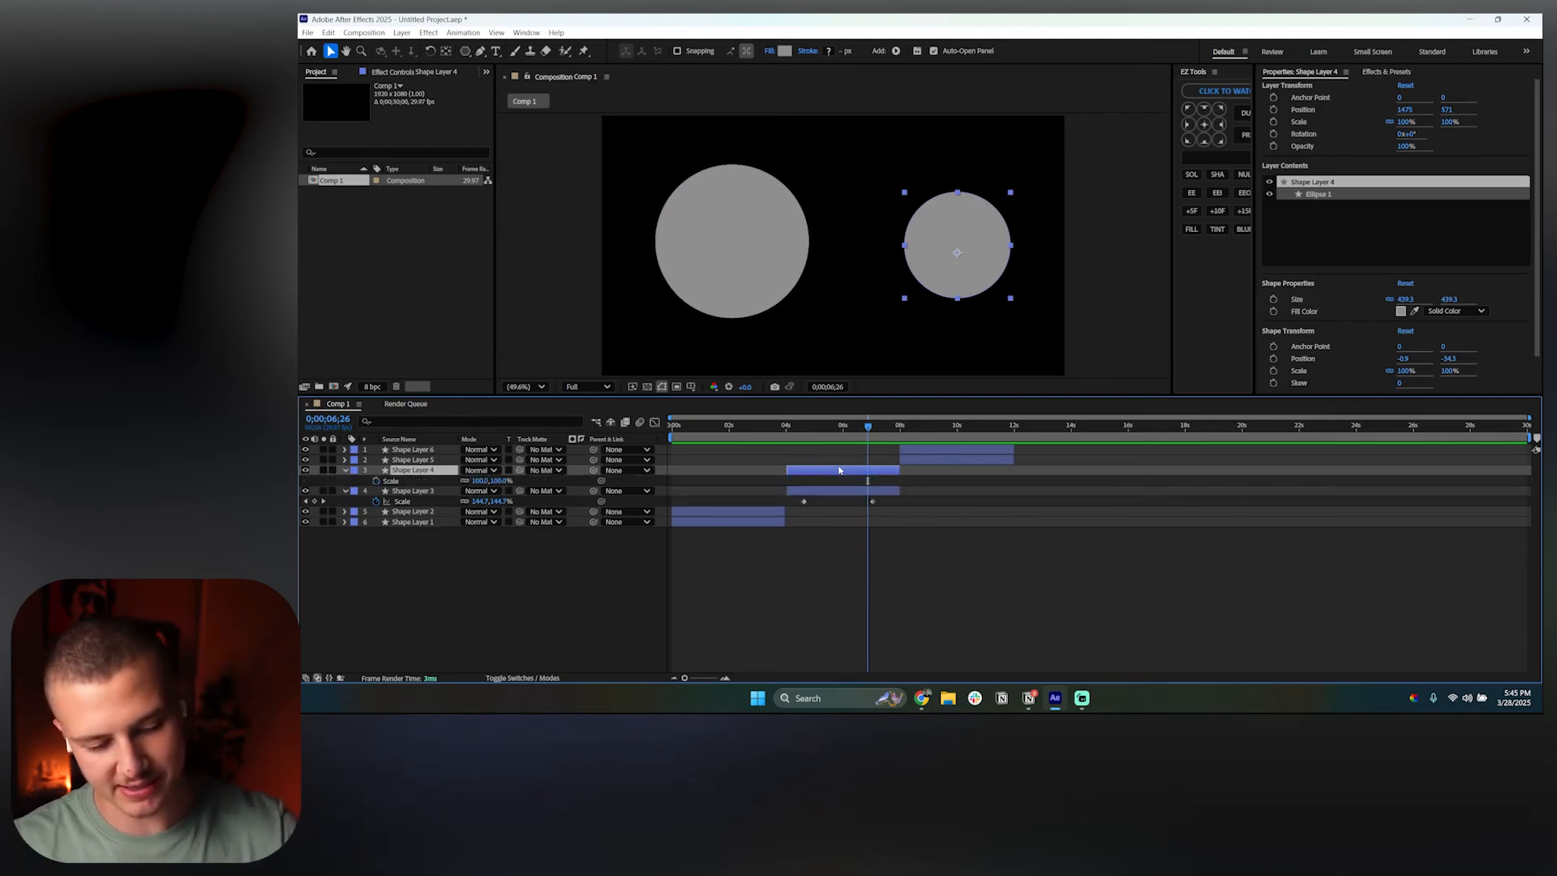
{"action": "left_click_drag", "start_coordinate": [818, 429], "coordinate": [805, 430]}
{"action": "left_click", "coordinate": [377, 481]}
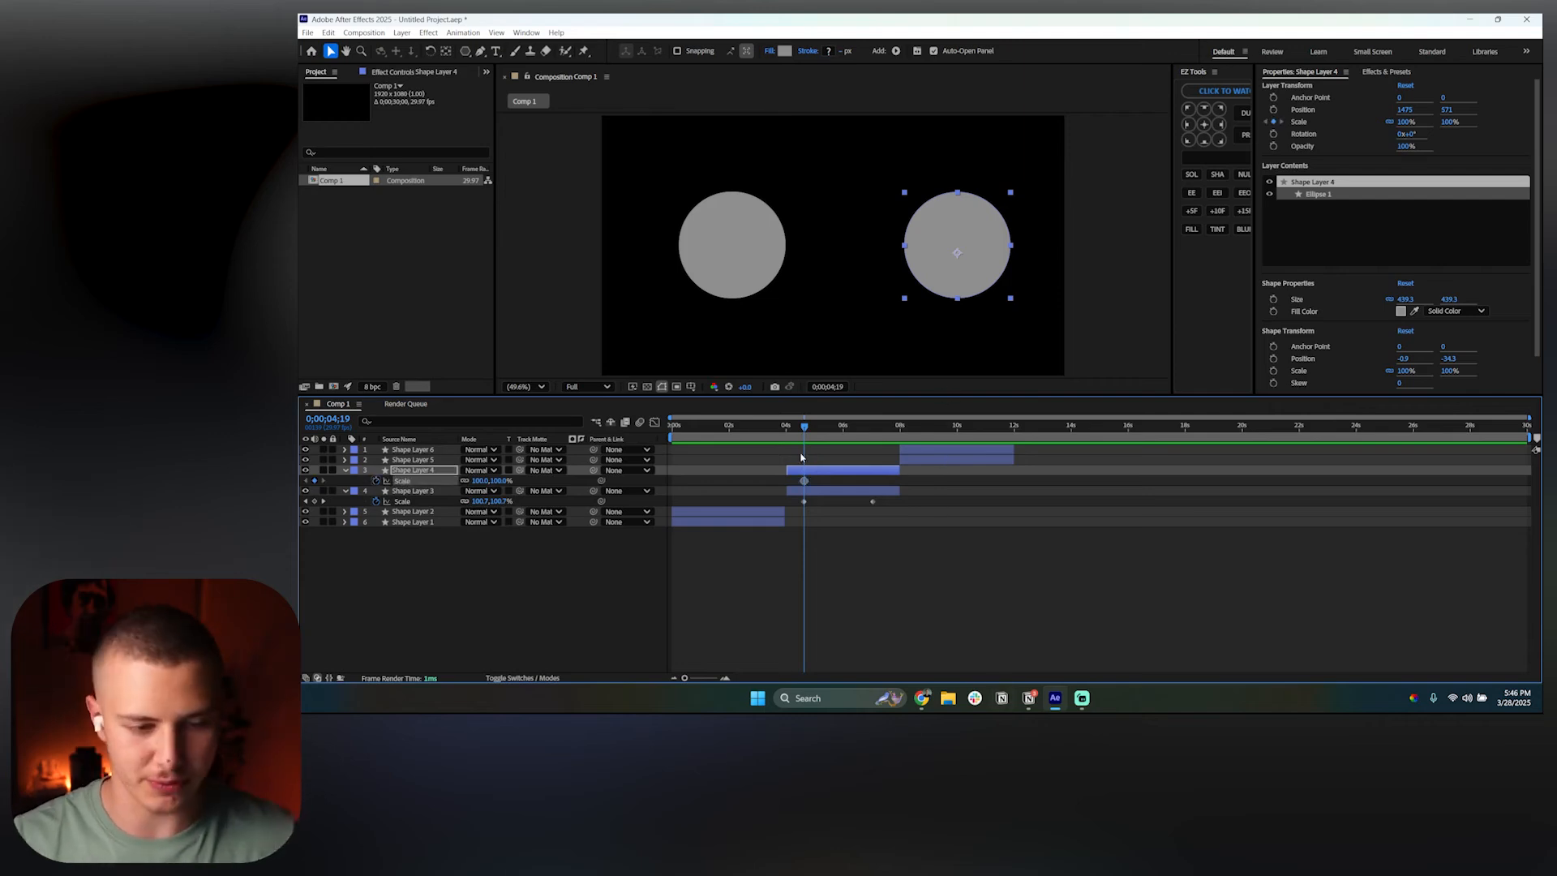
{"action": "left_click_drag", "start_coordinate": [828, 429], "coordinate": [873, 428]}
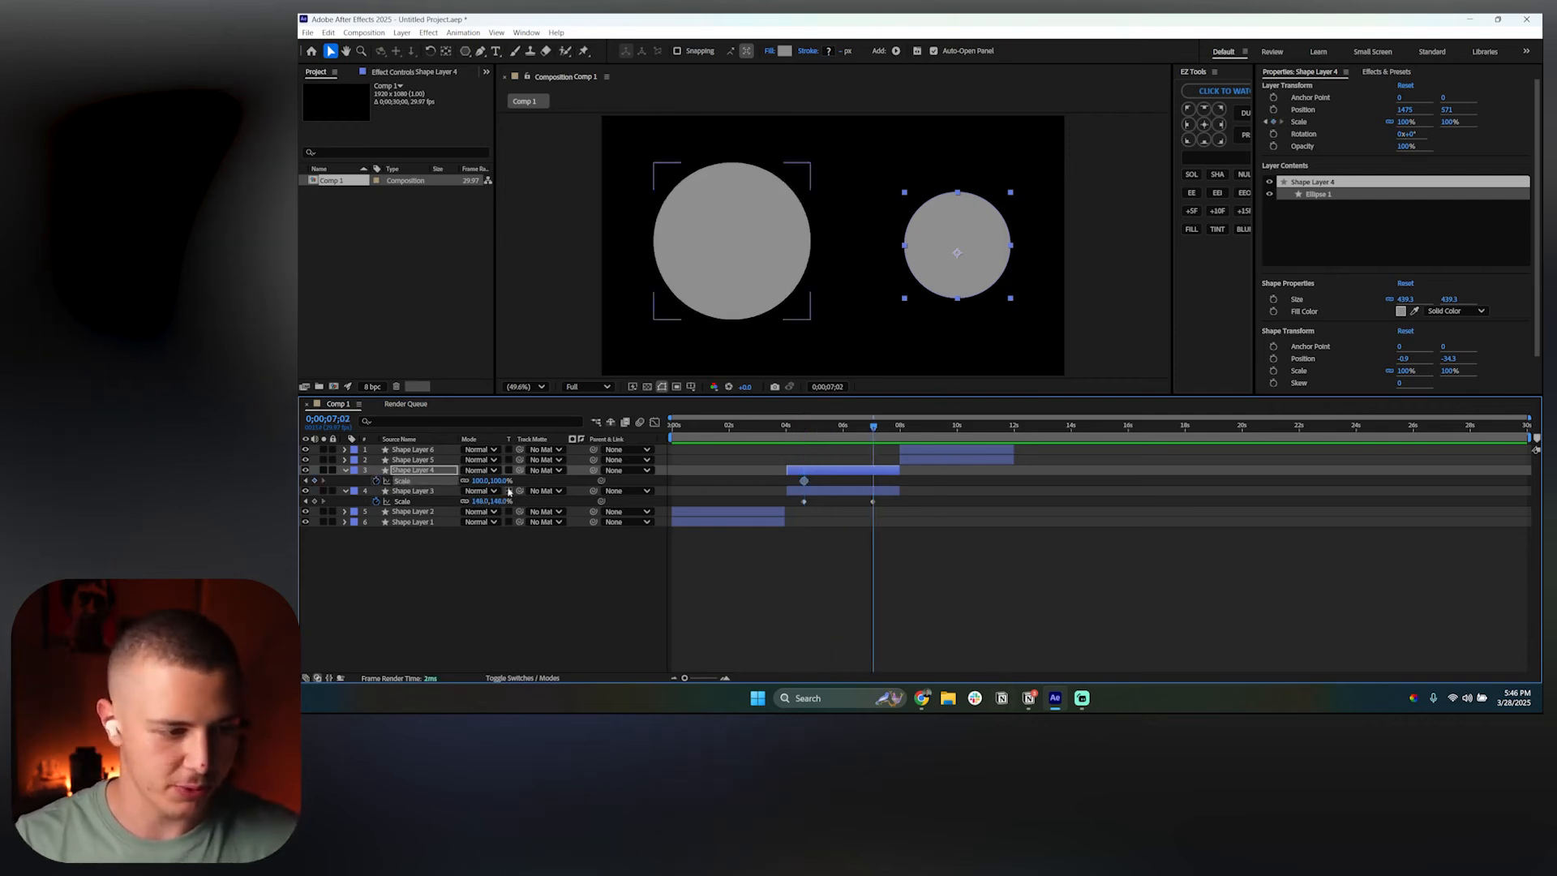
{"action": "left_click_drag", "start_coordinate": [485, 481], "coordinate": [531, 483]}
{"action": "left_click", "coordinate": [887, 573]}
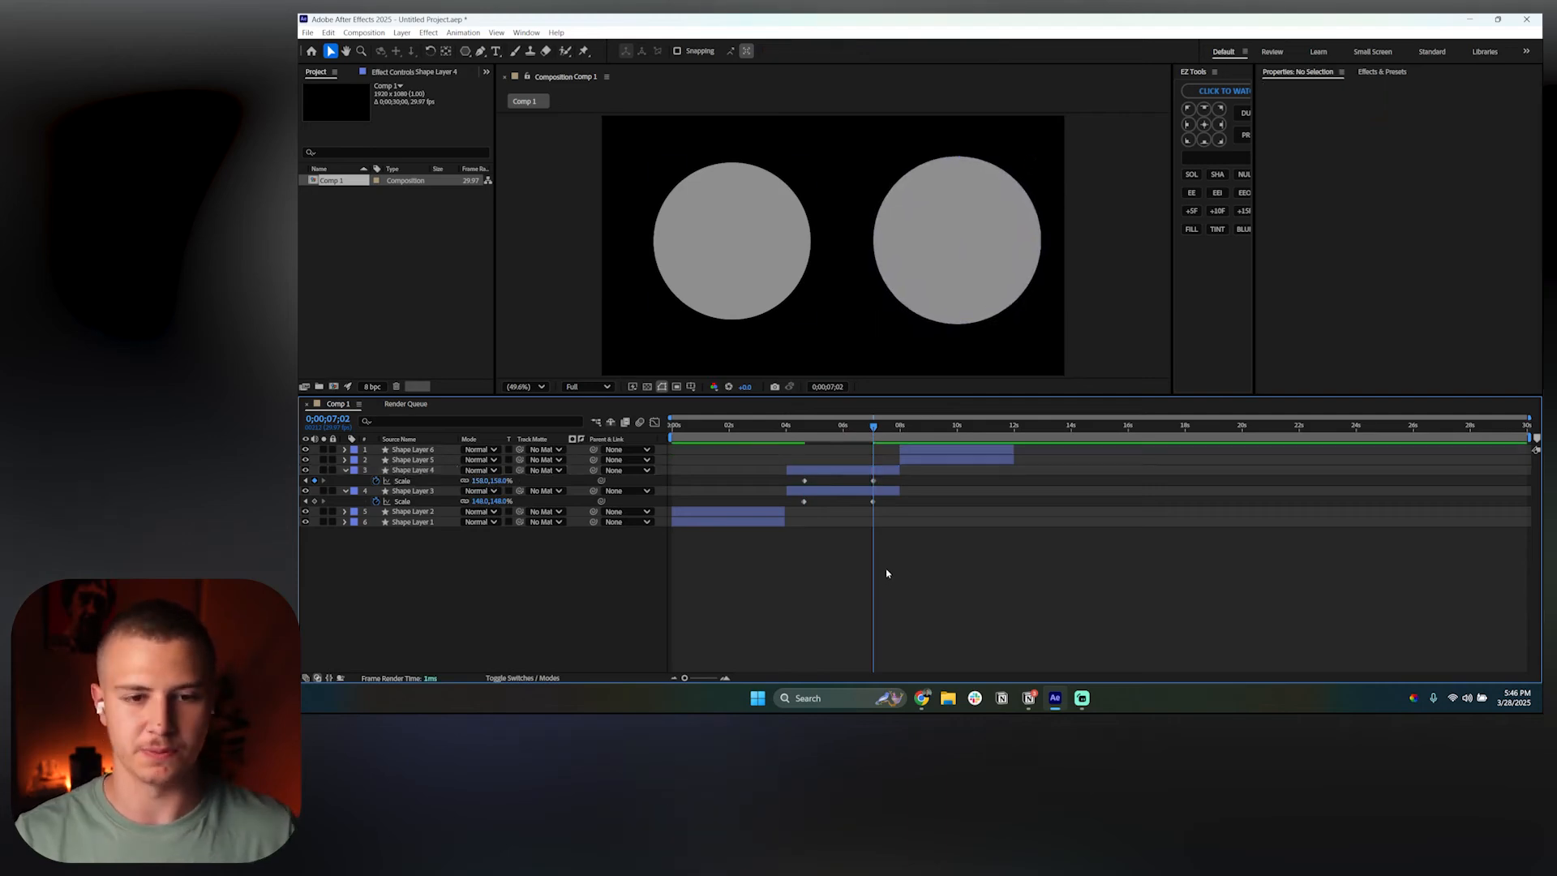
Step: Preview both circles' growth briefly and collapse Shape Layer 4 and Shape Layer 3
{"action": "key", "text": "space"}
{"action": "key", "text": "space"}
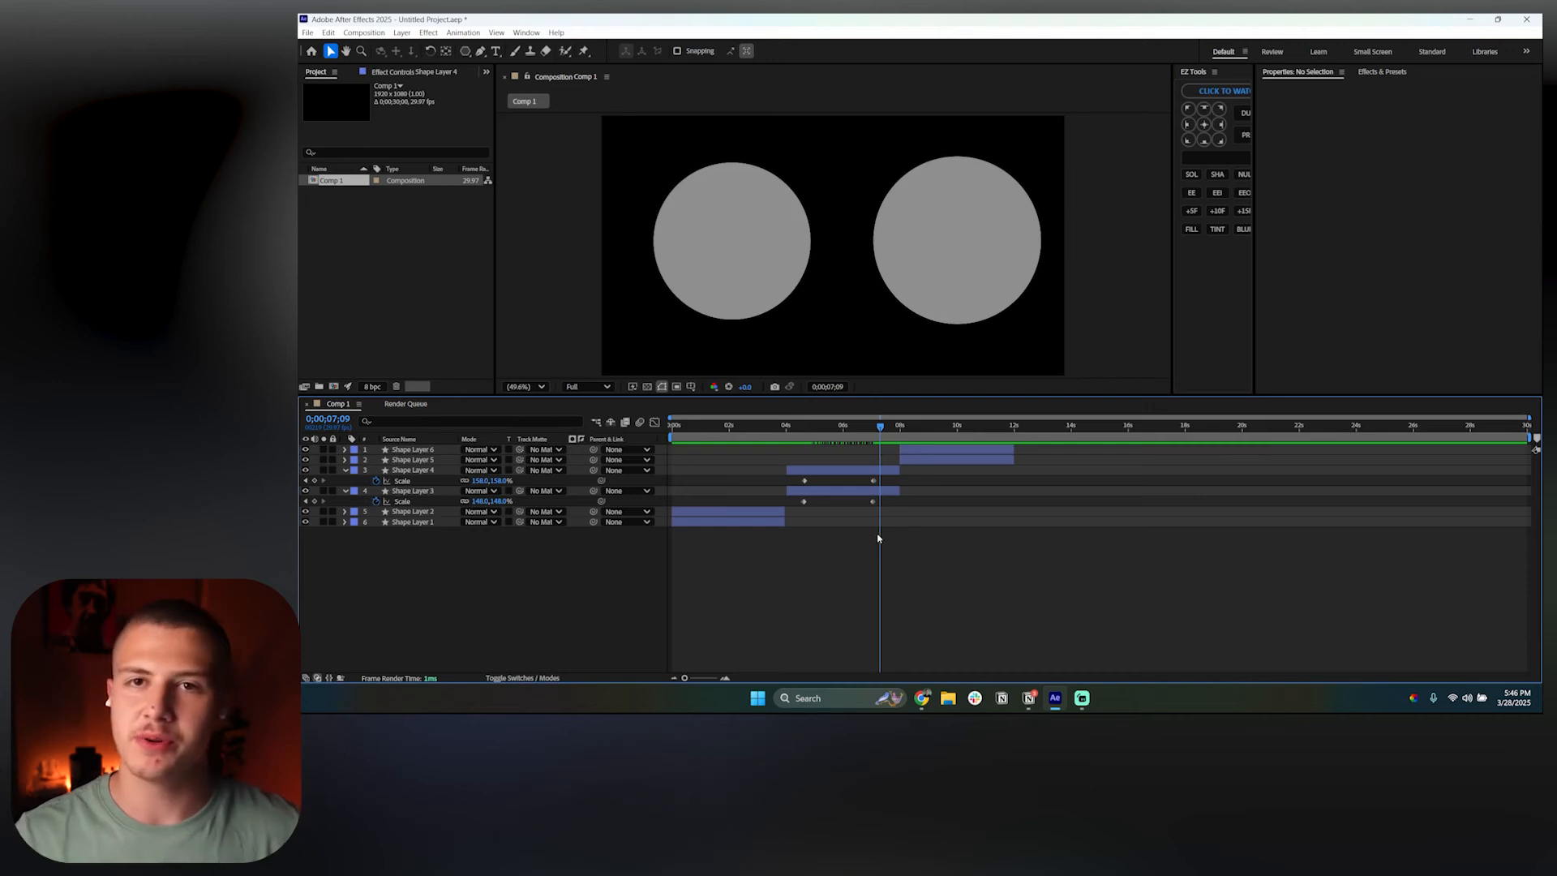
{"action": "left_click", "coordinate": [344, 470]}
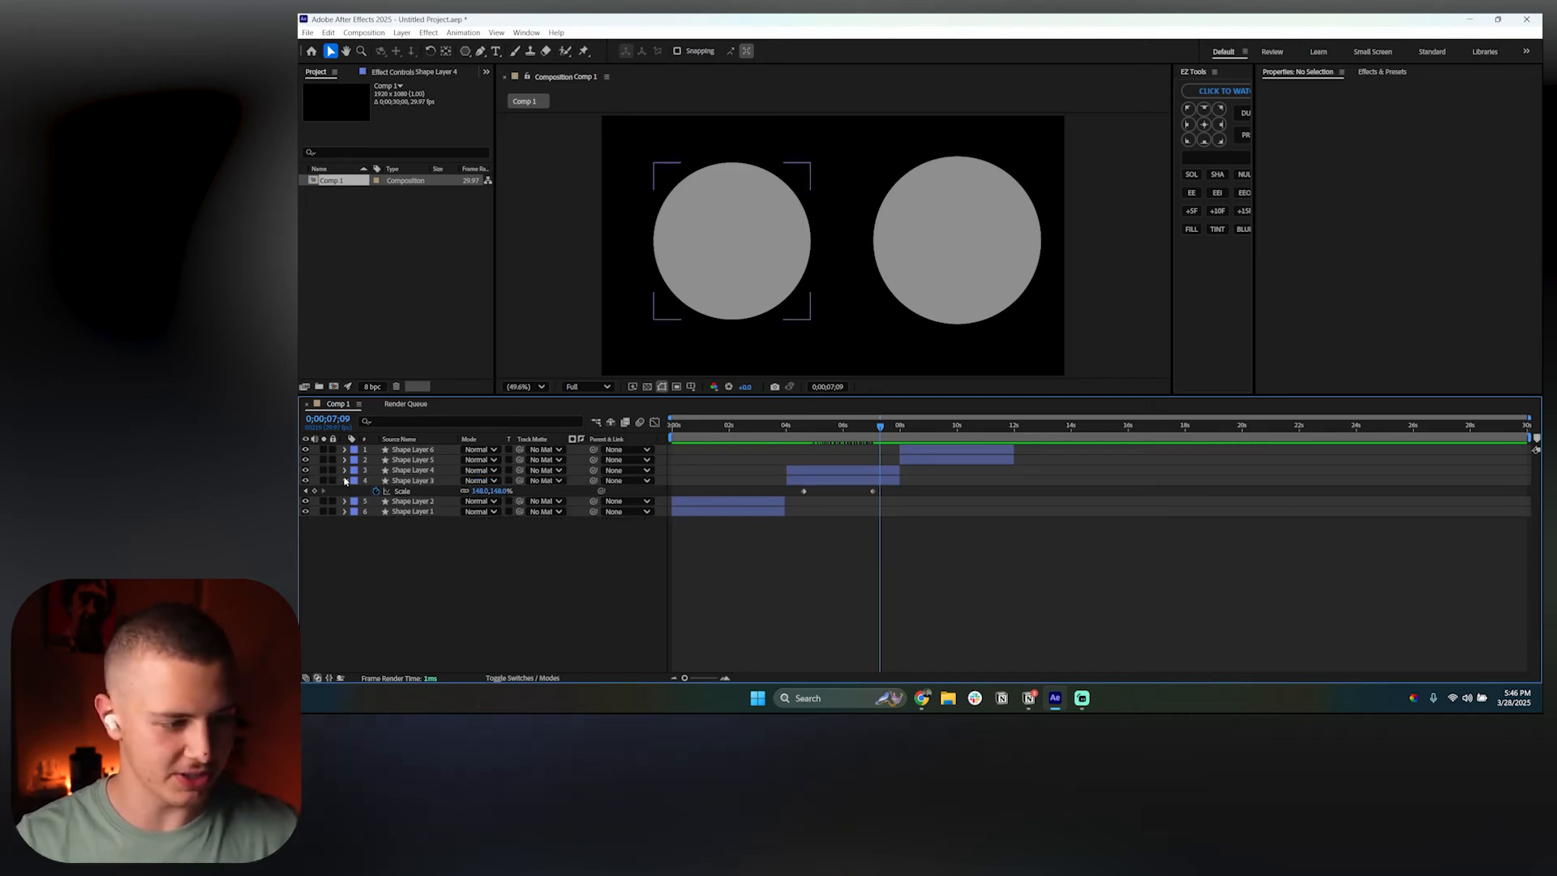
{"action": "left_click", "coordinate": [346, 481]}
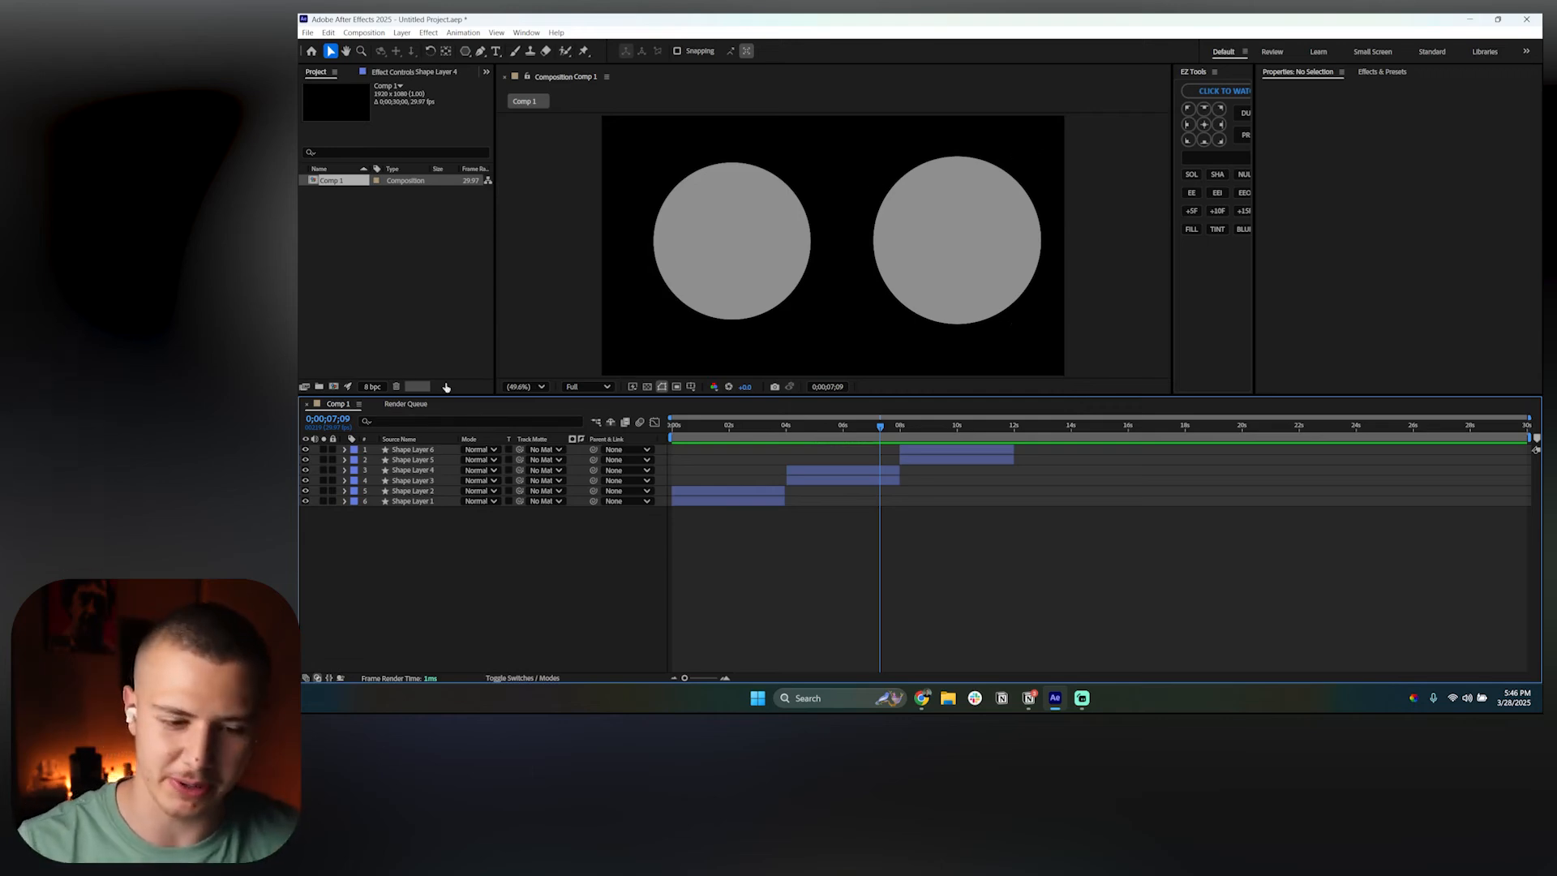
Step: Animate the lower-right triangle's Rotation on Shape Layer 6 from 0° at 0;00;08;18 to 1x+160° at 0;00;11;05
{"action": "left_click", "coordinate": [917, 427]}
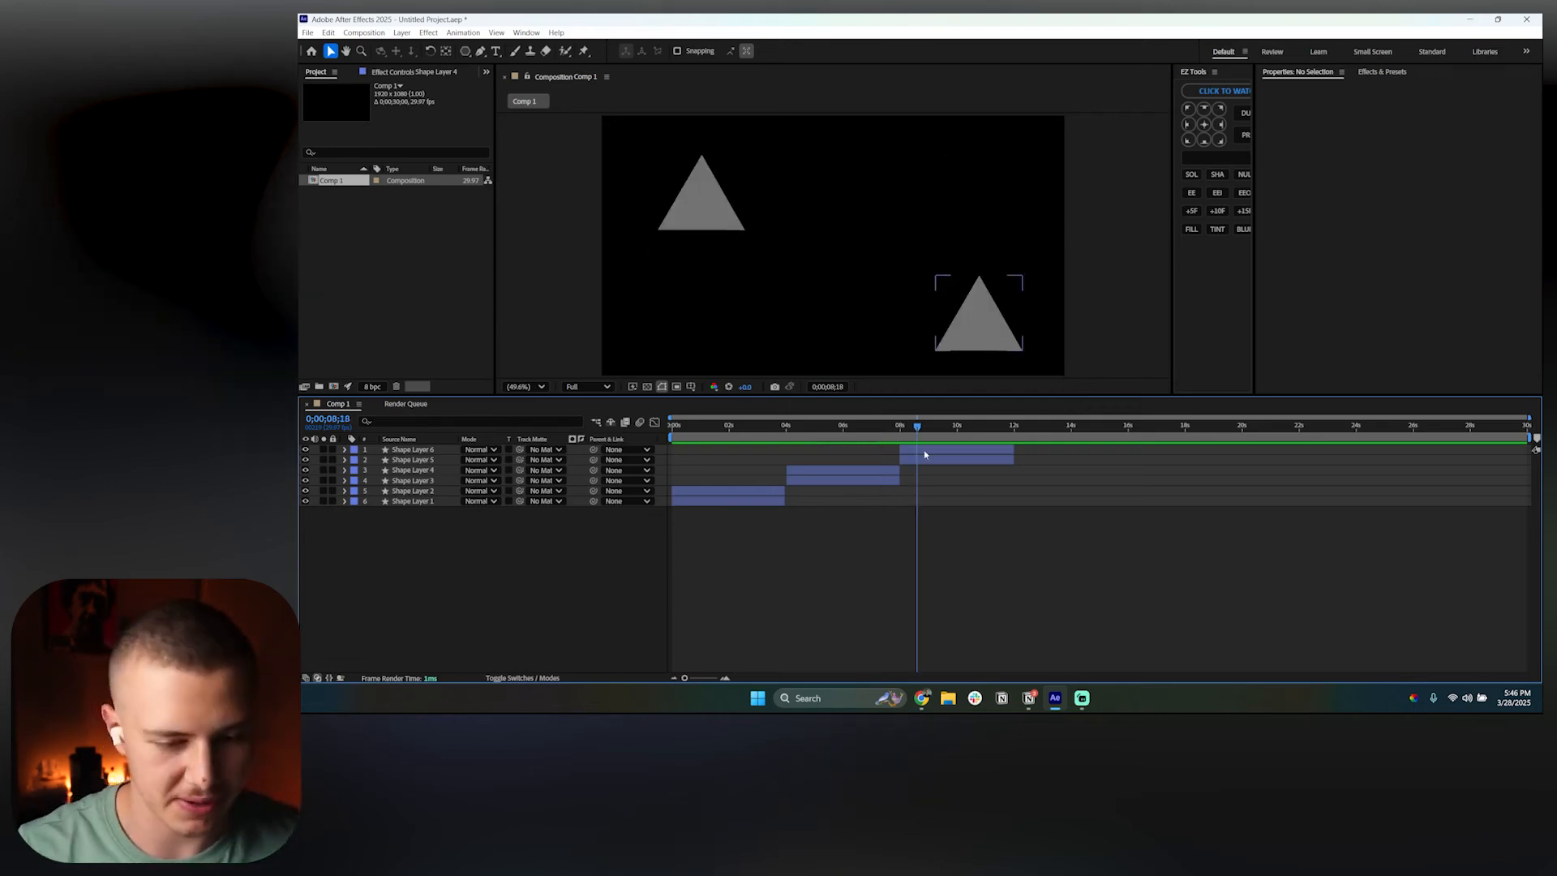
{"action": "left_click", "coordinate": [922, 451]}
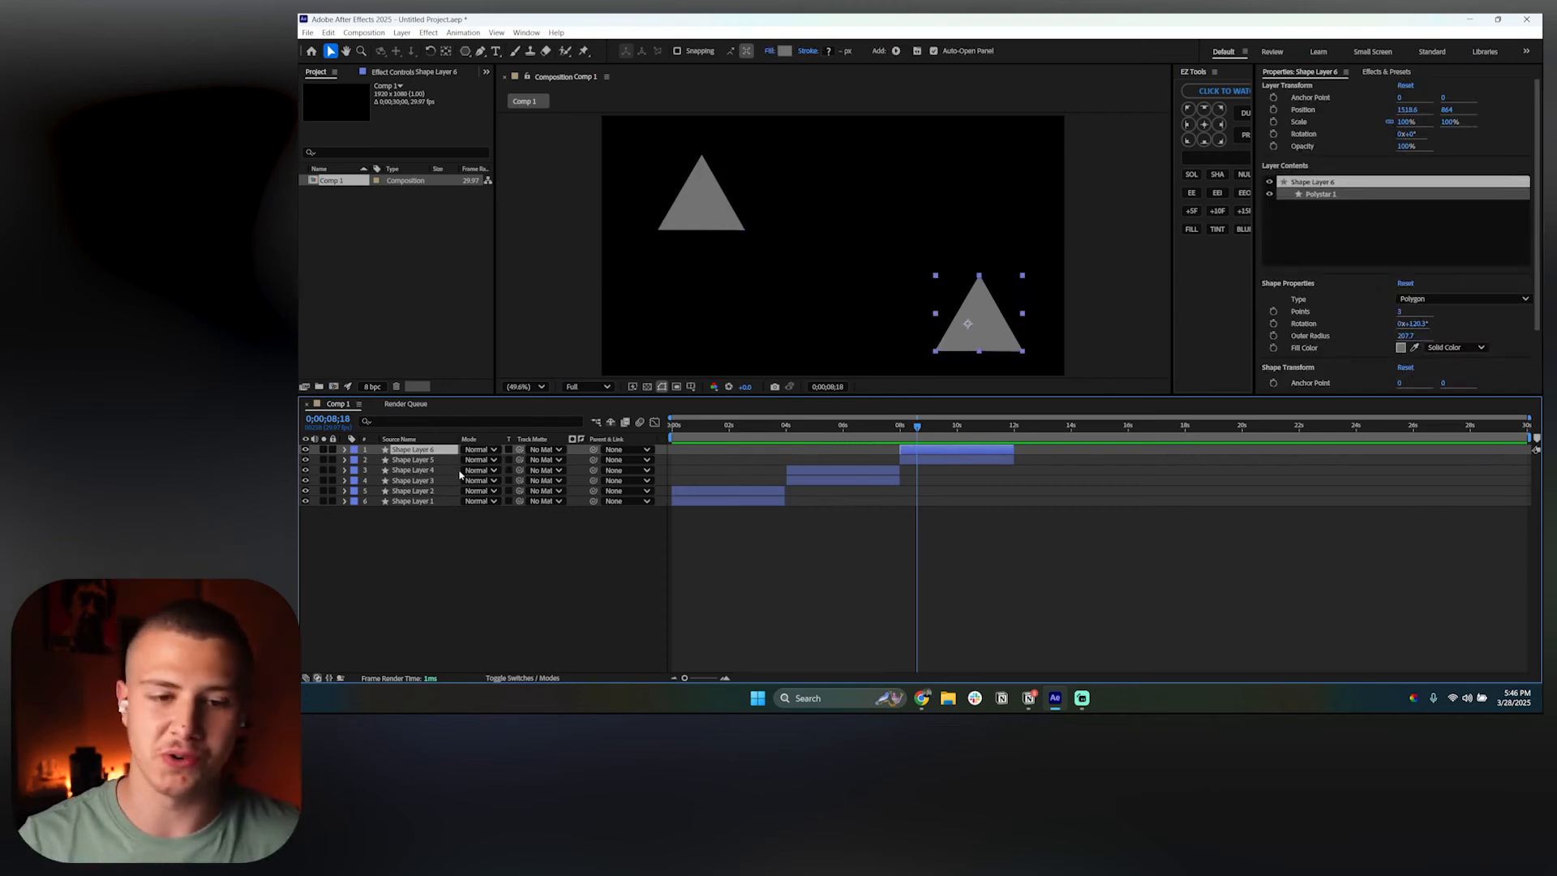
{"action": "left_click", "coordinate": [344, 450]}
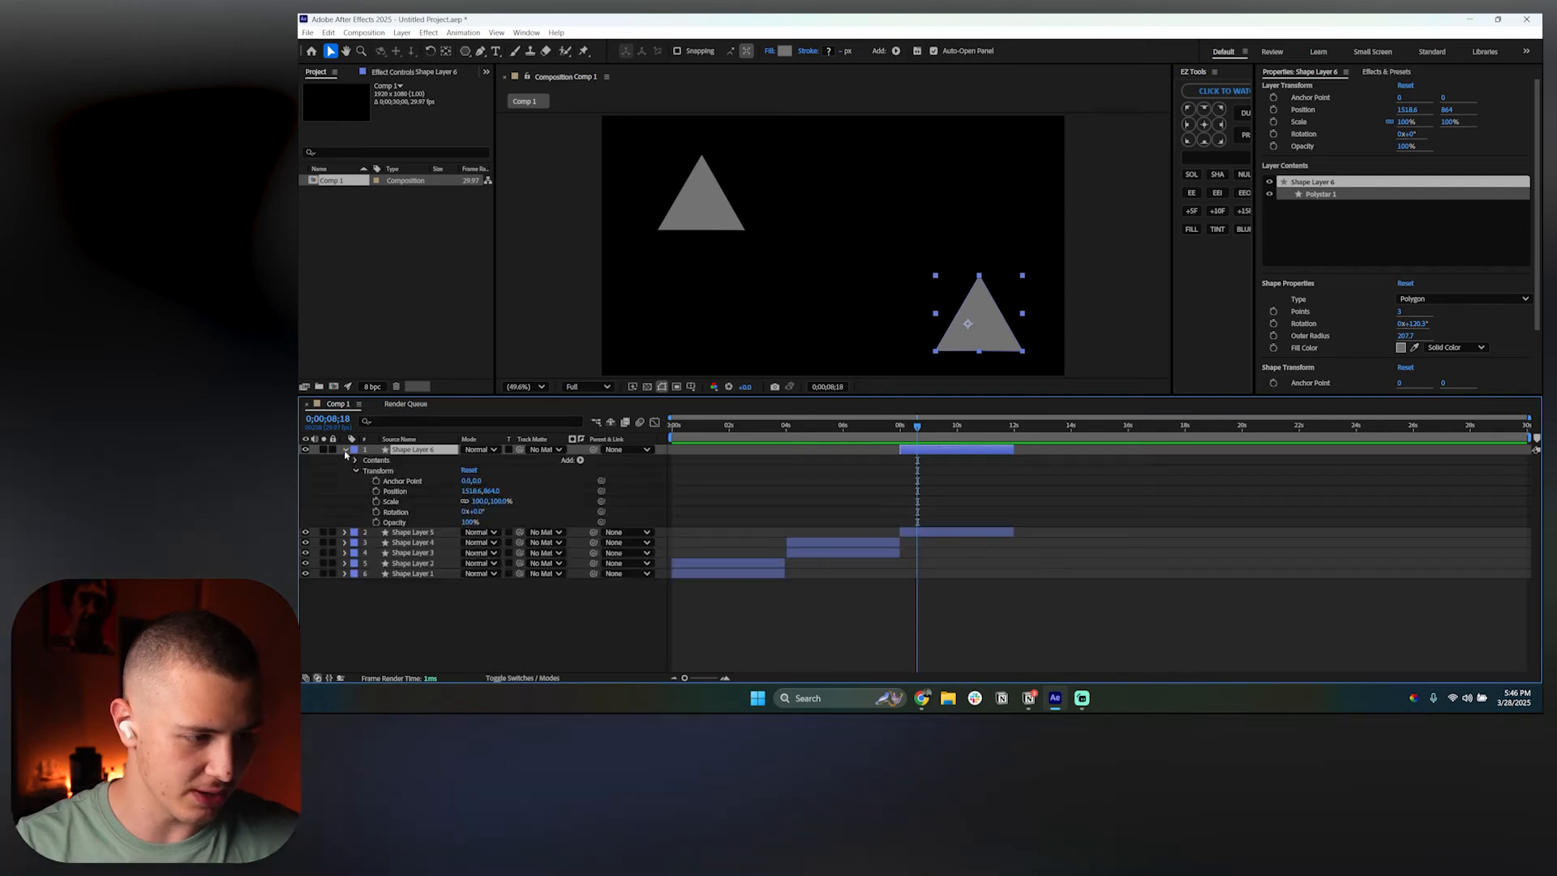
{"action": "left_click", "coordinate": [357, 470]}
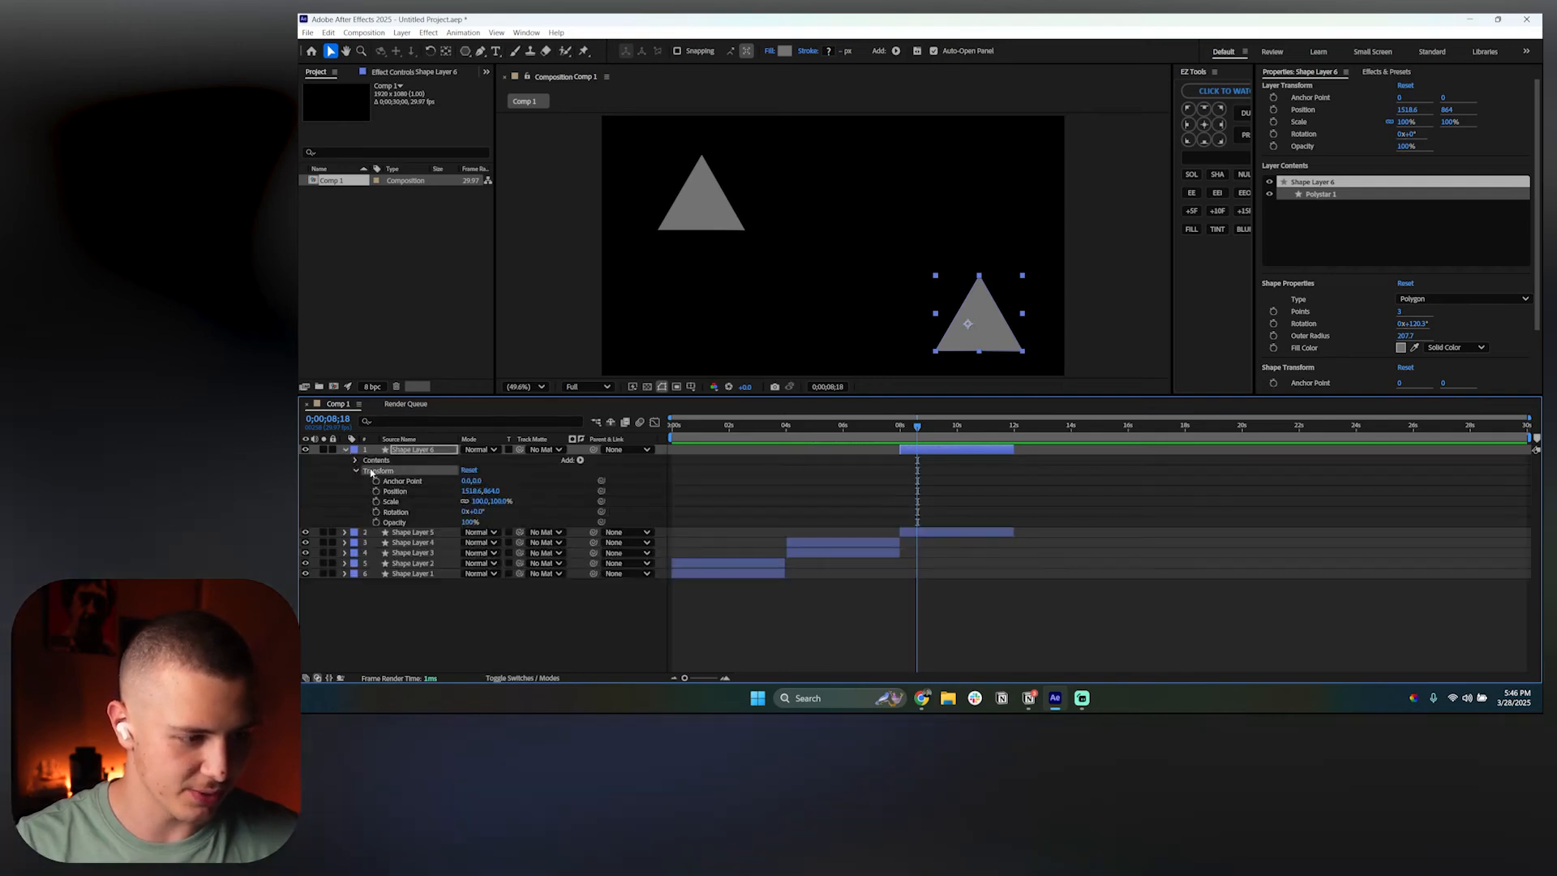
{"action": "left_click", "coordinate": [375, 512]}
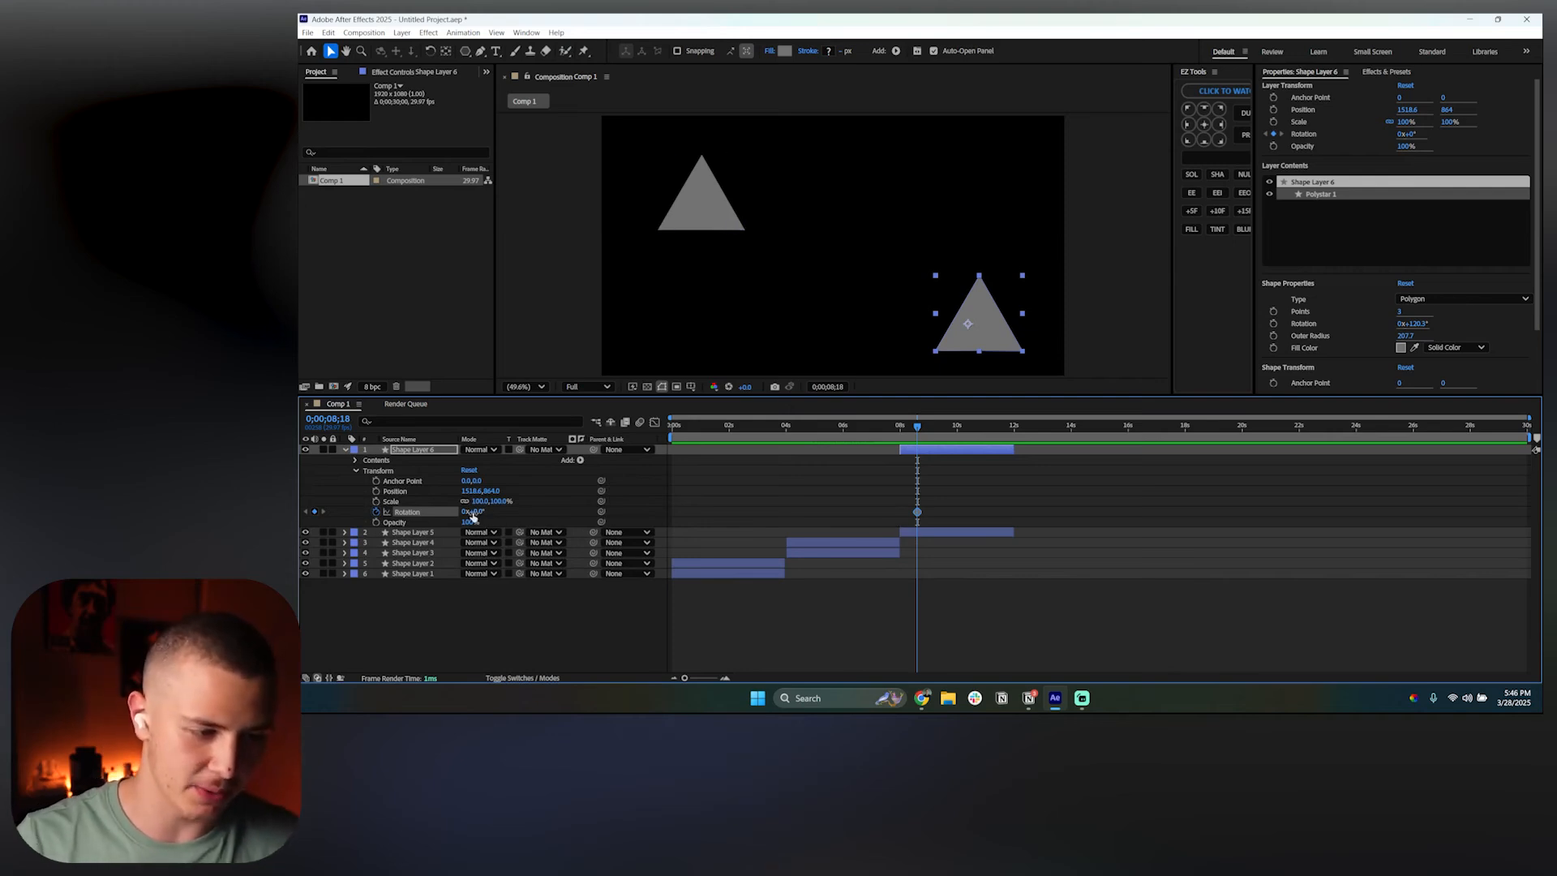
{"action": "left_click_drag", "start_coordinate": [919, 437], "coordinate": [990, 438]}
{"action": "left_click_drag", "start_coordinate": [474, 512], "coordinate": [808, 531]}
{"action": "left_click", "coordinate": [1073, 492]}
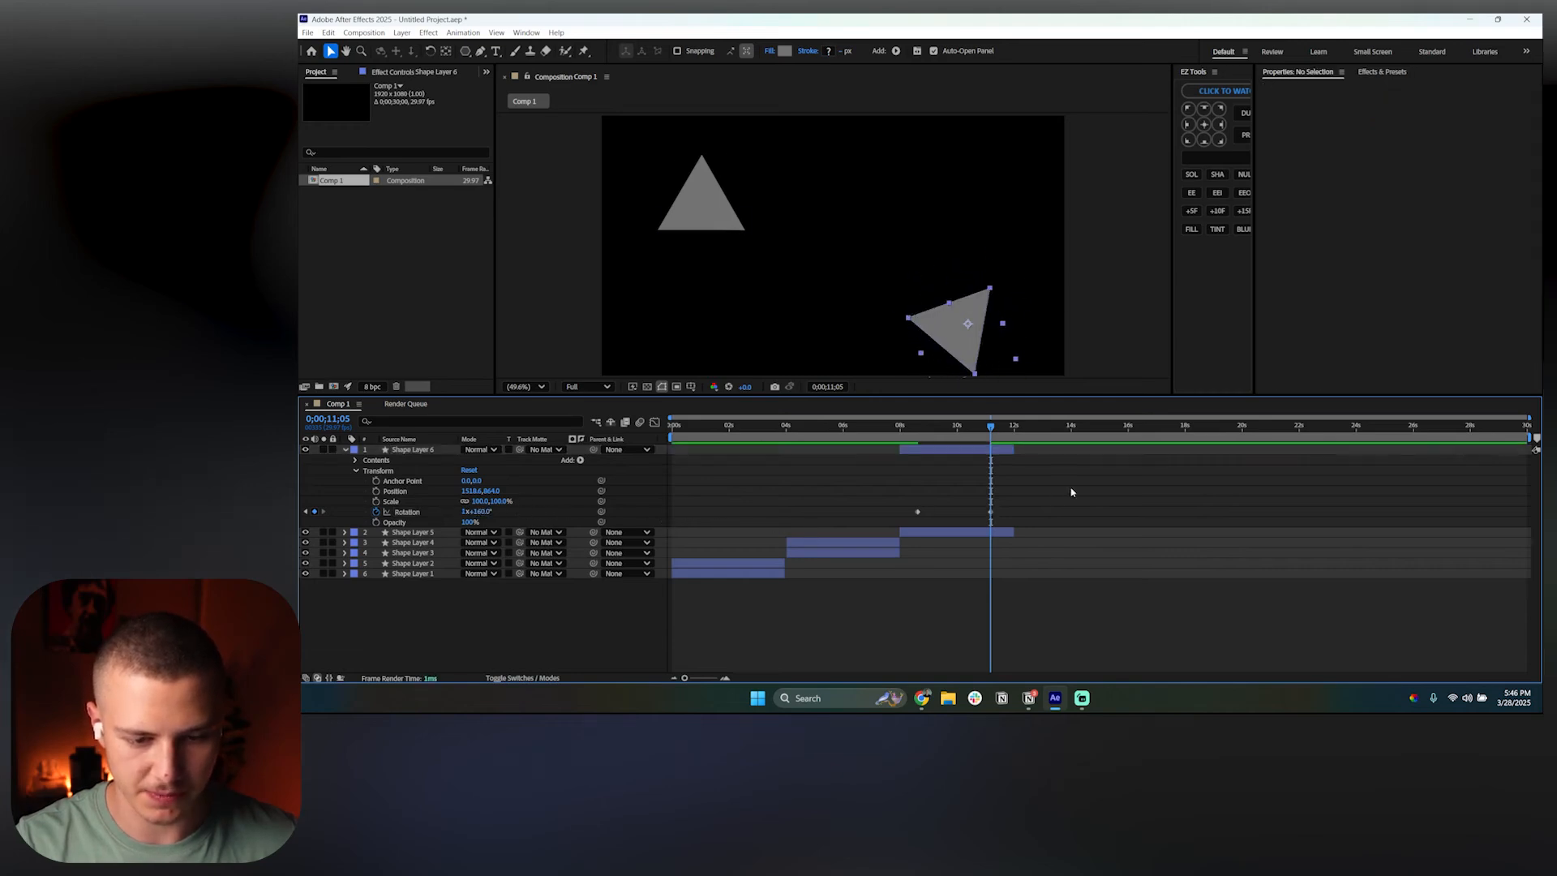
Step: Preview the lower-right triangle's rotation from 0;00;08;12 and collapse Shape Layer 6 with nothing selected
{"action": "left_click", "coordinate": [911, 437]}
{"action": "key", "text": "space"}
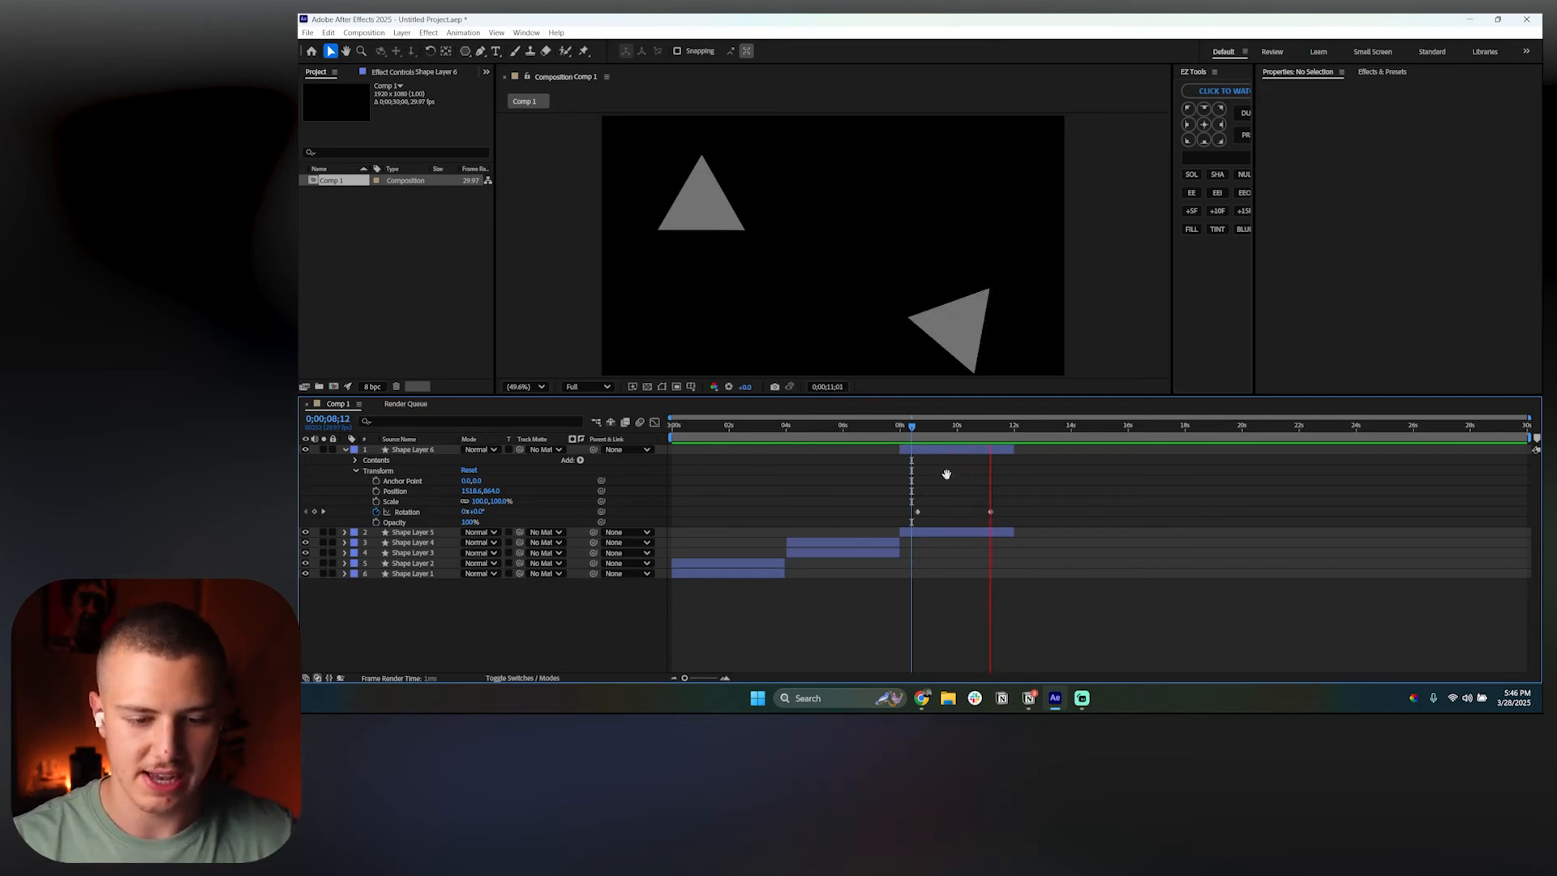
{"action": "key", "text": "space"}
{"action": "left_click", "coordinate": [730, 451]}
{"action": "key", "text": "F2"}
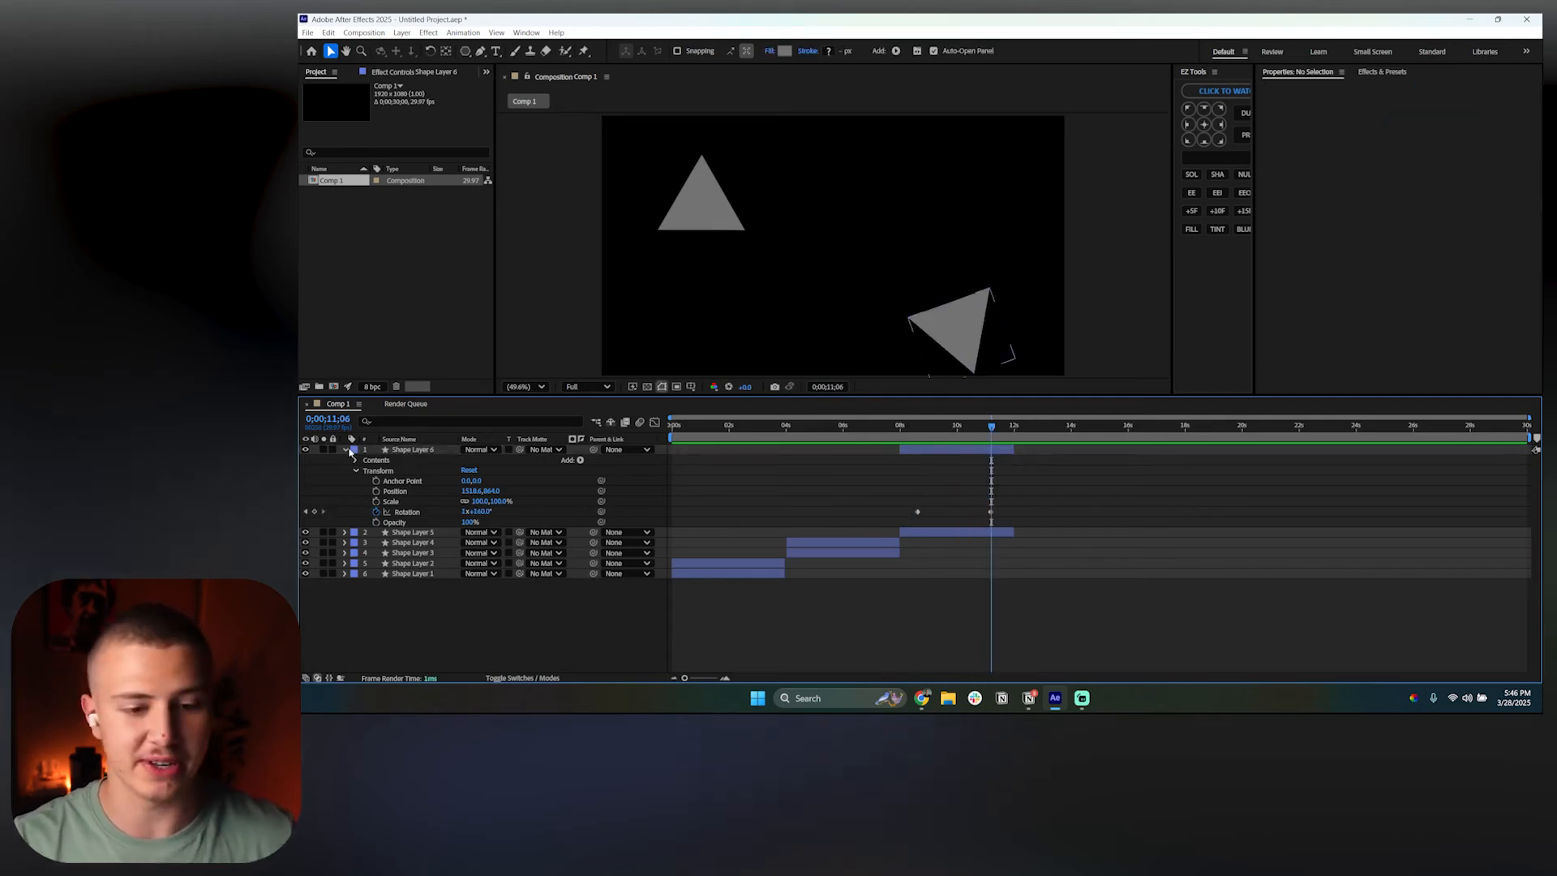
{"action": "left_click", "coordinate": [345, 449]}
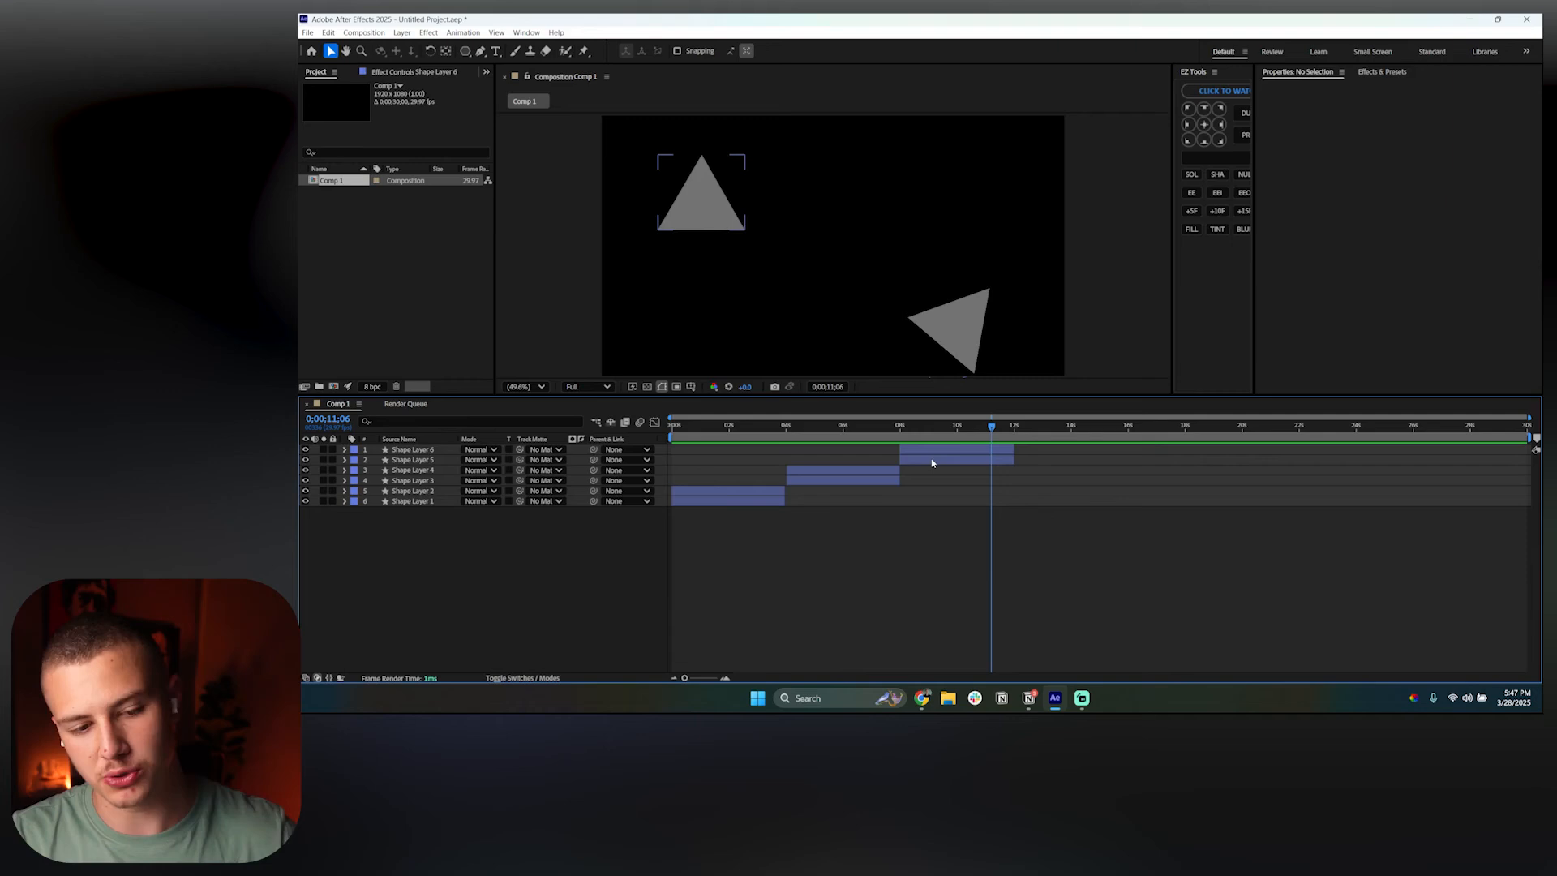
Step: Show both triangles' Rotation, animate Shape Layer 5's from 0° at 0;00;08;19 to 0x+331° at 0;00;11;05, and preview the motion
{"action": "left_click", "coordinate": [931, 461]}
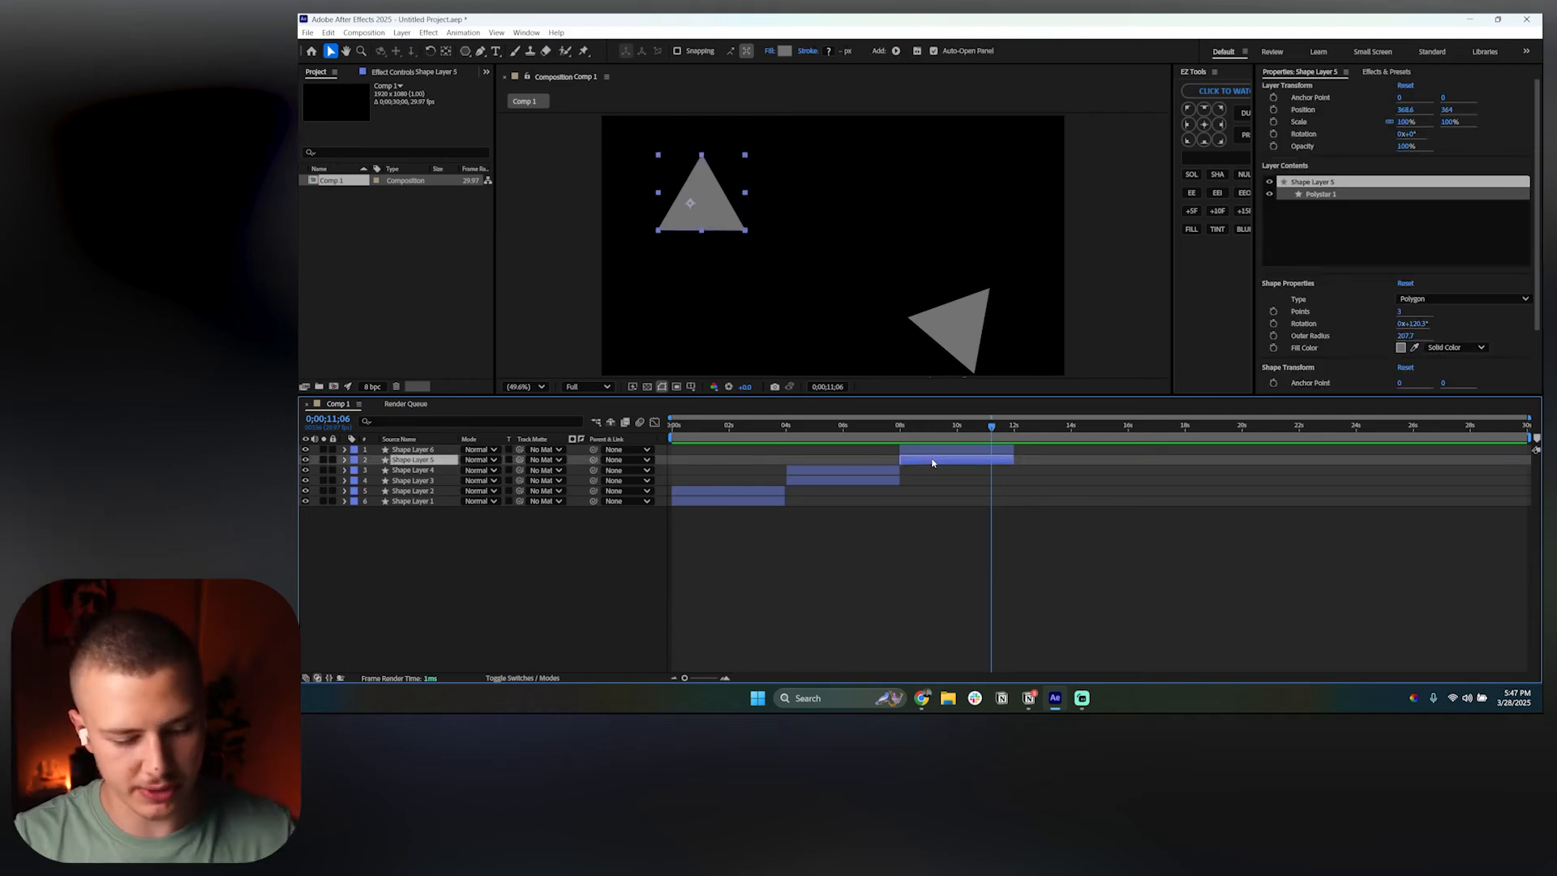
{"action": "key", "text": "r"}
{"action": "left_click", "coordinate": [933, 452]}
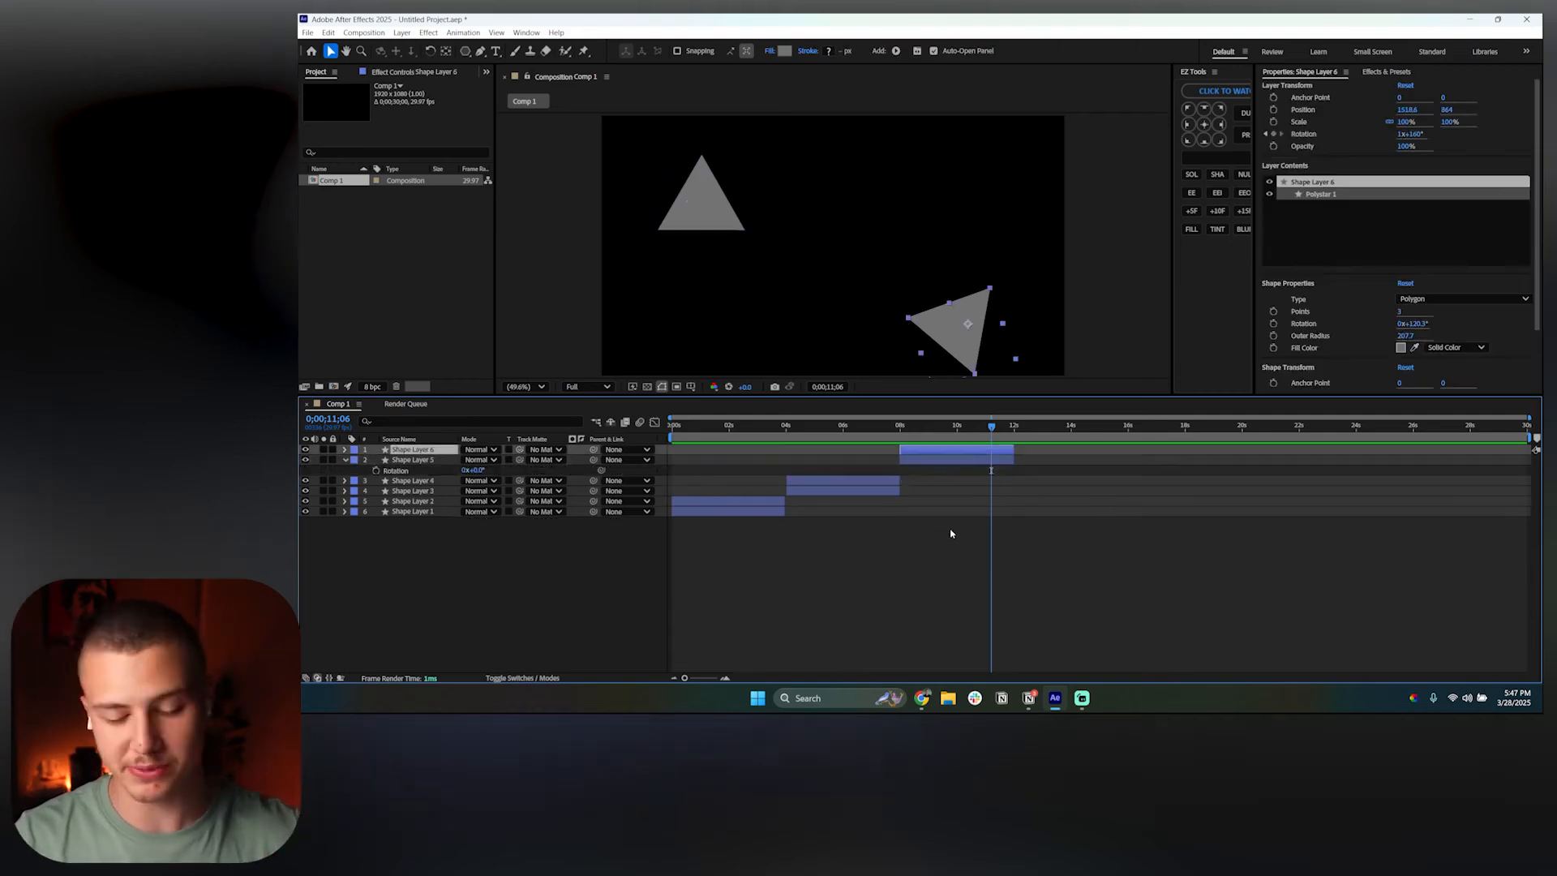
{"action": "key", "text": "r"}
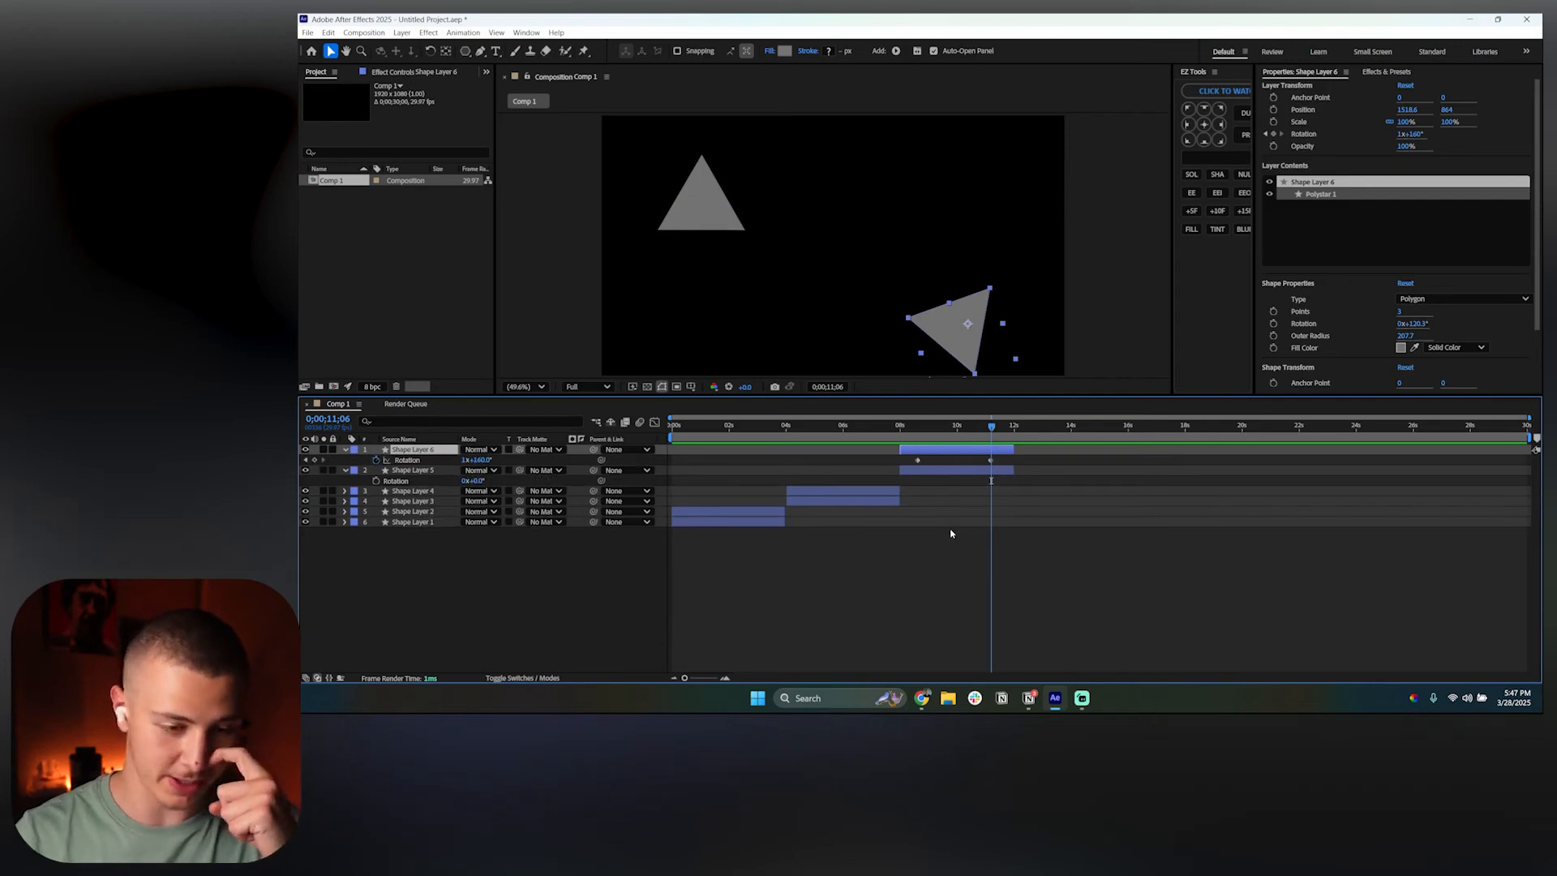
{"action": "left_click_drag", "start_coordinate": [924, 429], "coordinate": [991, 434]}
{"action": "left_click", "coordinate": [376, 481]}
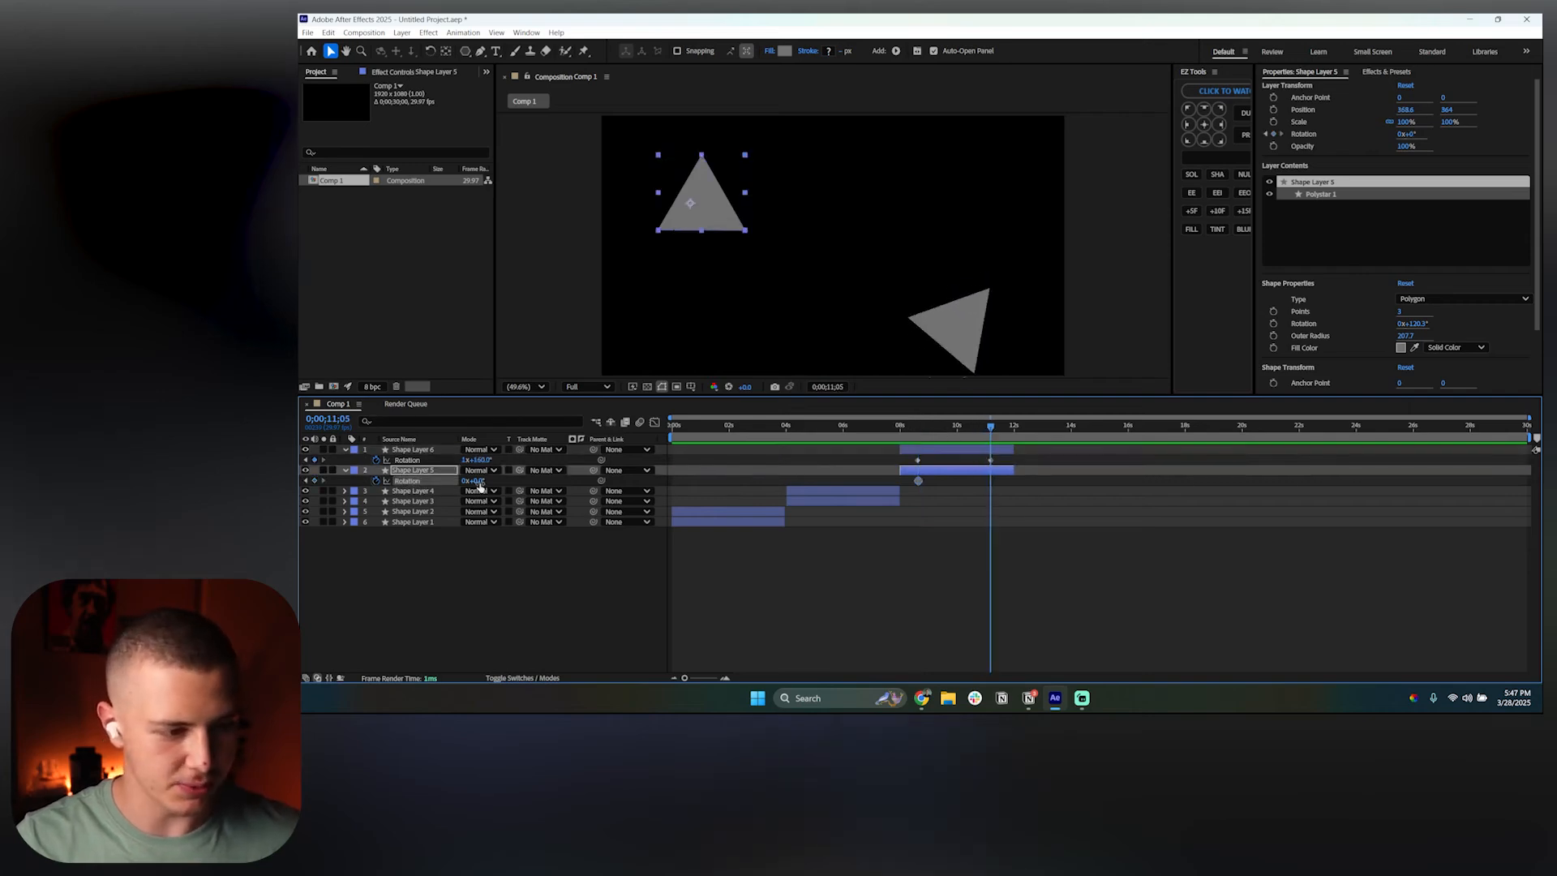
{"action": "left_click_drag", "start_coordinate": [474, 481], "coordinate": [642, 481]}
{"action": "left_click", "coordinate": [1001, 563]}
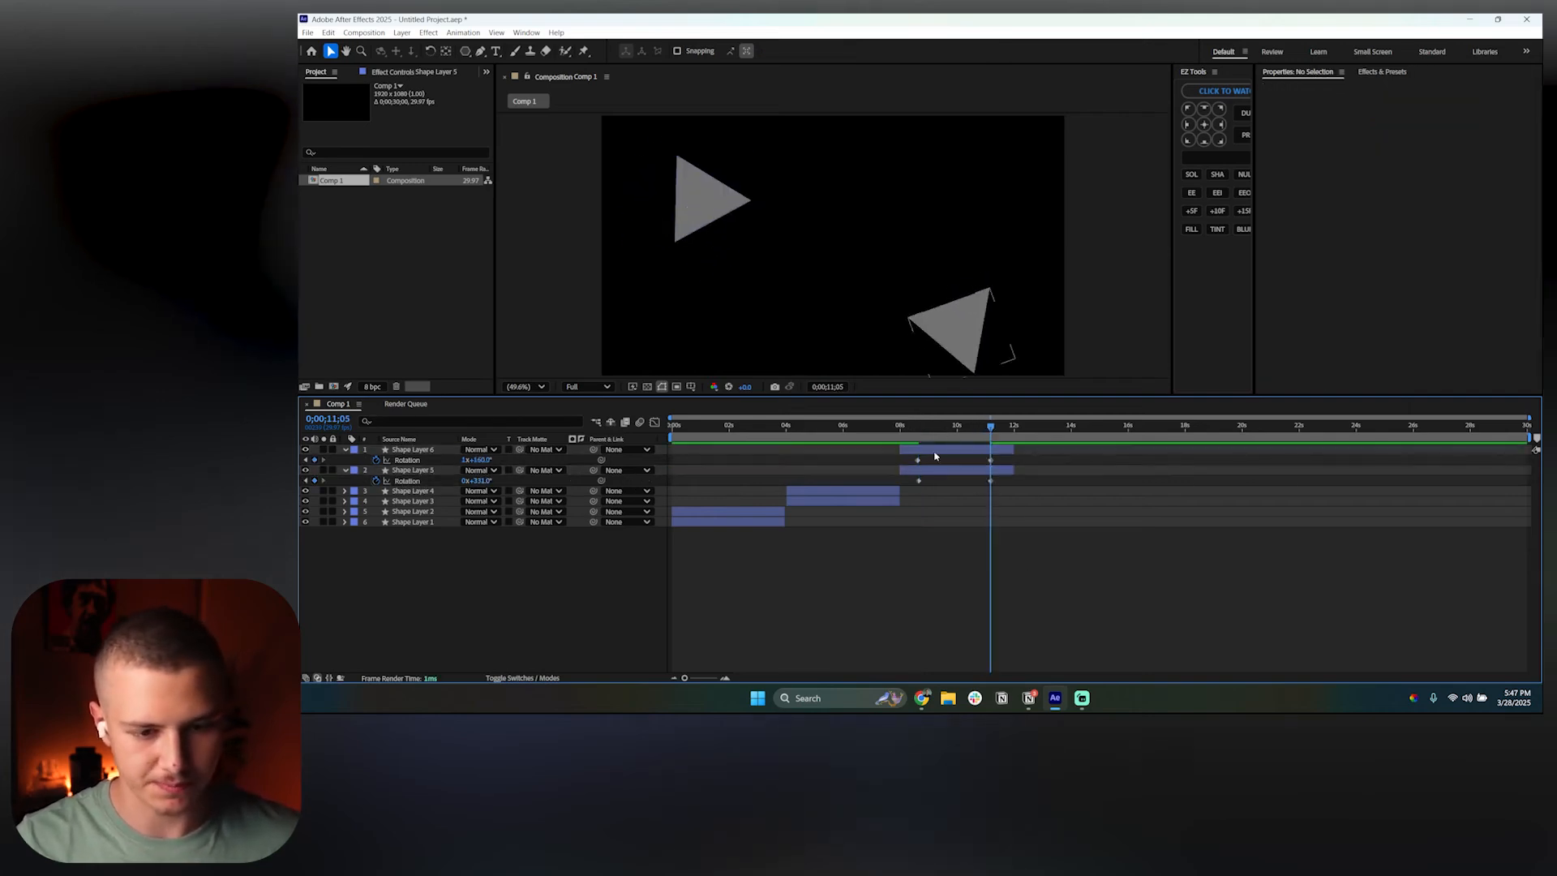
{"action": "left_click", "coordinate": [919, 428]}
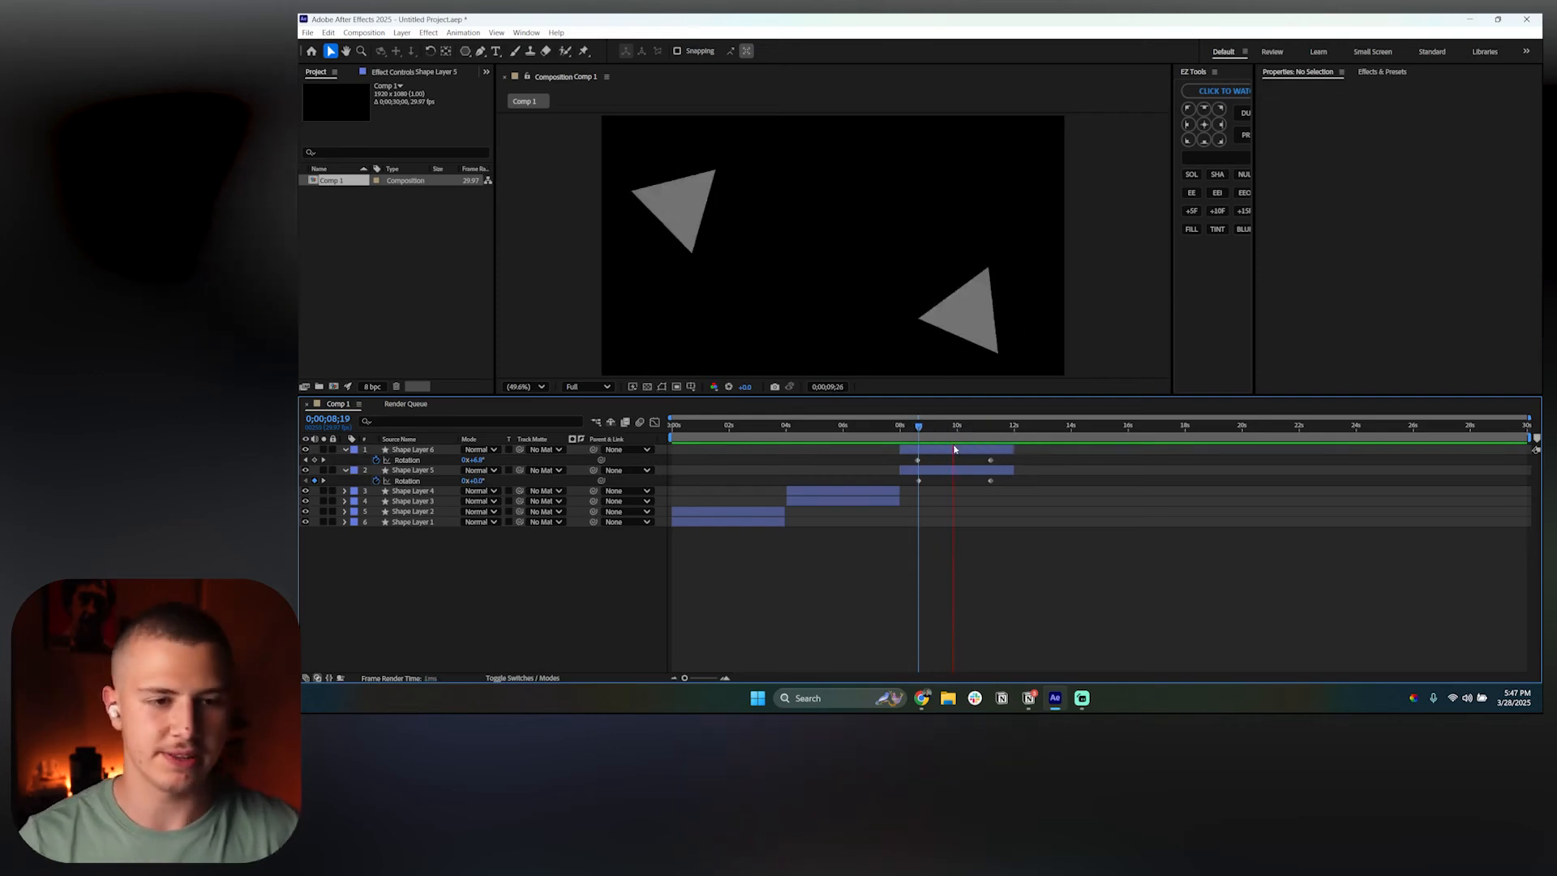
{"action": "key", "text": "space"}
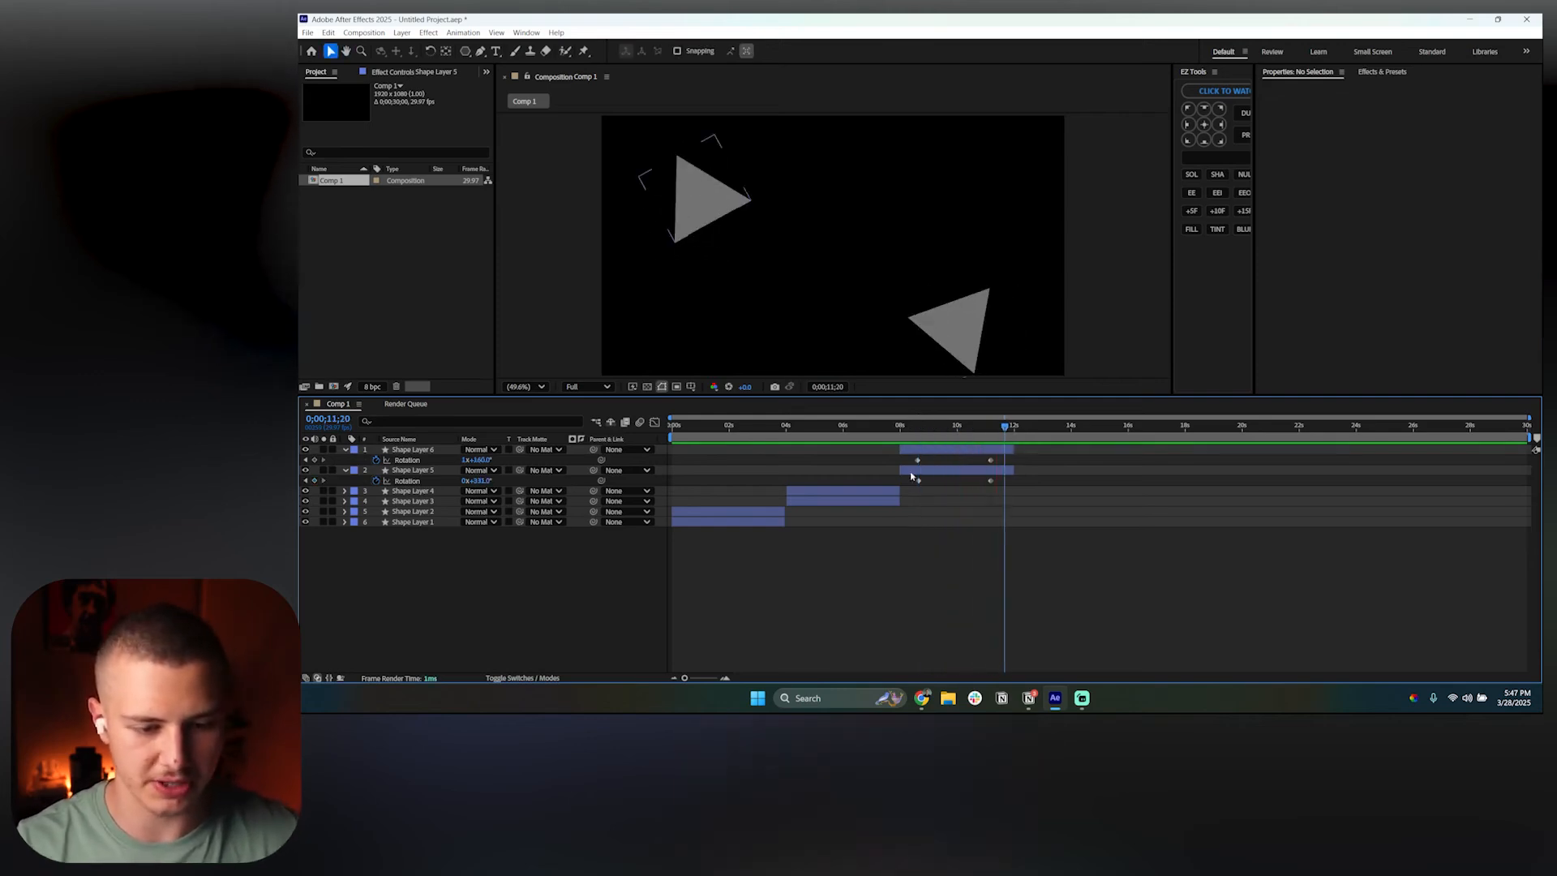
Step: Show only the animated properties of all six shape layers at once and leave nothing selected
{"action": "left_click", "coordinate": [940, 450]}
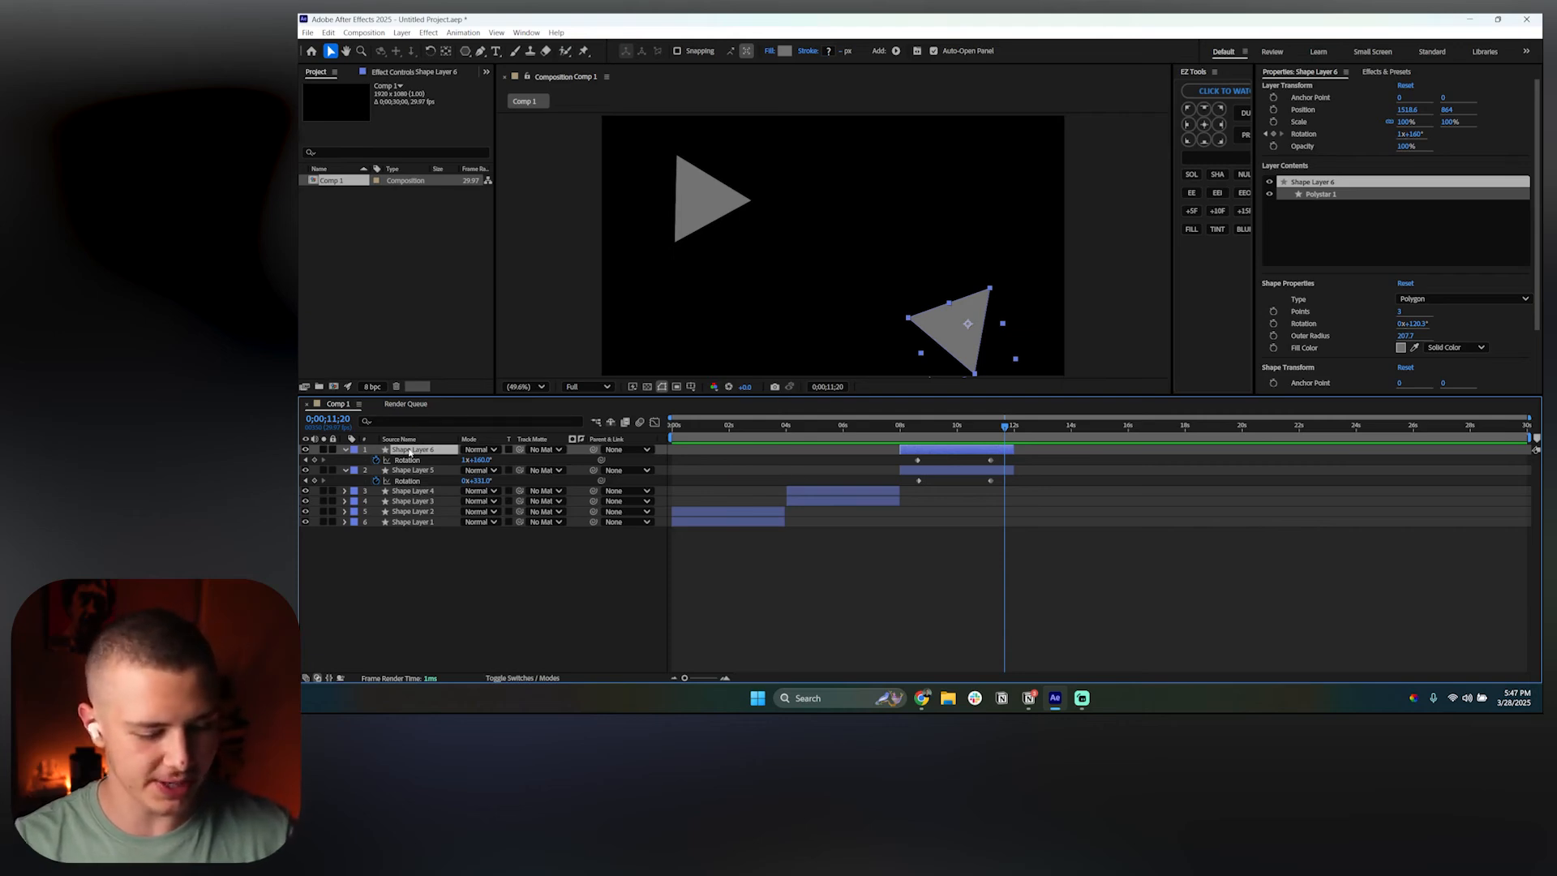
{"action": "left_click", "coordinate": [412, 523], "text": "shift"}
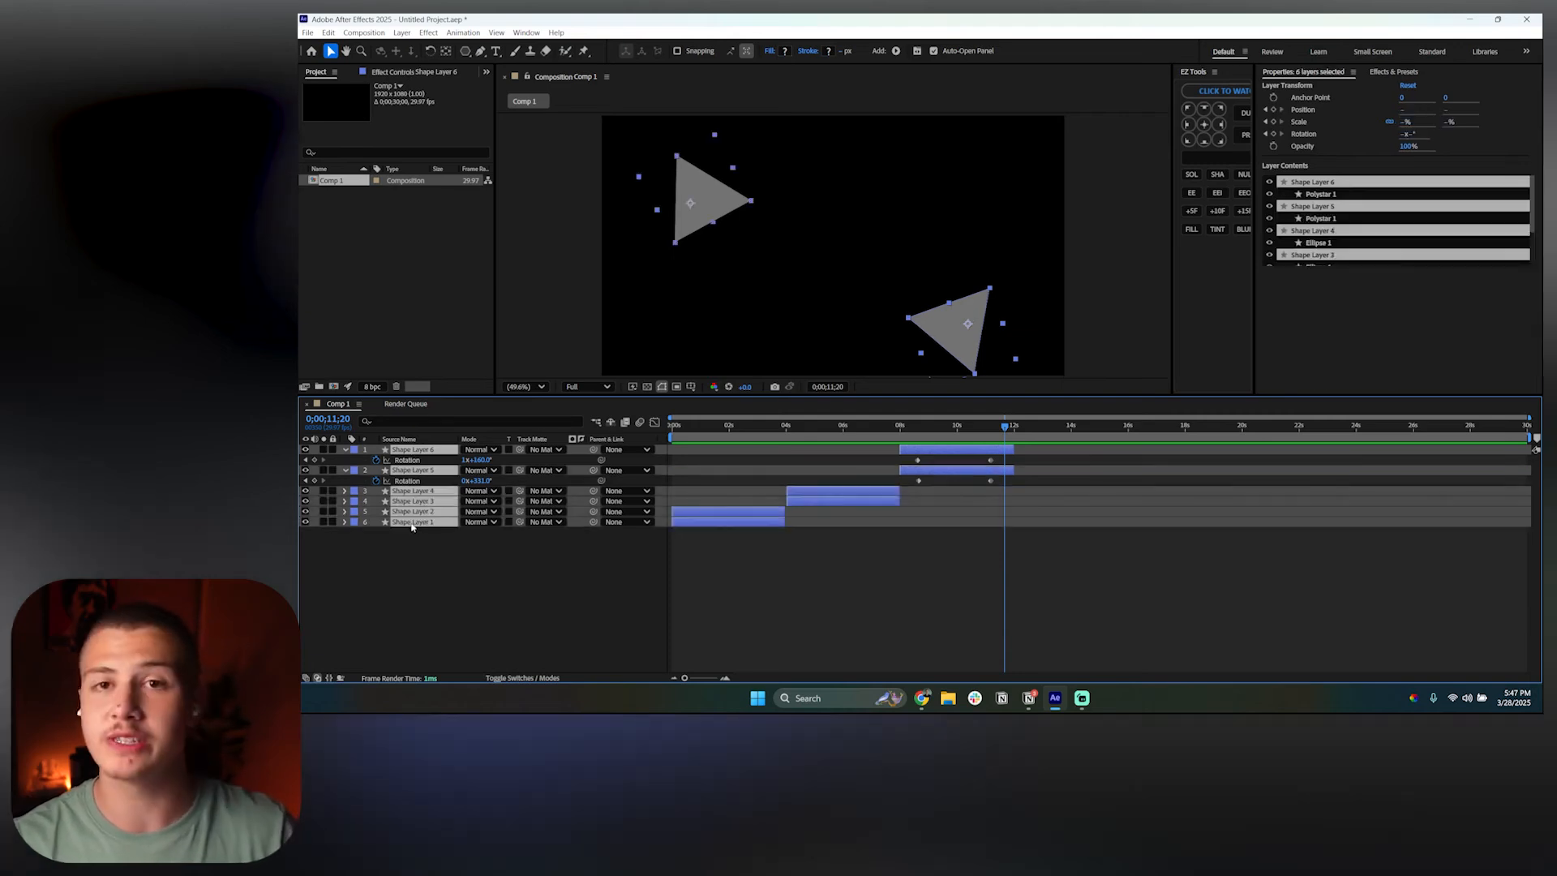
{"action": "key", "text": "u"}
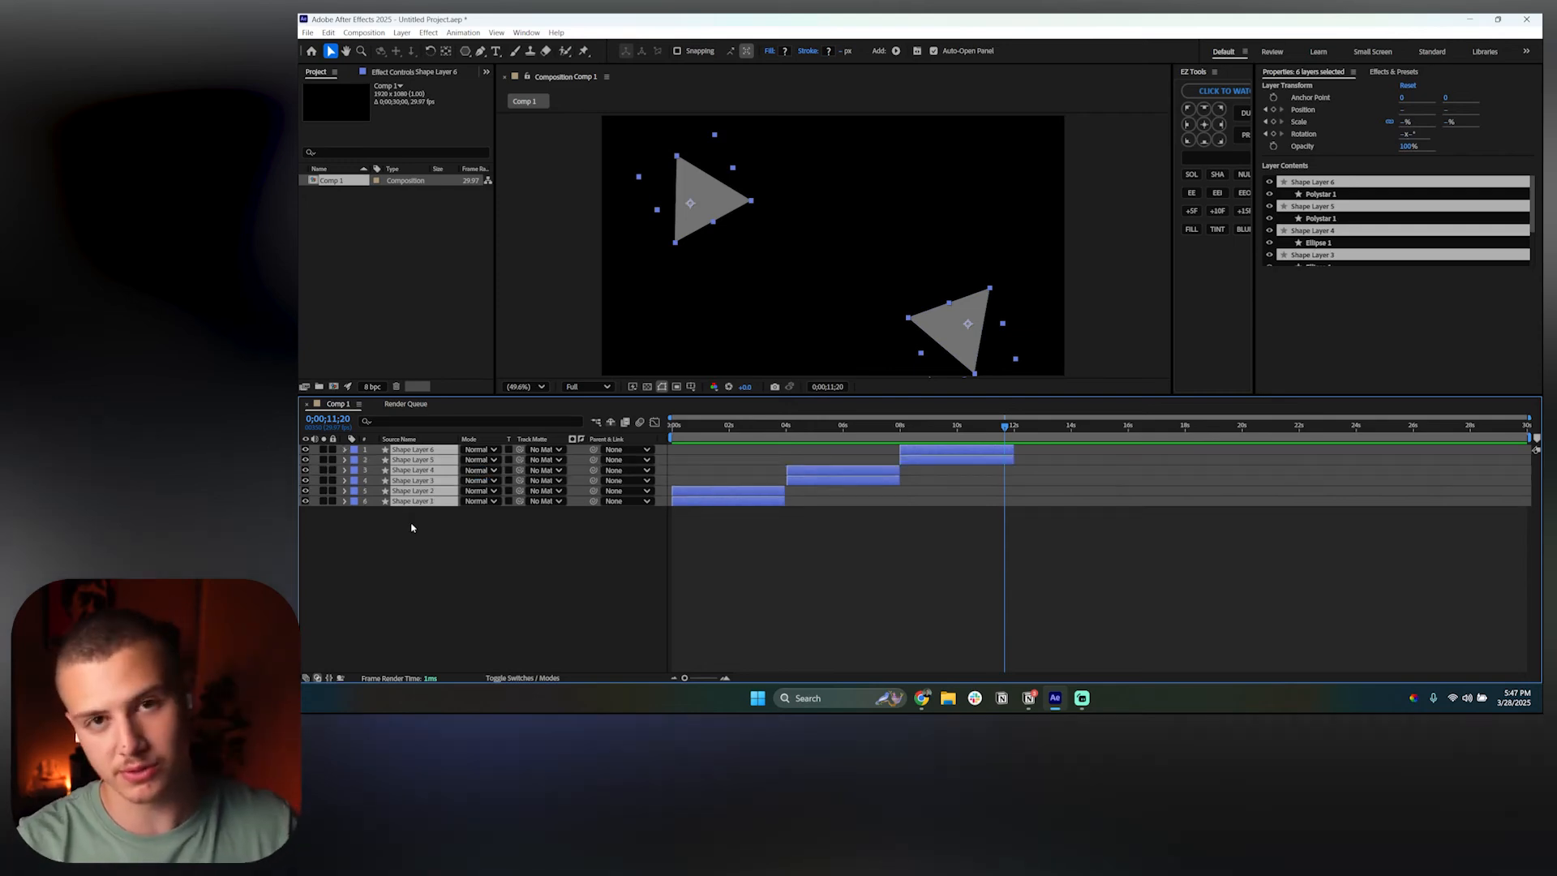
{"action": "key", "text": "u"}
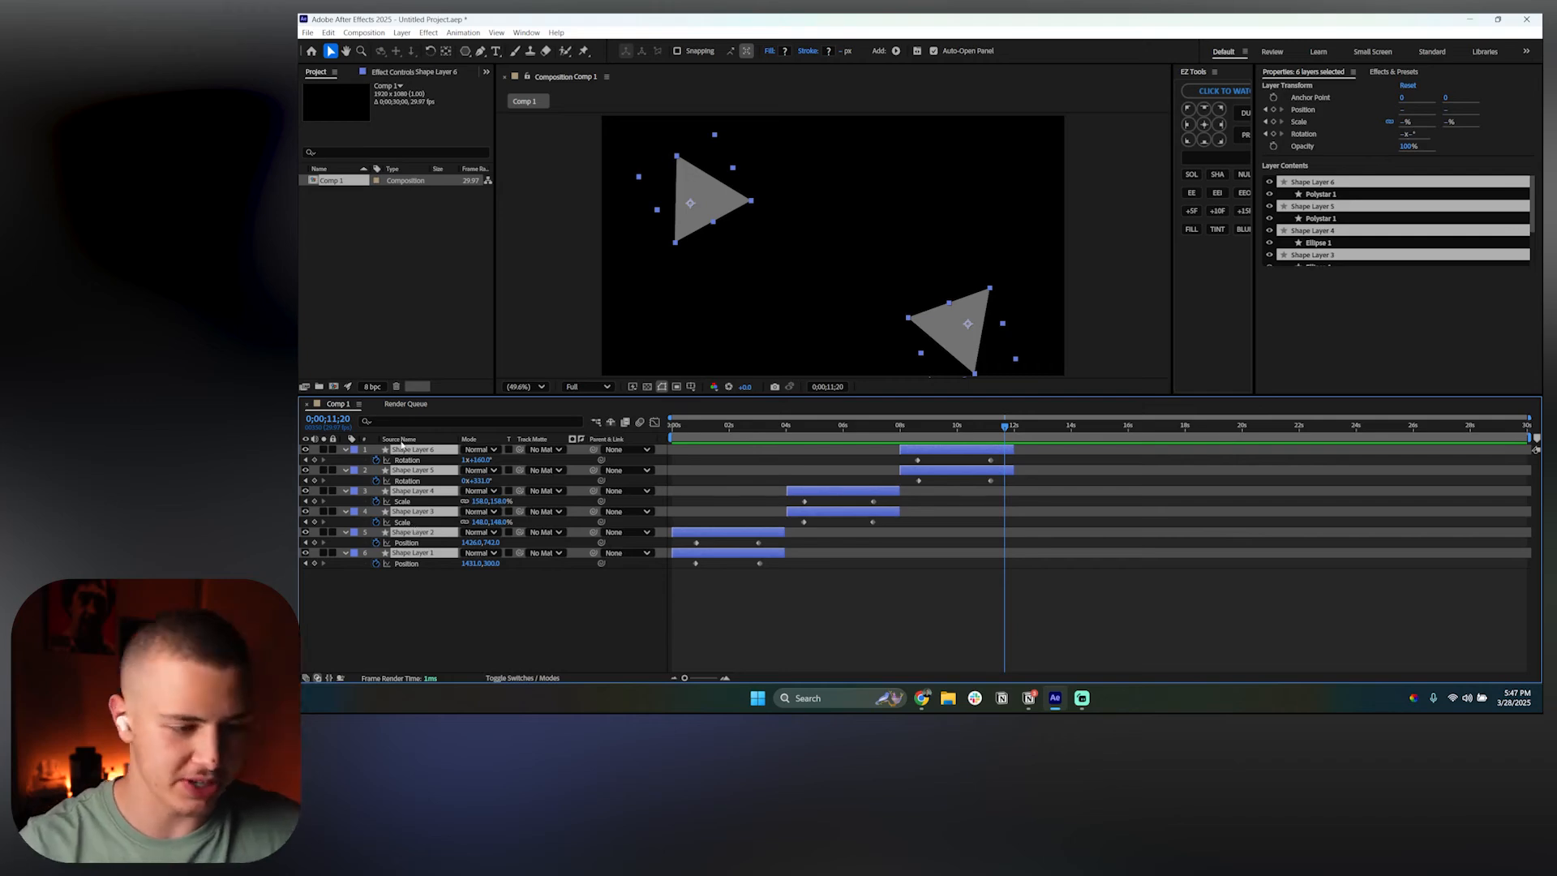
{"action": "left_click", "coordinate": [491, 603]}
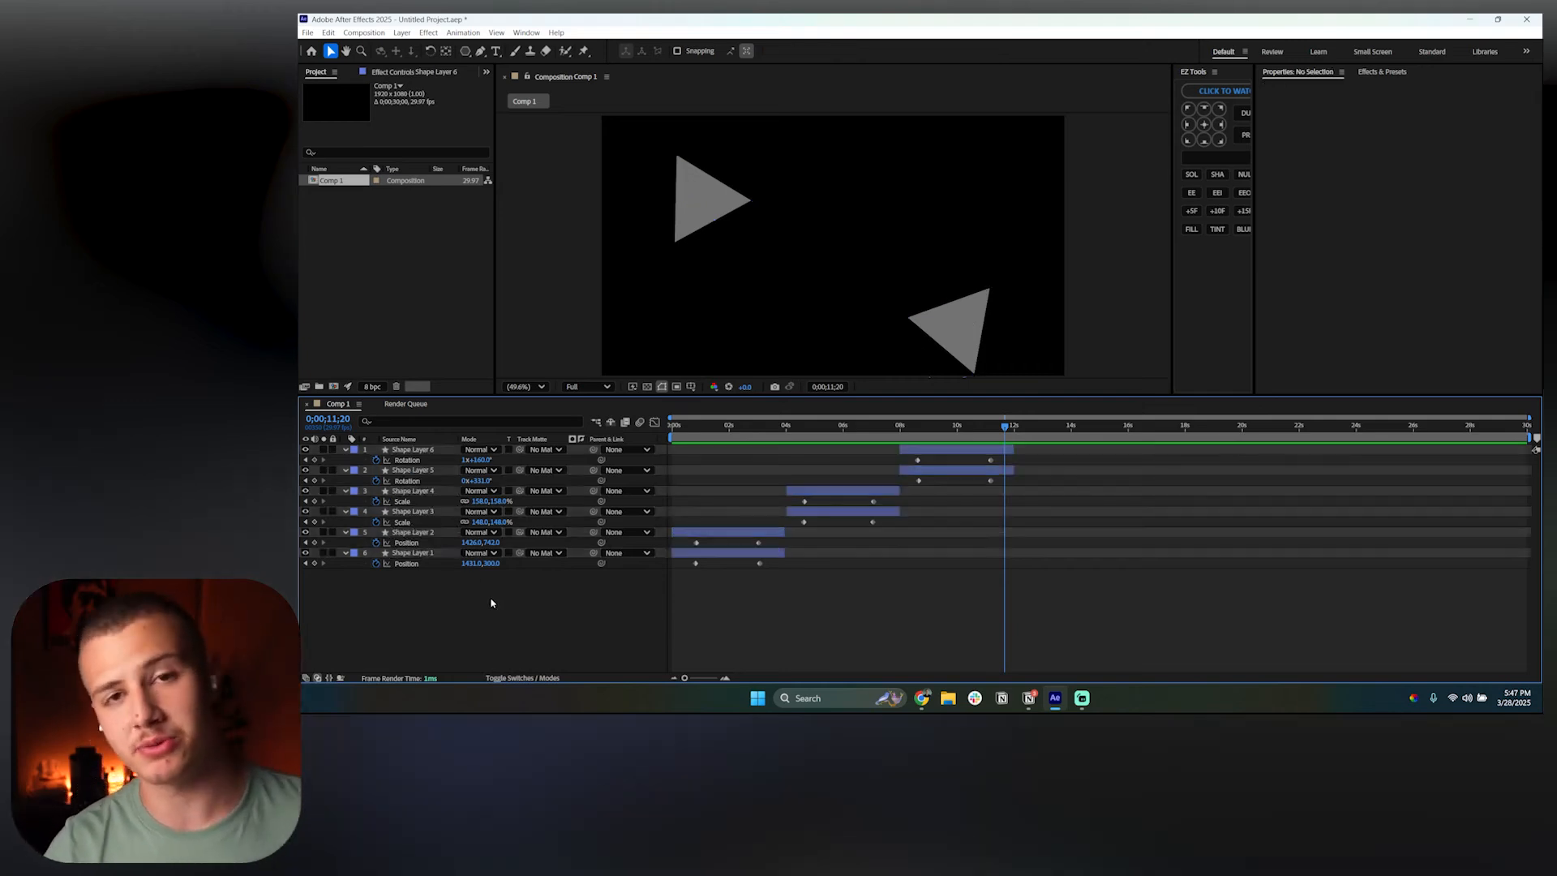